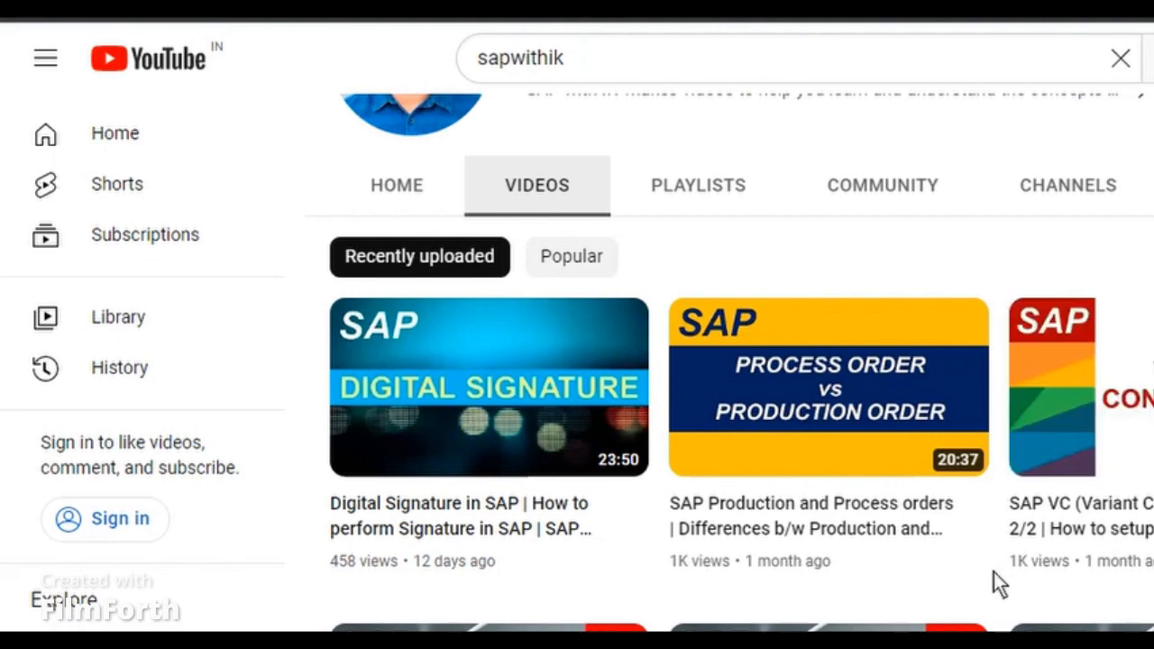
Open the SAP with IK channel's video on differences between Production and Process orders and expand its description.
scroll(993, 571, "up", 3)
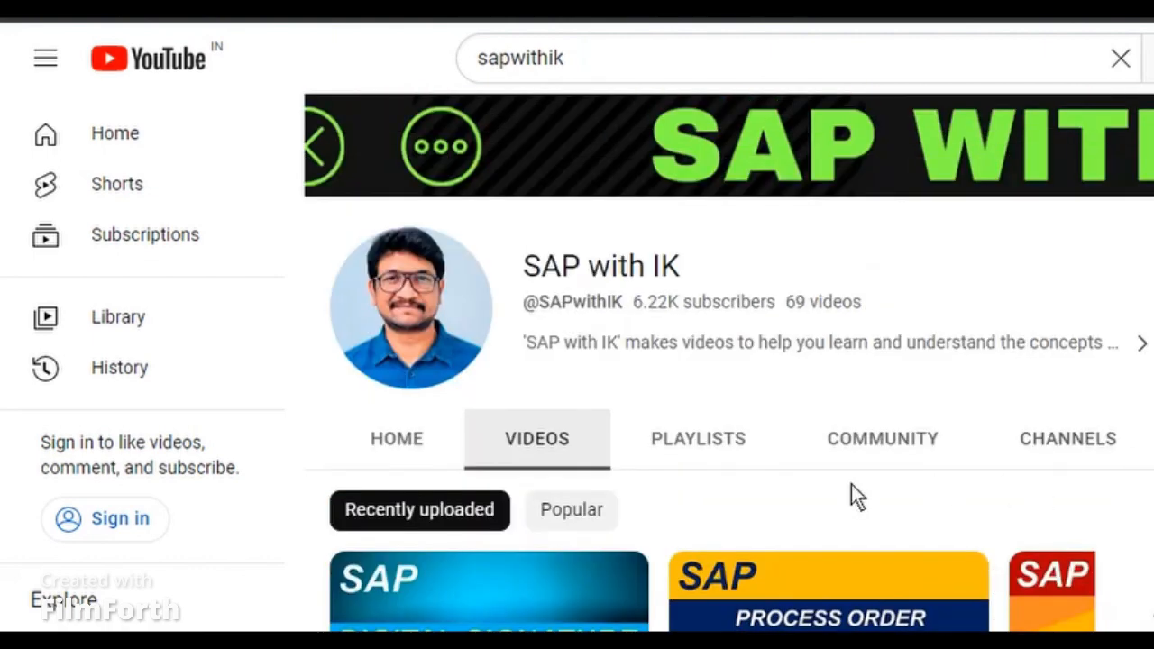
left_click(881, 624)
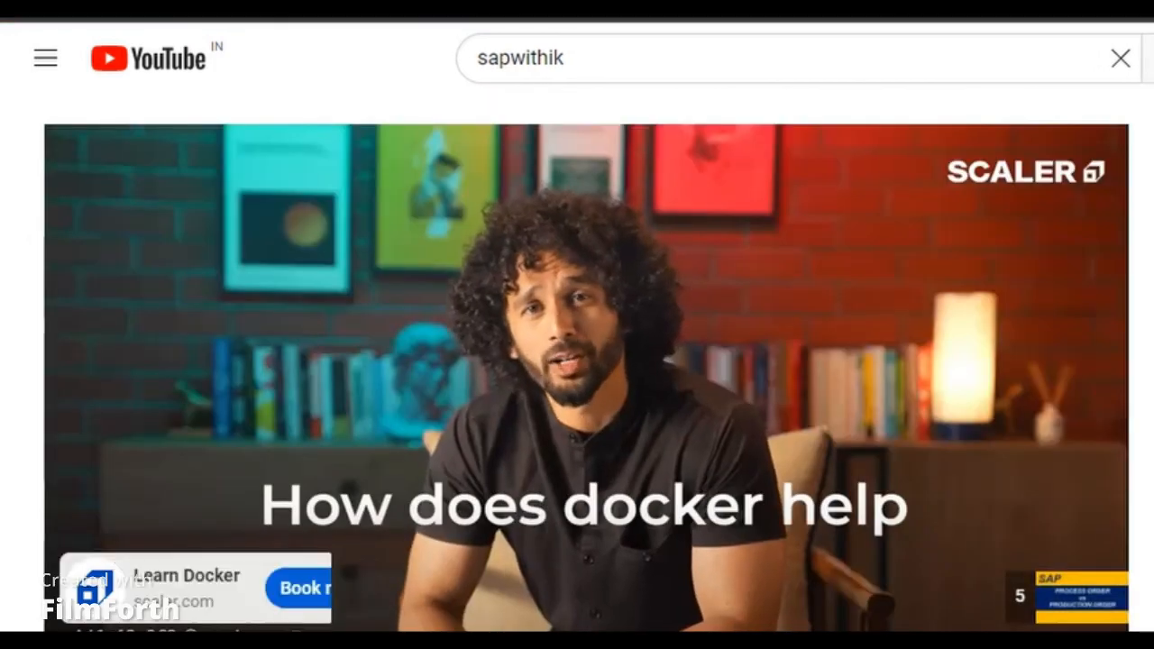
scroll(636, 382, "down", 5)
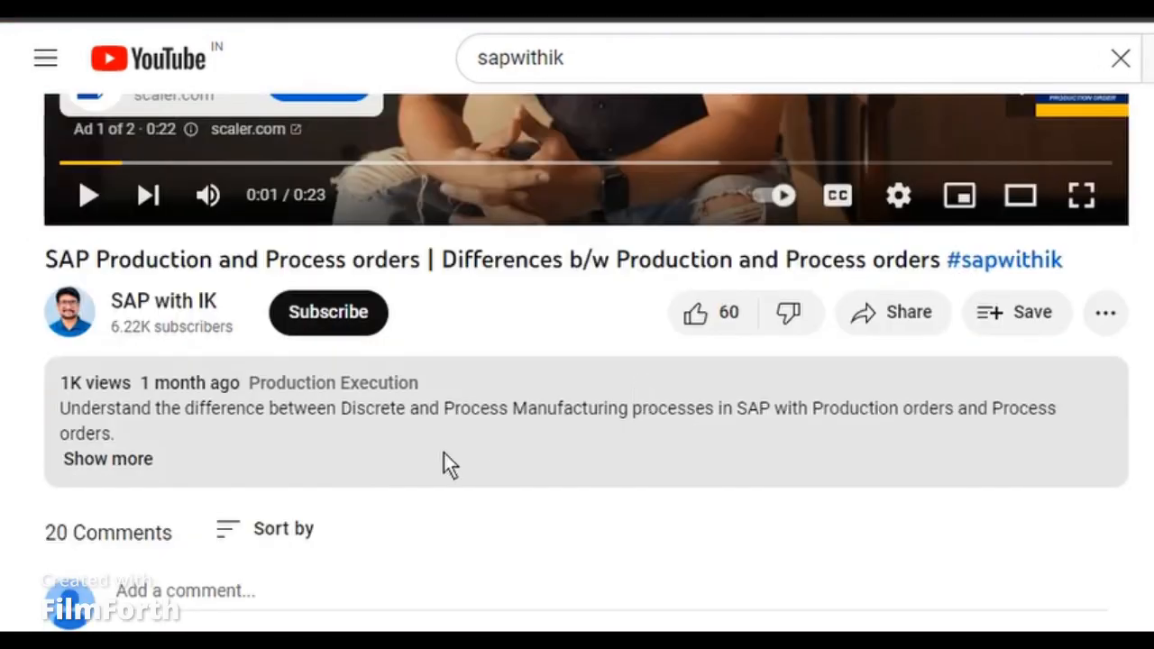
scroll(470, 498, "down", 3)
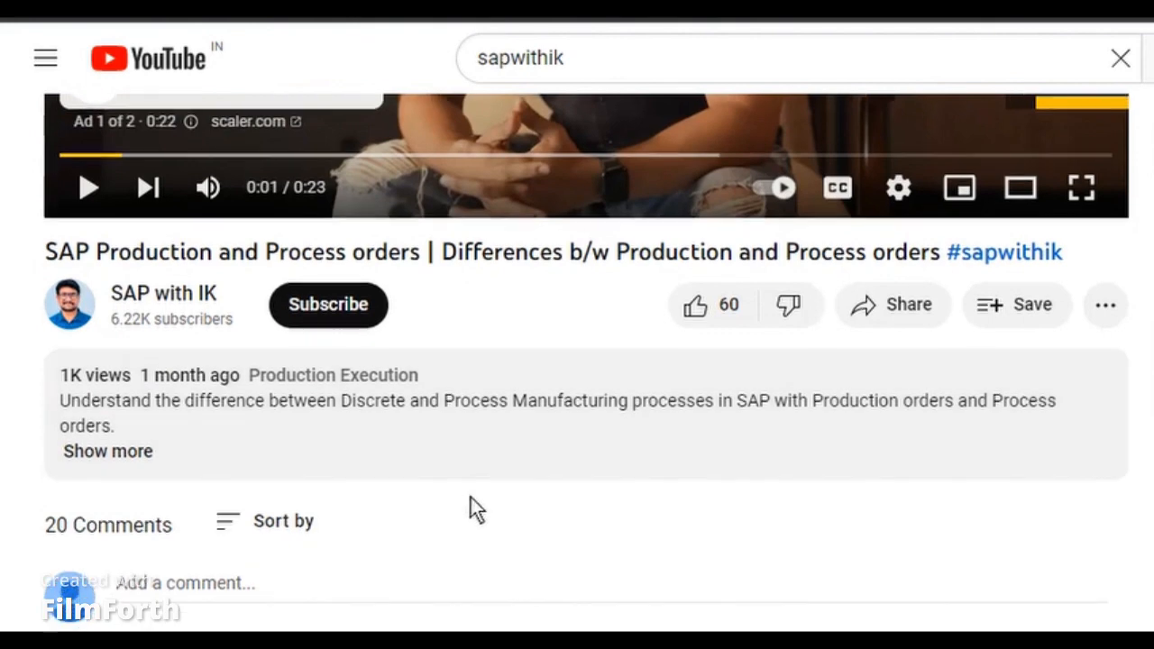
left_click(93, 341)
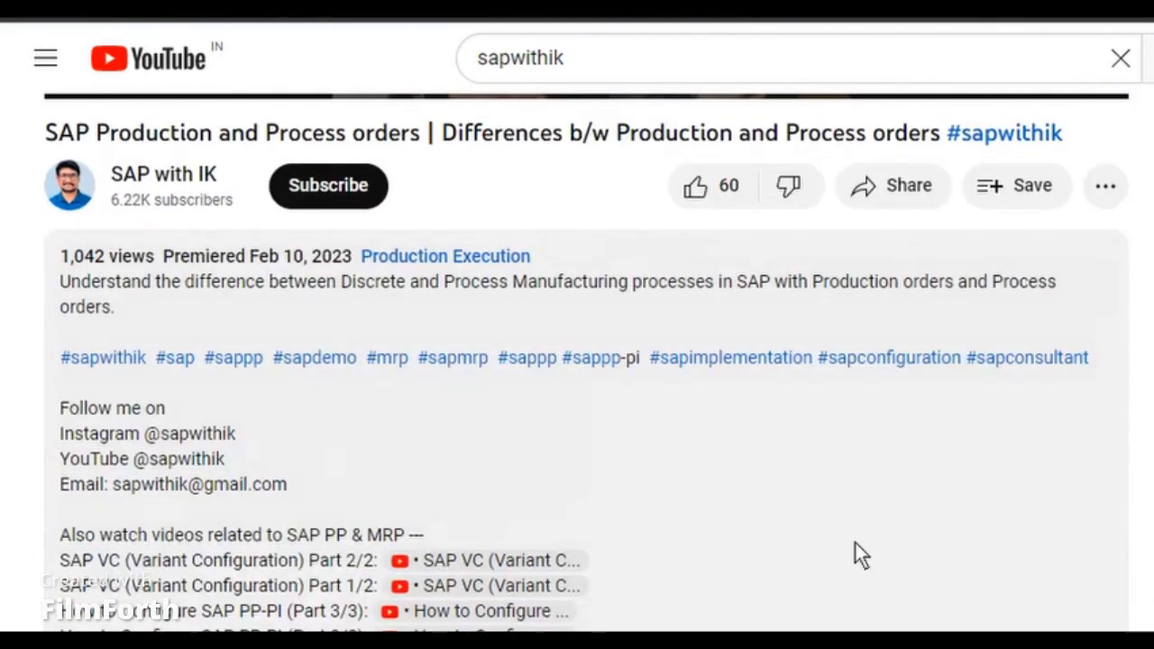
Examine the list of related SAP PP and MRP video links in the video description.
scroll(853, 549, "down", 3)
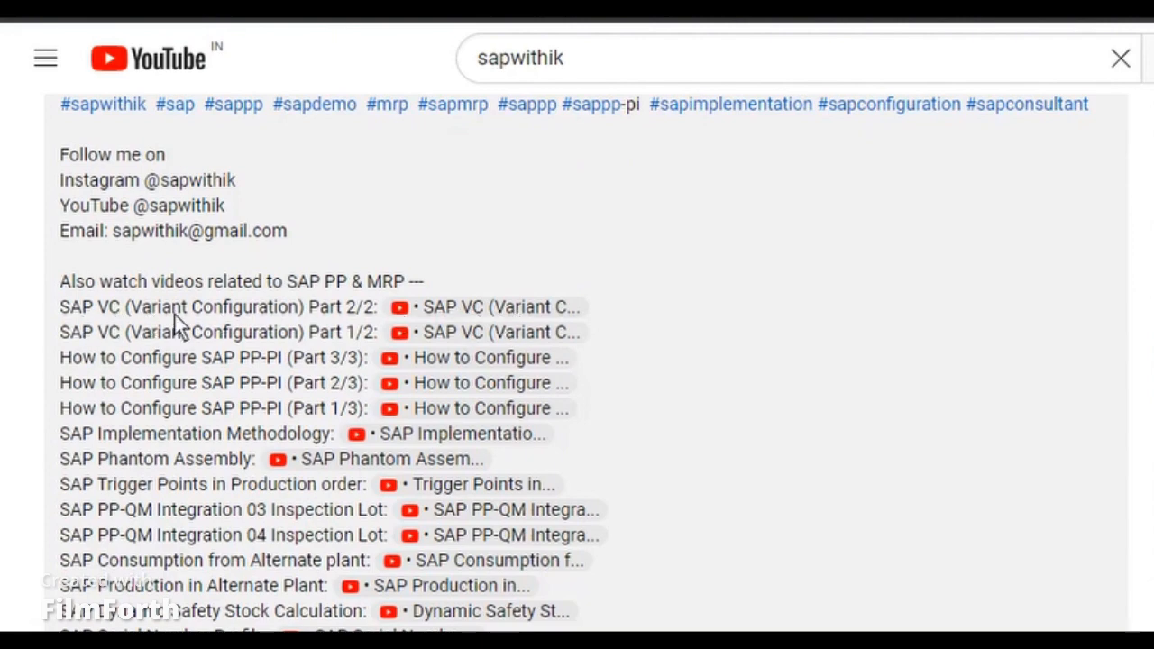
scroll(198, 318, "down", 3)
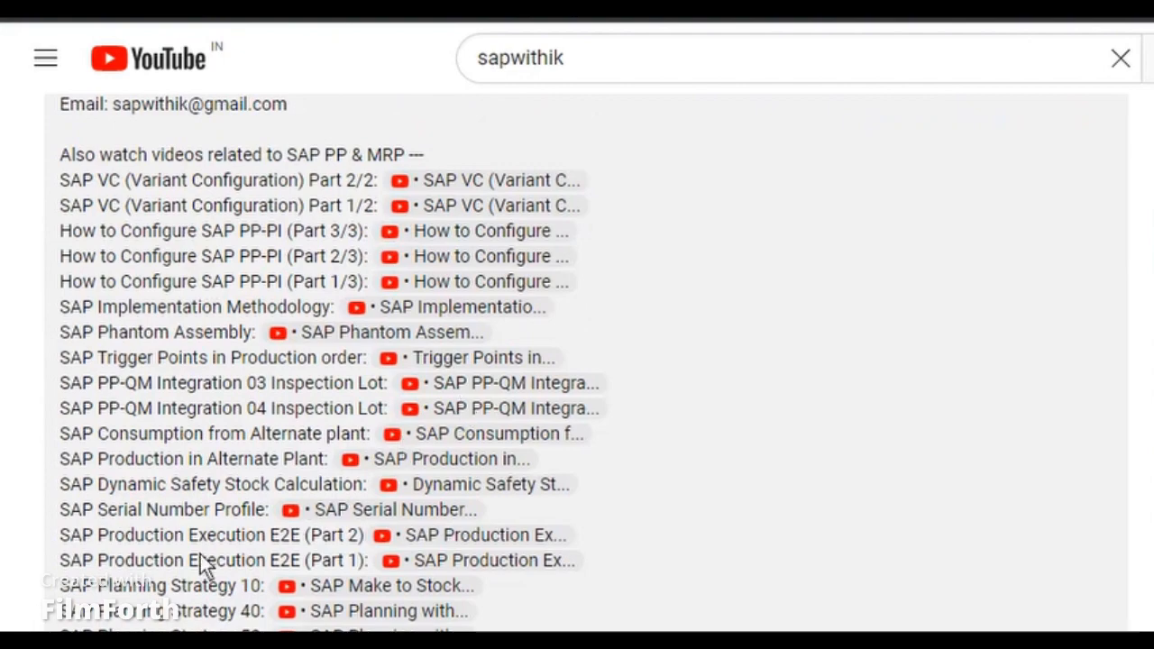
scroll(189, 570, "down", 3)
scroll(250, 510, "up", 3)
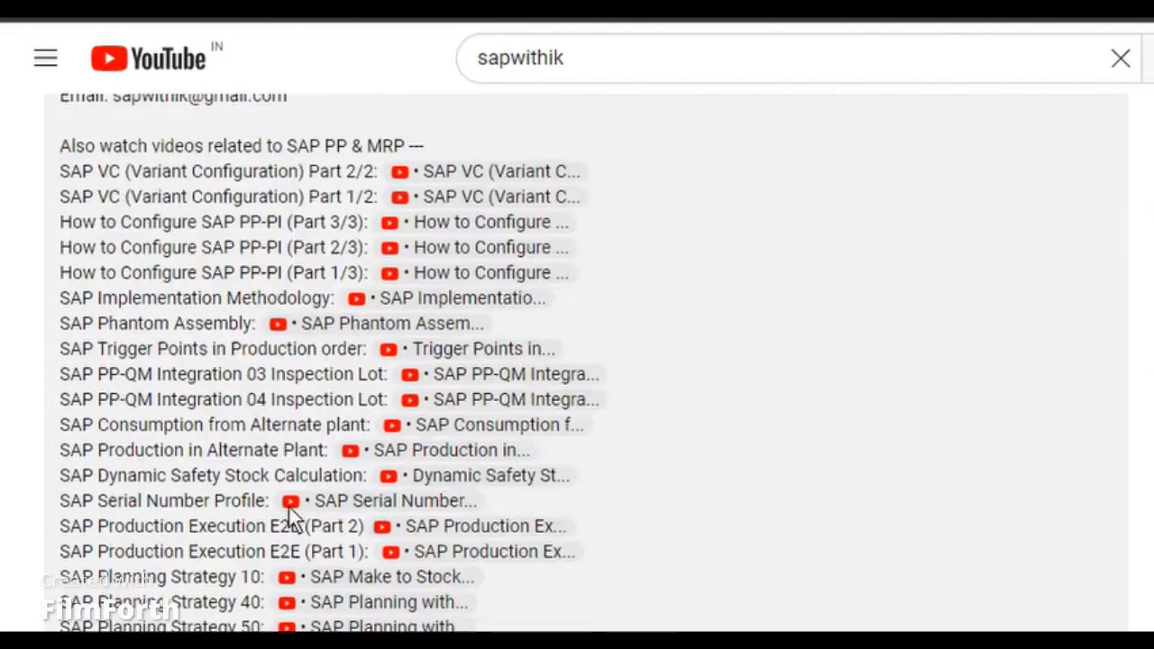
scroll(290, 508, "up", 2)
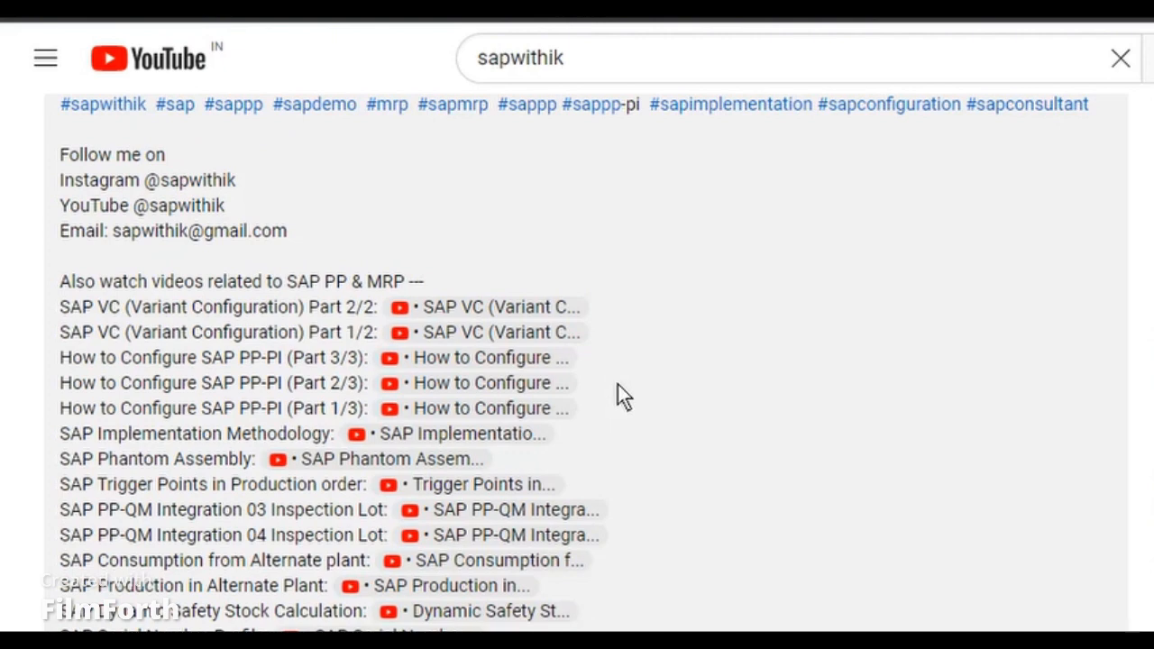
scroll(617, 394, "down", 3)
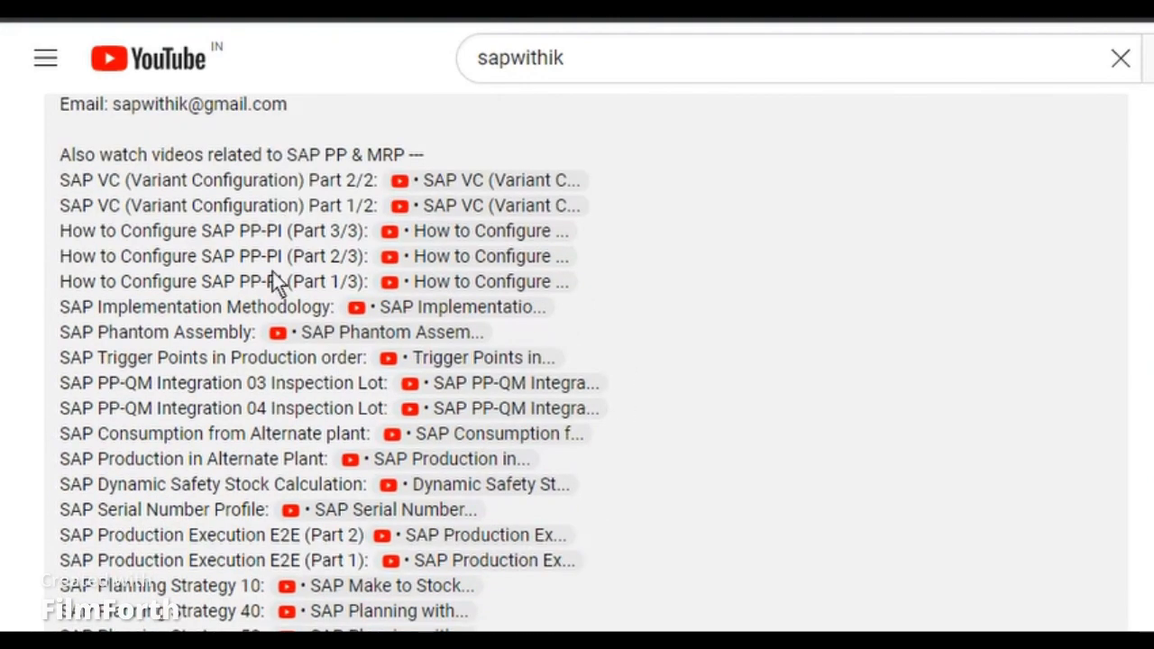
scroll(242, 518, "down", 3)
scroll(241, 527, "down", 6)
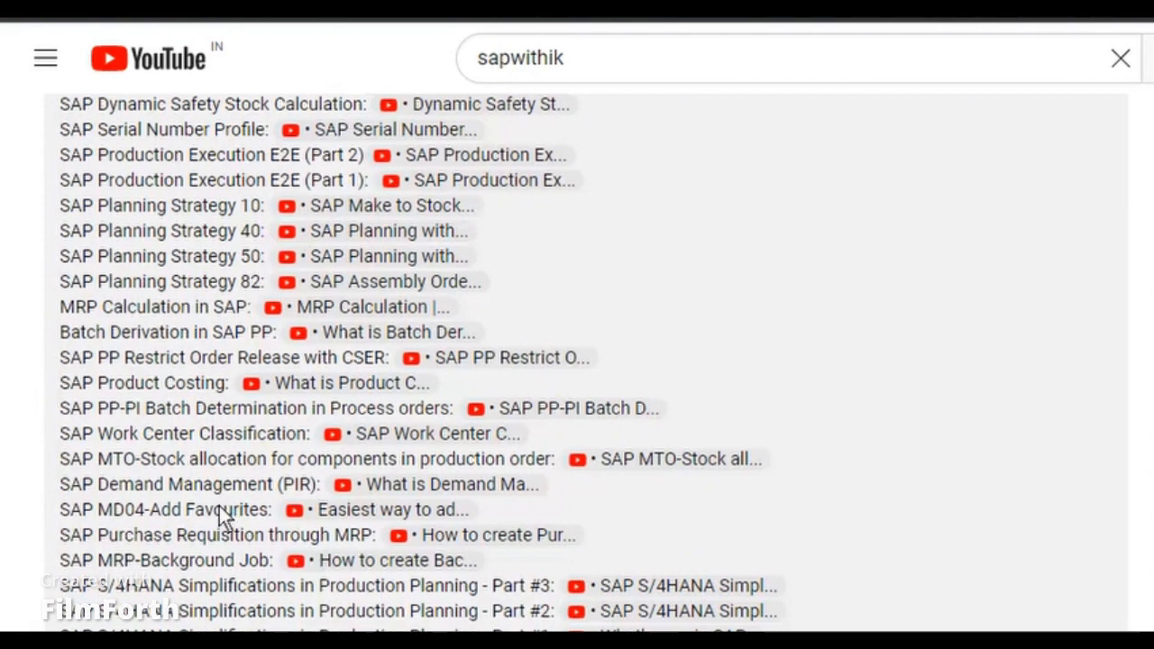
scroll(220, 507, "down", 9)
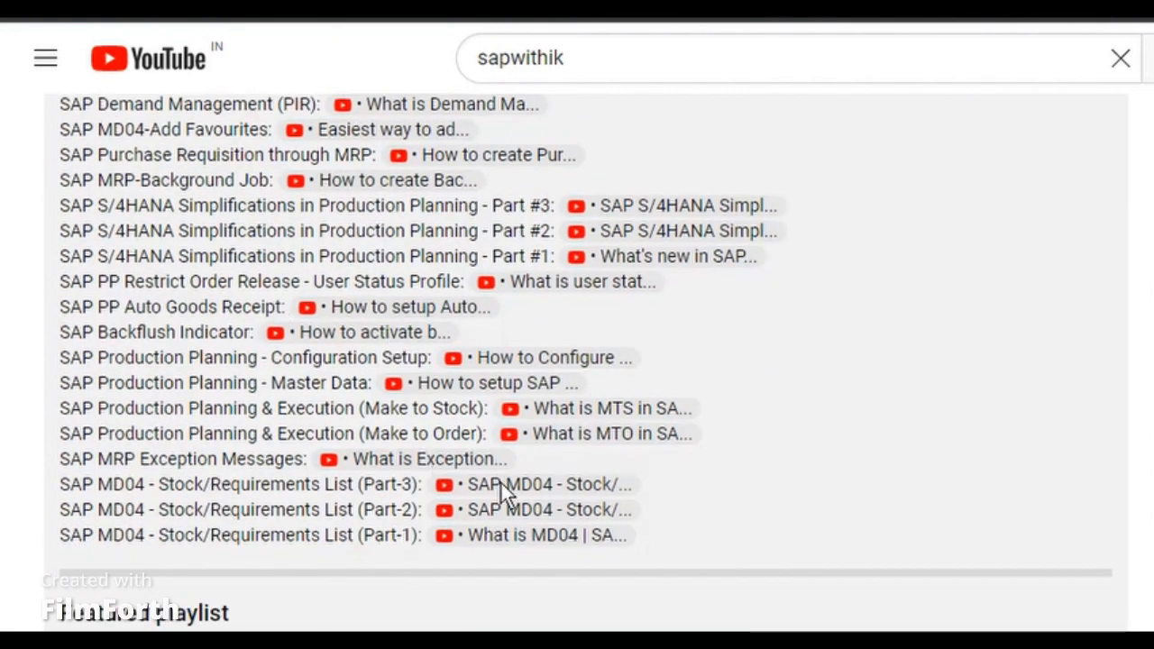
scroll(637, 463, "up", 6)
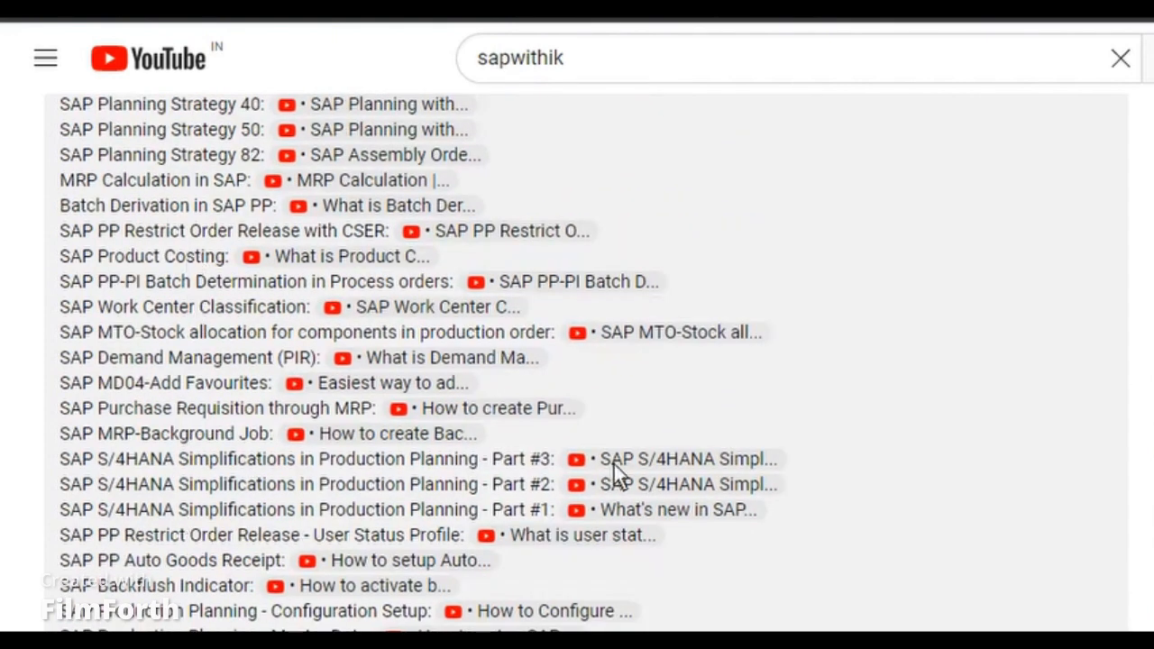
left_click(614, 464)
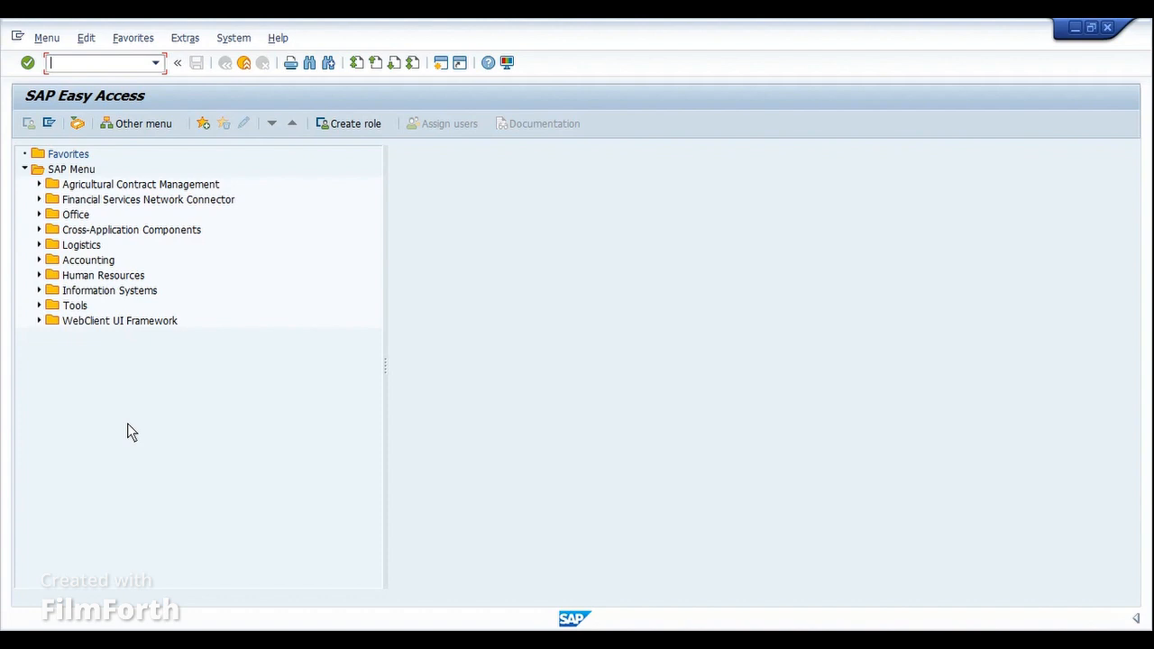
Switch to SAP Easy Access and expand Logistics, Production and SOP down to the Product Group entries.
left_click(38, 247)
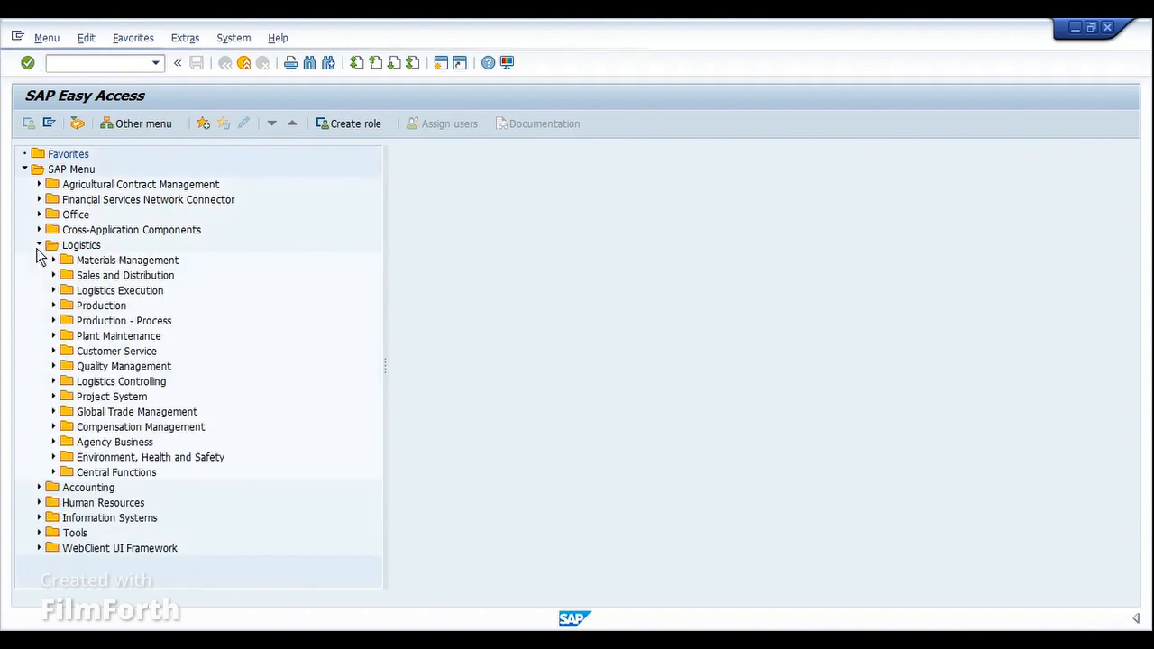
left_click(53, 306)
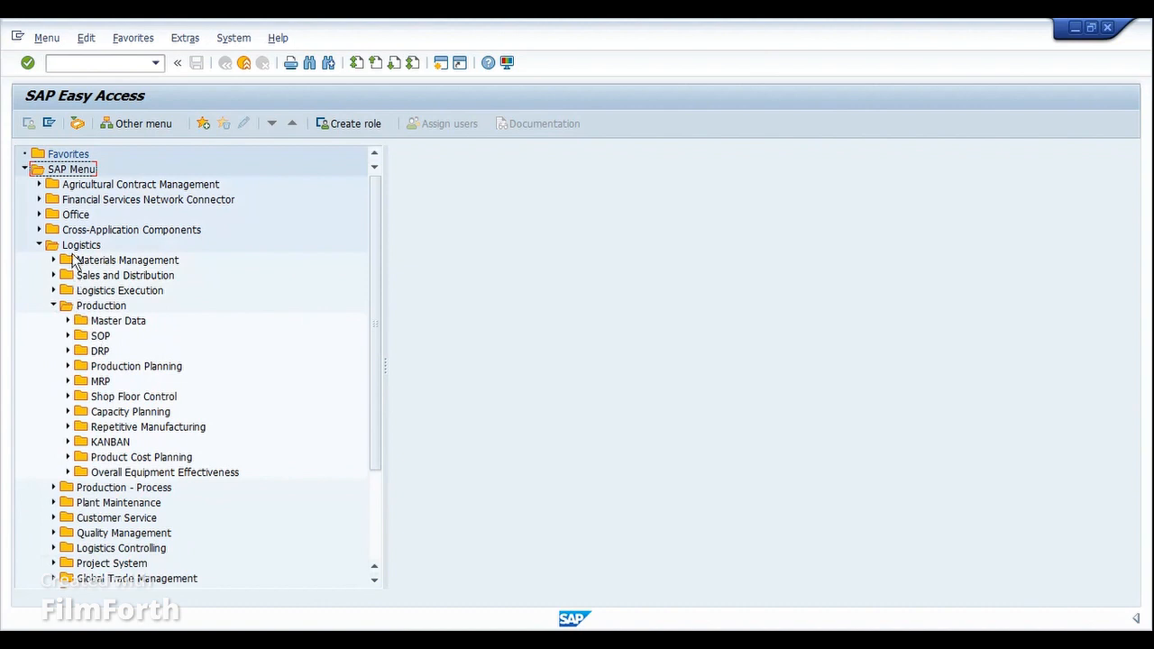
left_click(68, 336)
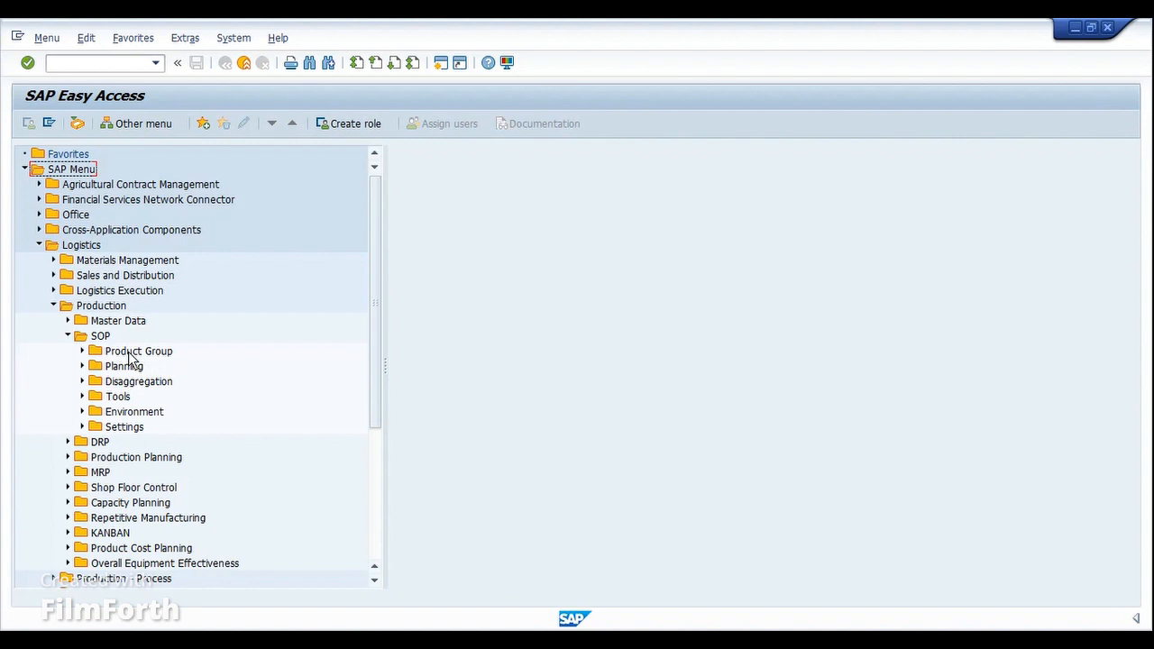
left_click(82, 351)
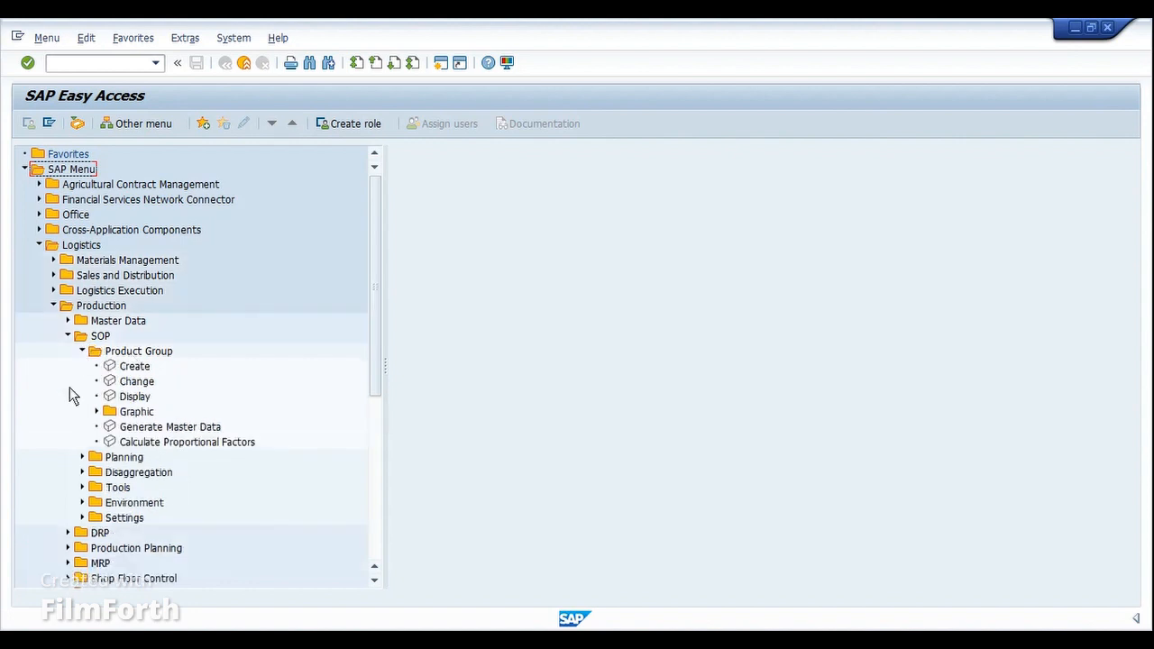
Expand the Planning folder under SOP and review its entries for product groups and materials.
left_click(82, 457)
scroll(243, 440, "down", 1)
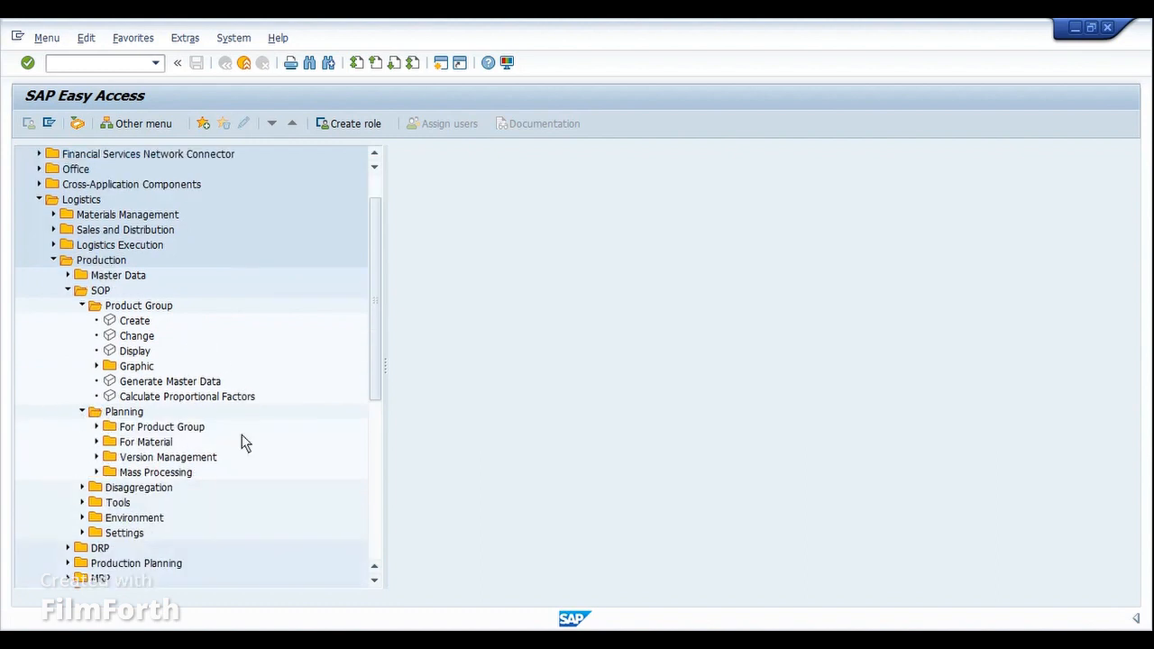
scroll(154, 438, "down", 1)
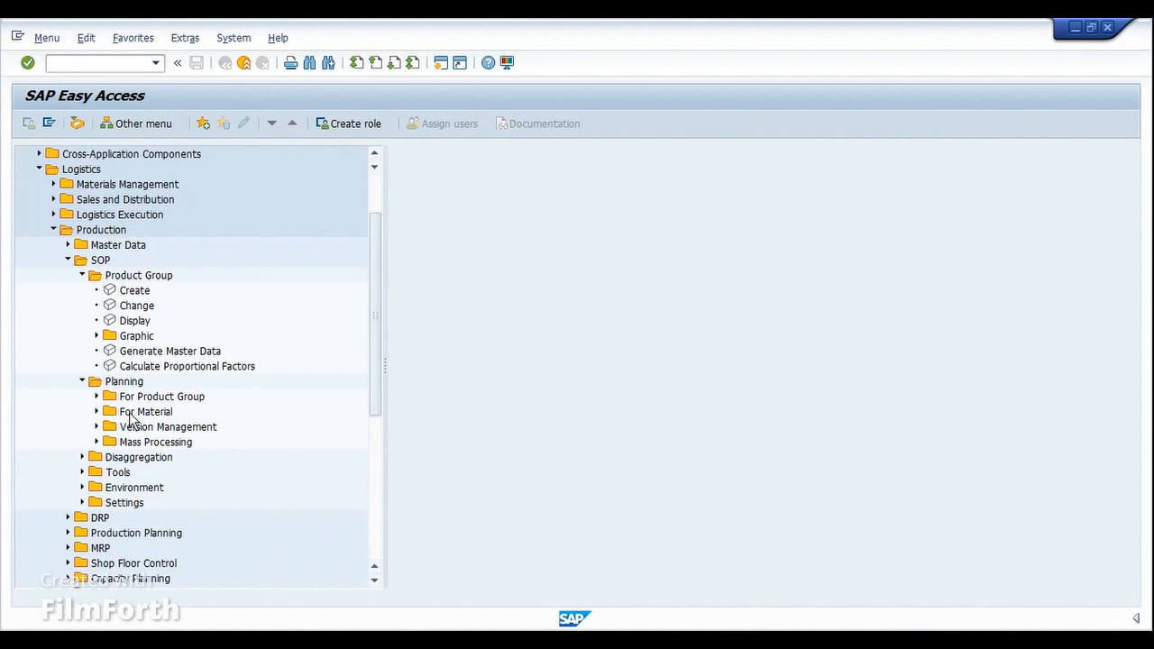
scroll(130, 417, "up", 1)
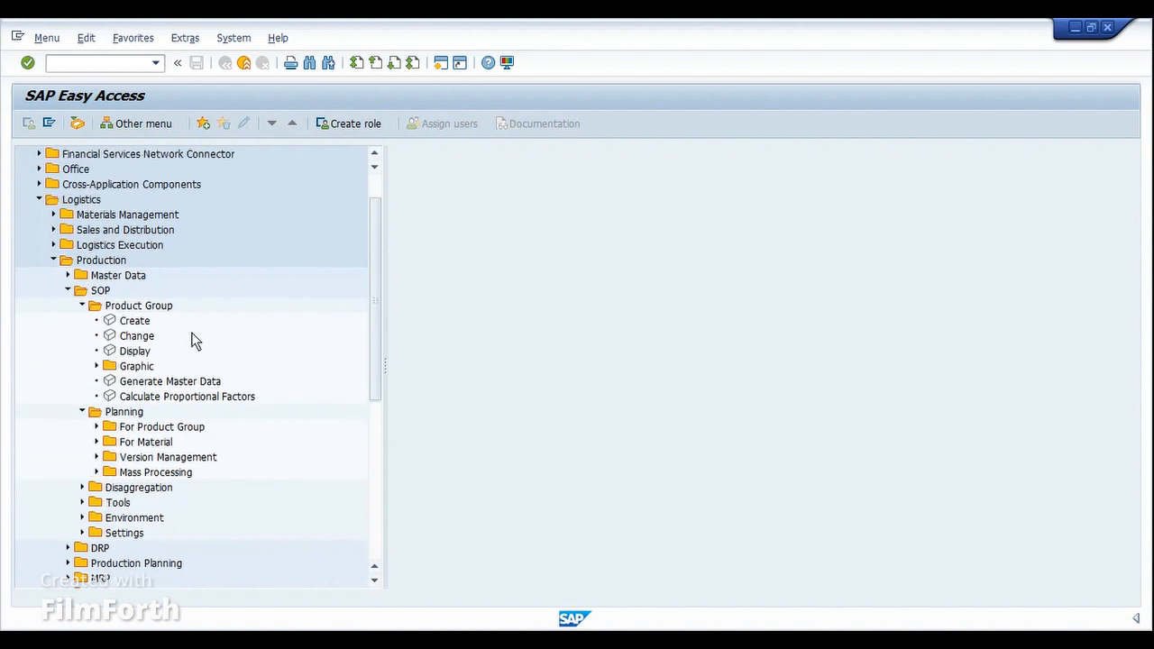
Start creating product group PRD_GRP_API with the description "Product Group for API's".
left_click(150, 308)
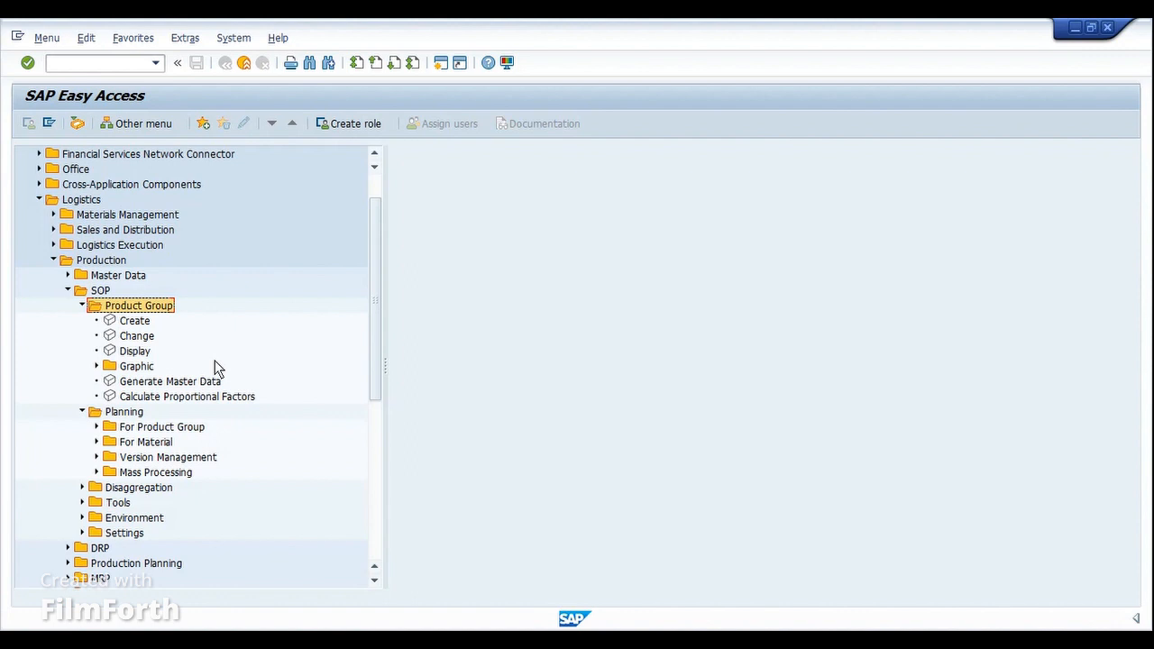
double_click(127, 321)
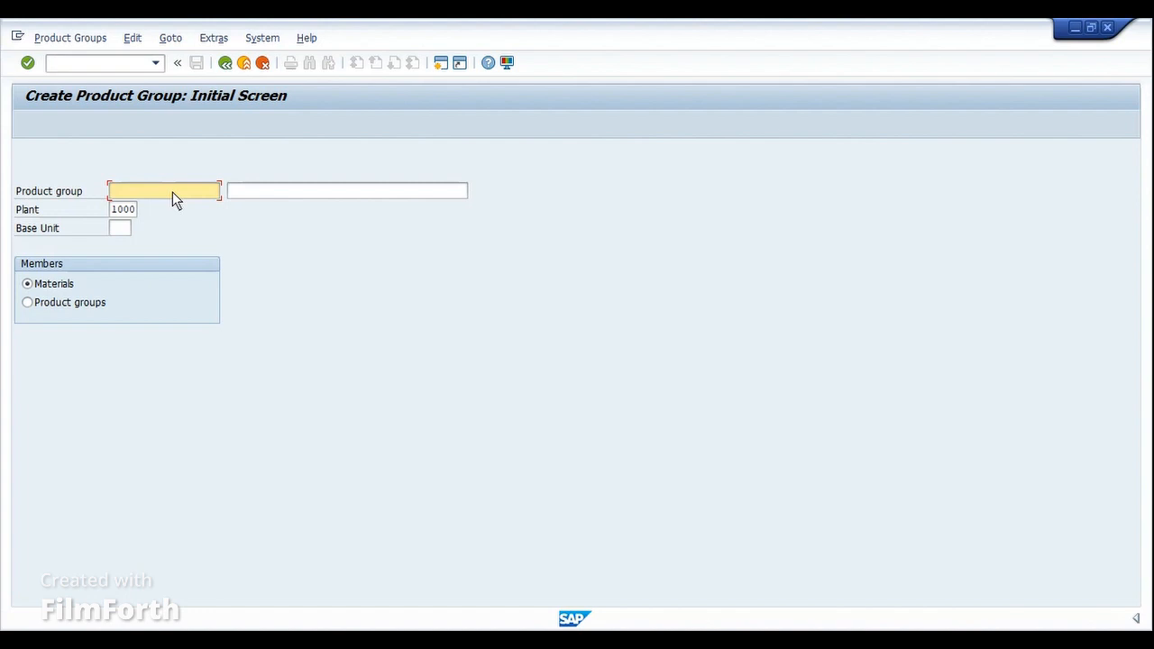
type("D_GRP_API")
left_click(266, 195)
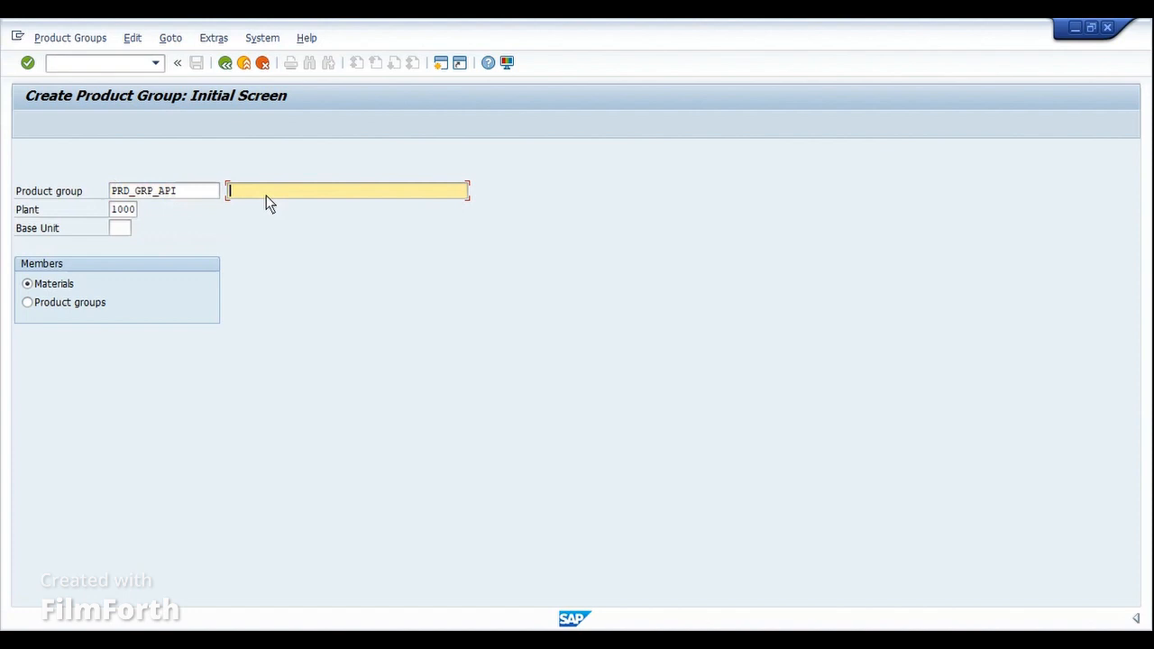
type("P")
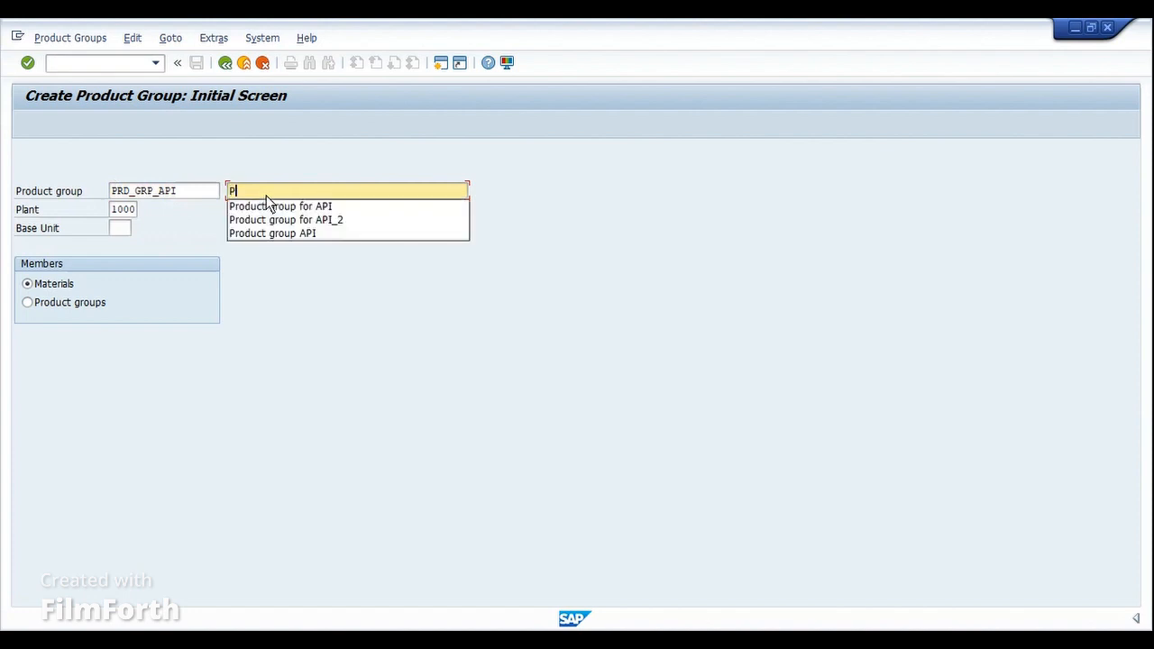
type("roduct Group for API")
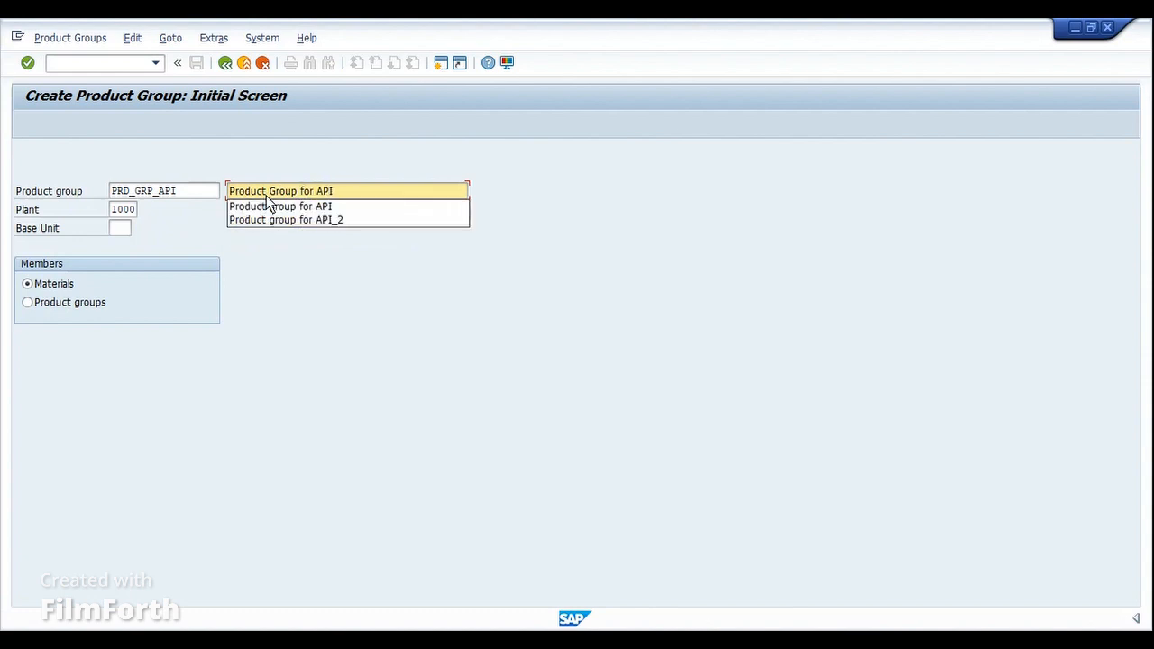
type("'s")
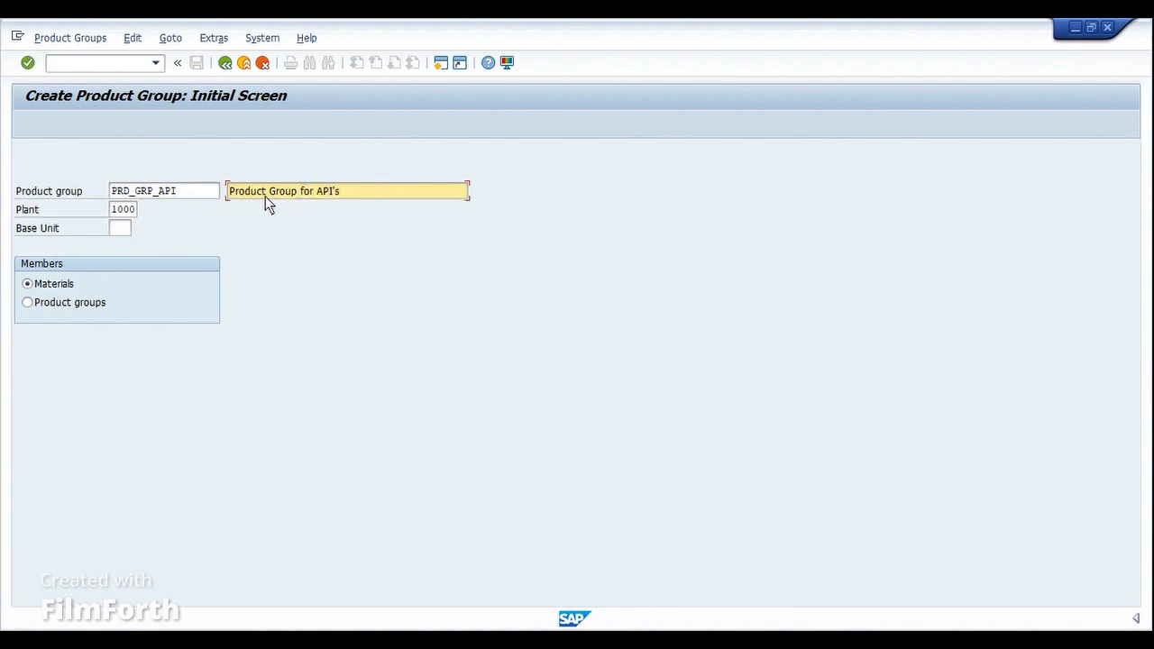
Set the product group's base unit to KG, keep Materials as the member type, and try to continue.
left_click(116, 233)
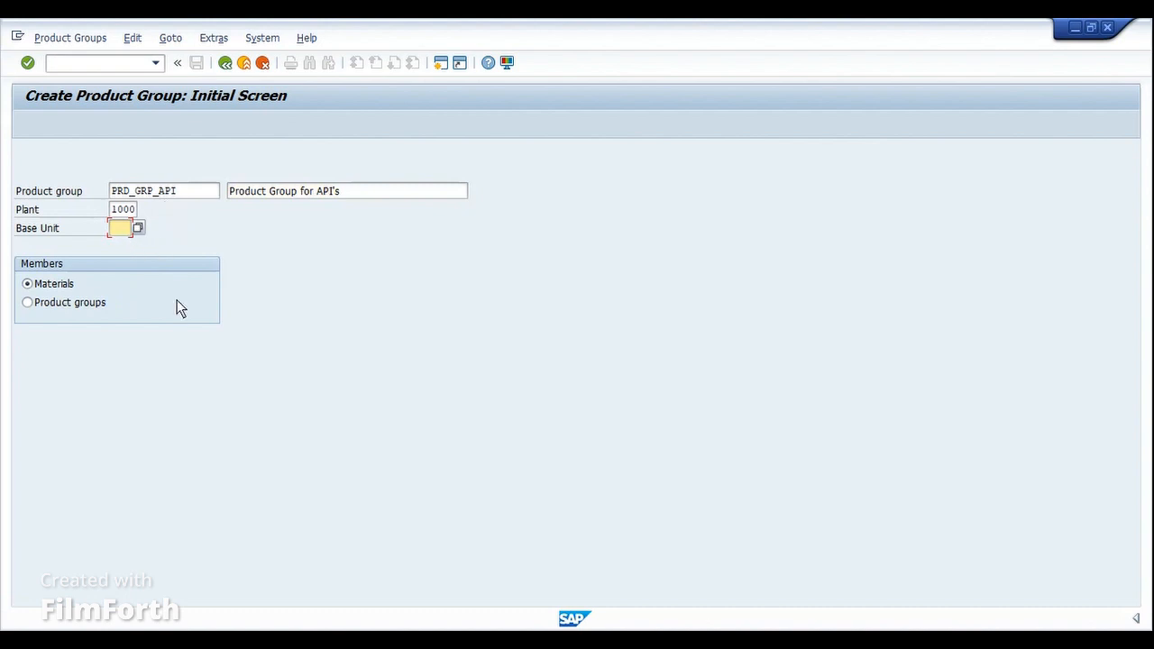
type("KG")
key("Return")
left_click(58, 287)
key("Return")
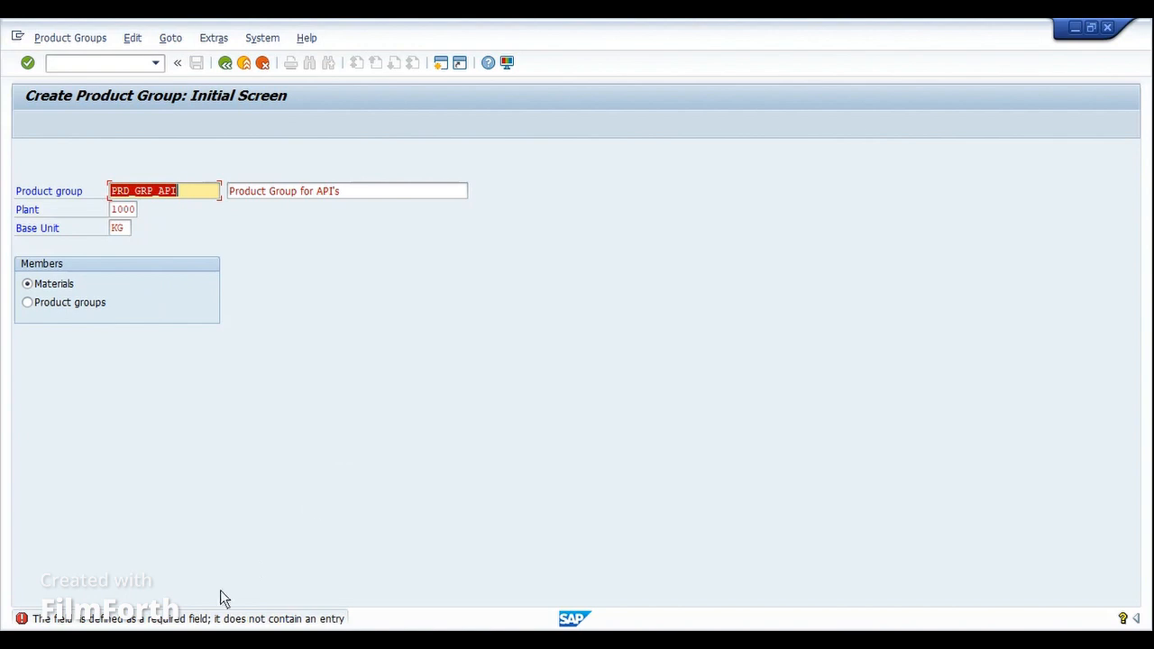
Read the detailed explanation of the error message and close it.
double_click(198, 619)
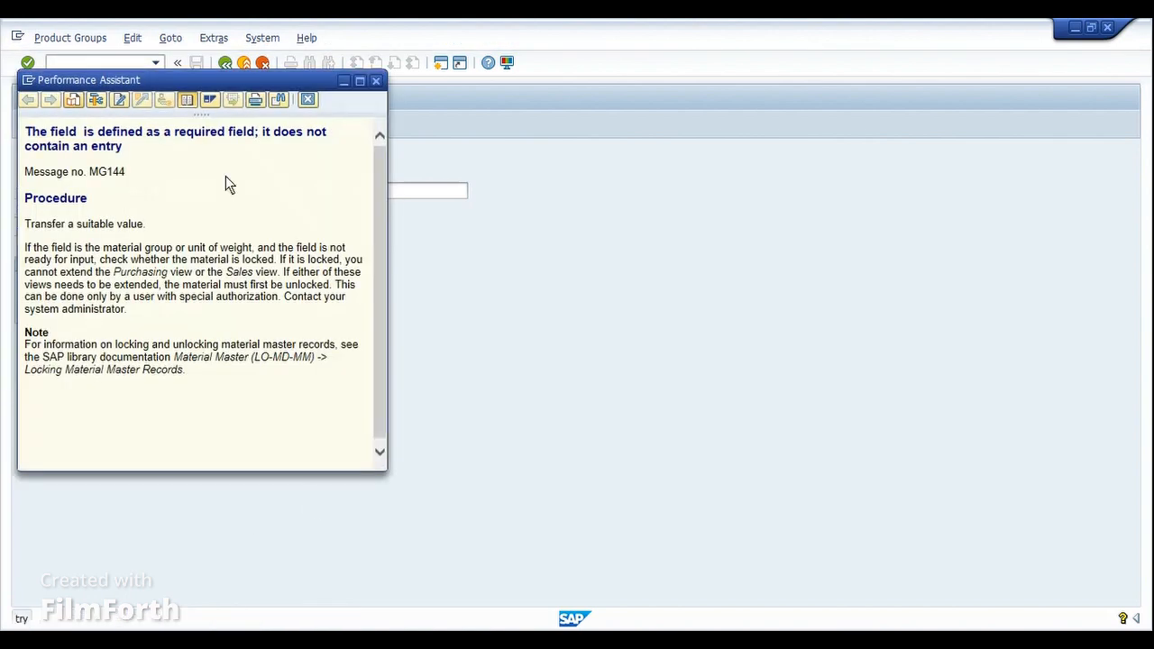
left_click_drag(25, 133, 245, 138)
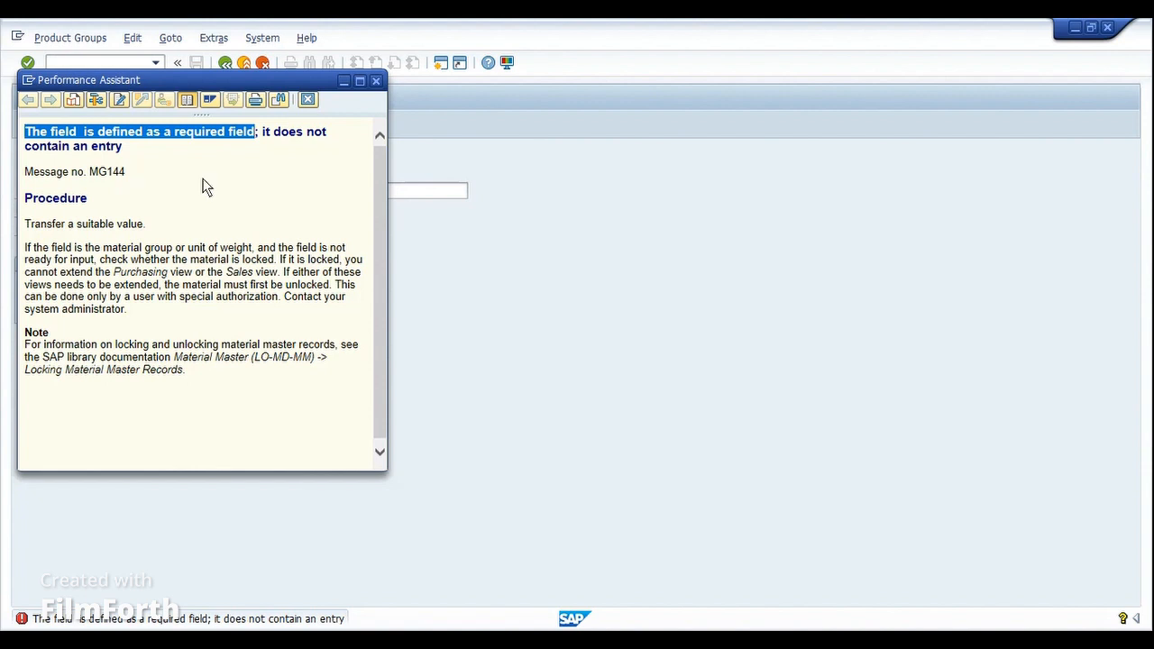
left_click(307, 99)
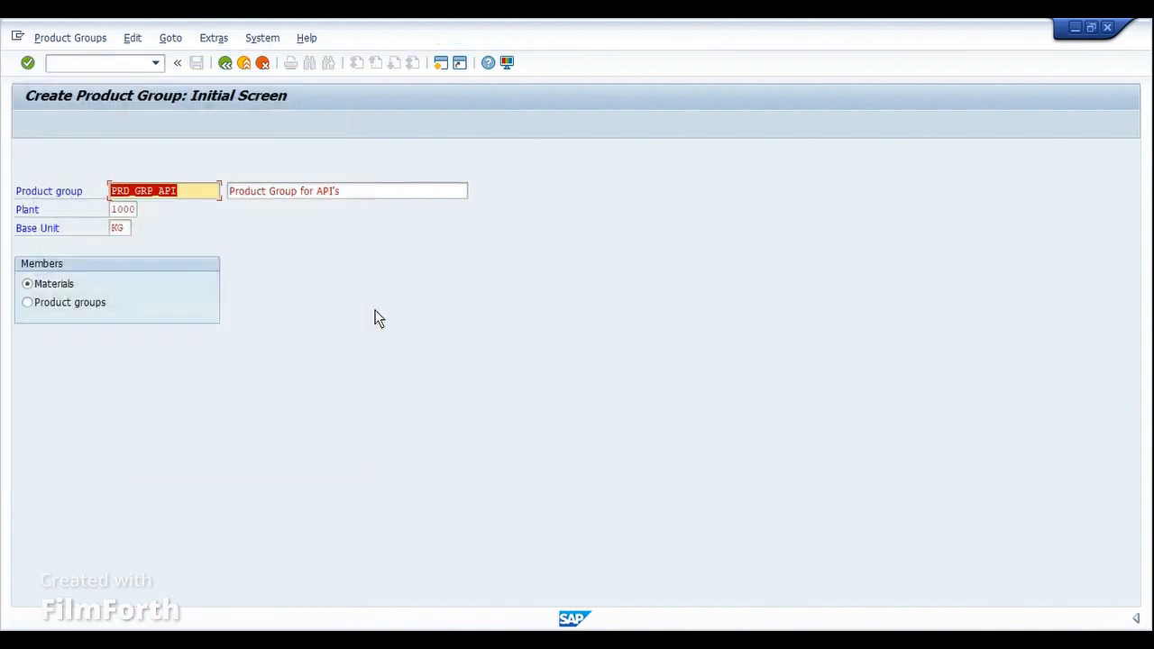
Leave product group creation, start Create Material with transaction MM01, and set the industry sector to Pharmaceuticals.
key("ctrl+slash")
type("/n")
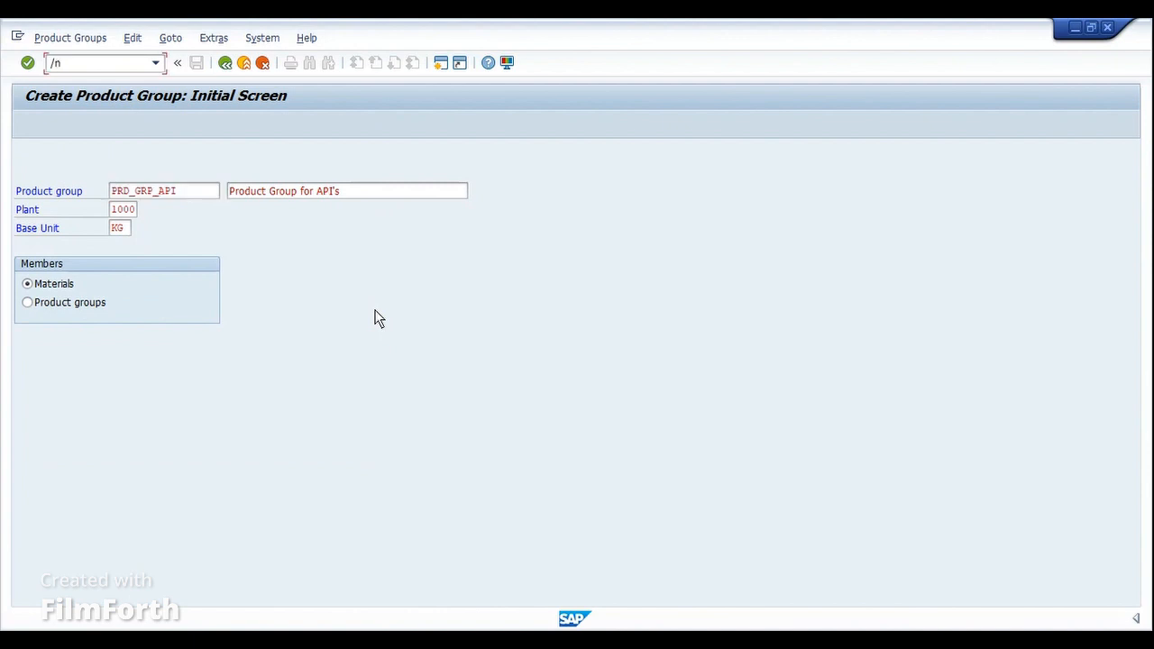
type("mm01")
key("Return")
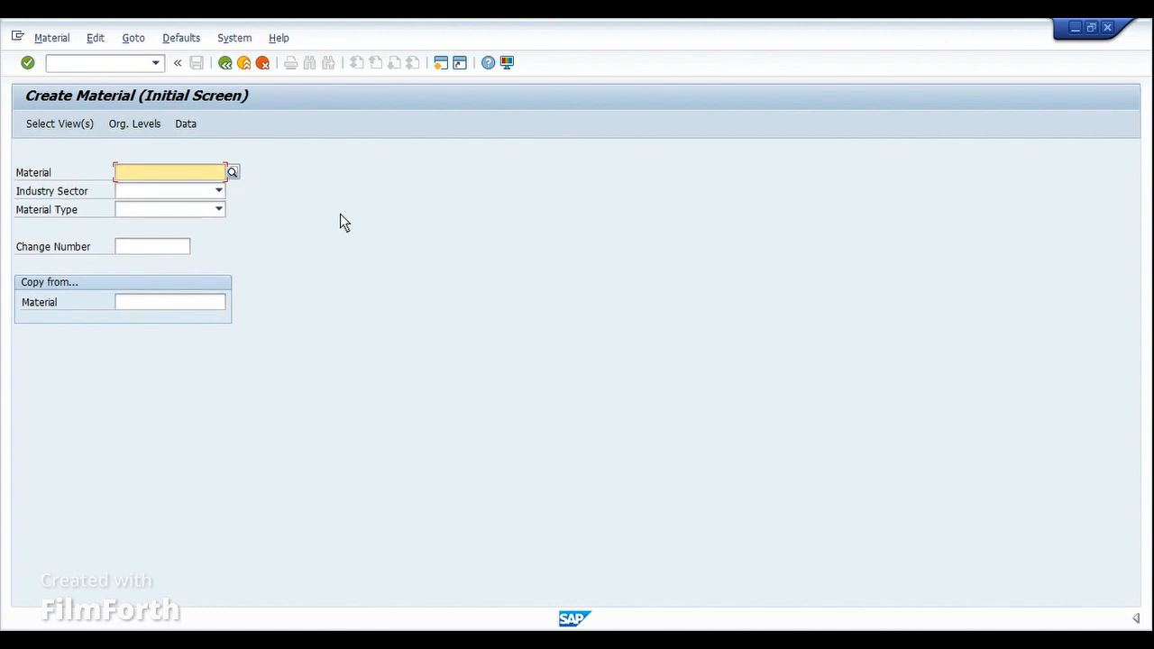
left_click(162, 190)
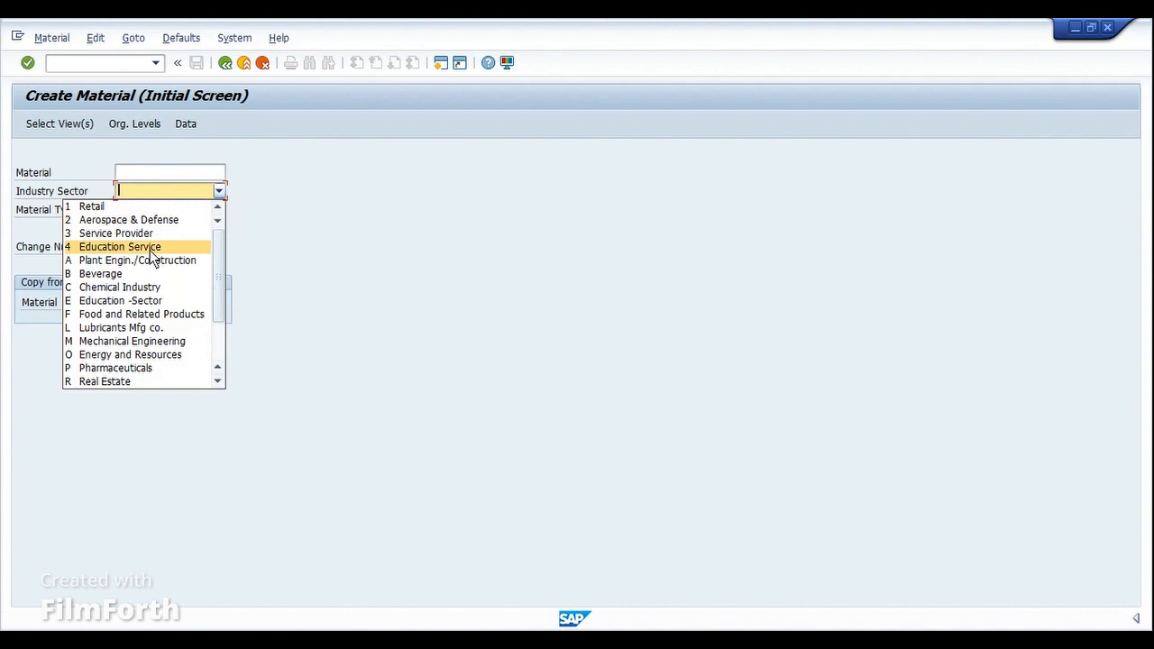
left_click(139, 369)
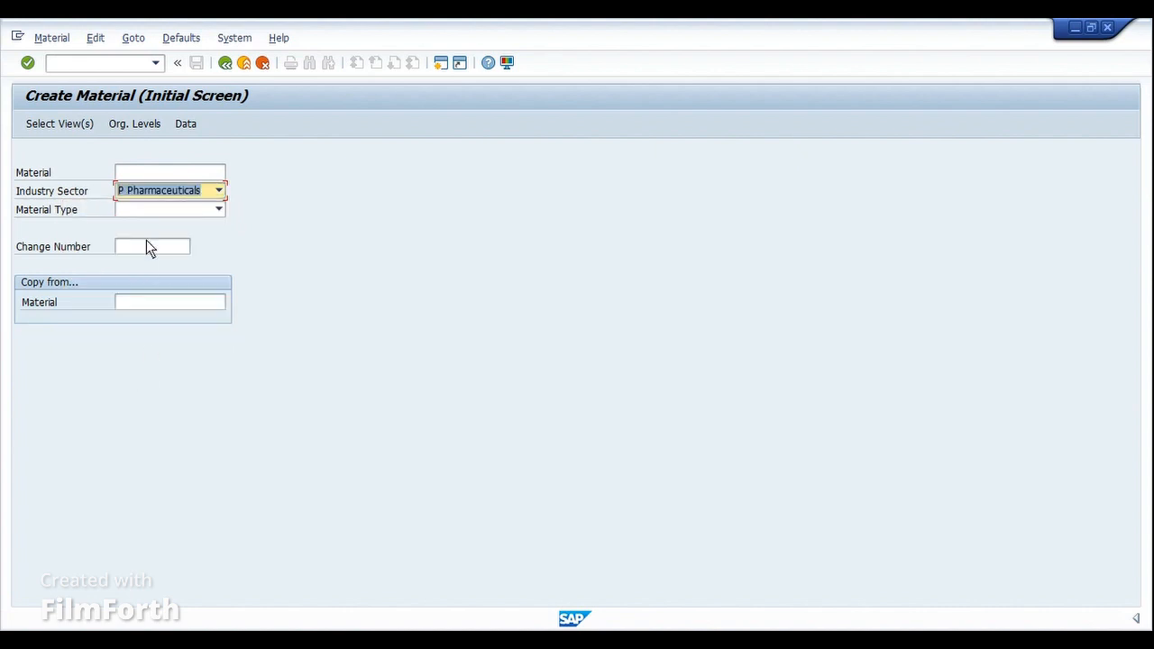
Choose PROD Product group as the material type for the new material.
left_click(126, 215)
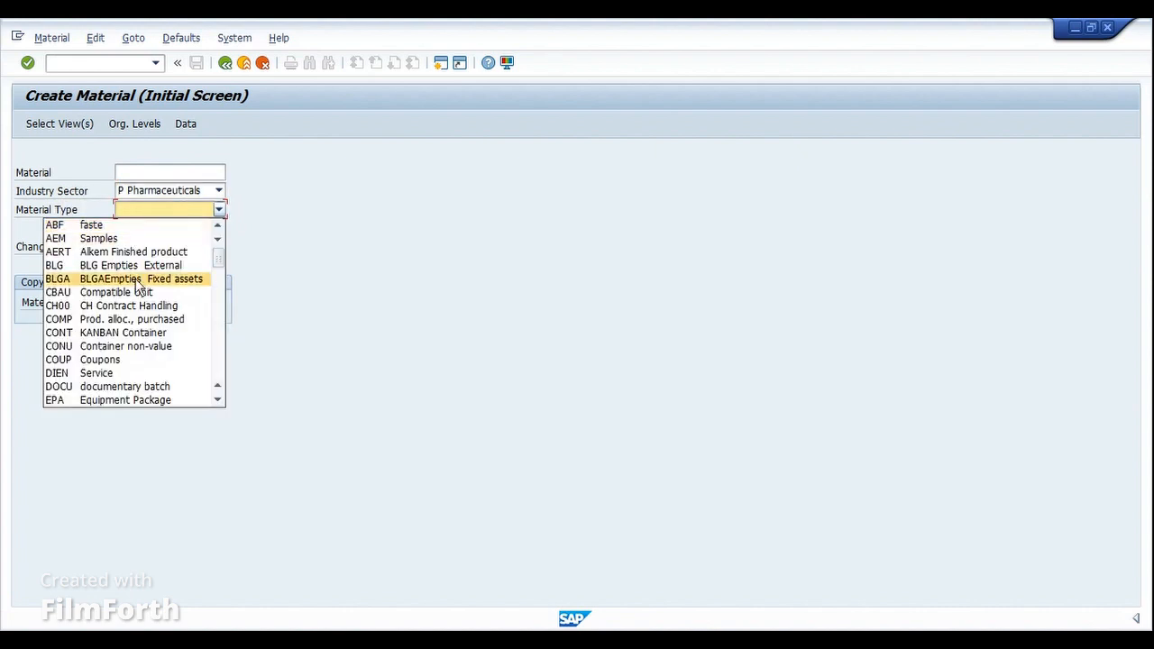
scroll(134, 372, "down", 1)
scroll(134, 372, "down", 4)
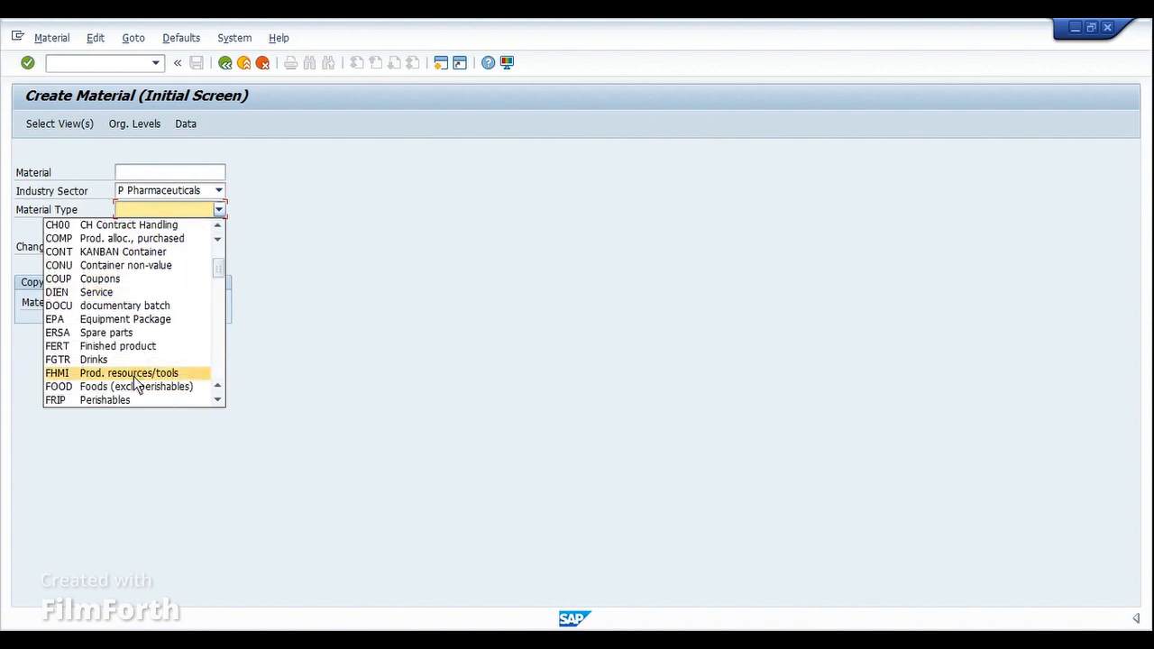
scroll(131, 388, "down", 5)
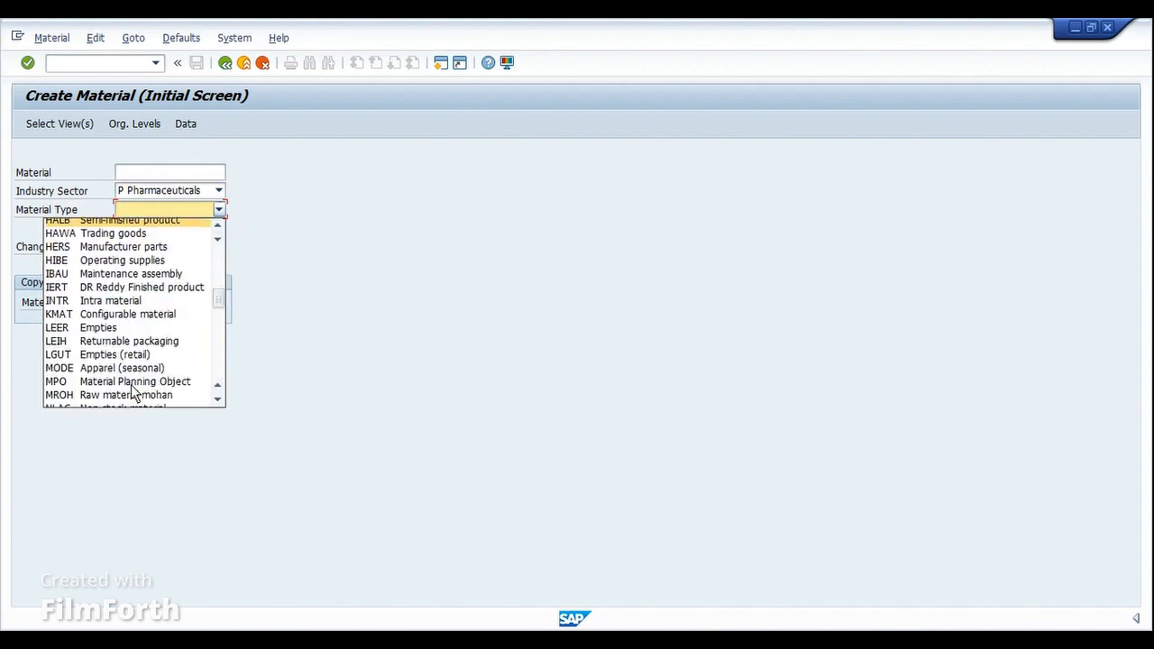
scroll(130, 364, "down", 2)
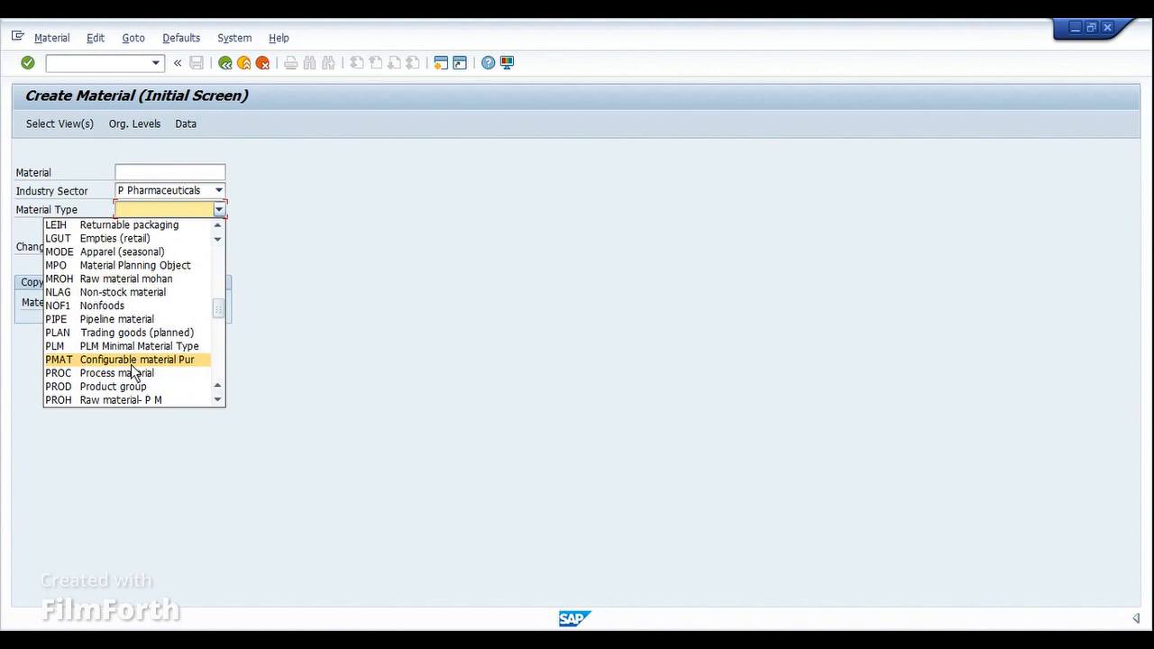
left_click(90, 387)
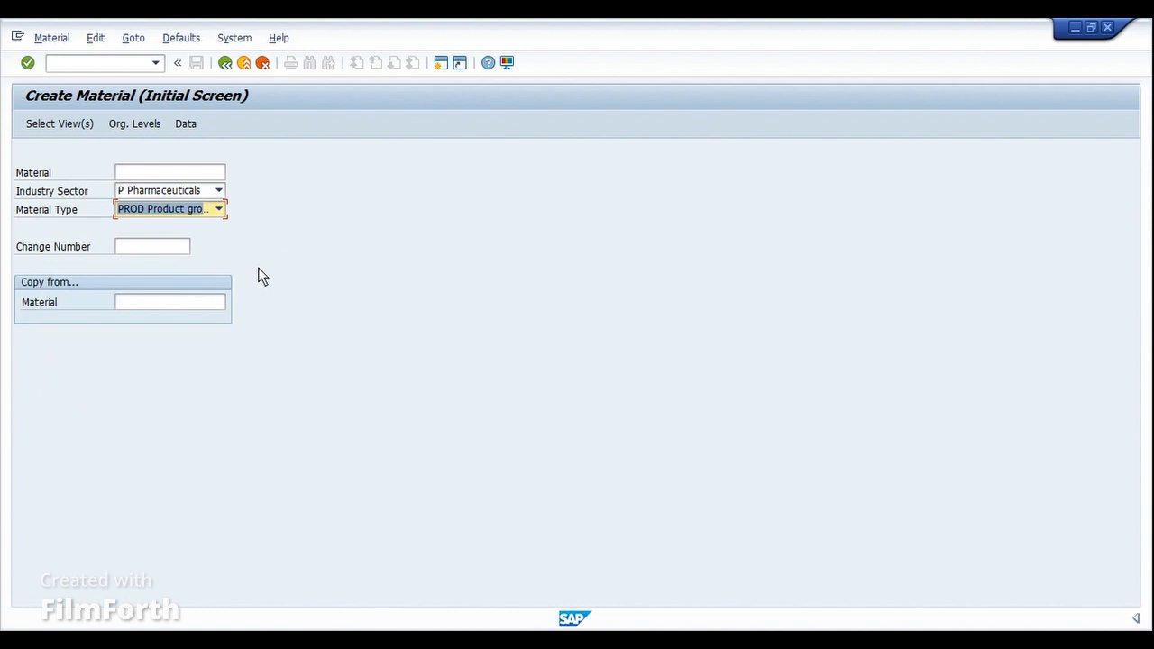
Enter PRD_GRP_API as the material number and continue to the view selection.
key("shift+Tab")
key("shift+Tab")
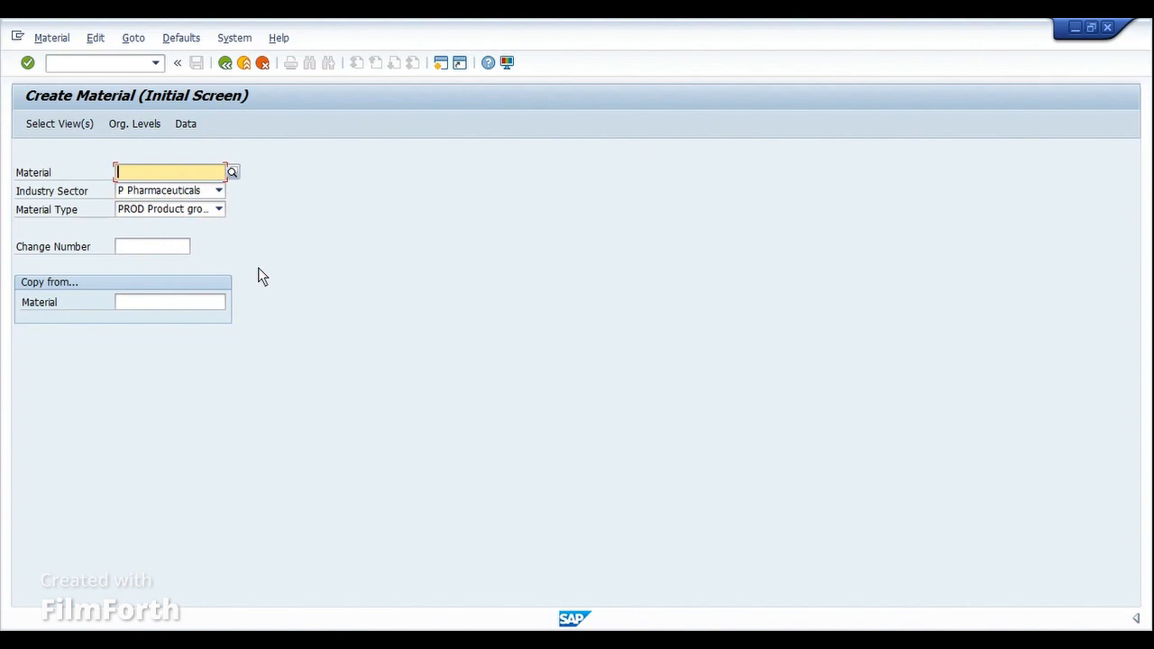
type("PRD")
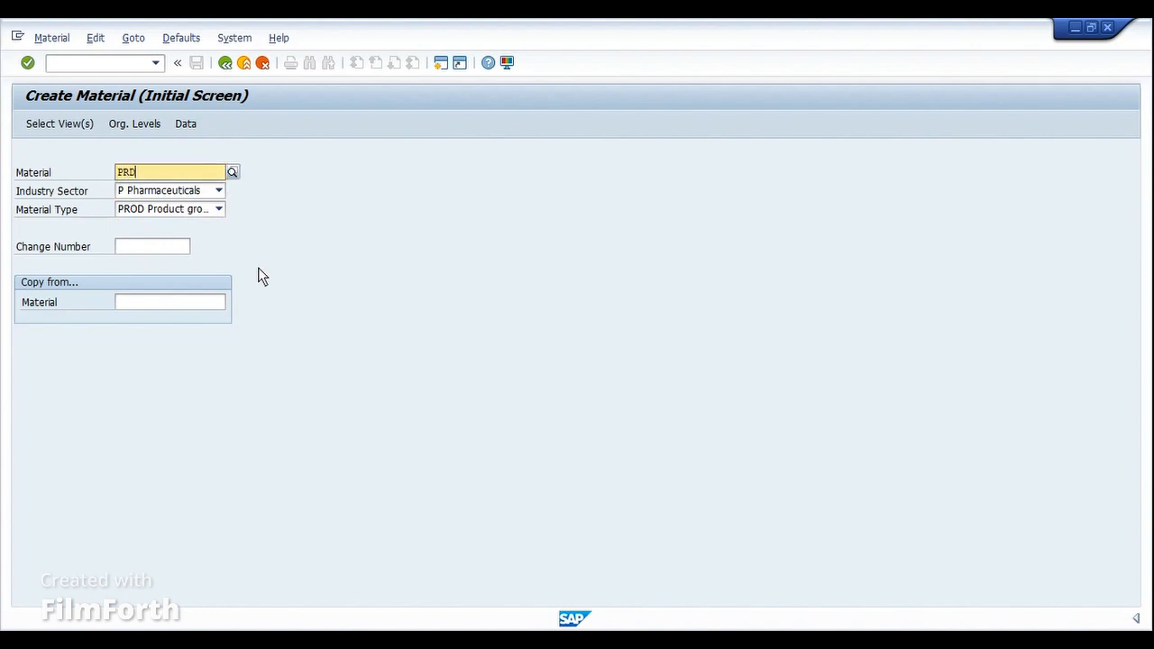
type("_GRP_API")
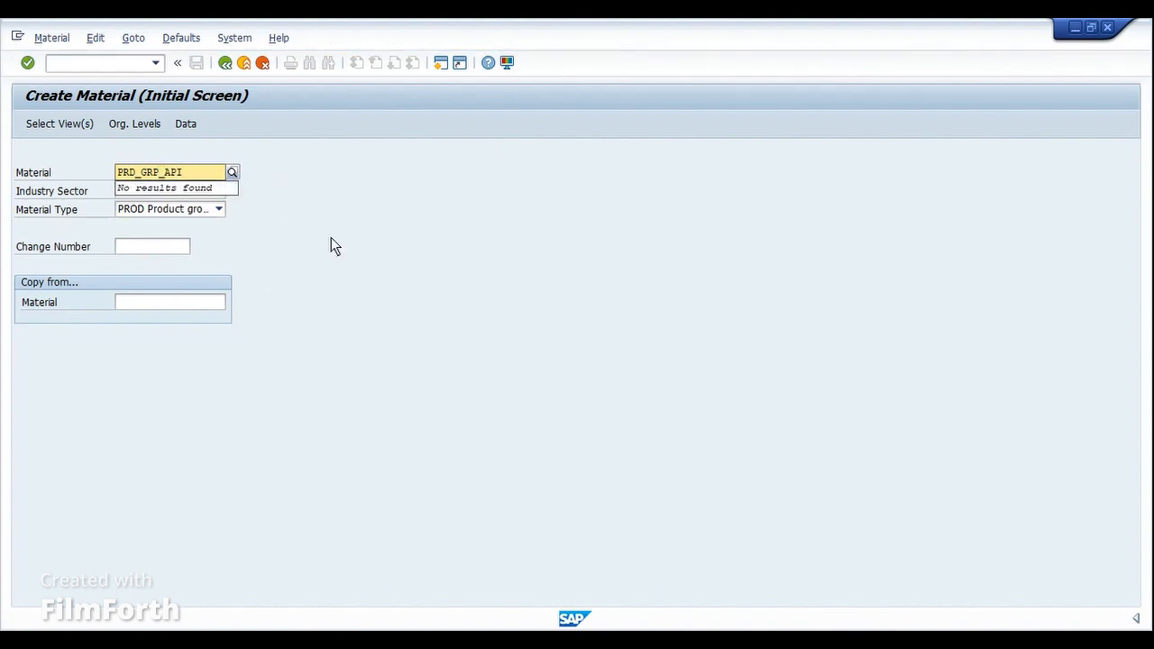
key("Return")
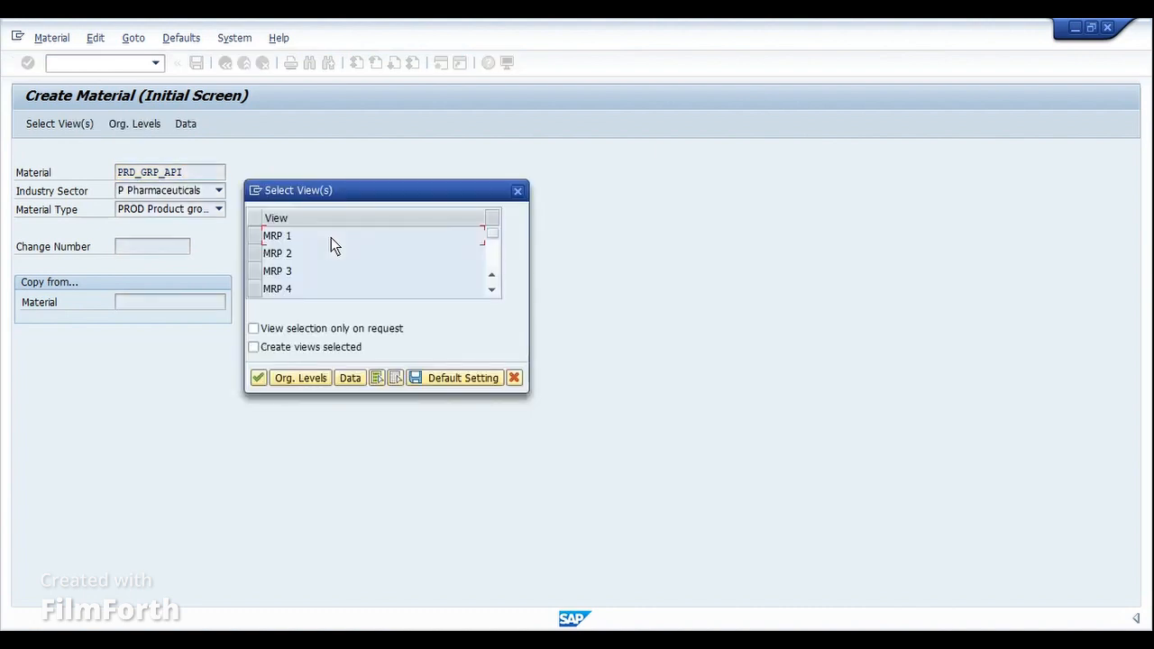
Select all MRP views for the material and confirm plant 1000 as its organizational level.
left_click_drag(329, 195, 382, 196)
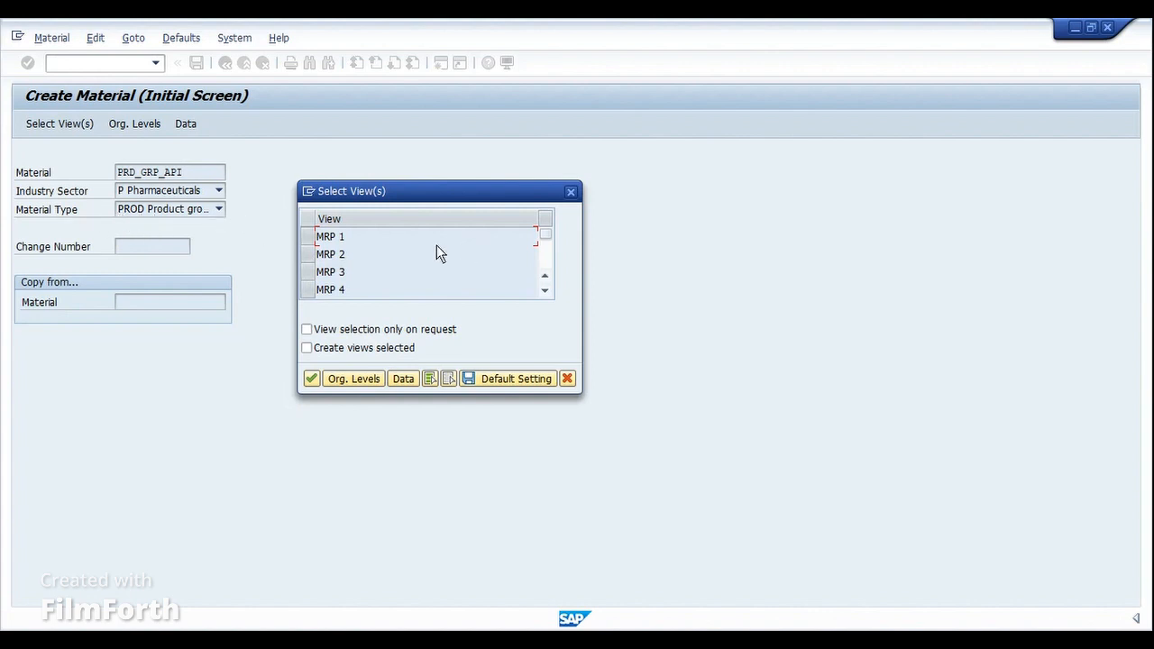
left_click(431, 381)
left_click(311, 378)
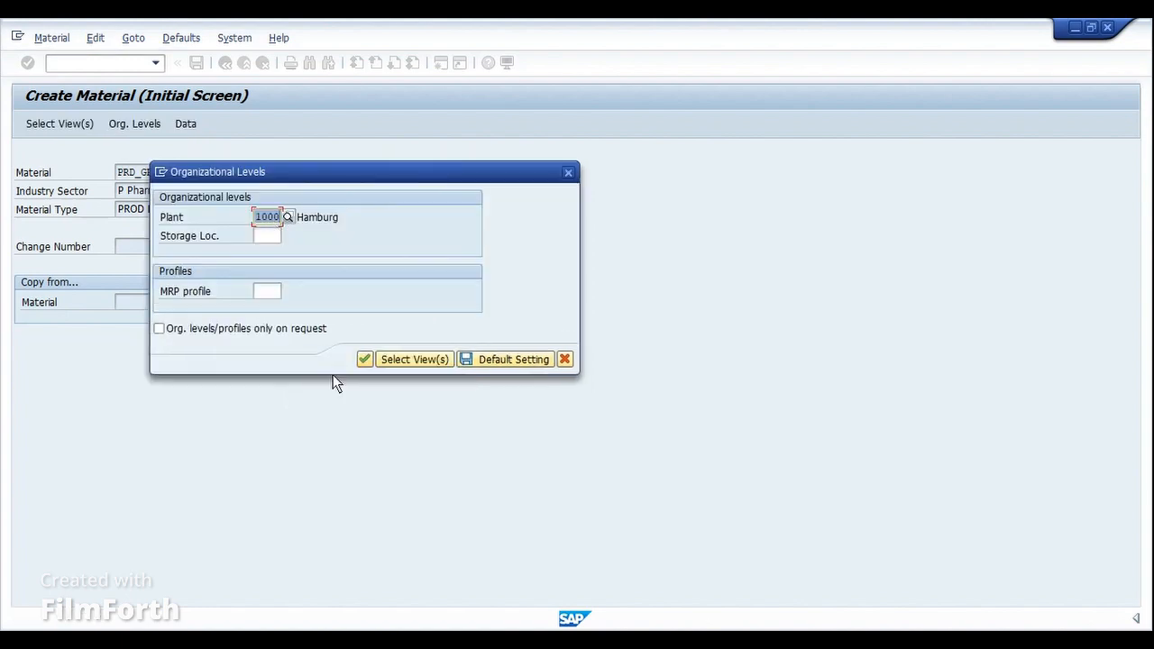
left_click(364, 358)
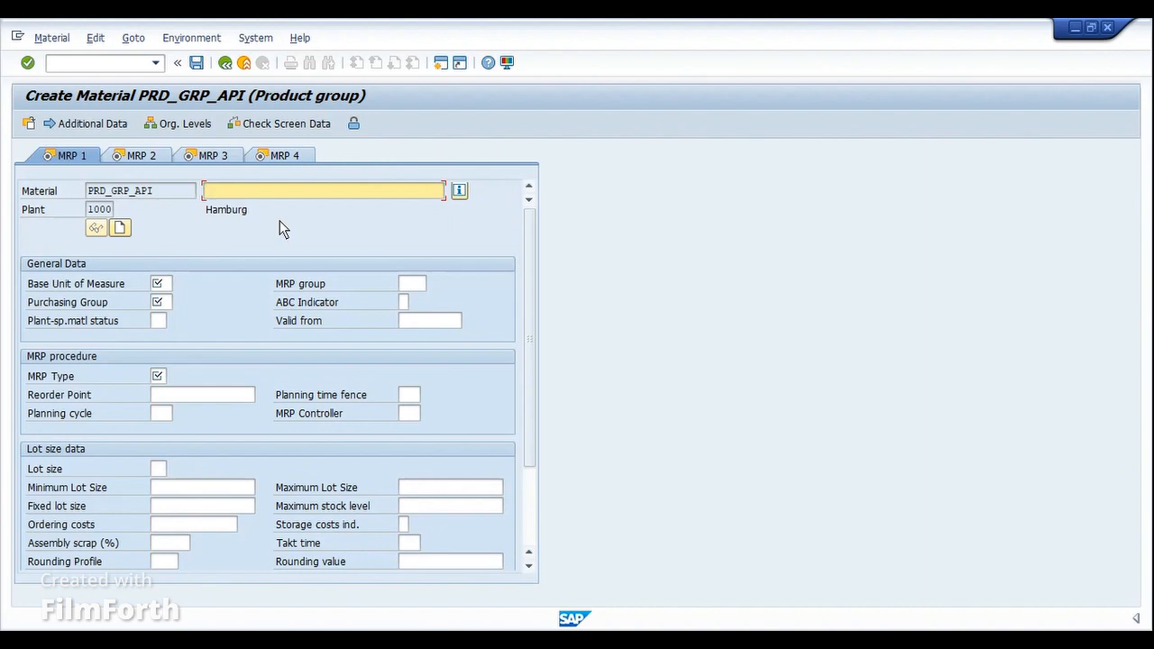
Enter "Product Group for API" as the material description.
type("Pro")
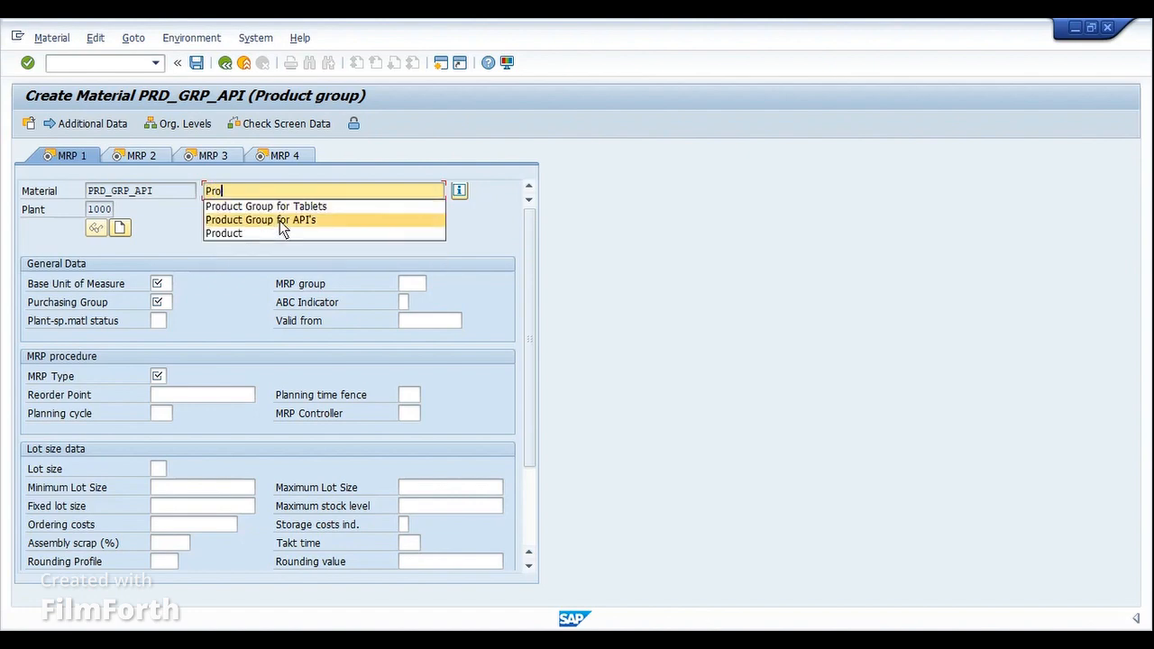
left_click(280, 221)
key("BackSpace")
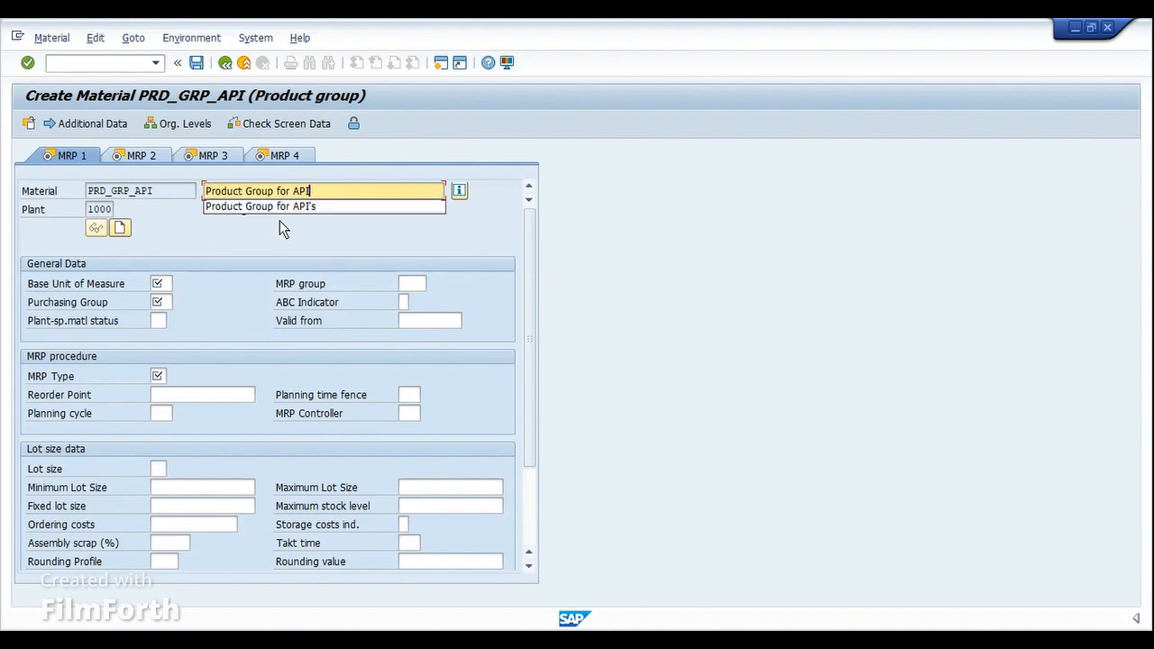
key("Tab")
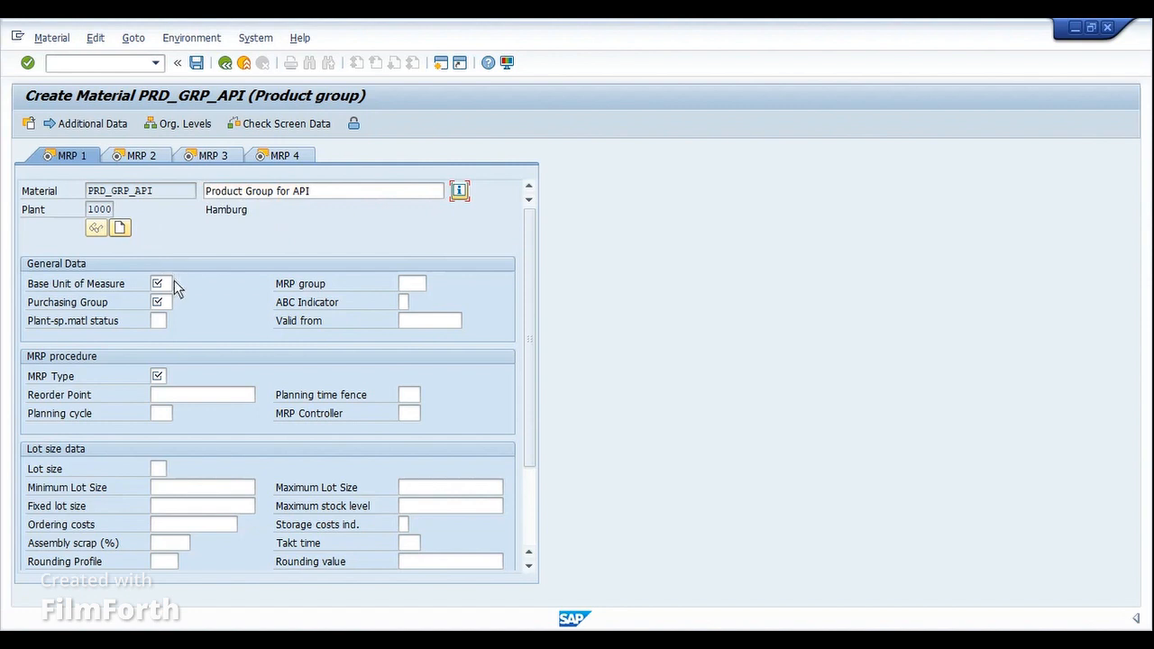
Set the base unit of measure to KG and the purchasing group to 001 in the general data.
left_click(174, 283)
type("KG")
key("Tab")
key("Tab")
type("001")
key("Tab")
key("Tab")
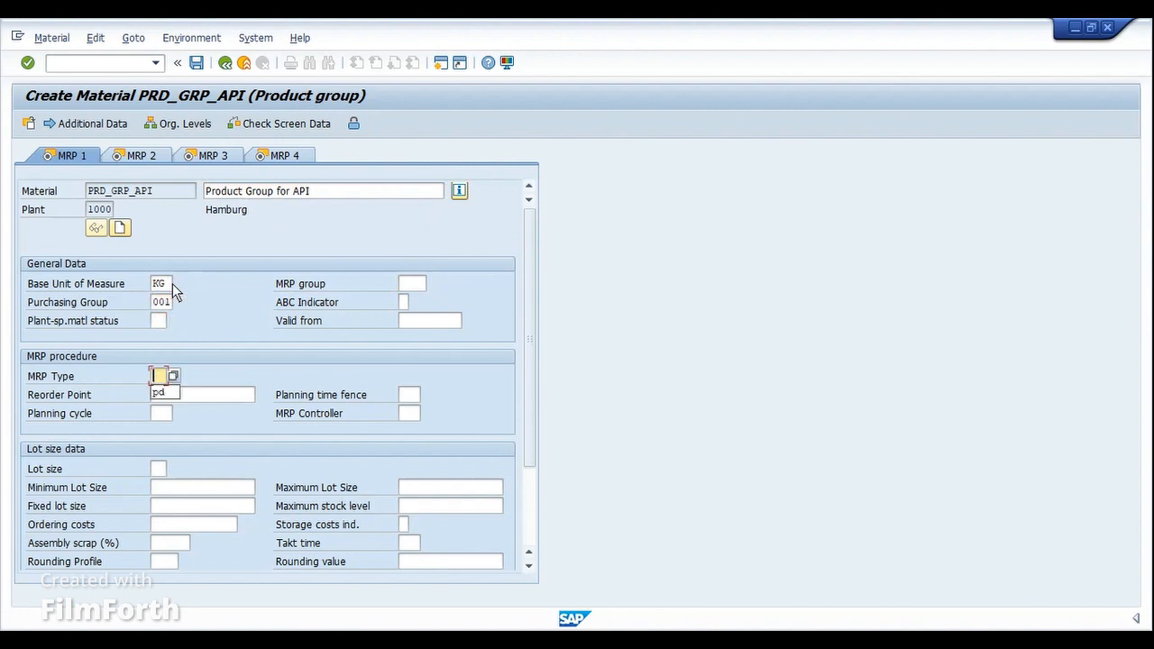
Set MRP type pd and lot size ex, pick an MRP controller from the suggestions, and continue to MRP 2.
key("Down")
key("Return")
left_click(168, 468)
type("ex")
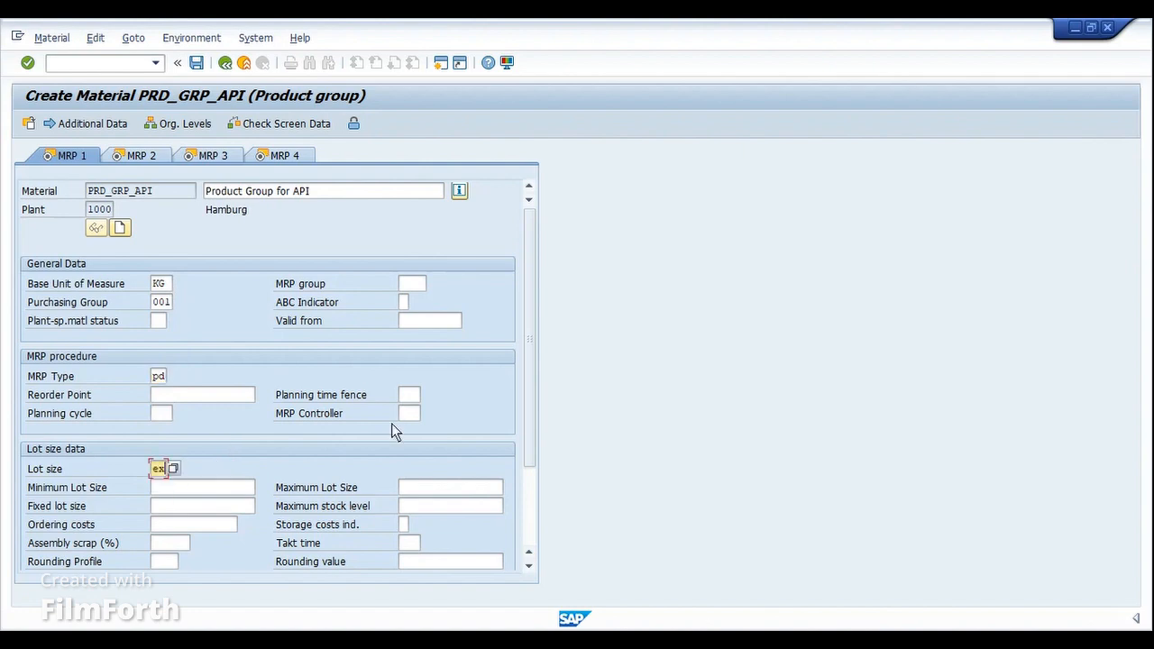
left_click(405, 412)
key("Down")
key("Down")
key("Return")
key("Return")
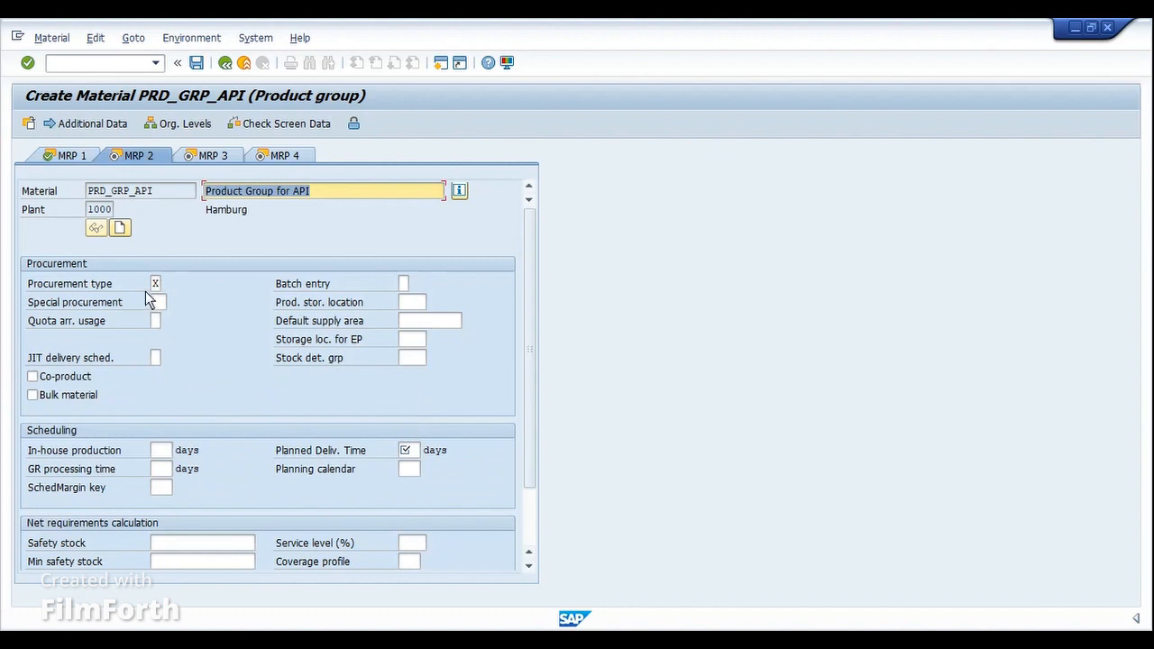
Change the procurement type to E for in-house production.
left_click(153, 285)
key("Delete")
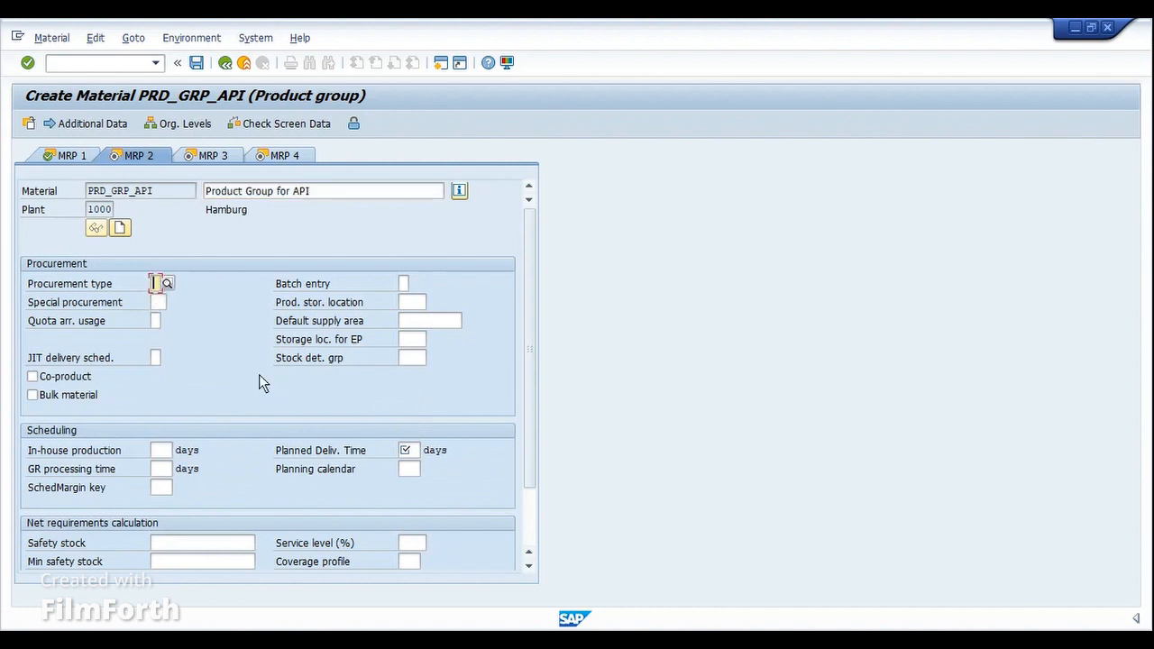
type("E")
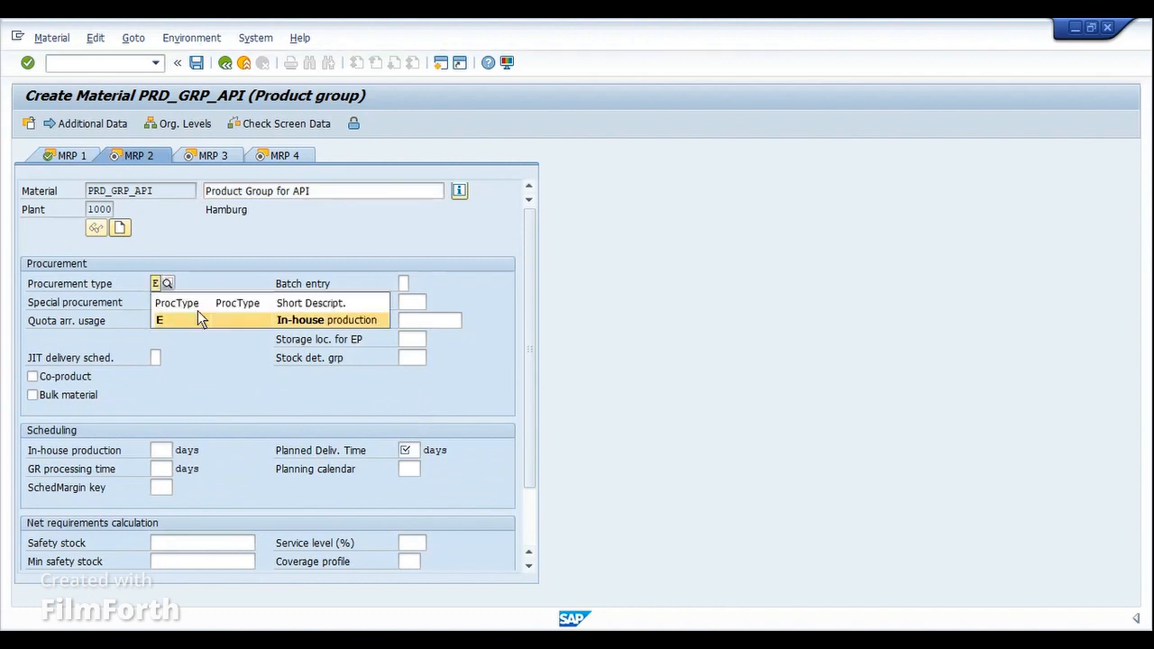
left_click(170, 313)
Set planned delivery time and in-house production to 1 day each, enter scheduling margin key 000, and continue to MRP 3.
left_click(407, 450)
type("1")
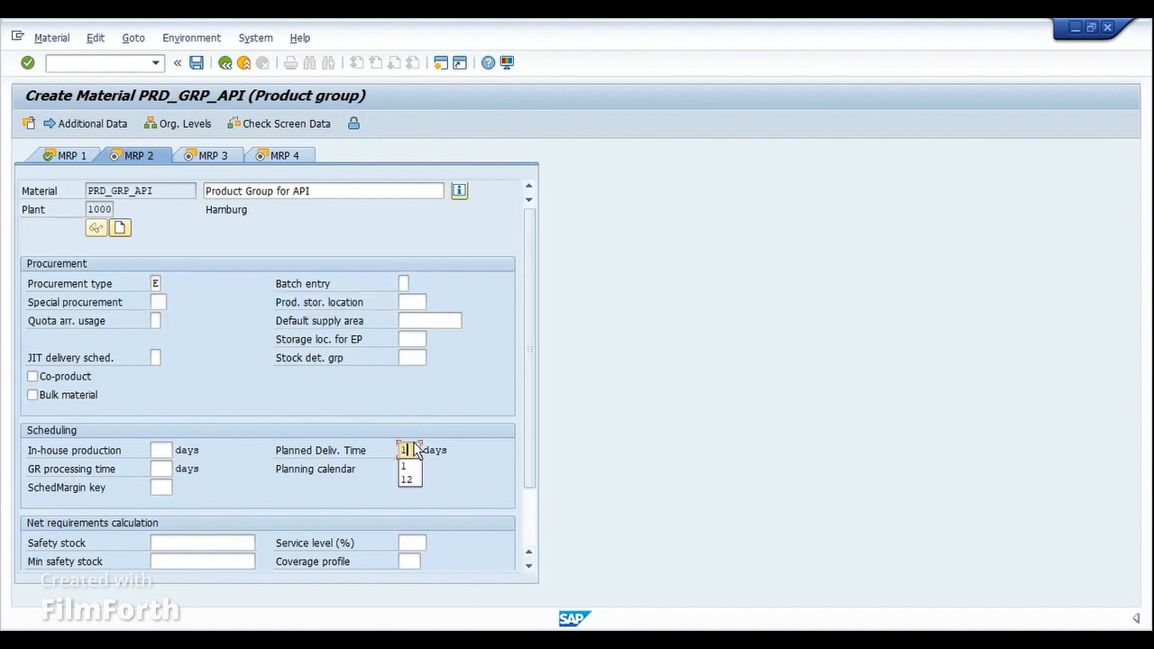
left_click(161, 452)
type("1")
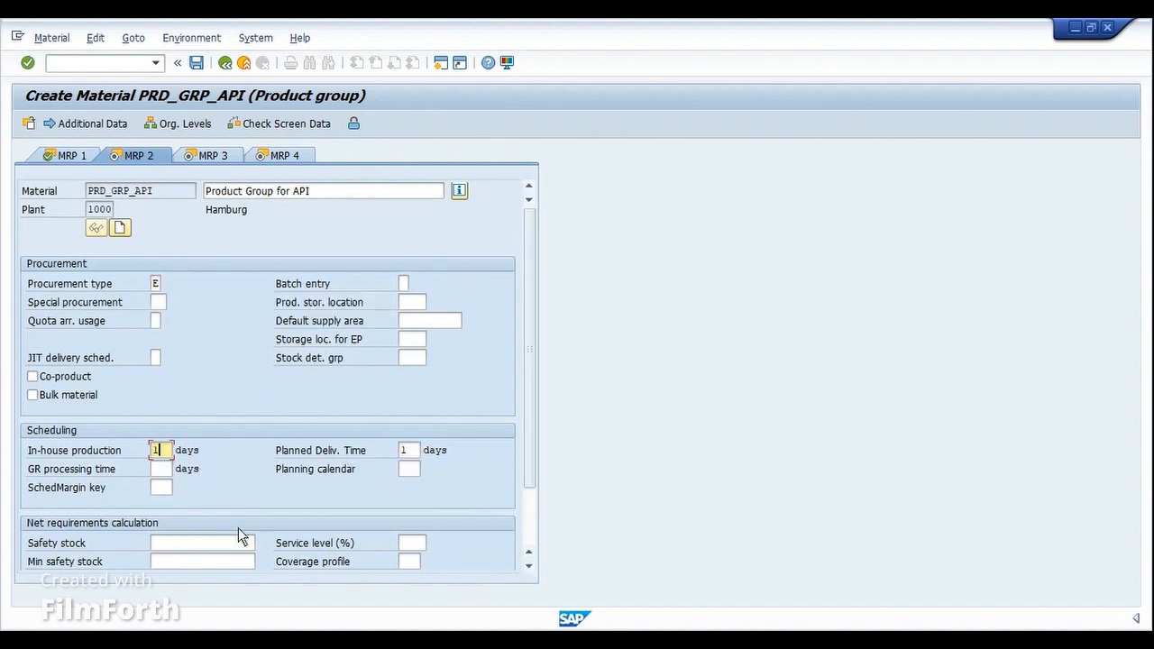
key("Tab")
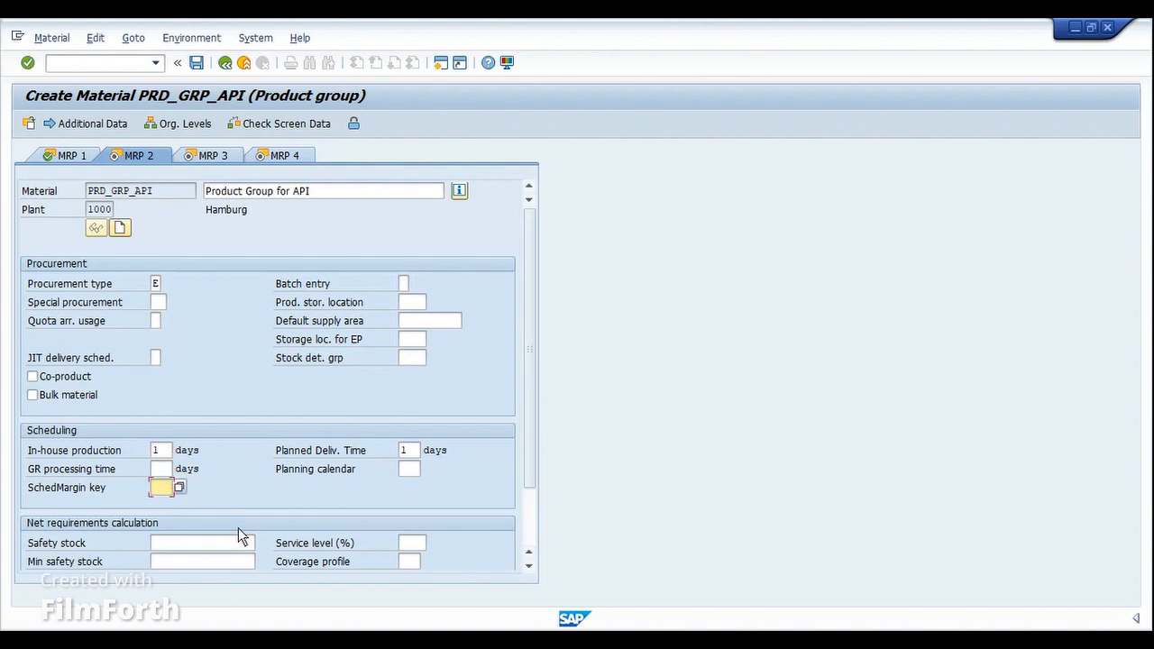
type("000")
key("Return")
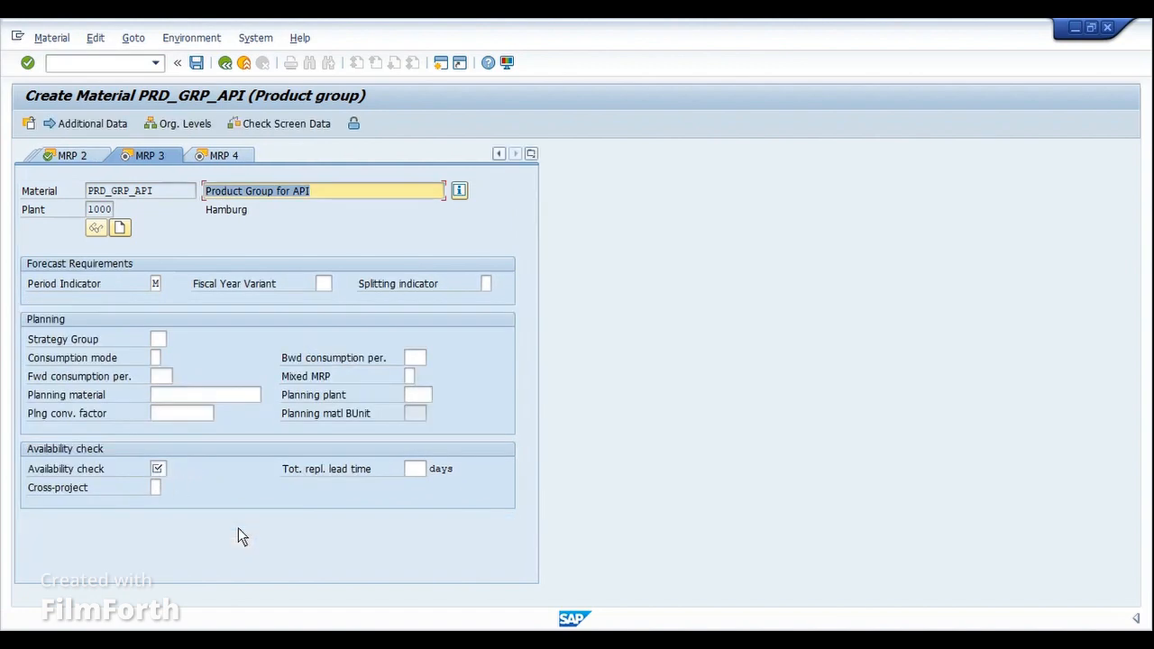
Set the availability check to 02 and continue to the MRP 4 view.
left_click(159, 469)
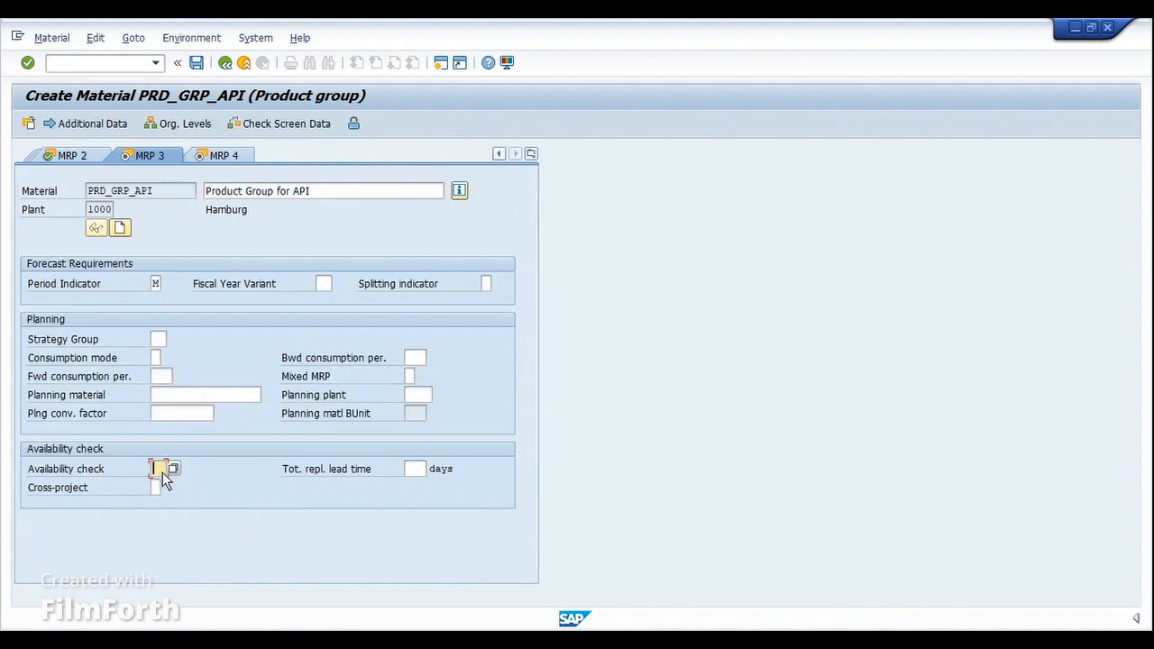
type("02")
key("Return")
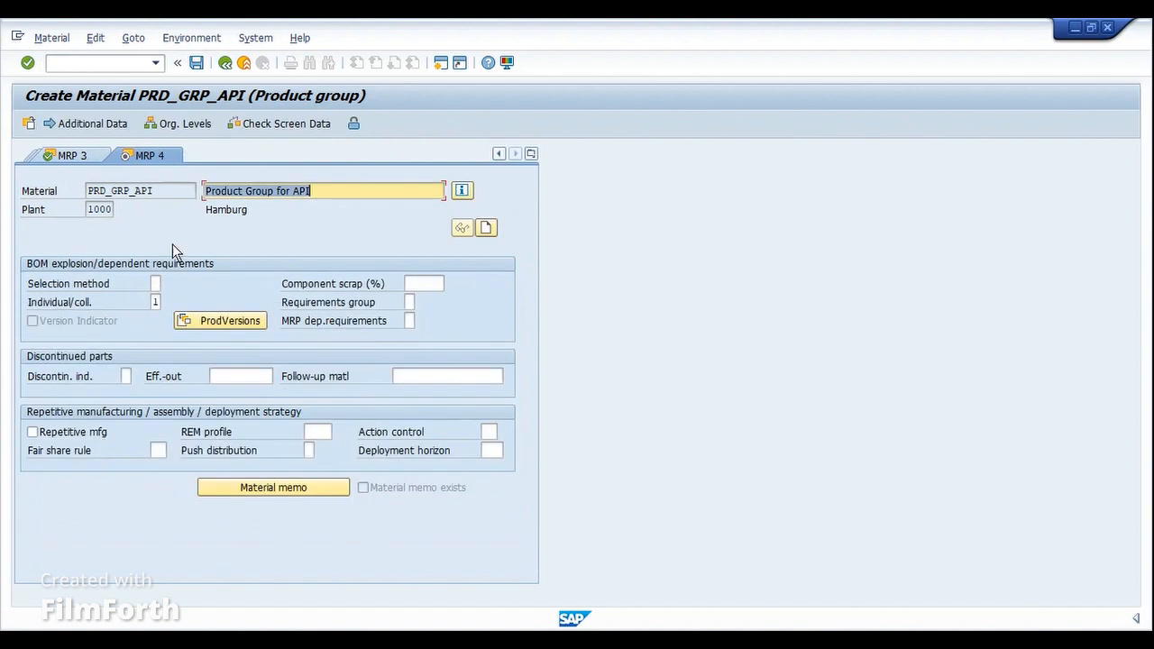
Check the list of MRP views and save the new product group material.
left_click(532, 154)
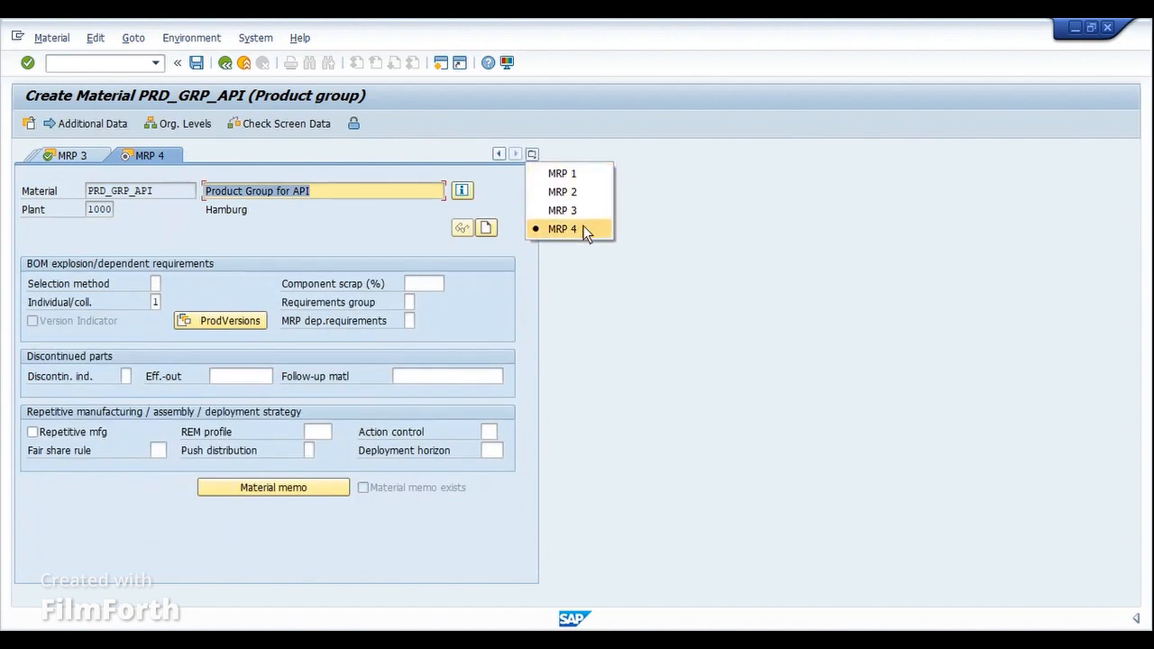
left_click(599, 303)
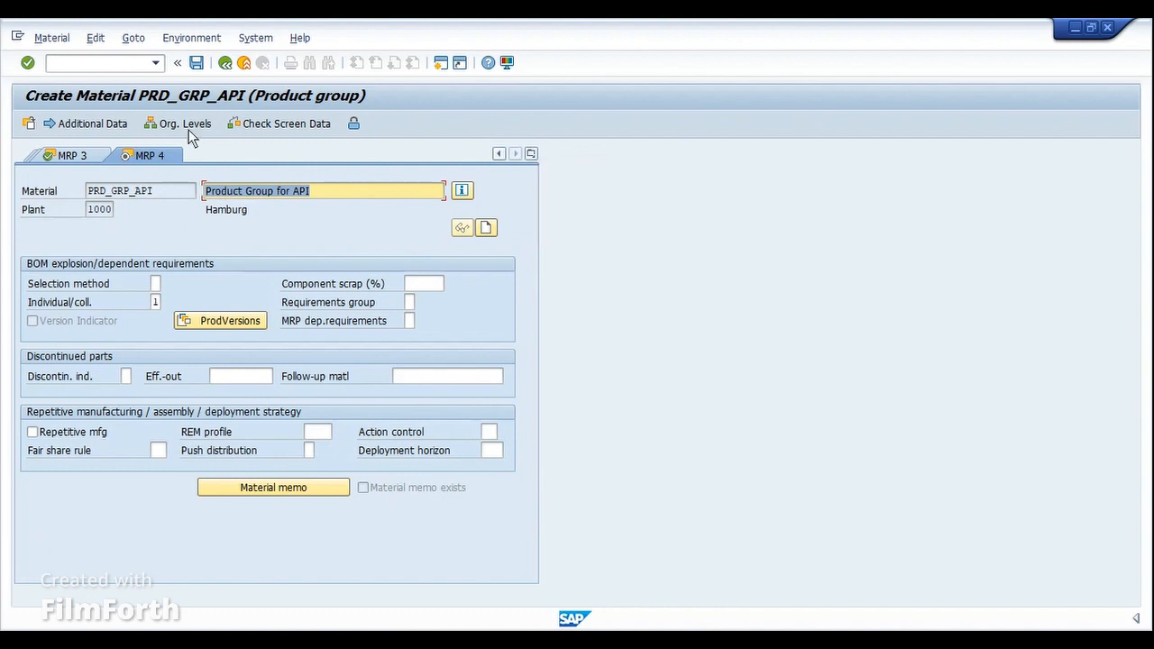
left_click(198, 69)
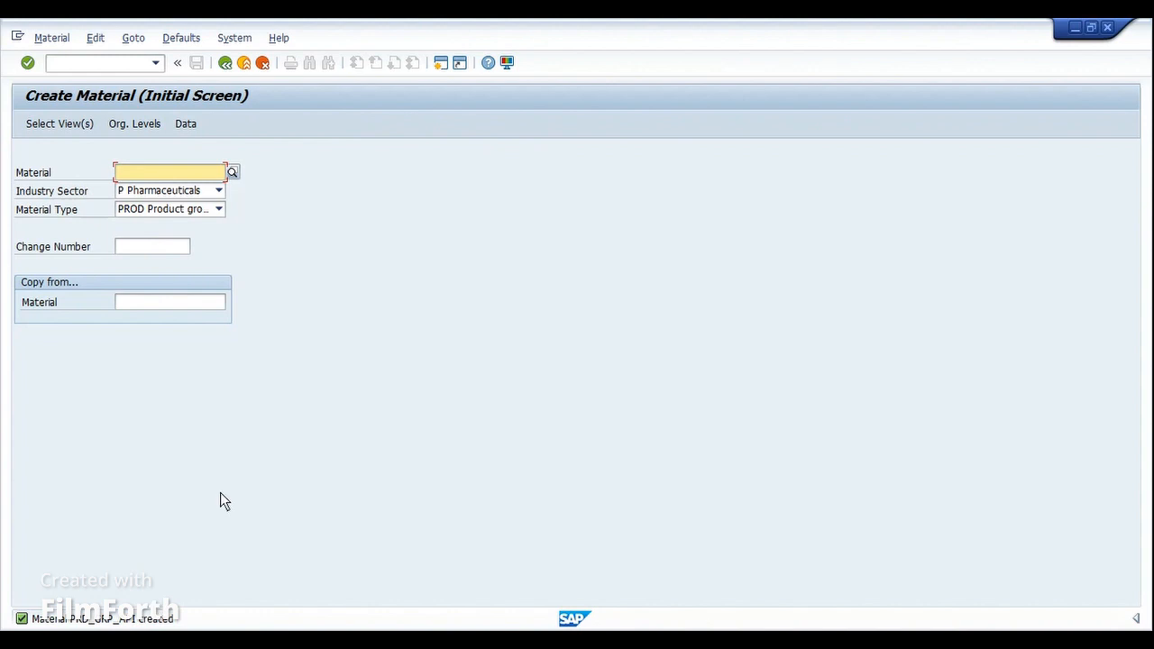
Leave material creation with /n and return to the SAP Easy Access menu.
key("ctrl+slash")
type("/")
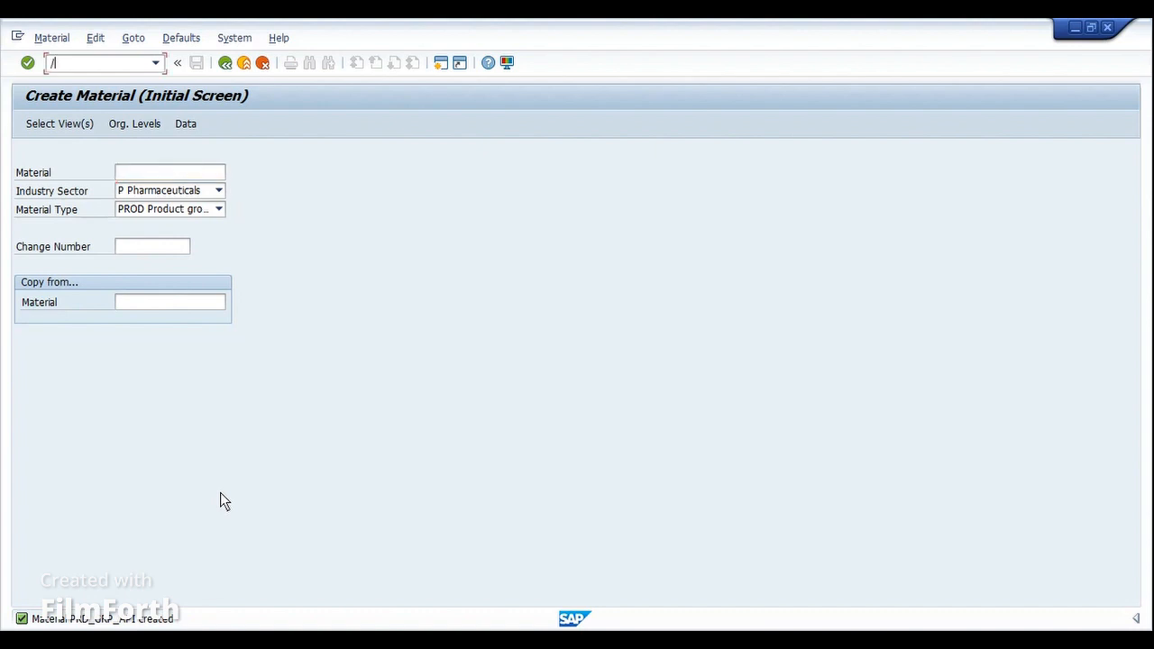
type("n")
key("Return")
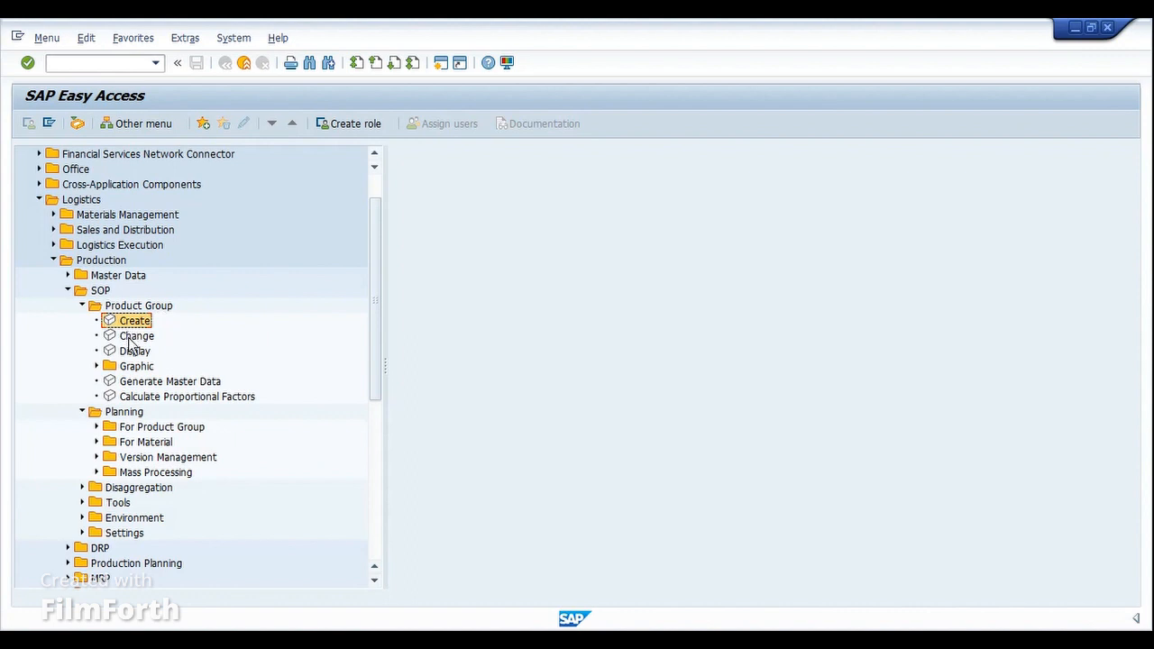
Open product group PRD_GRP_API in plant 1000 for changing, with materials as its member type.
left_click(130, 338)
double_click(129, 339)
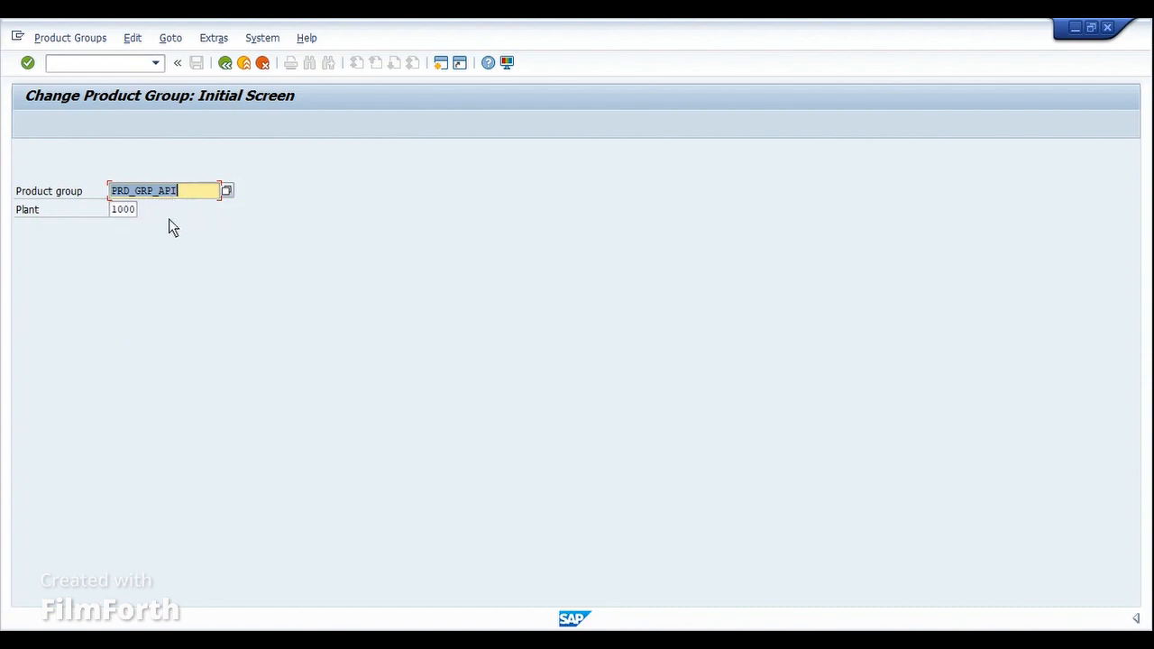
key("Return")
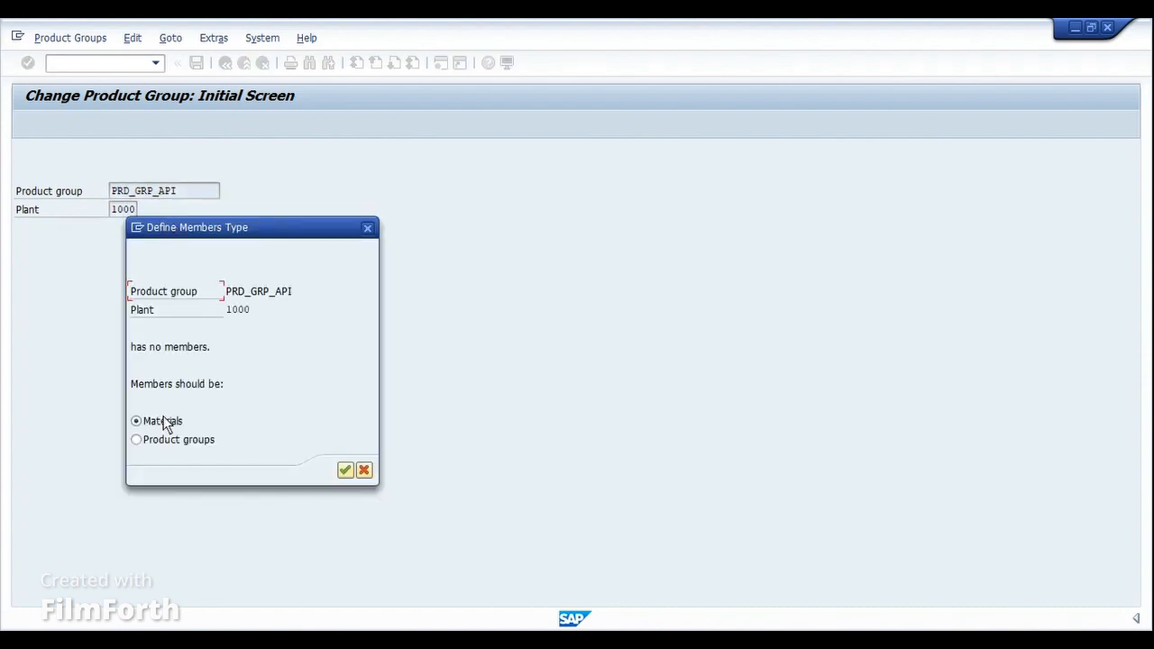
left_click(344, 470)
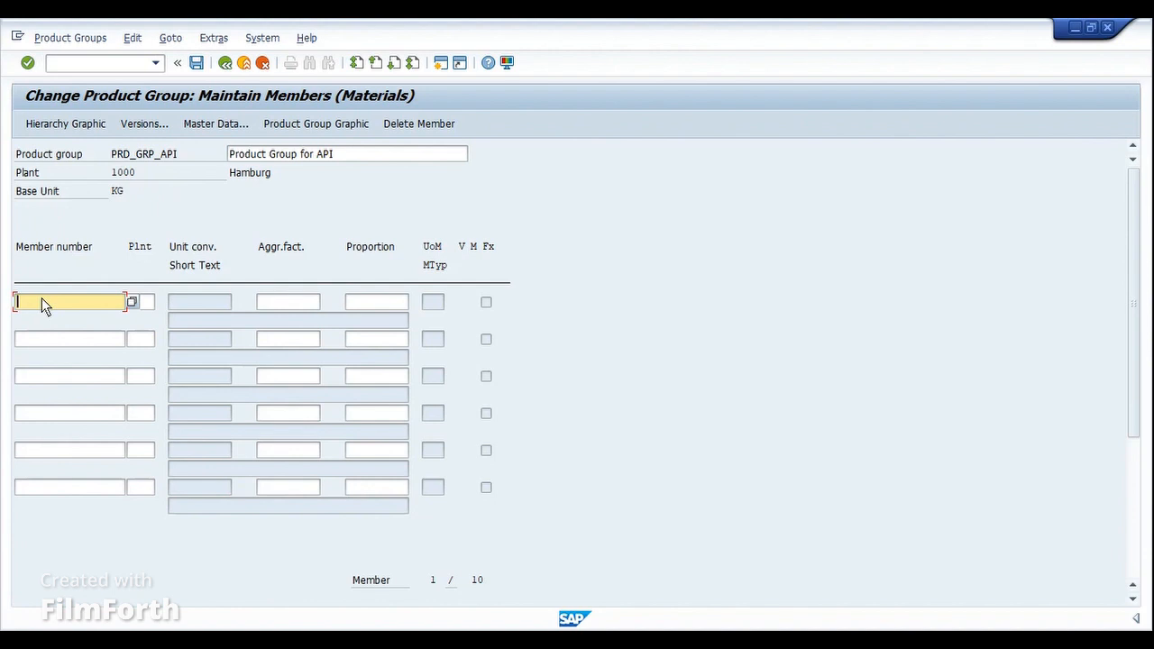
Enter material API in plant 1000 as the first member of the product group.
type("APi")
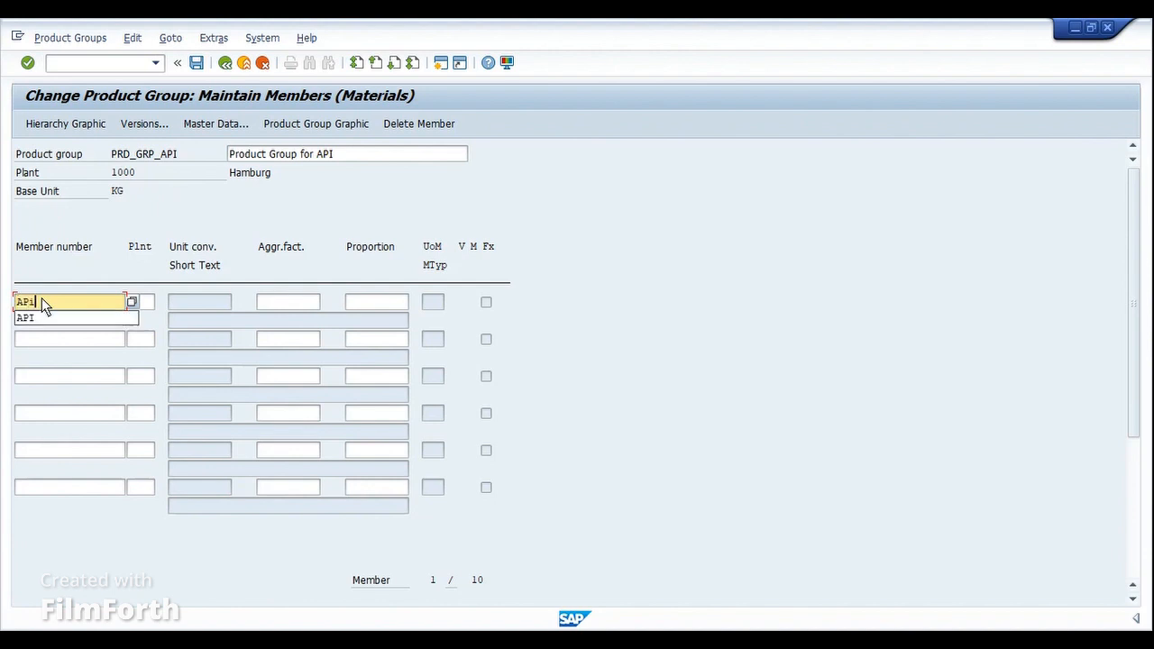
key("Tab")
key("shift+Tab")
type("API")
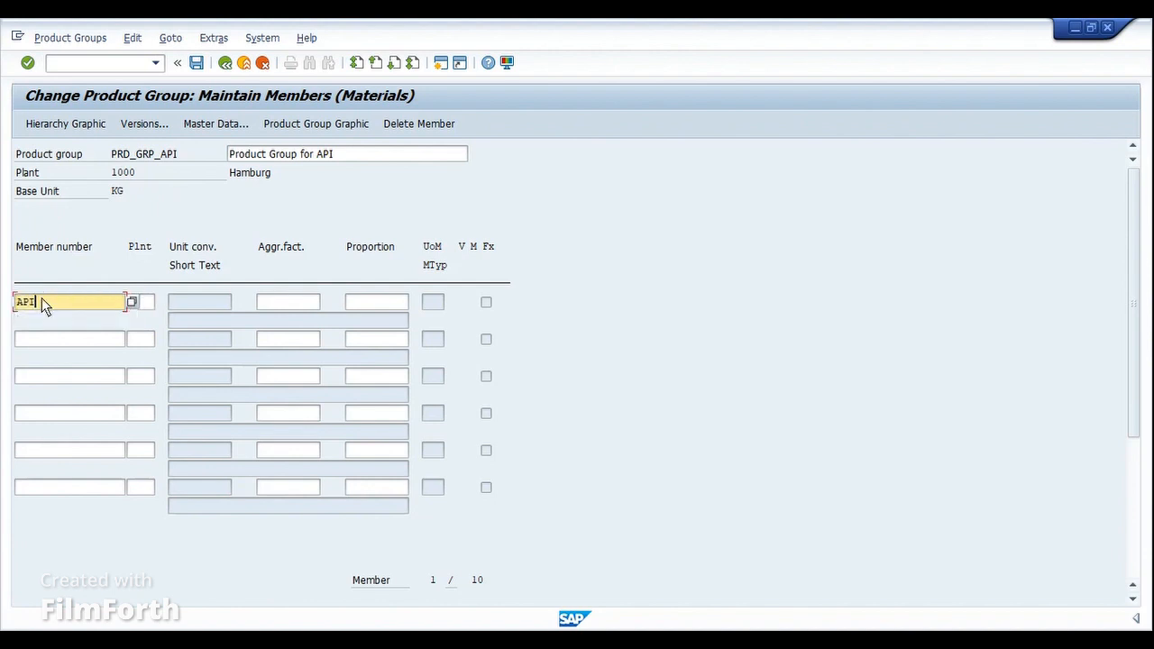
key("Tab")
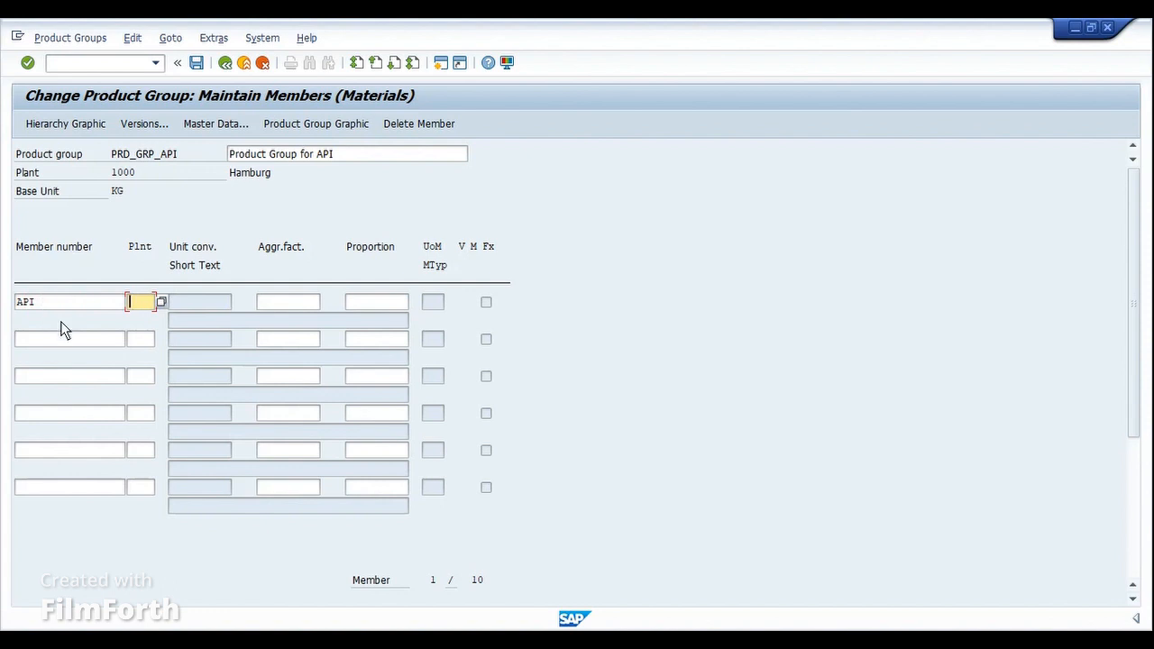
type("1000")
Add material PI-CERM in plant 1000 as the second member.
left_click(70, 337)
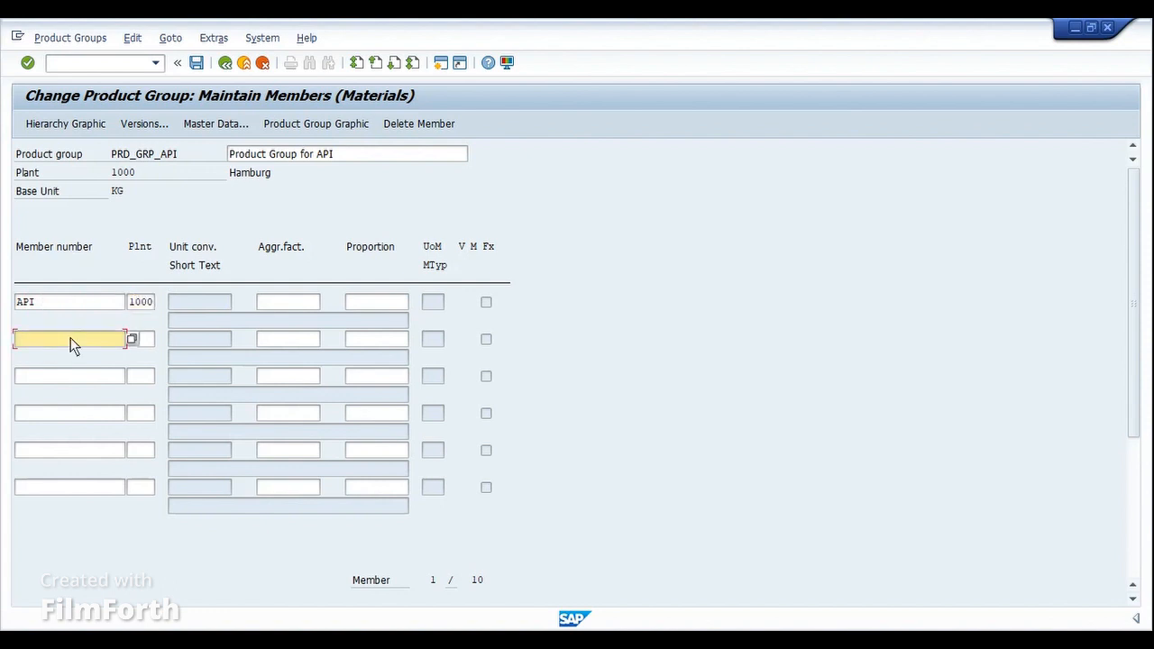
type("PI")
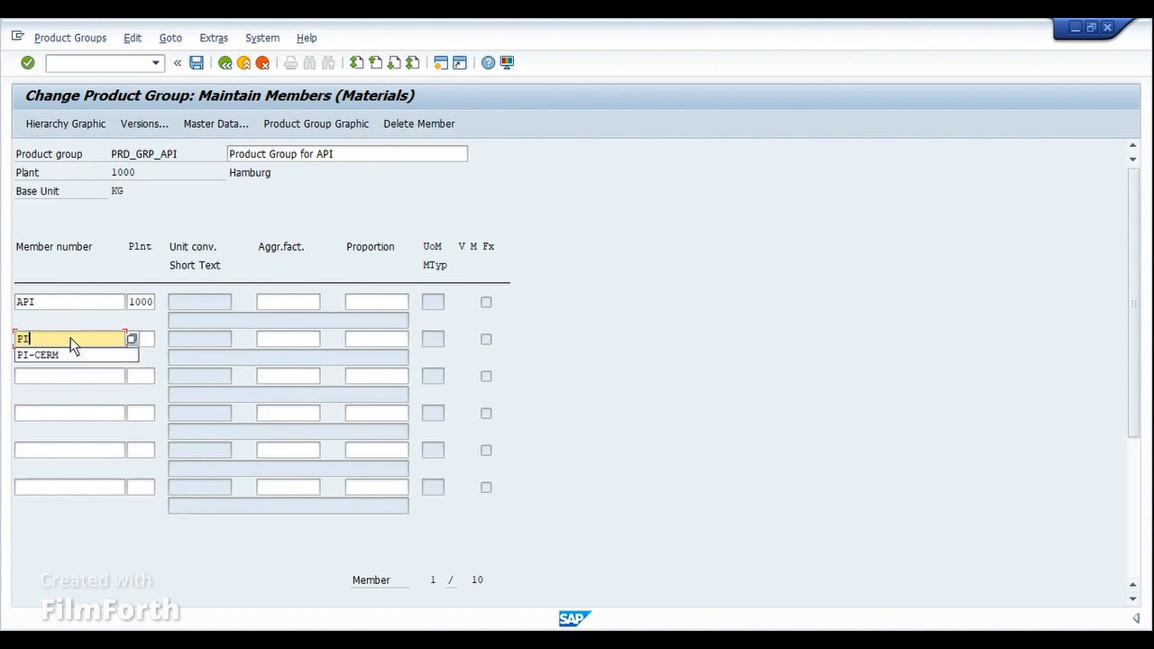
key("Down")
key("Return")
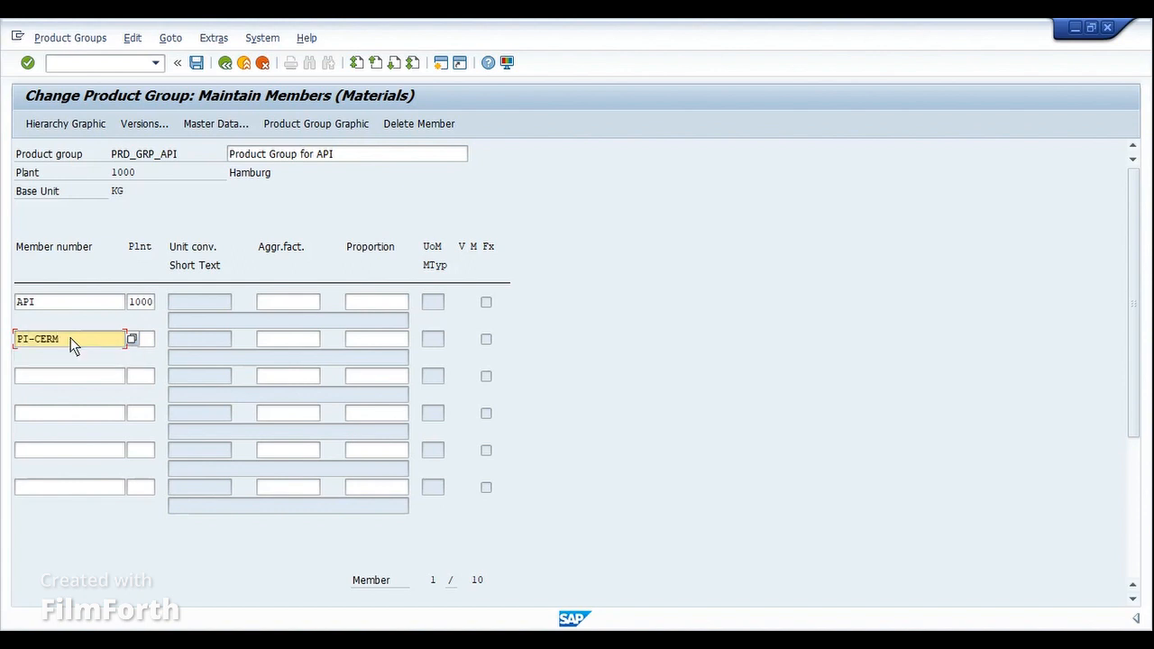
key("Tab")
key("Down")
key("Down")
key("Down")
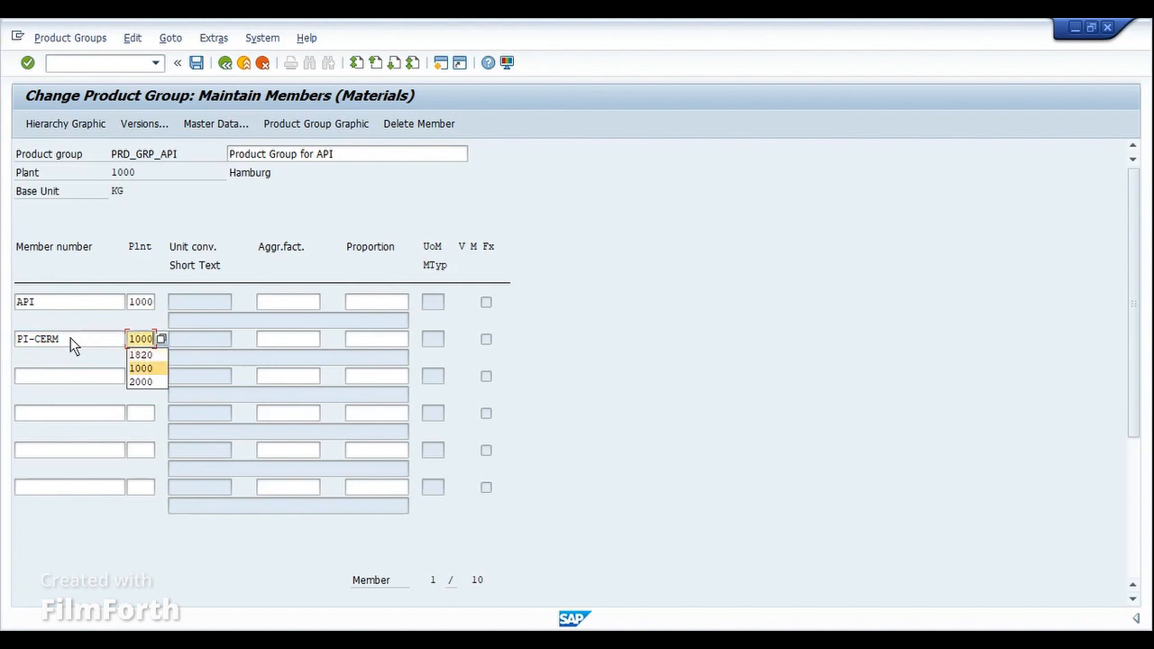
key("Return")
Add material T-FV300 in plant 1000 as the third member.
key("Down")
key("Left")
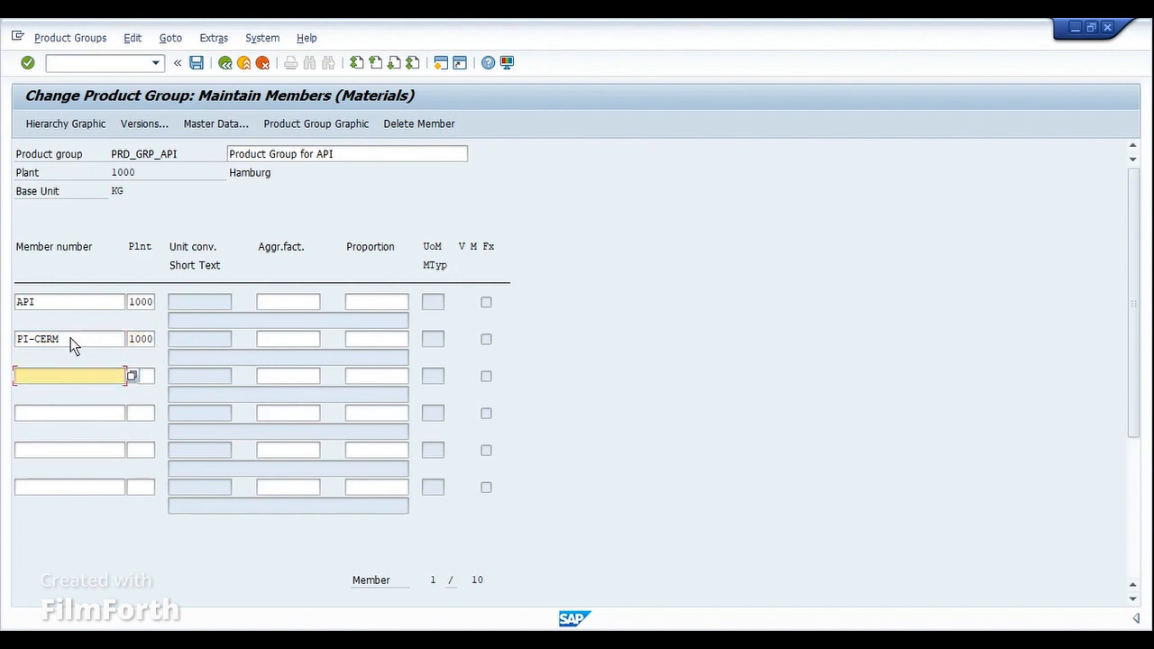
type("T")
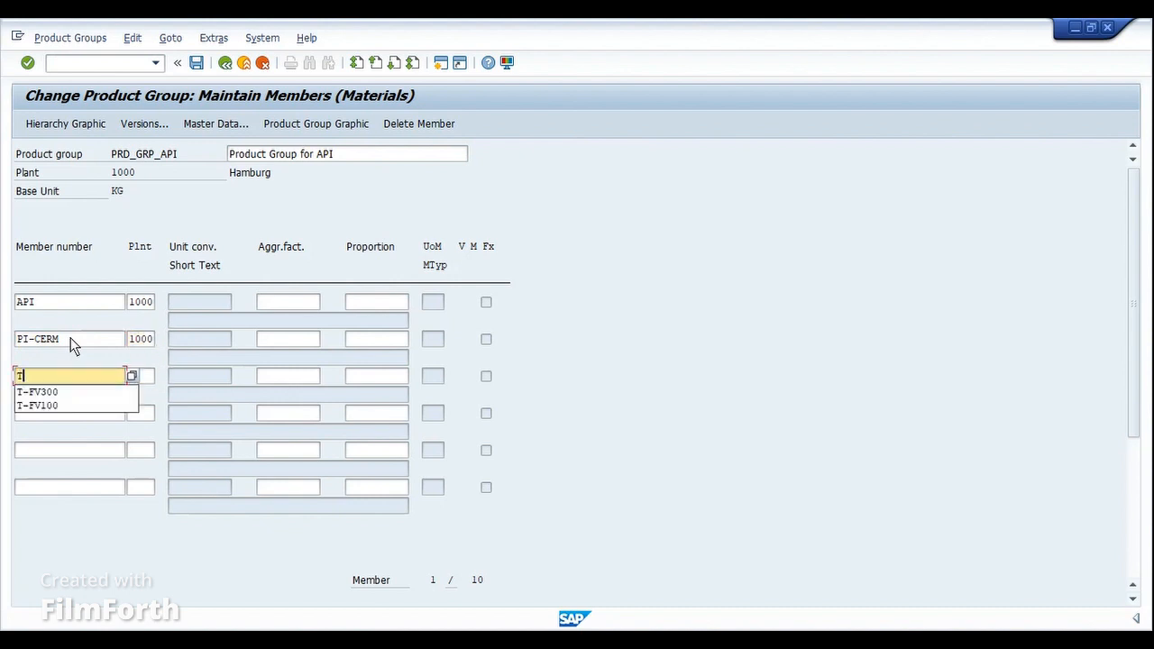
key("Down")
key("Return")
key("Tab")
type("1")
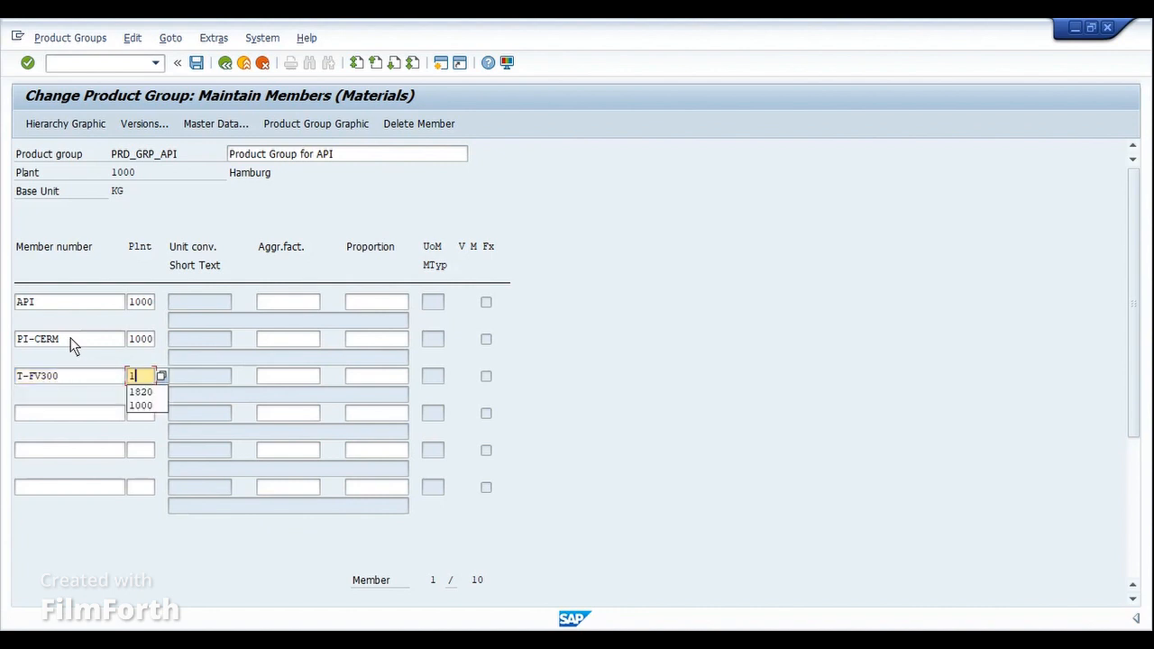
type("000")
key("Return")
Add material T-FV100 in plant 1000 as the fourth member and confirm the member entries.
key("Down")
key("Left")
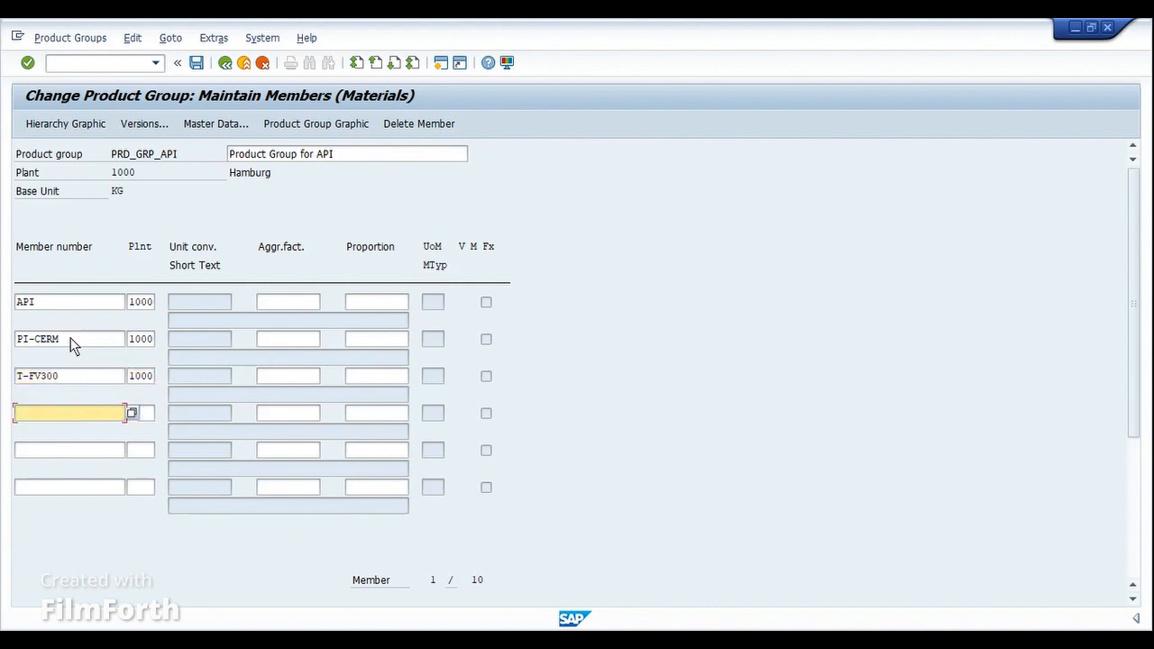
type("T")
key("Down")
key("Down")
key("Return")
key("Tab")
type("100")
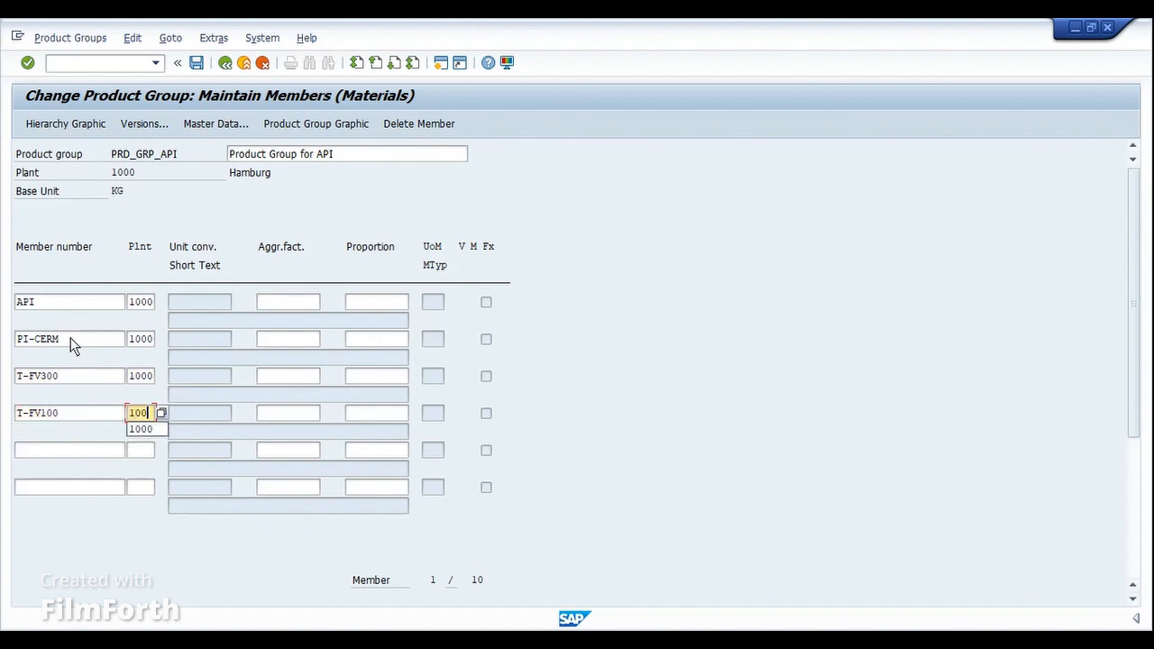
type("0")
key("Return")
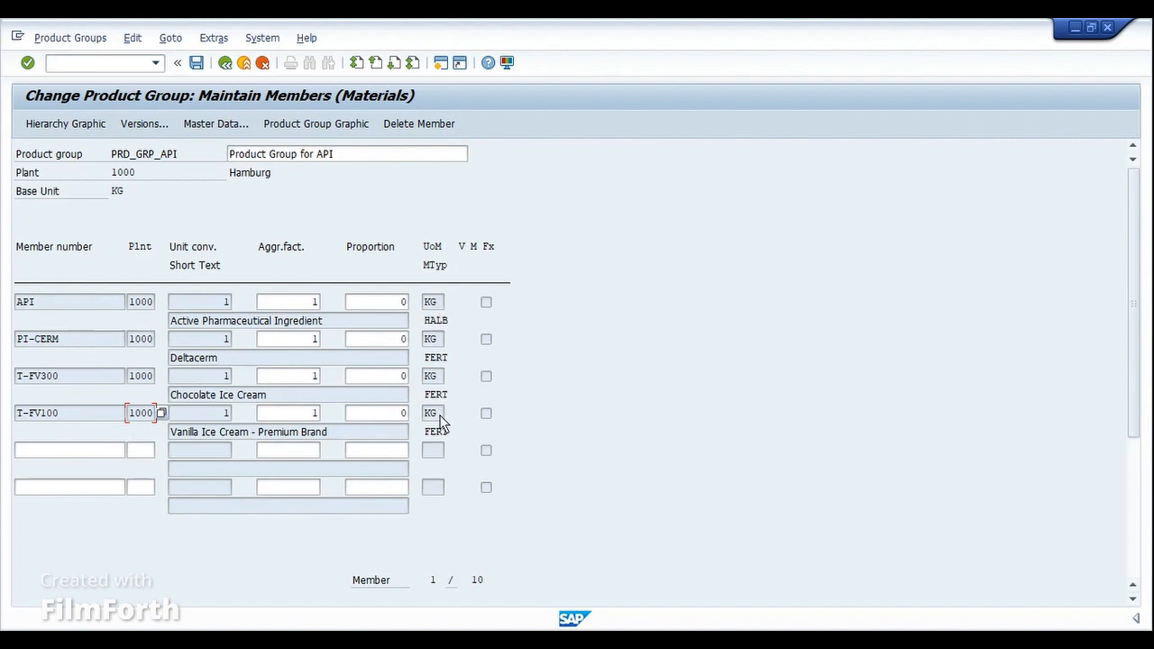
Save the product group without entering proportions and agree to continue with the sum of proportional factors.
left_click(369, 301)
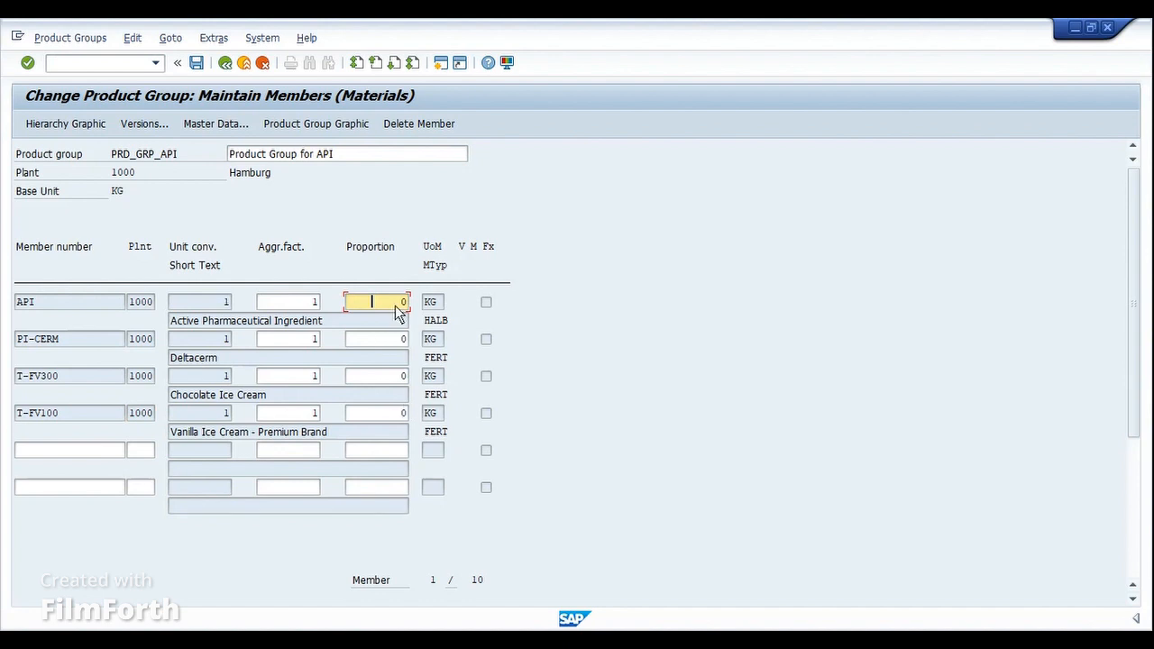
left_click(396, 301)
left_click(195, 63)
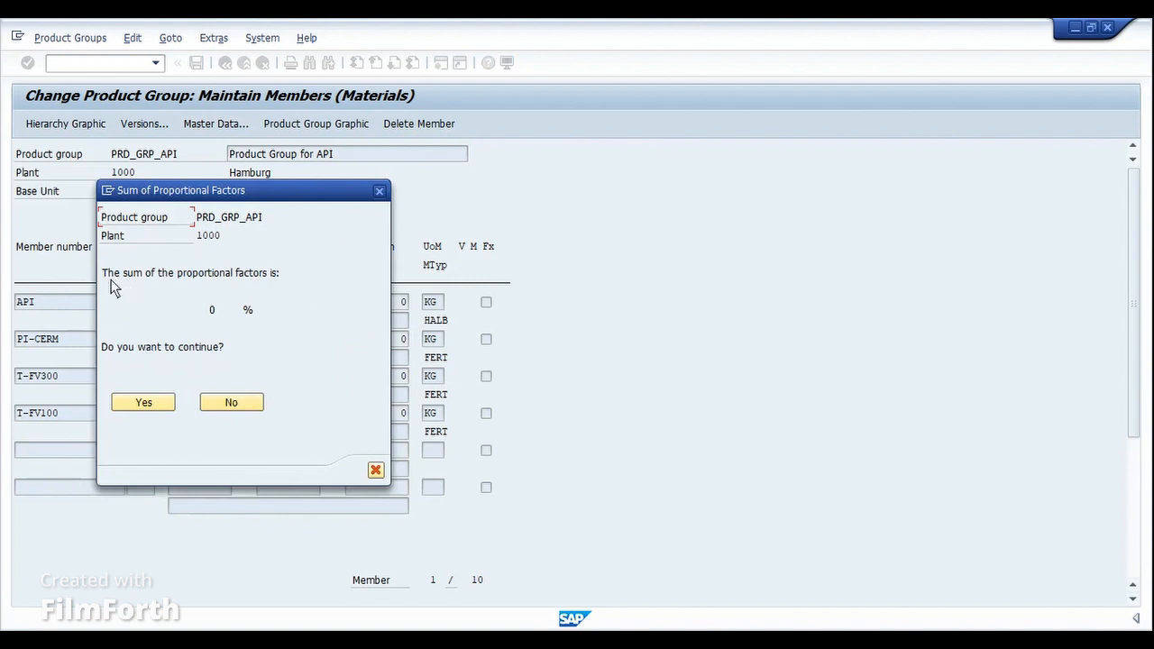
left_click_drag(109, 274, 275, 287)
left_click(280, 280)
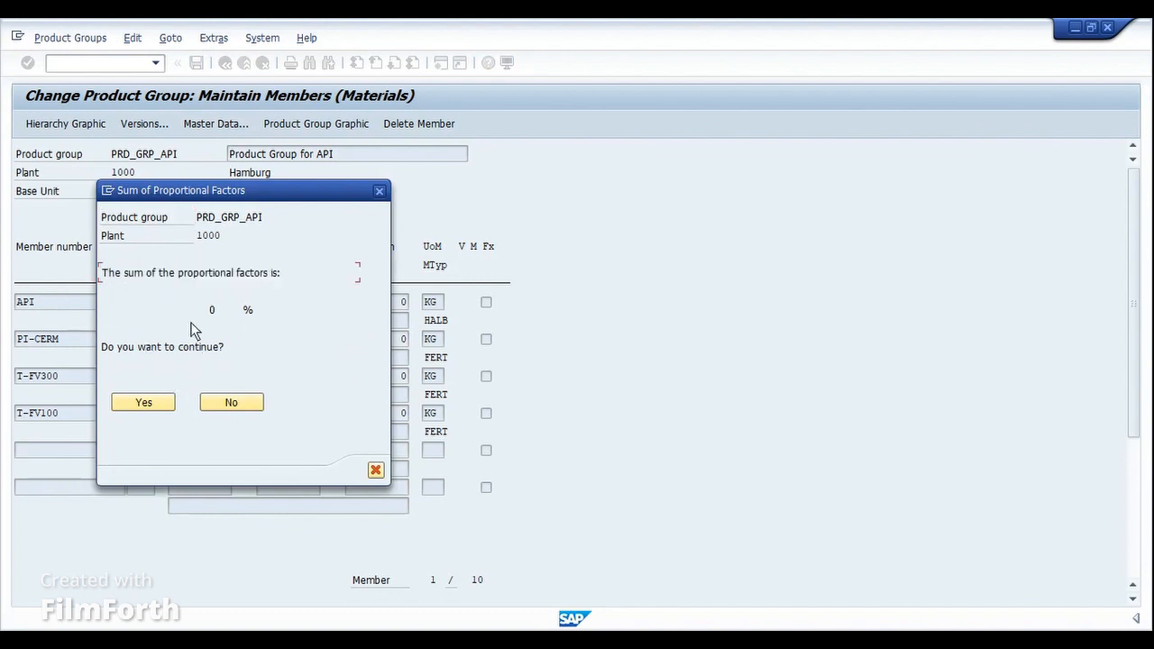
left_click(159, 407)
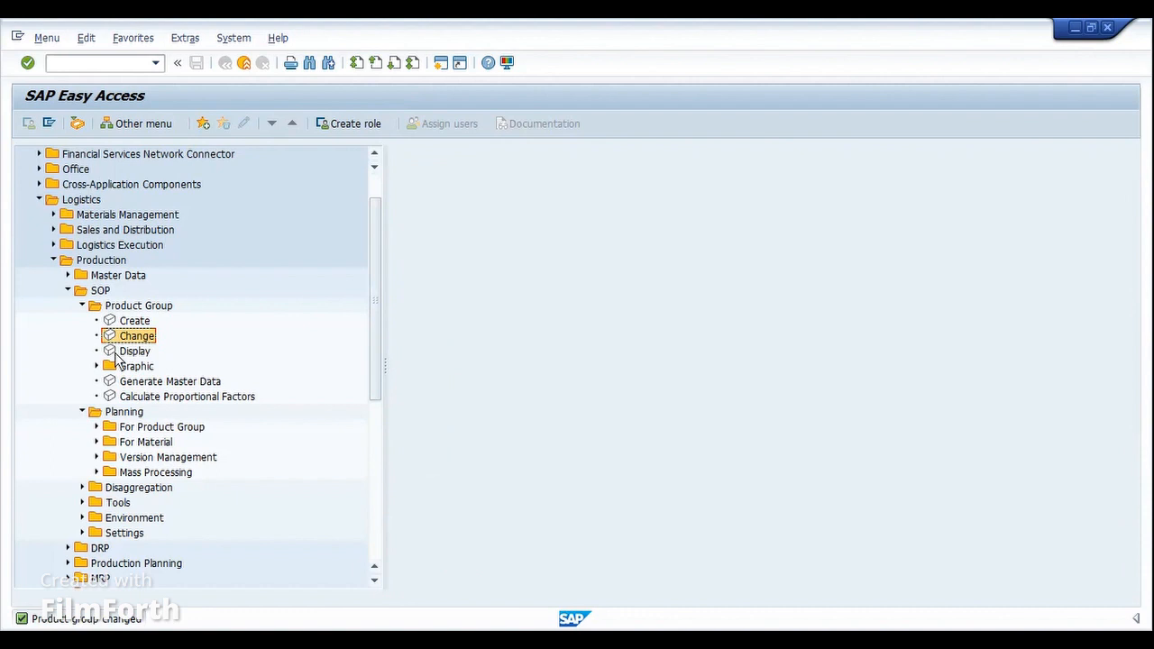
Start creating an SOP plan for product group PRD_GRP_API in plant 1000 using version 008.
scroll(120, 394, "down", 2)
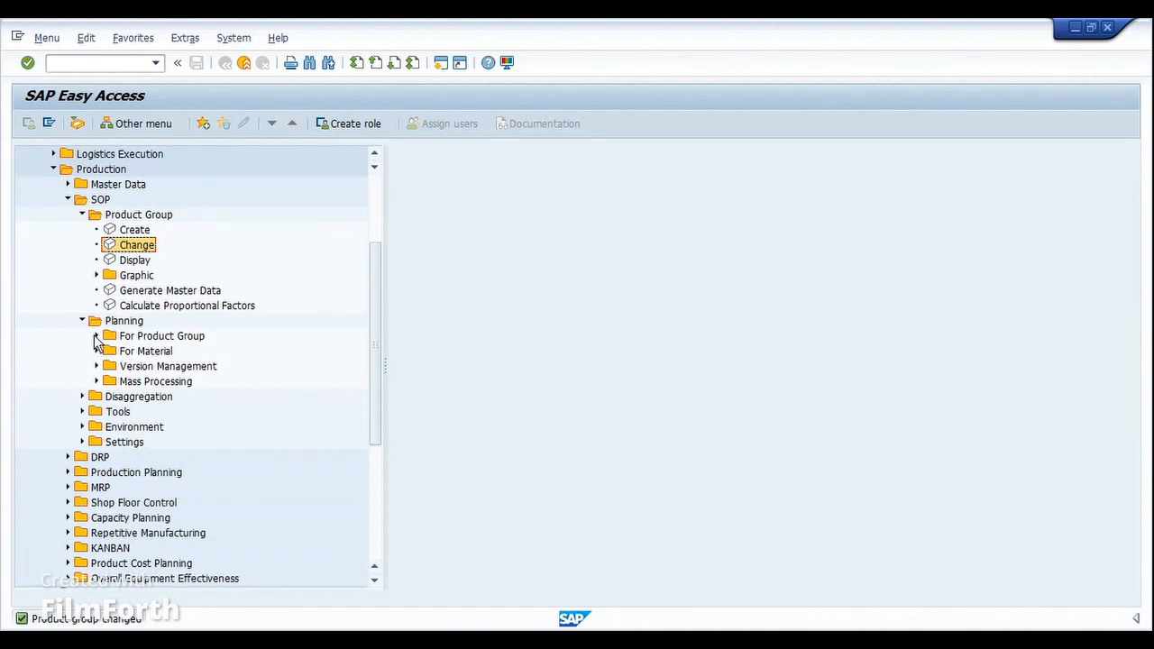
left_click(96, 336)
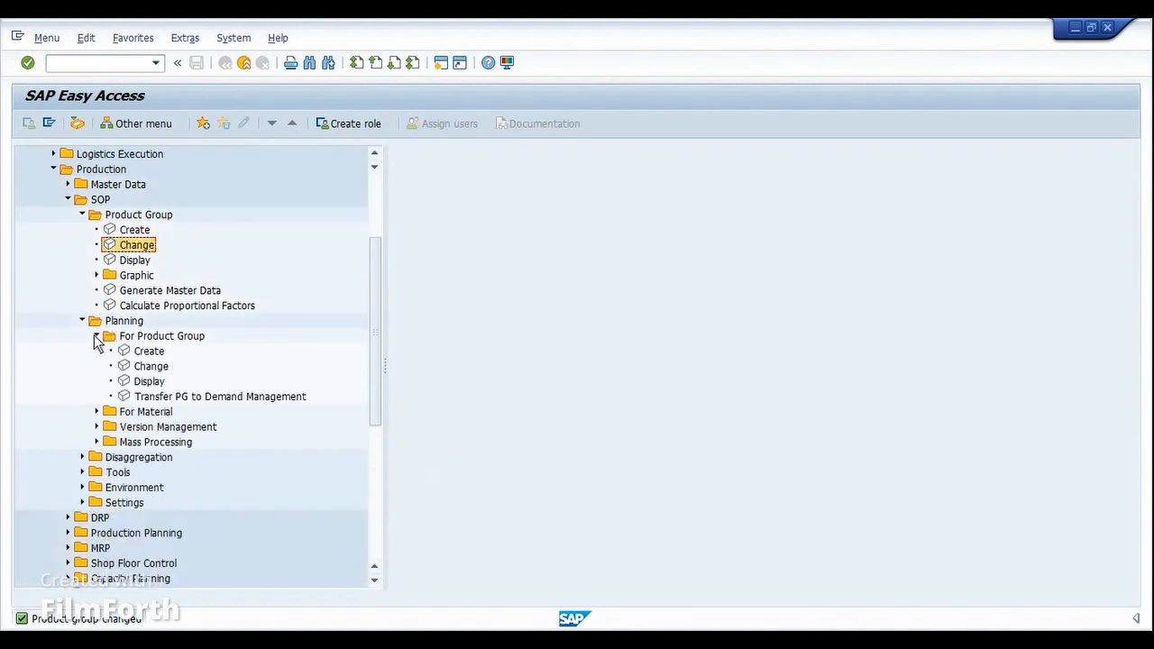
left_click(145, 351)
double_click(145, 359)
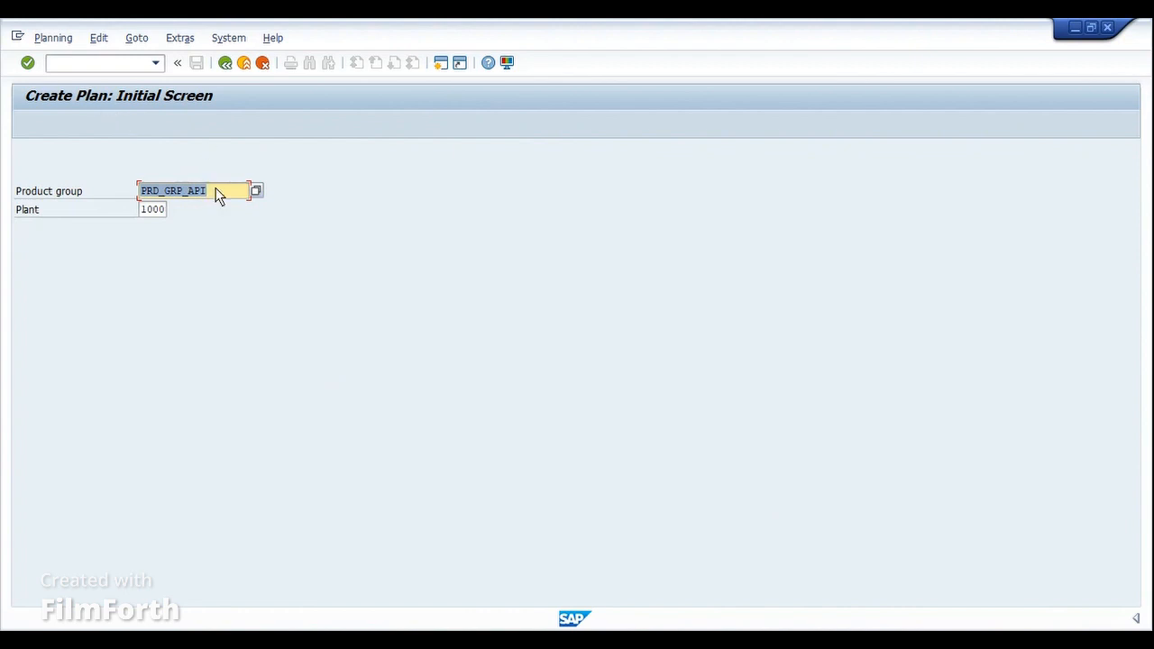
key("Return")
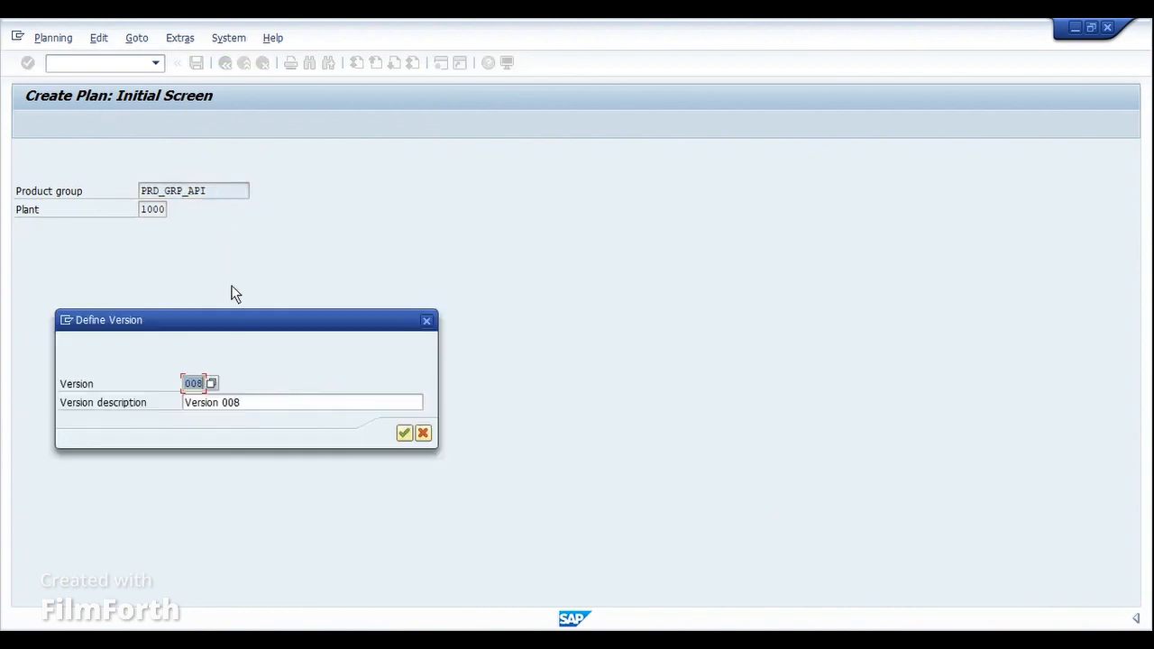
left_click_drag(235, 318, 405, 265)
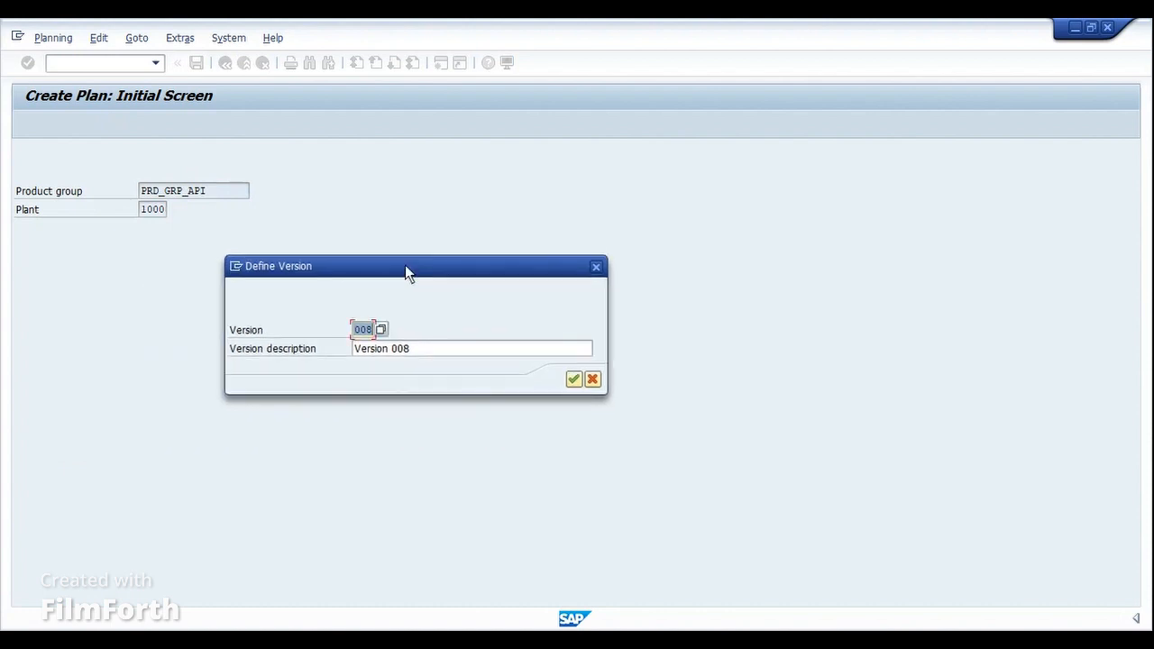
left_click(573, 379)
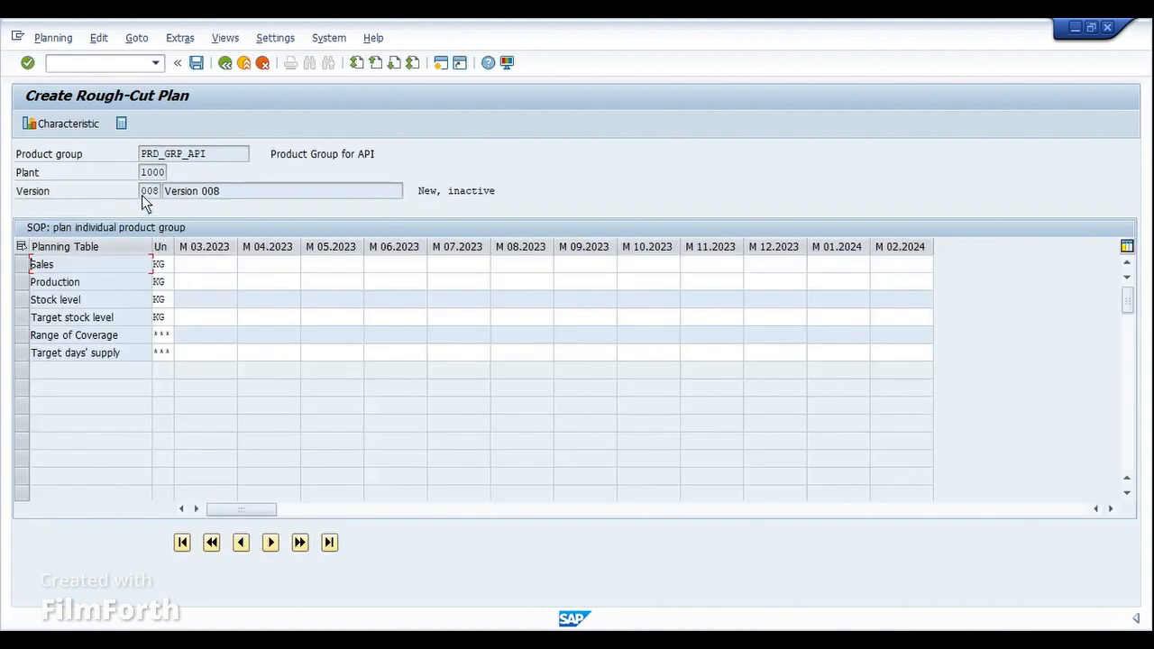
left_click(226, 191)
left_click(458, 193)
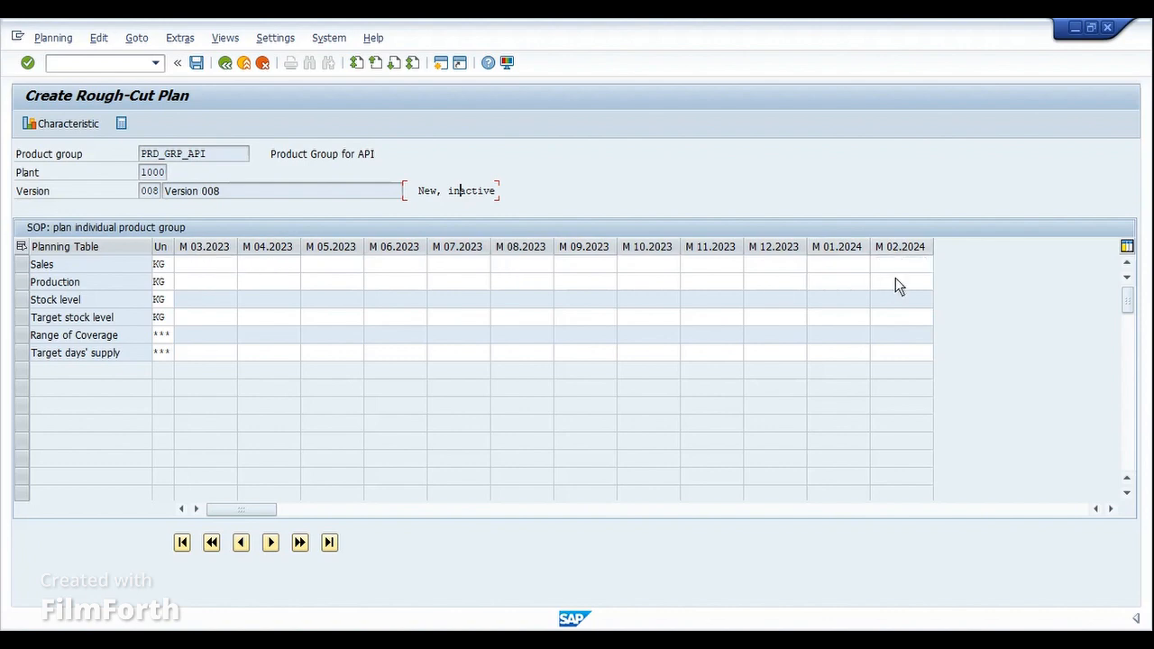
Enter planned sales of 1000, 1100, 1200 and 1300 KG for months 03.2023 through 06.2023 and update the plan.
left_click(218, 268)
type("1000")
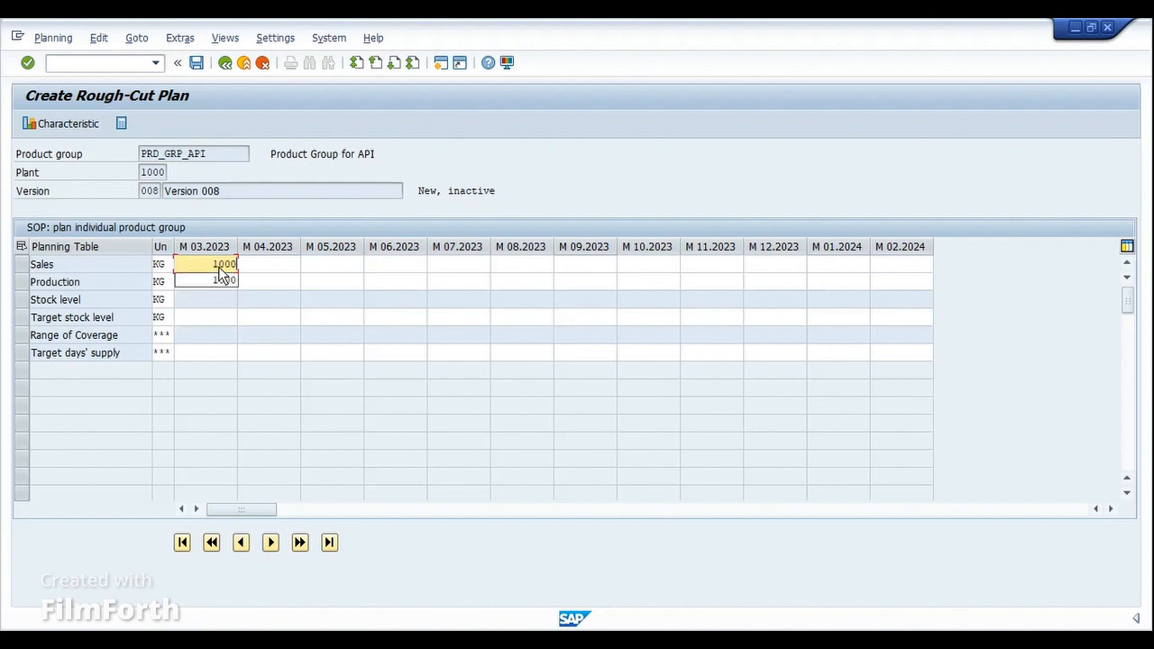
key("Tab")
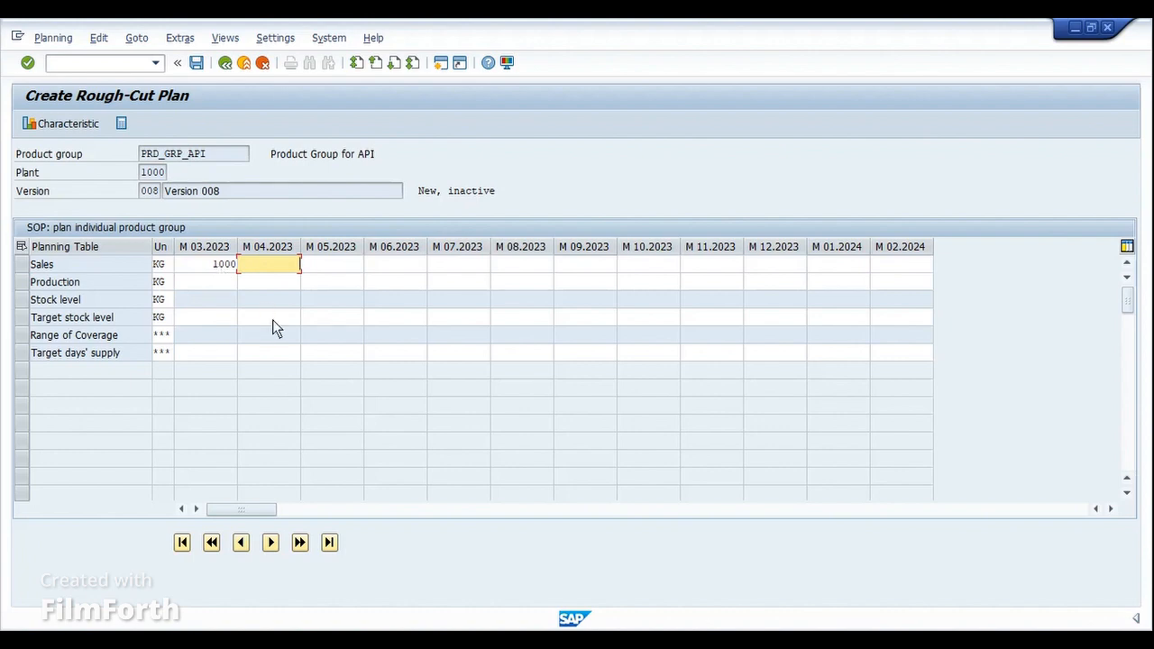
type("1100")
key("Tab")
type("1200")
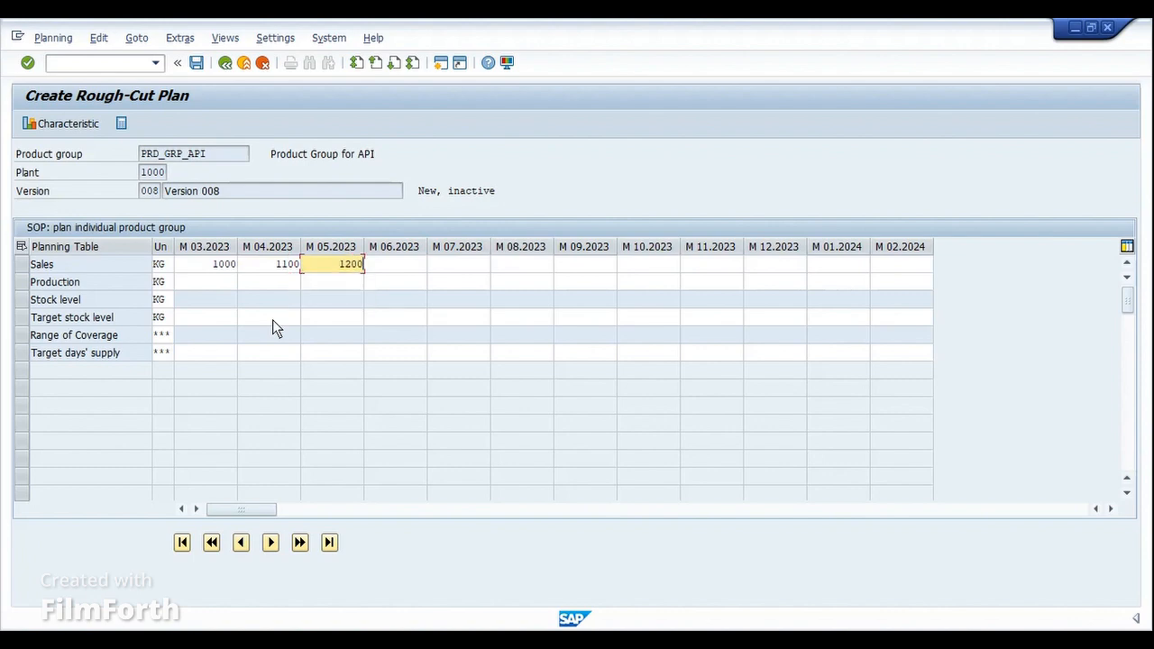
key("Tab")
type("300")
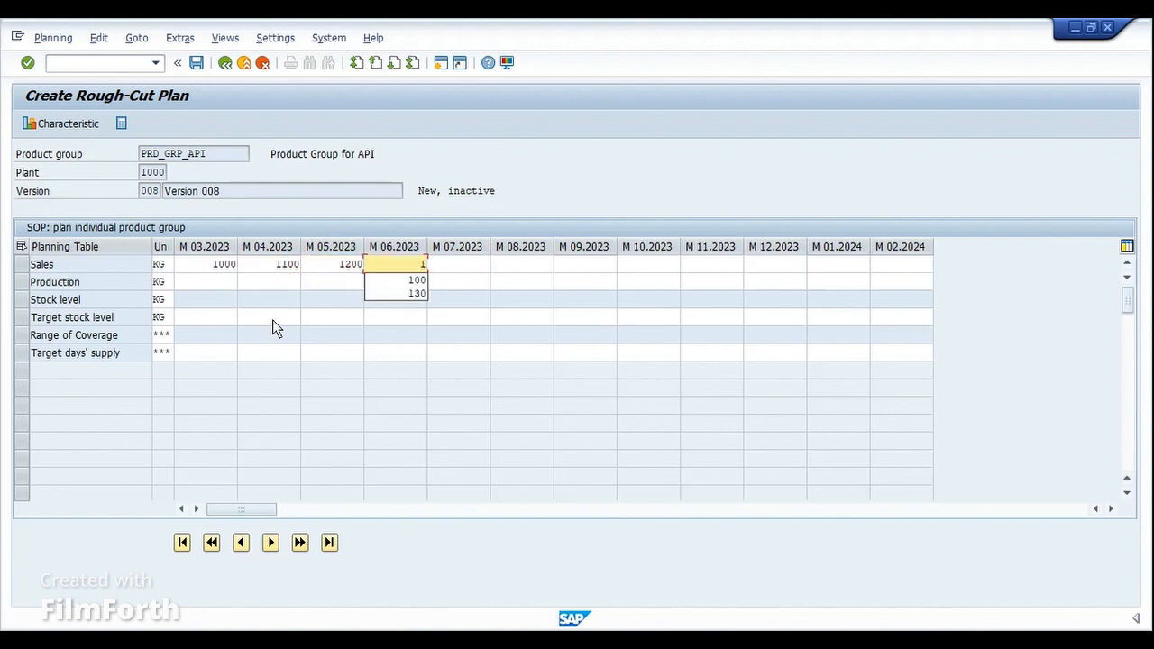
key("Return")
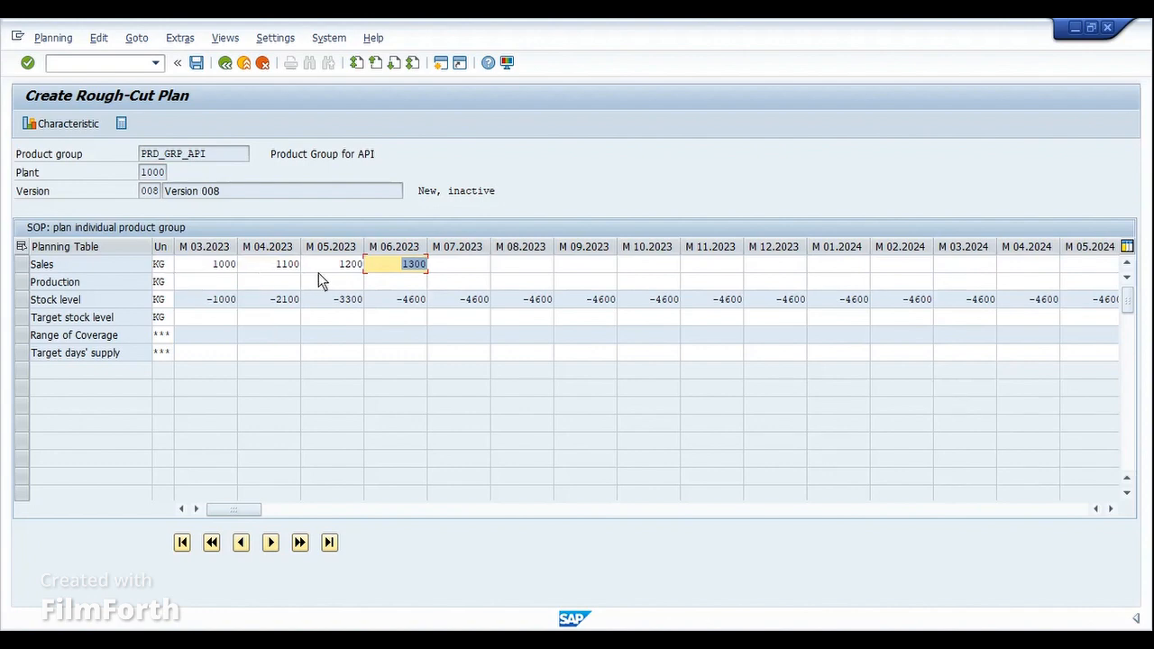
left_click(204, 285)
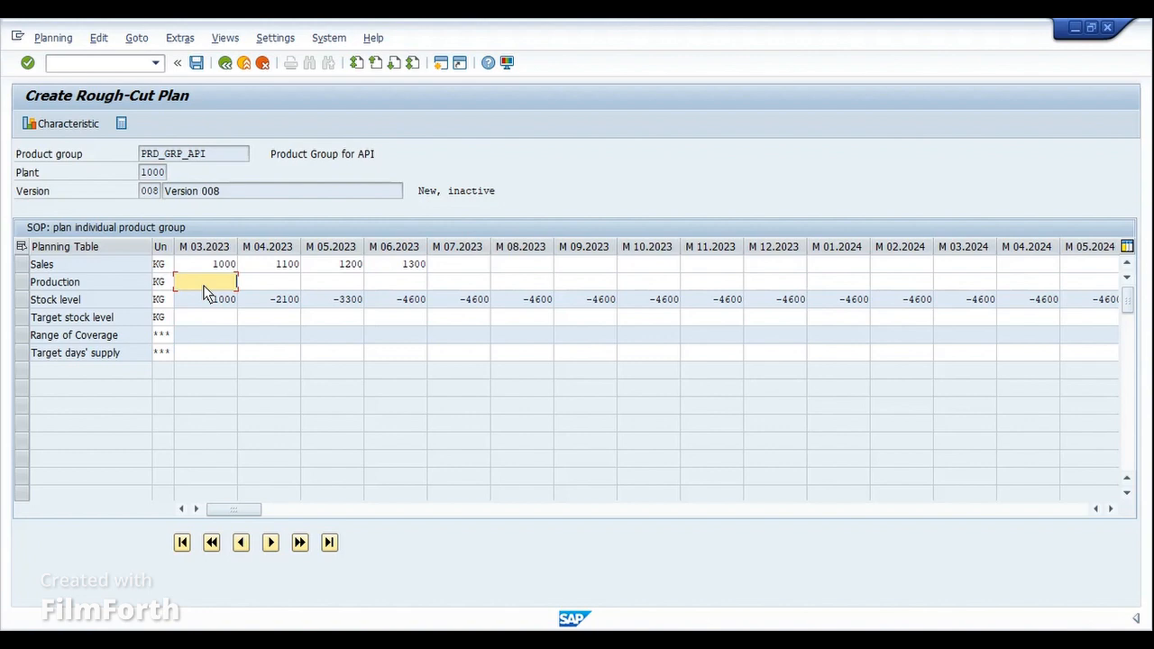
left_click(198, 322)
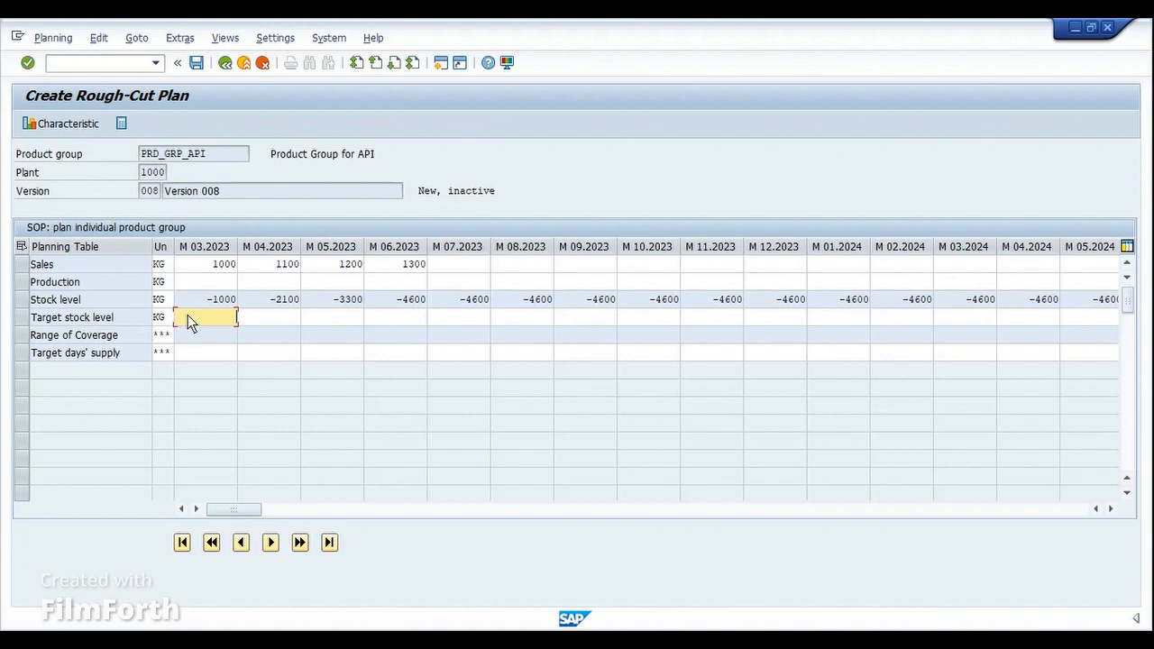
left_click(223, 264)
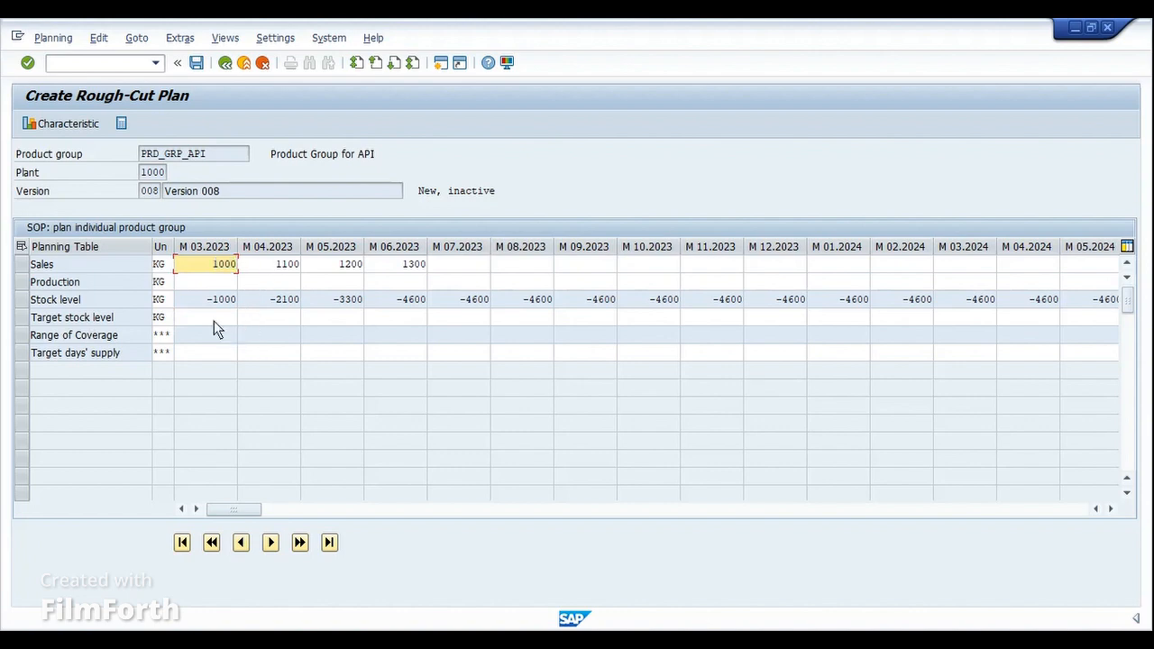
Enter a target stock level of 100 KG for each month from 03.2023 through 06.2023.
left_click(213, 321)
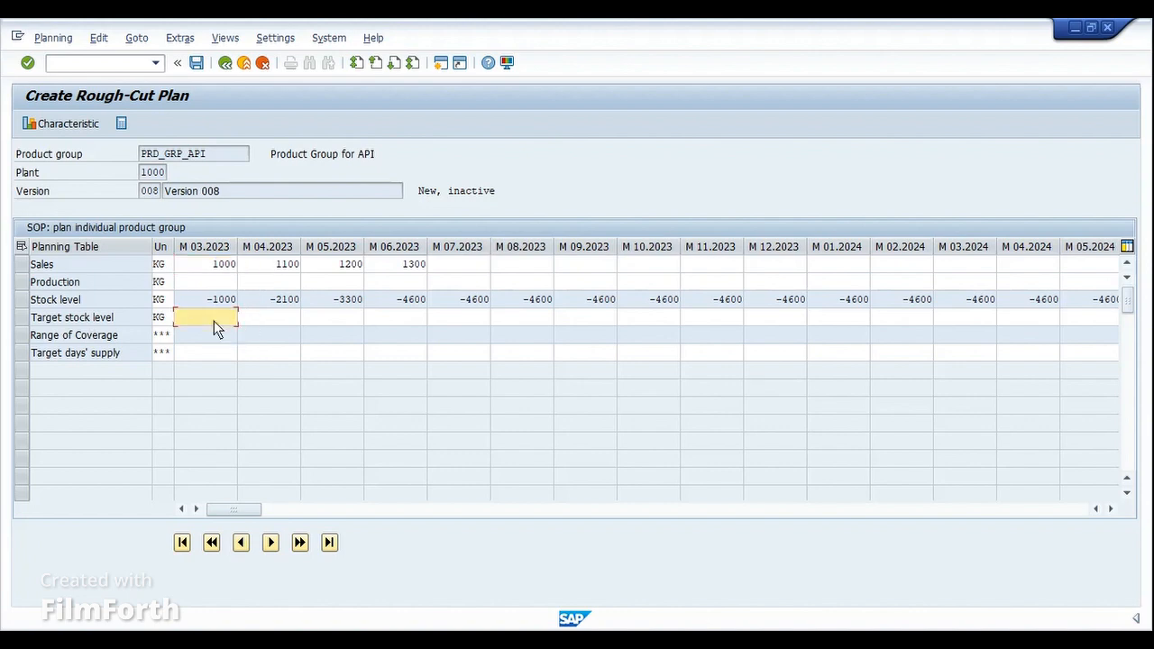
type("100")
key("Tab")
type("100")
key("Tab")
type("100")
key("Tab")
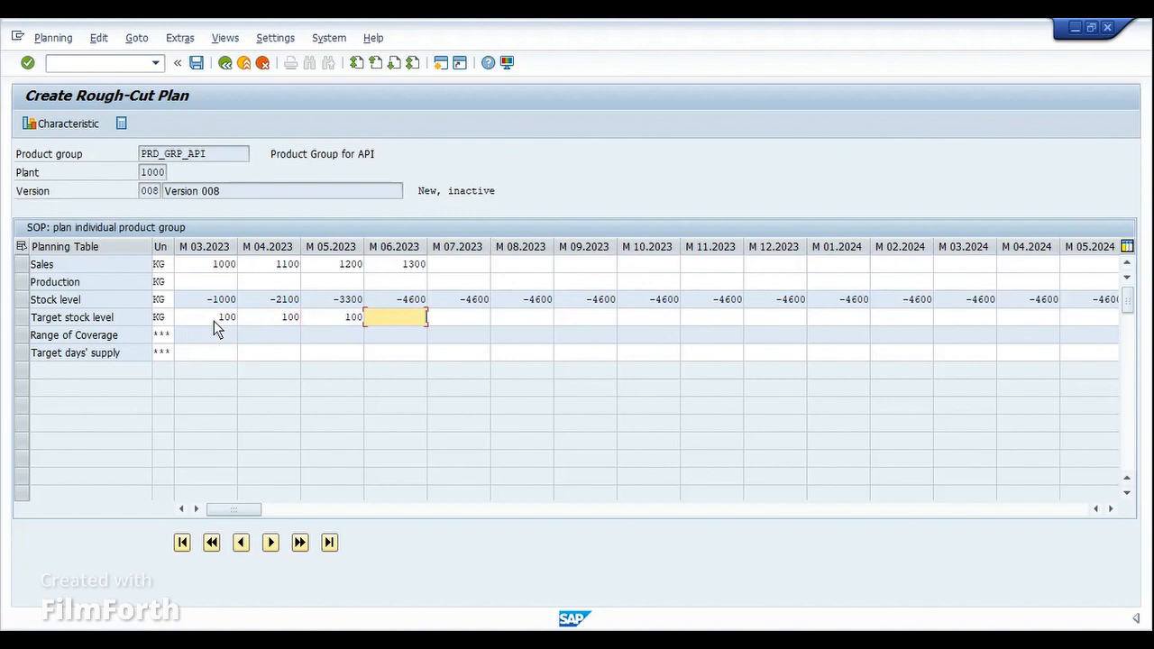
type("100")
Examine how the monthly sales quantities from 03.2023 onward carry through to the stock levels without production.
left_click(216, 264)
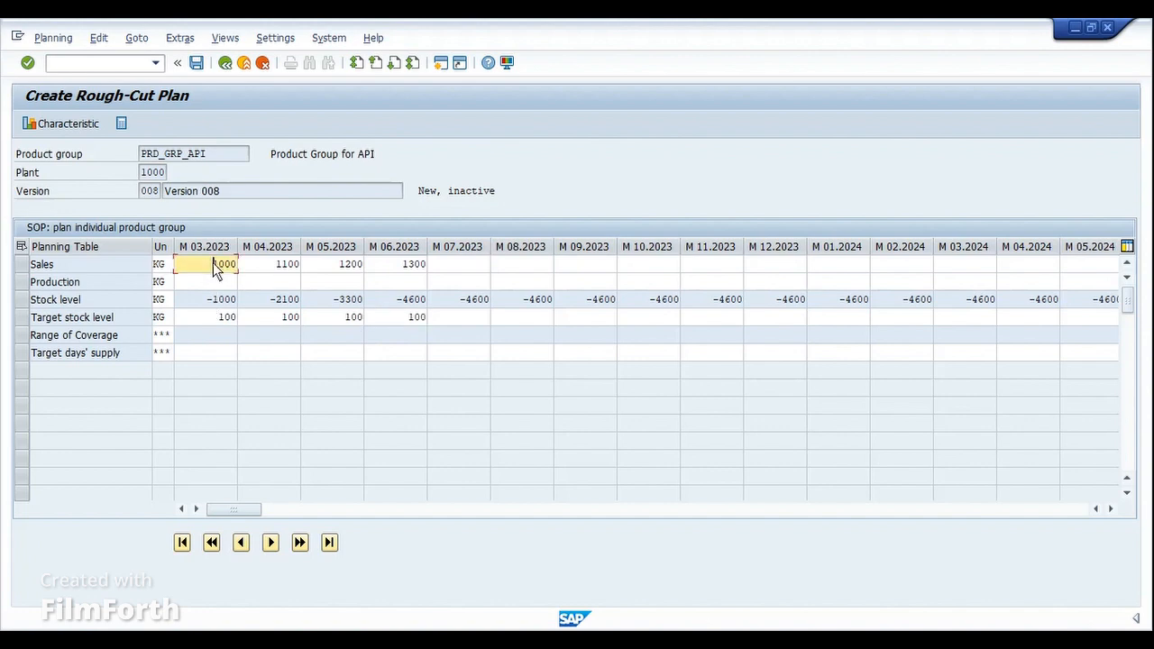
left_click(241, 264)
left_click(216, 284)
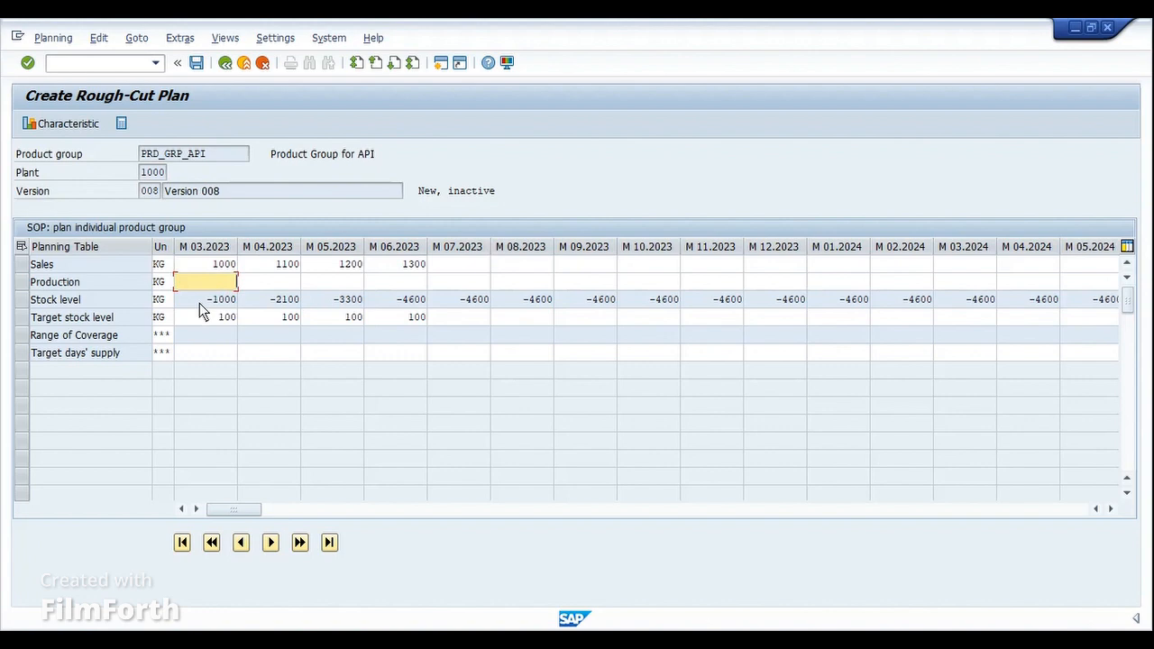
left_click(207, 253)
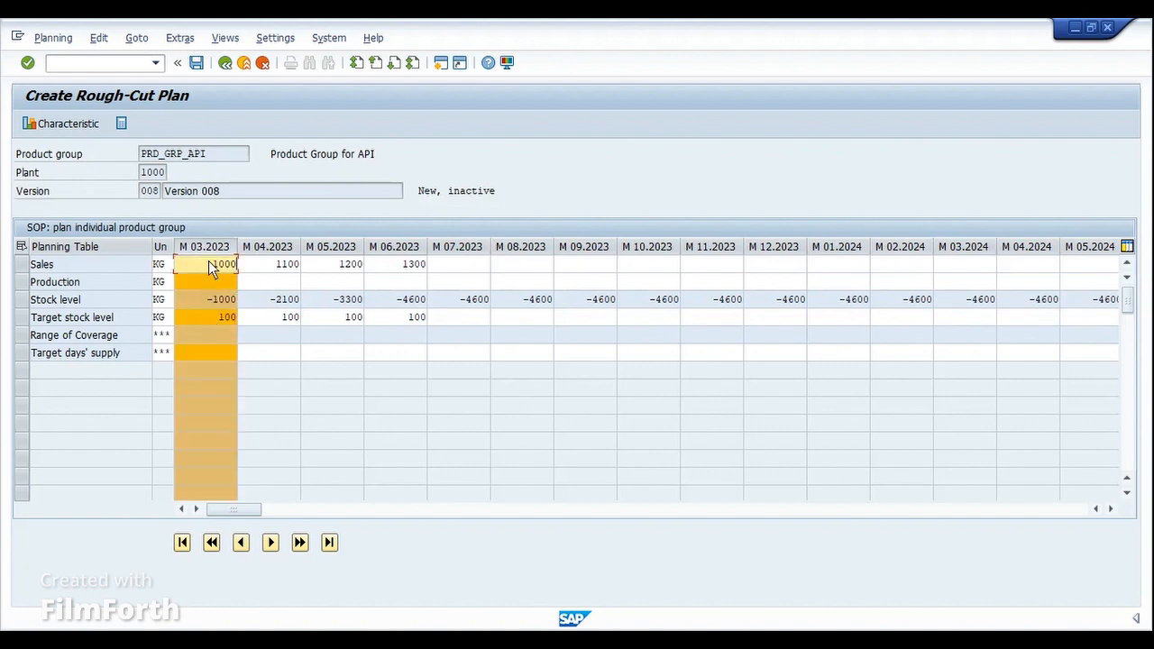
left_click(212, 254)
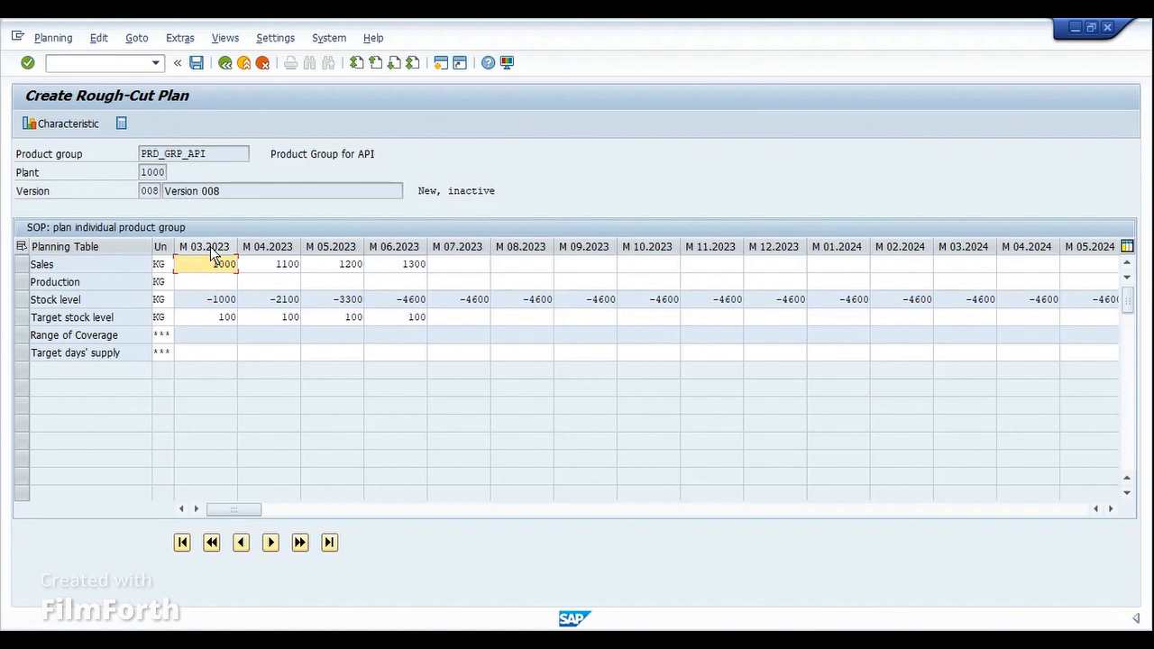
double_click(207, 301)
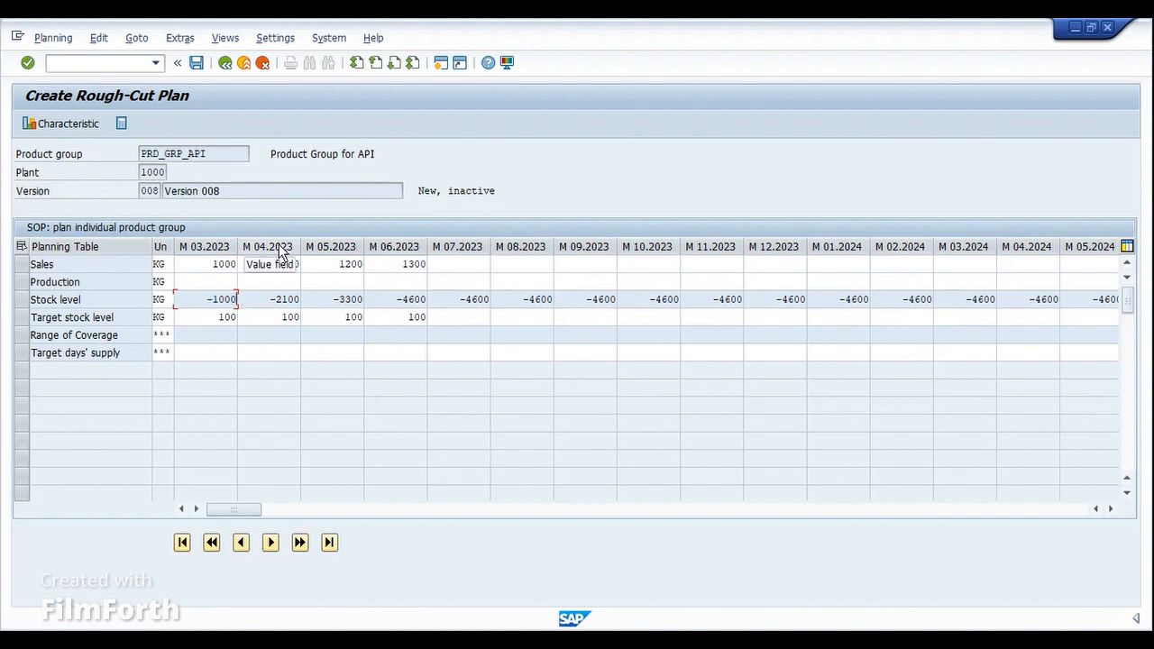
double_click(276, 303)
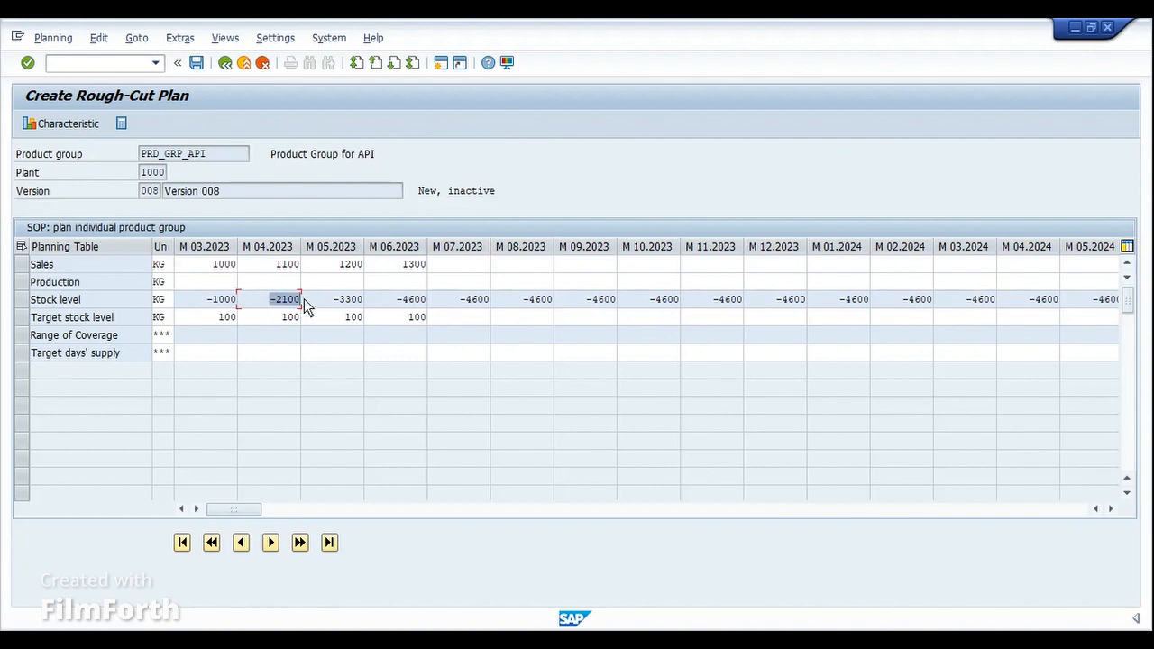
left_click(299, 299)
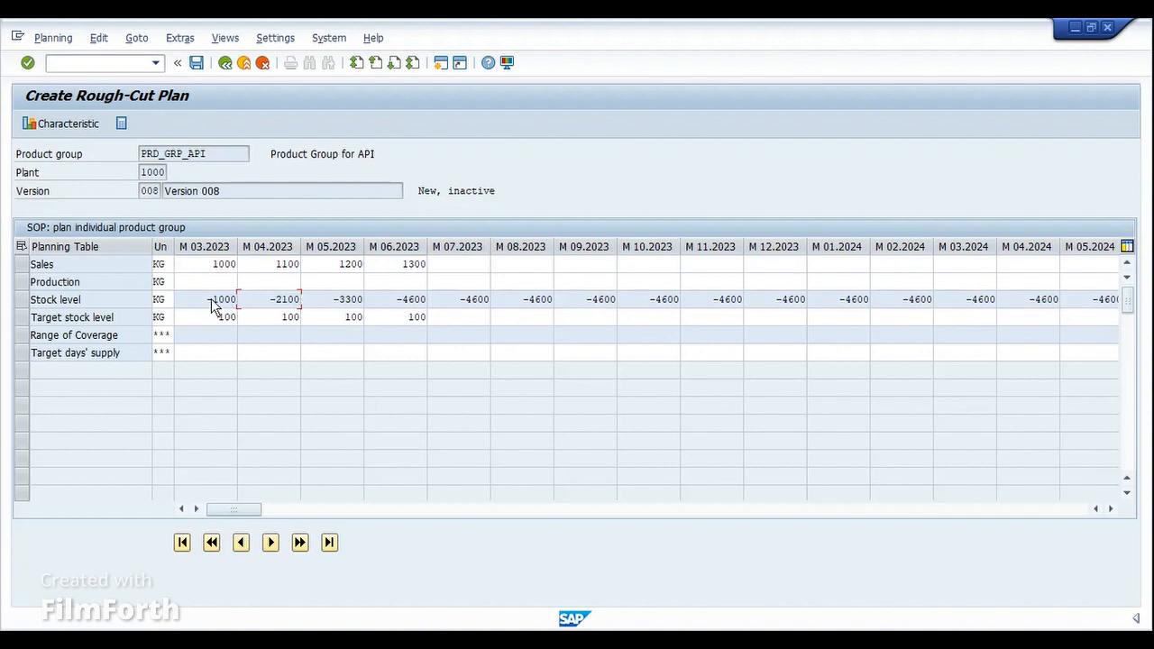
double_click(220, 302)
left_click(276, 271)
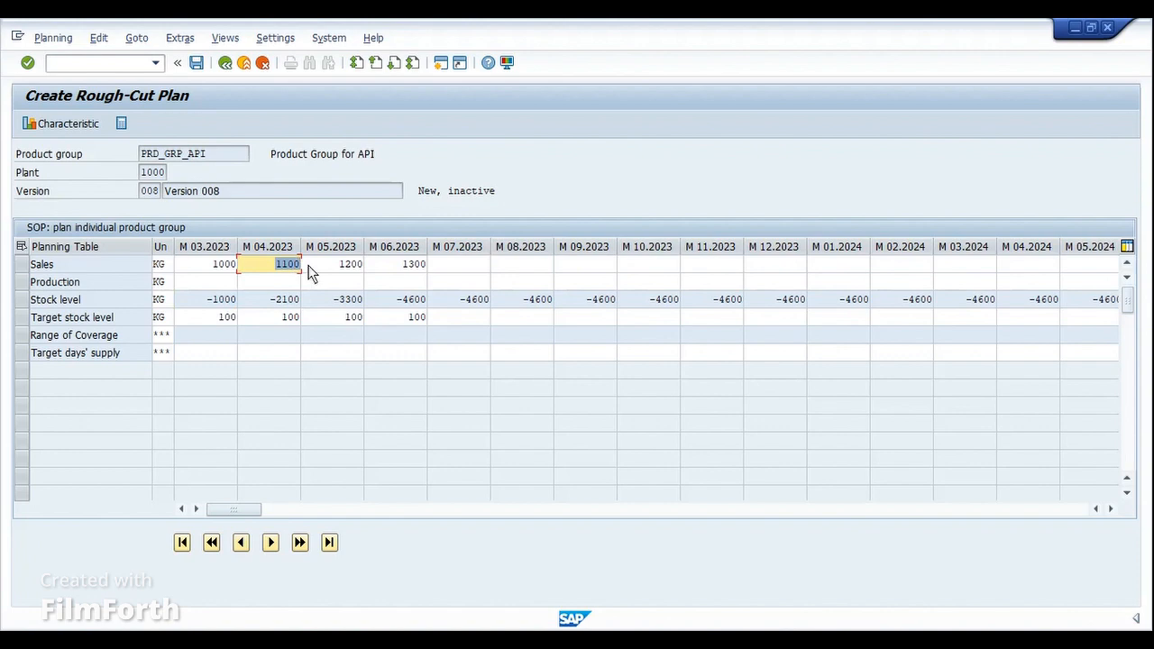
left_click(293, 271)
left_click_drag(271, 306, 300, 304)
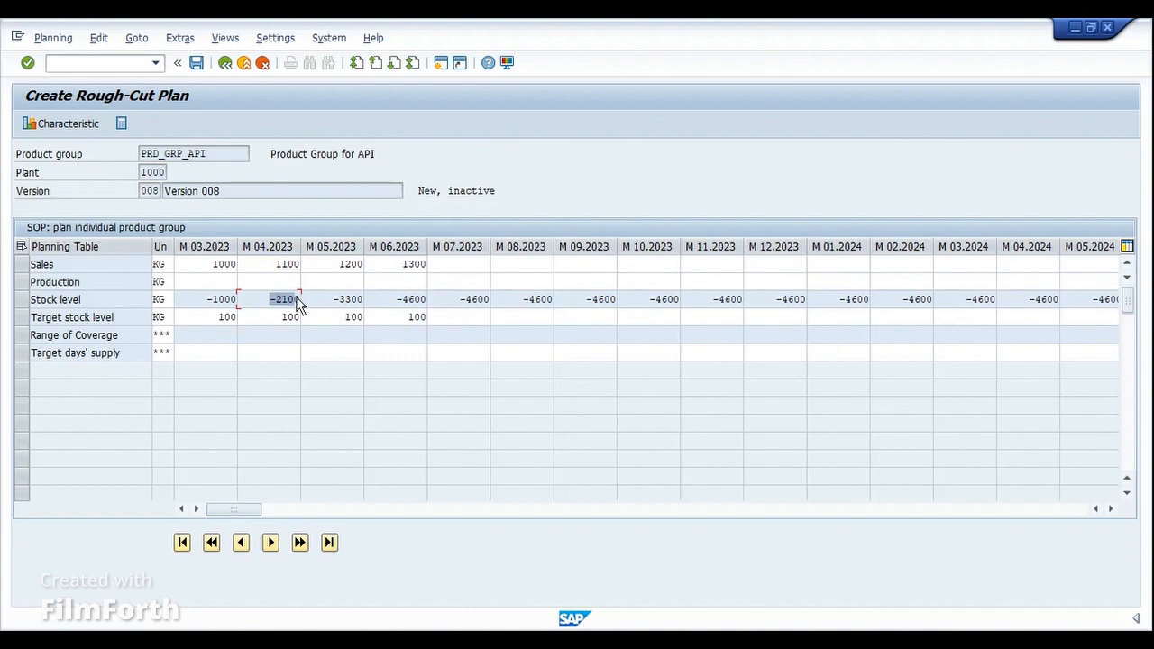
left_click(340, 269)
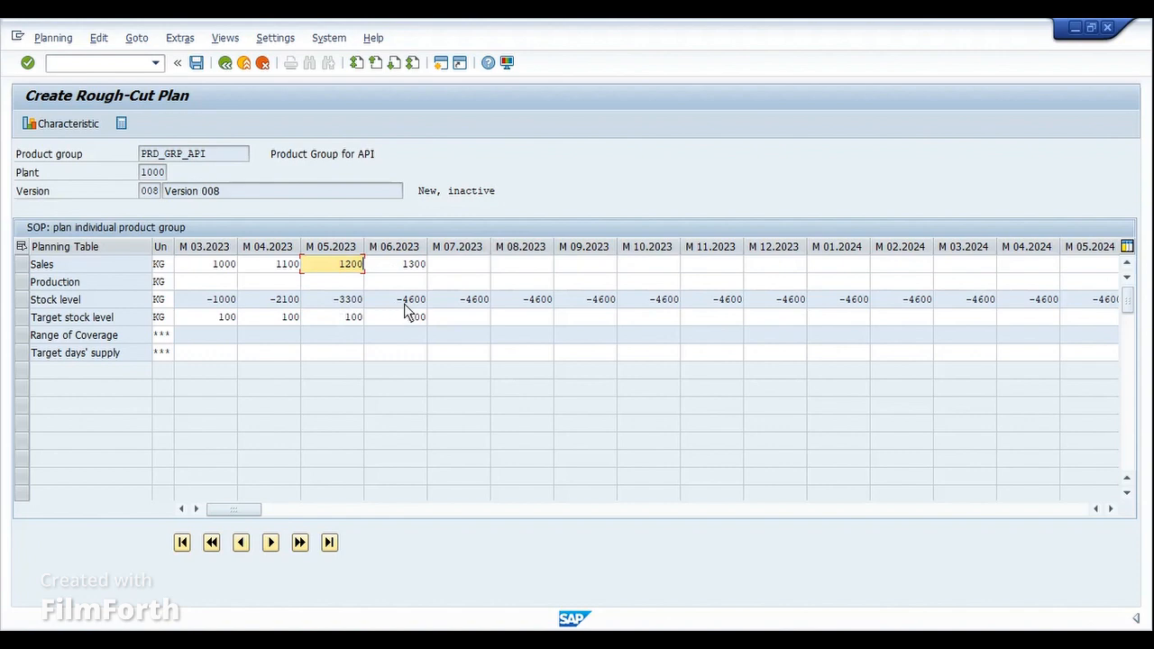
Enter a manual production quantity of 500 KG for 03.2023 and update the plan.
left_click(201, 281)
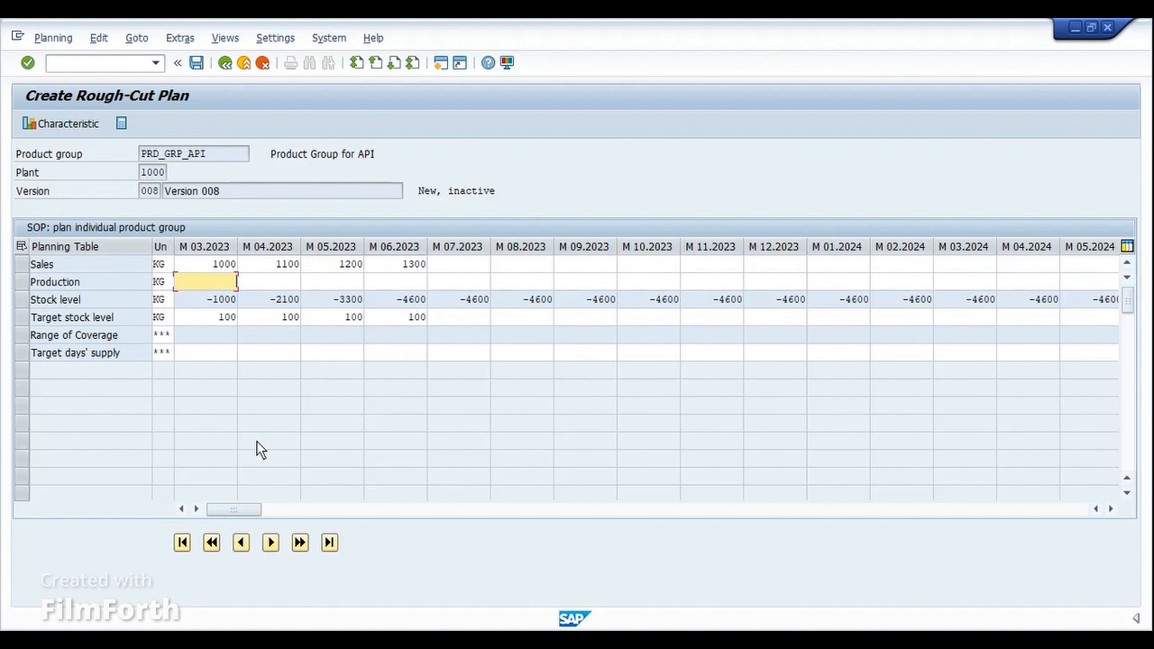
type("5")
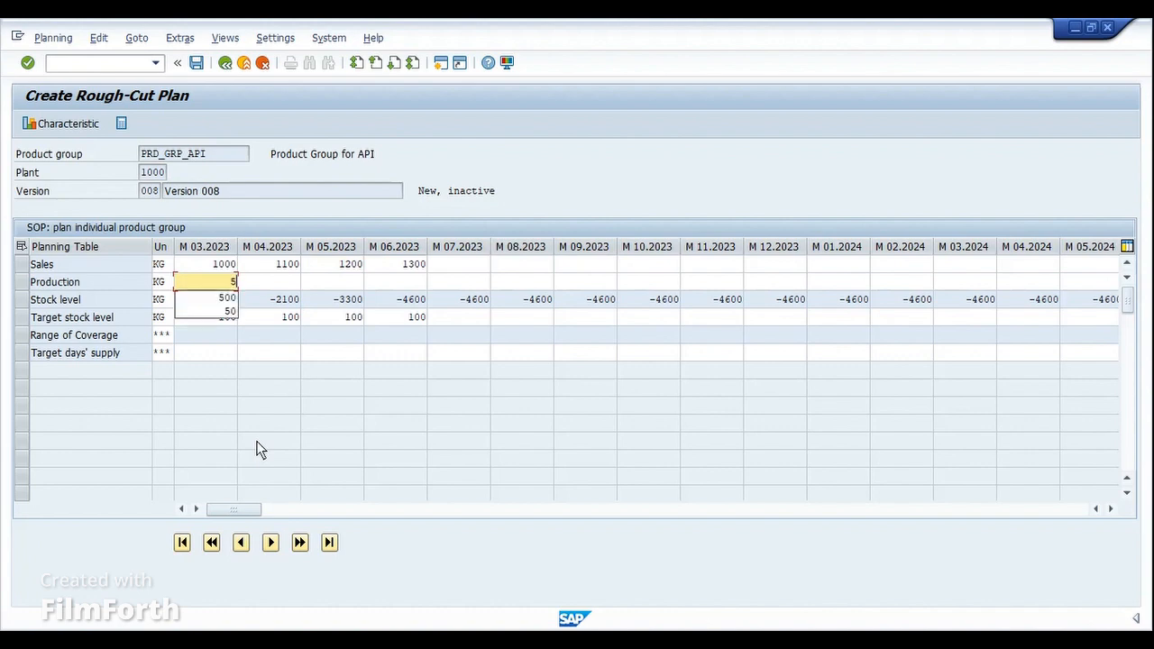
type("00")
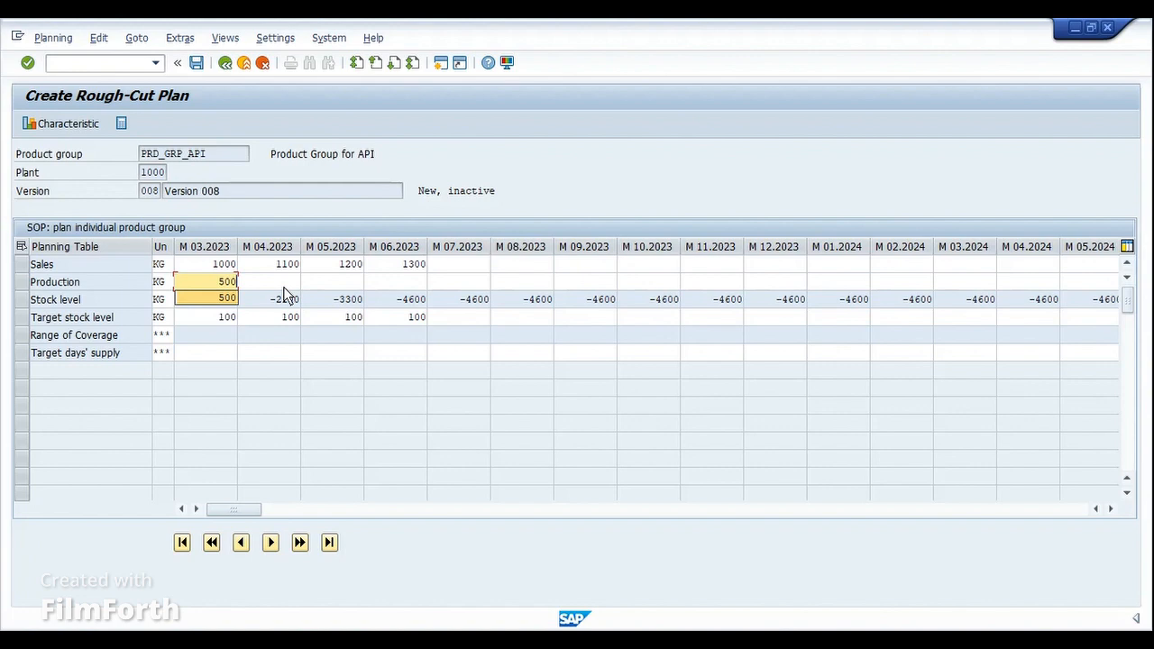
key("Return")
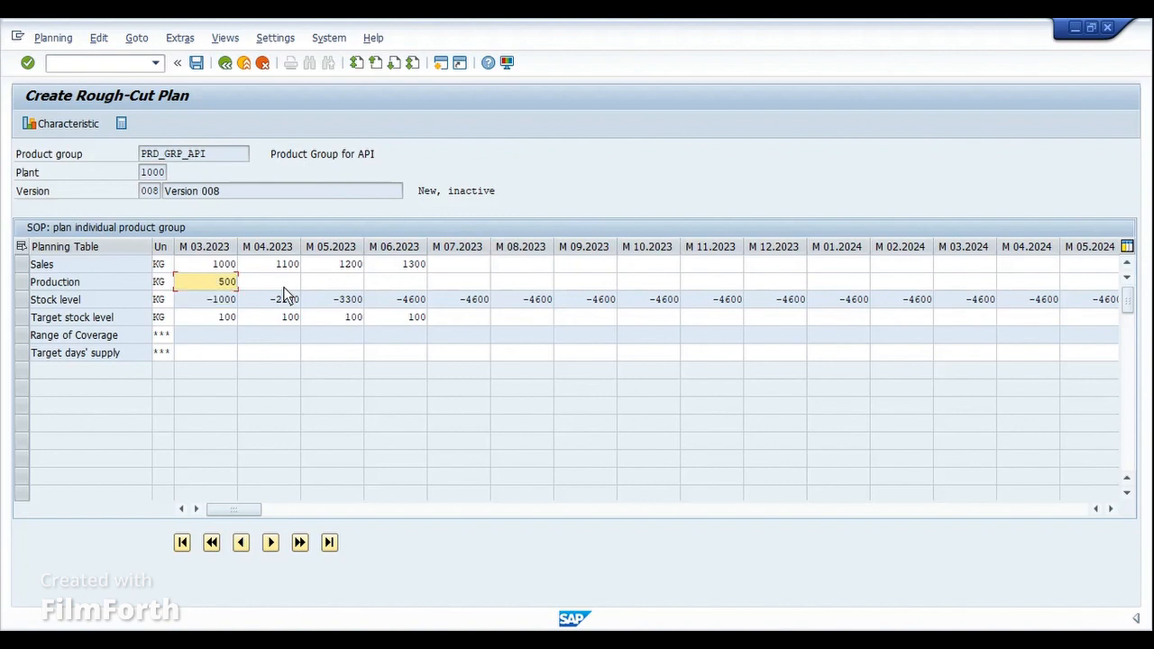
key("Return")
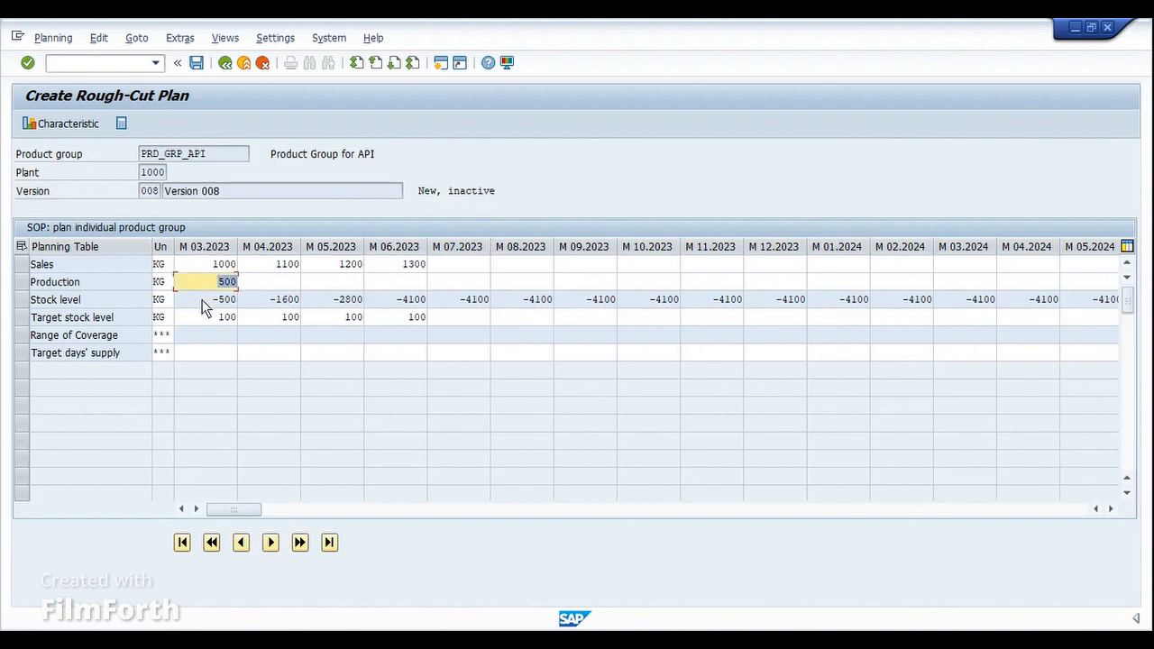
Compare the recalculated stock levels for 03.2023 and 04.2023.
left_click_drag(206, 304, 263, 306)
left_click(270, 301)
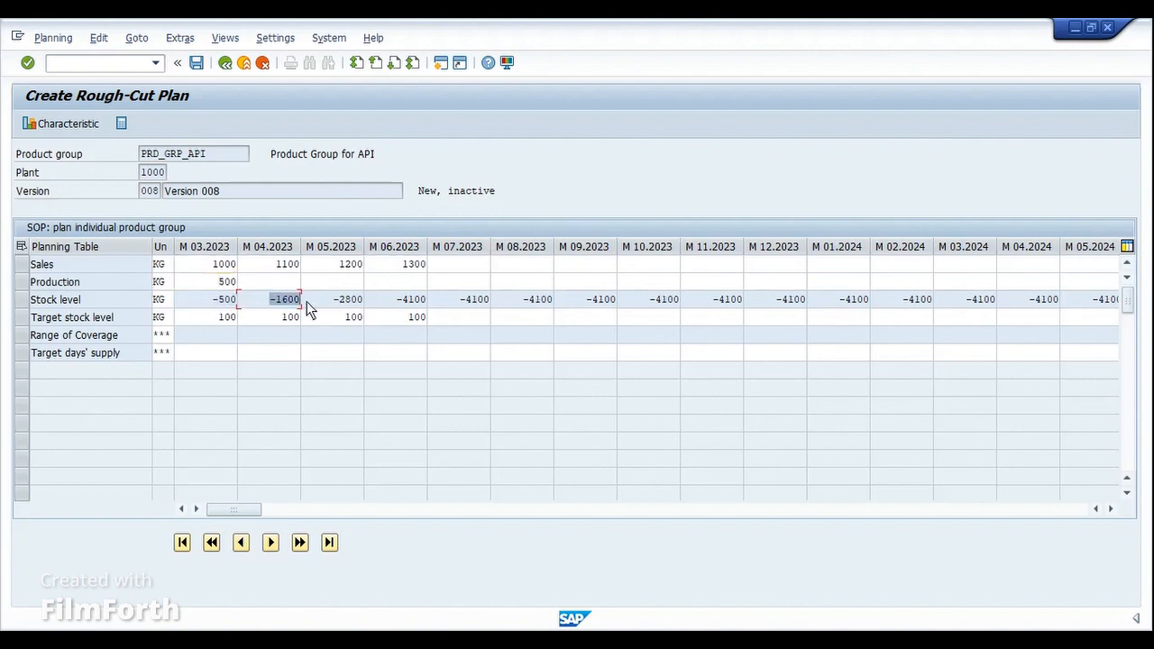
left_click(305, 301)
left_click_drag(215, 306, 243, 309)
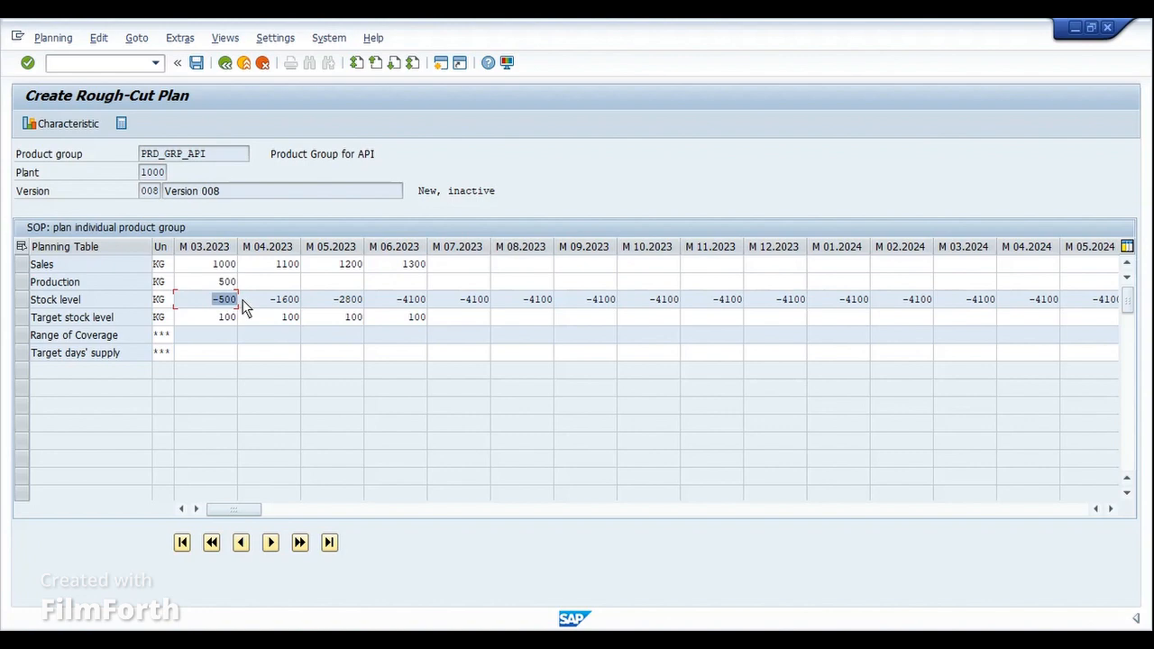
left_click(235, 308)
left_click(275, 302)
left_click(296, 301)
Enter manual production quantities of 600 KG for 04.2023 and 700 KG for 05.2023, and update the plan.
left_click(261, 285)
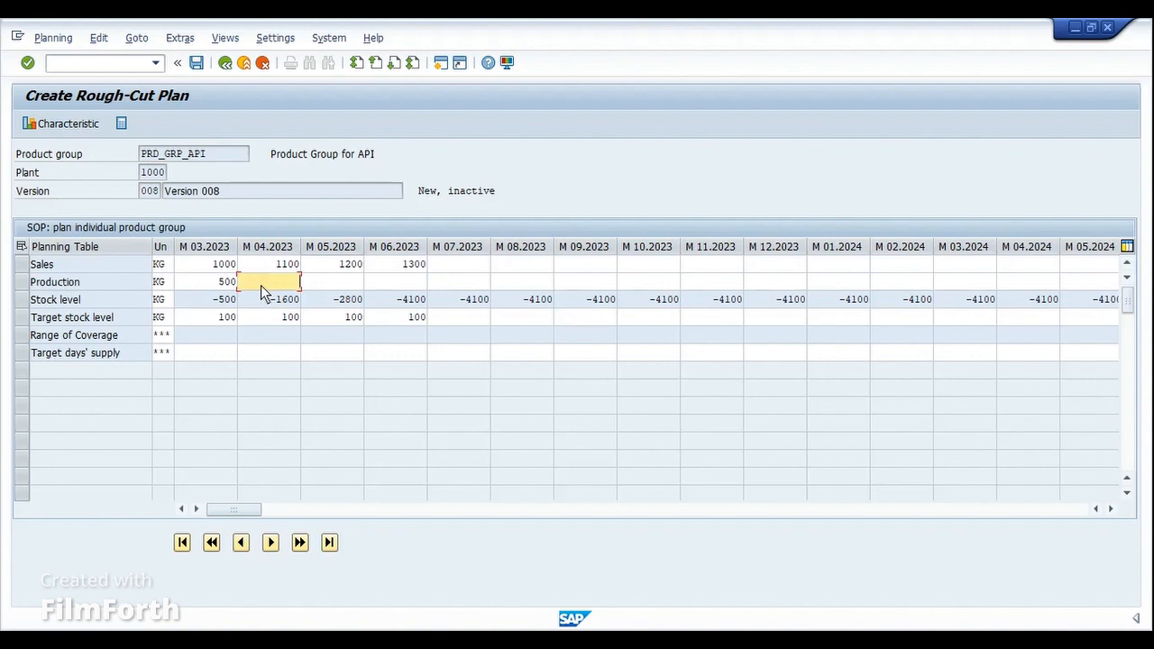
type("600")
key("Tab")
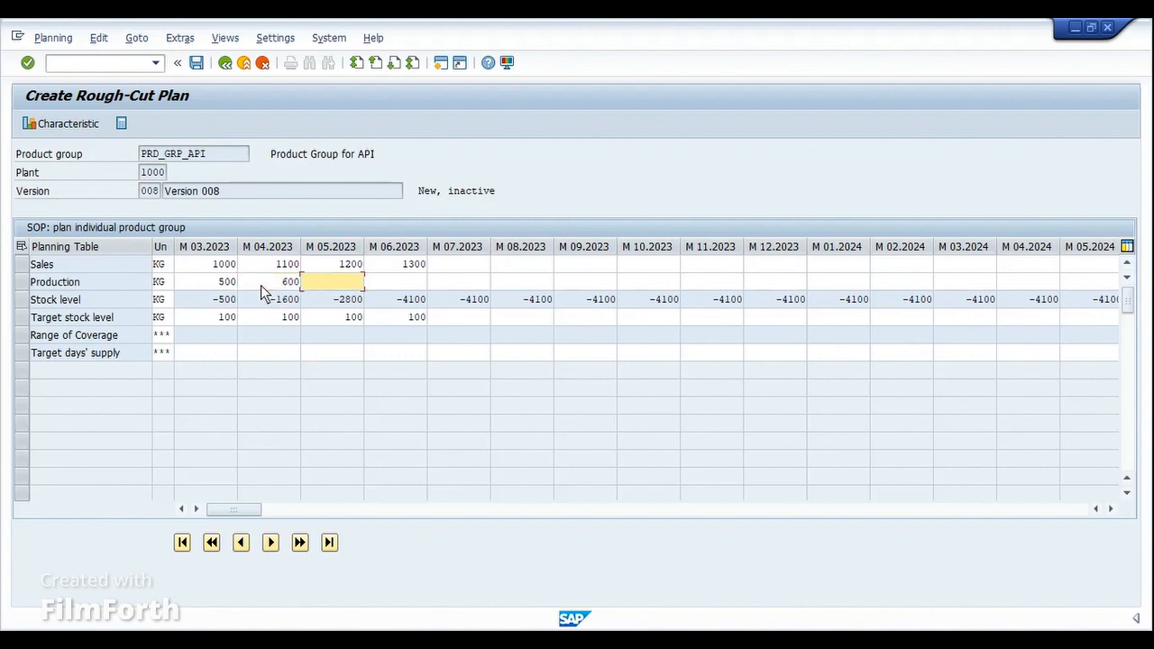
type("700")
key("Return")
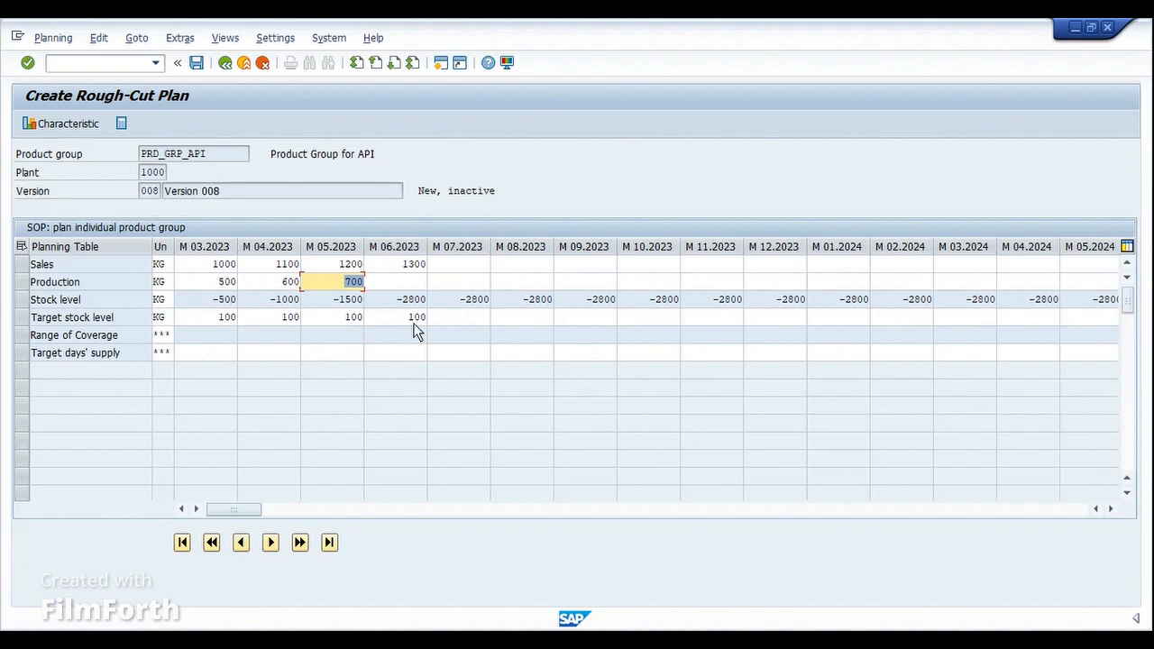
Clear the manually entered production quantities for 03.2023, 04.2023 and 05.2023.
key("shift+Tab")
key("shift+Tab")
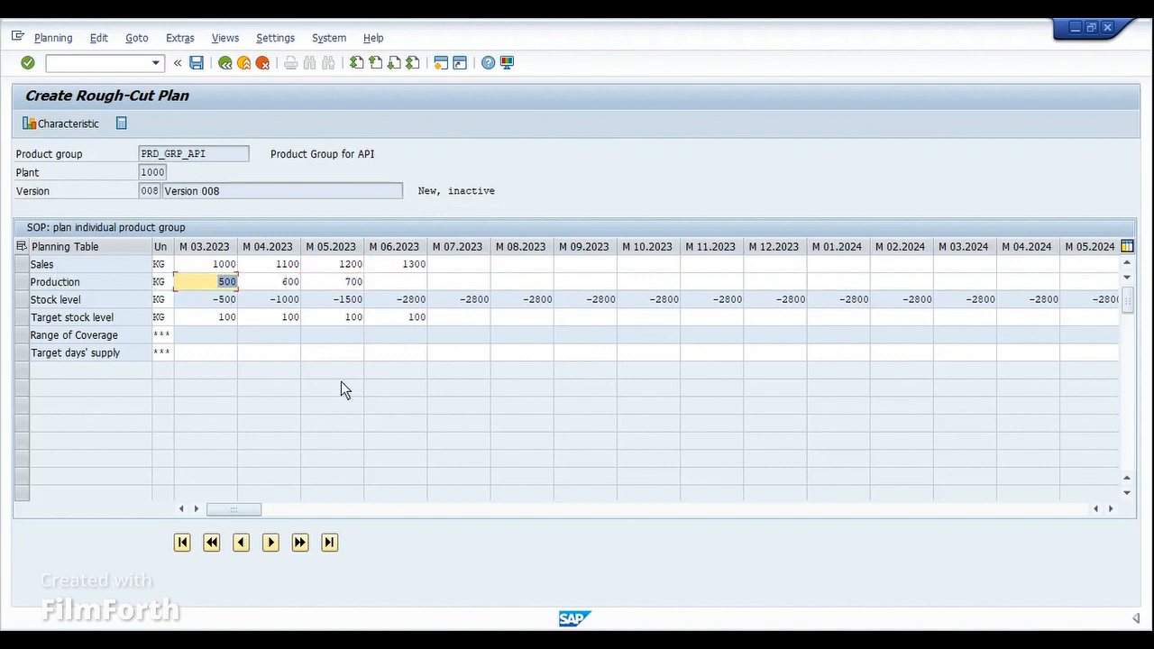
key("Delete")
key("Tab")
key("Delete")
key("Tab")
key("Delete")
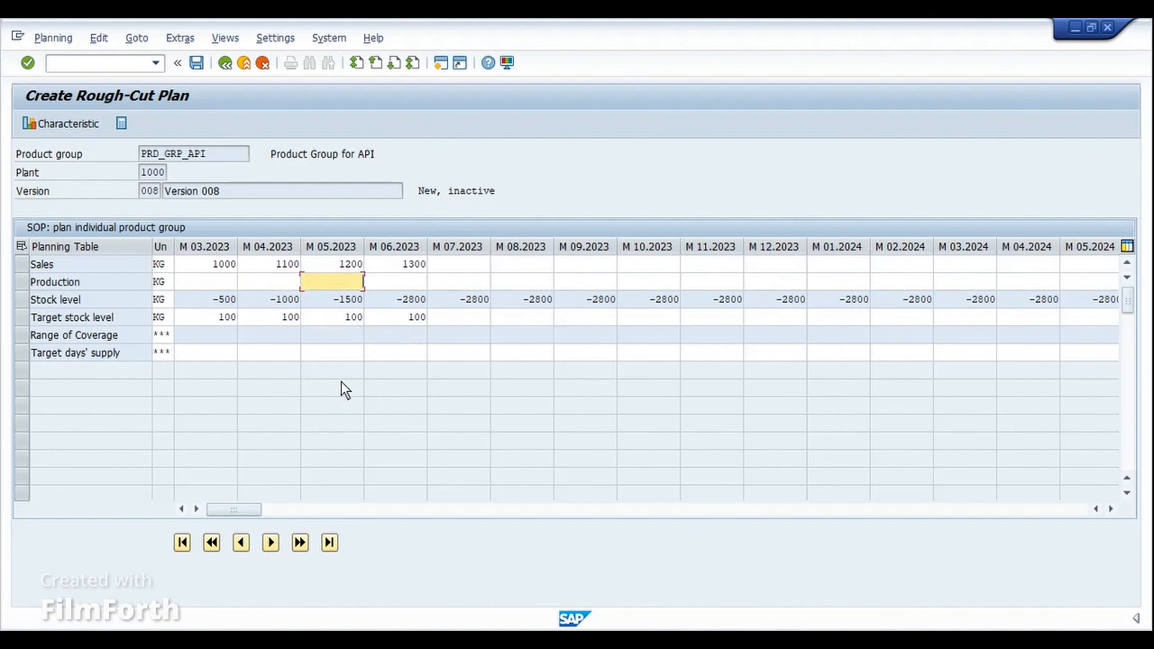
Create the production plan for the Production row synchronous to sales.
left_click(20, 283)
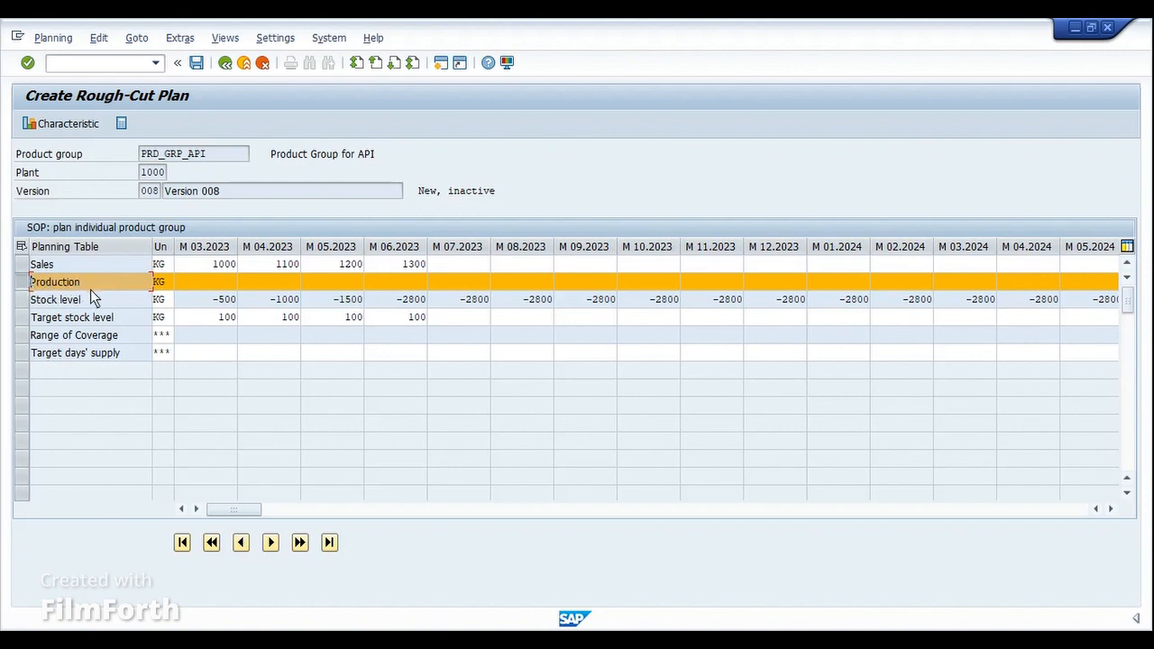
left_click(98, 38)
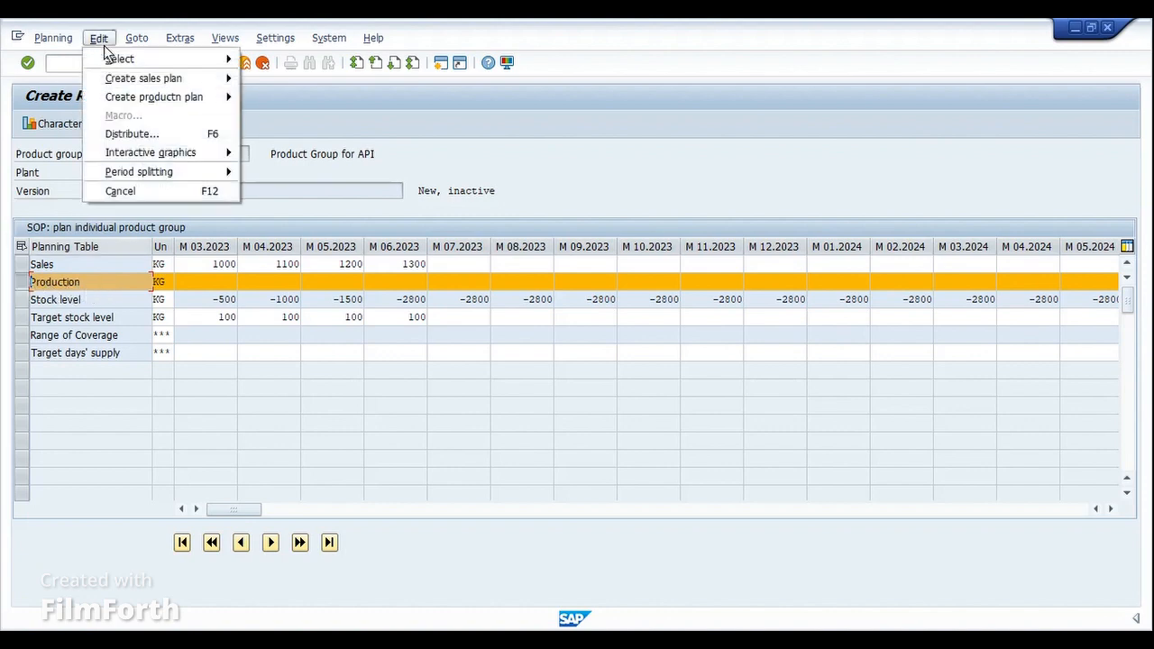
mouse_move(107, 95)
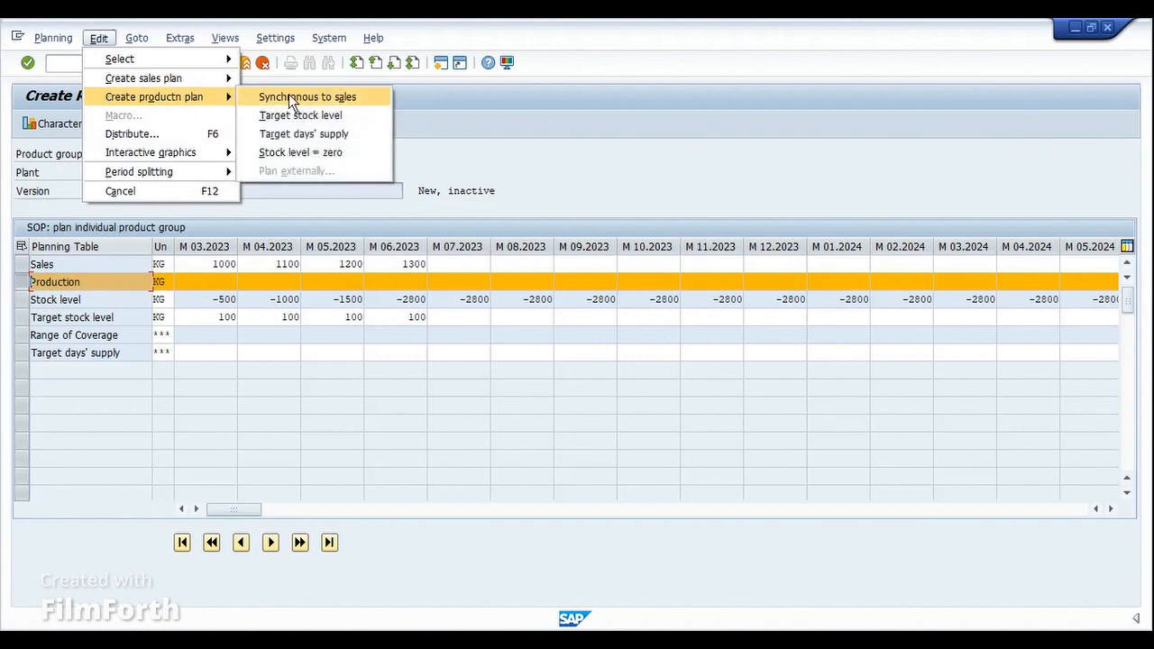
left_click(353, 98)
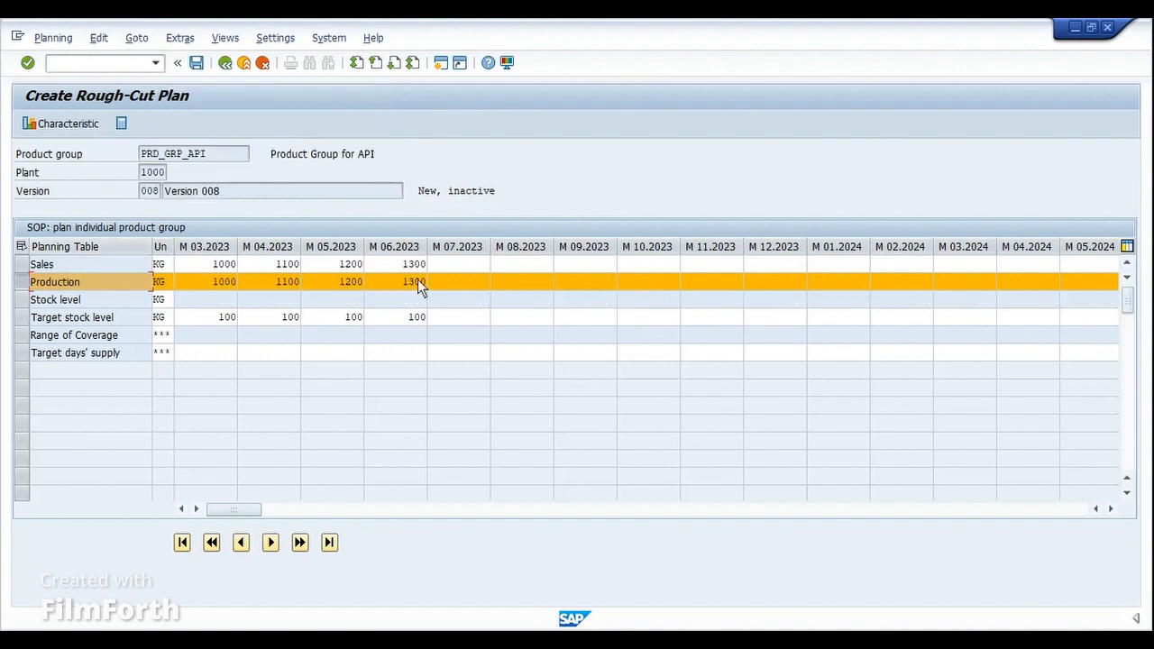
left_click(22, 282)
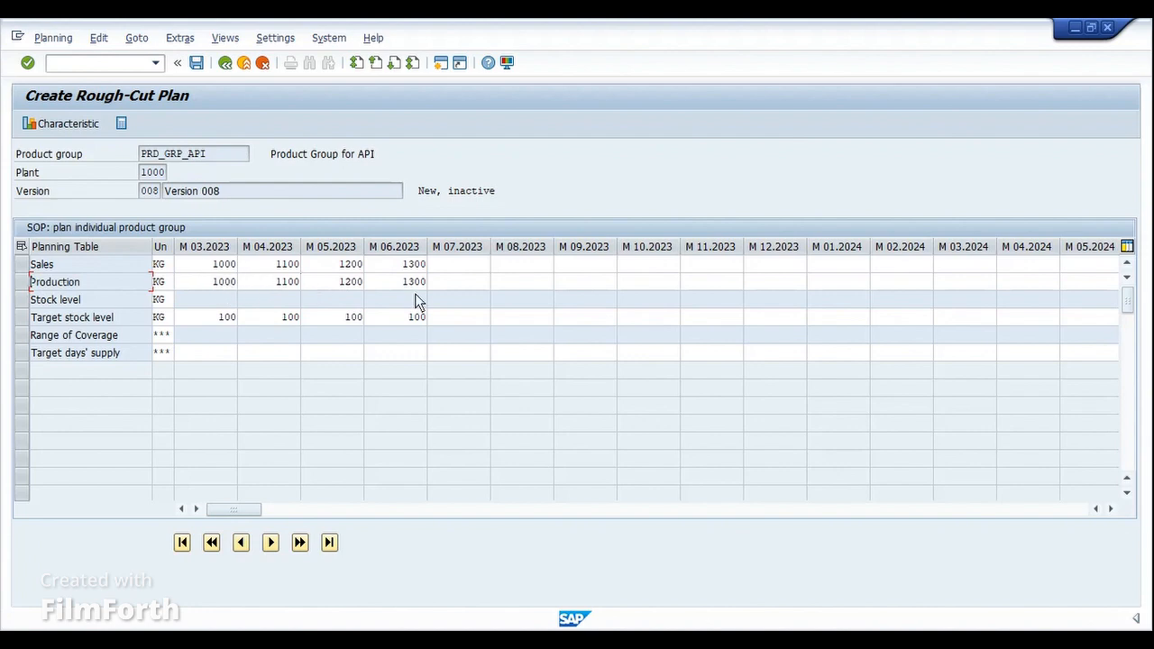
Create the production plan for the Production row from the target stock level and check the 03.2023 target stock and sales.
left_click(24, 283)
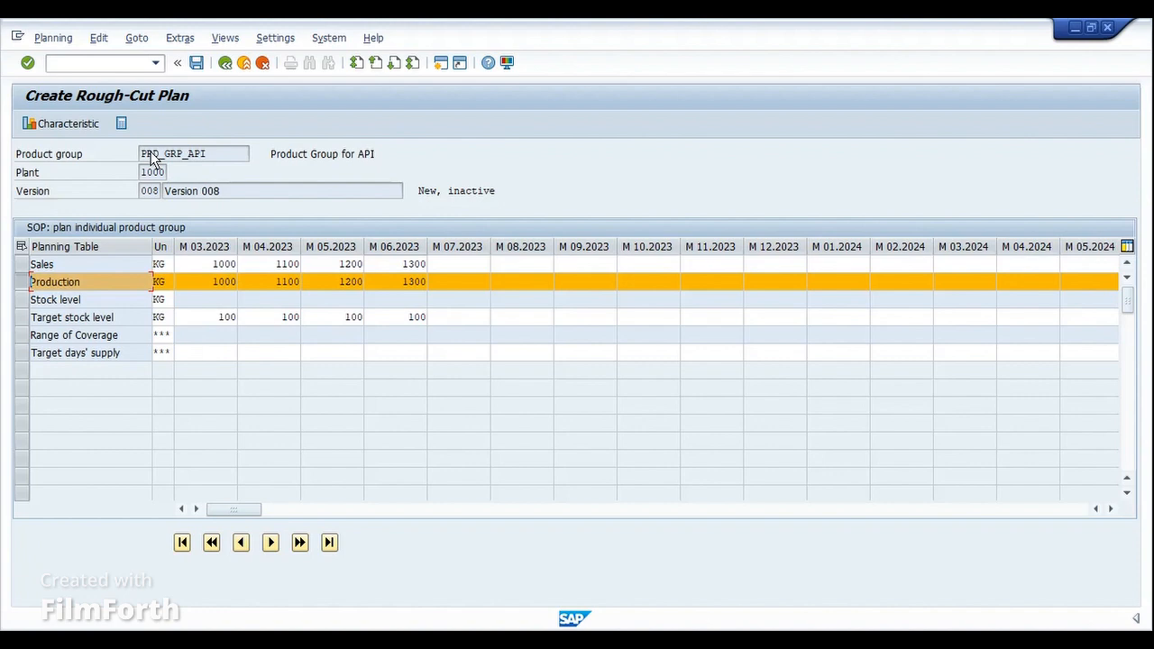
left_click(99, 37)
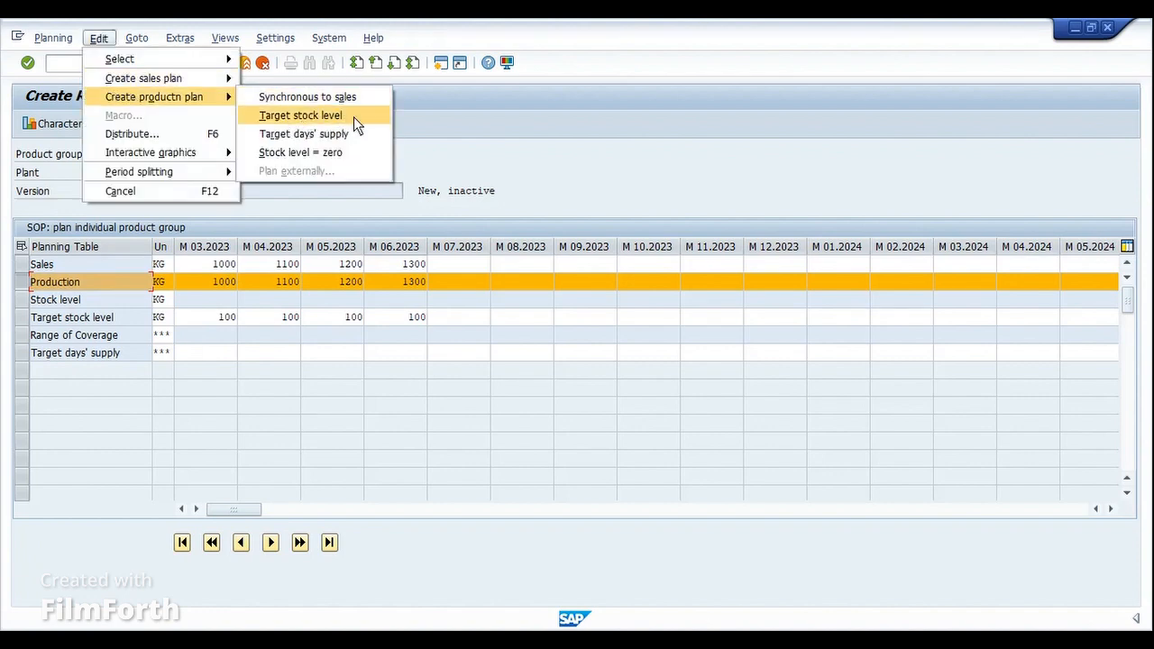
left_click(353, 117)
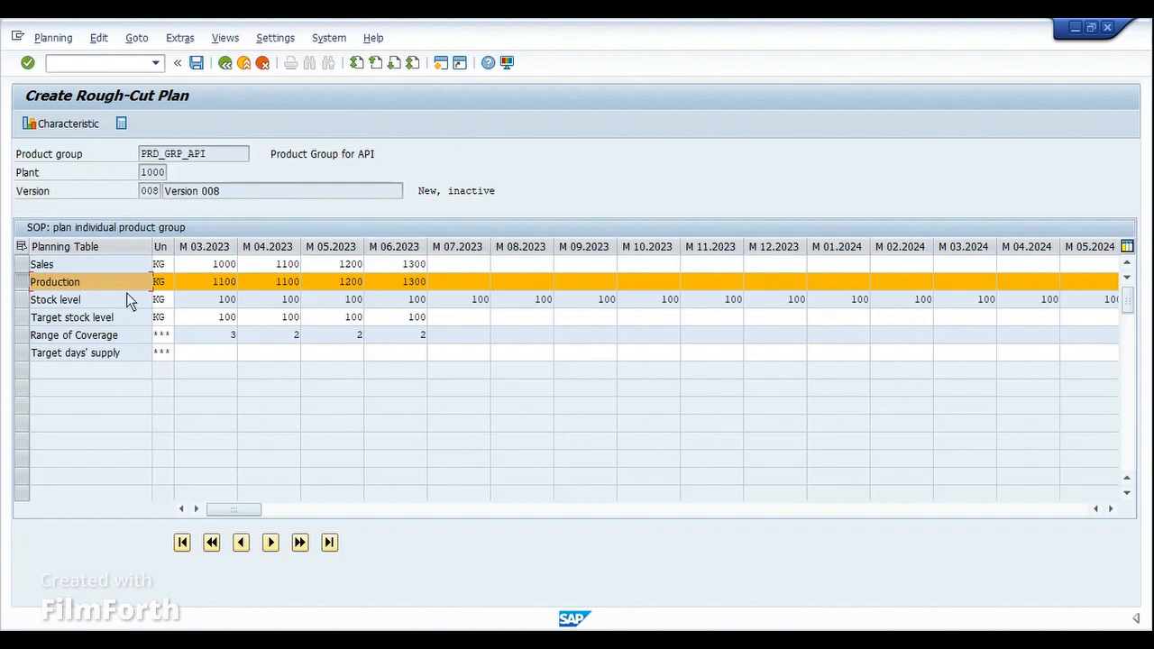
left_click(33, 285)
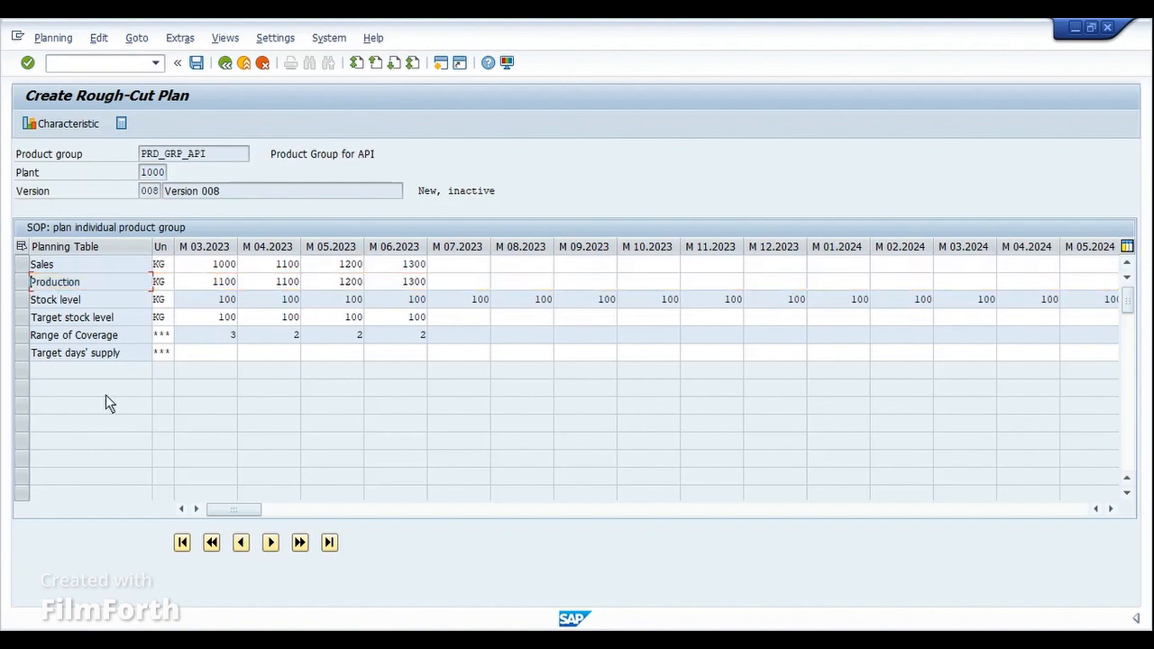
left_click(225, 319)
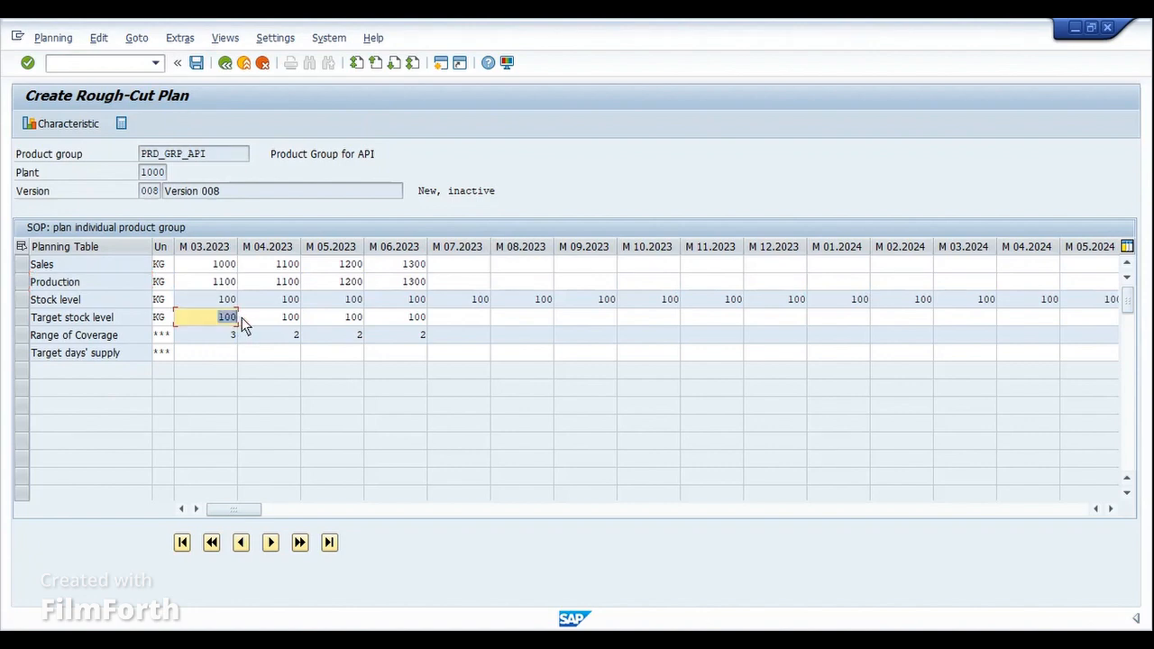
left_click(222, 267)
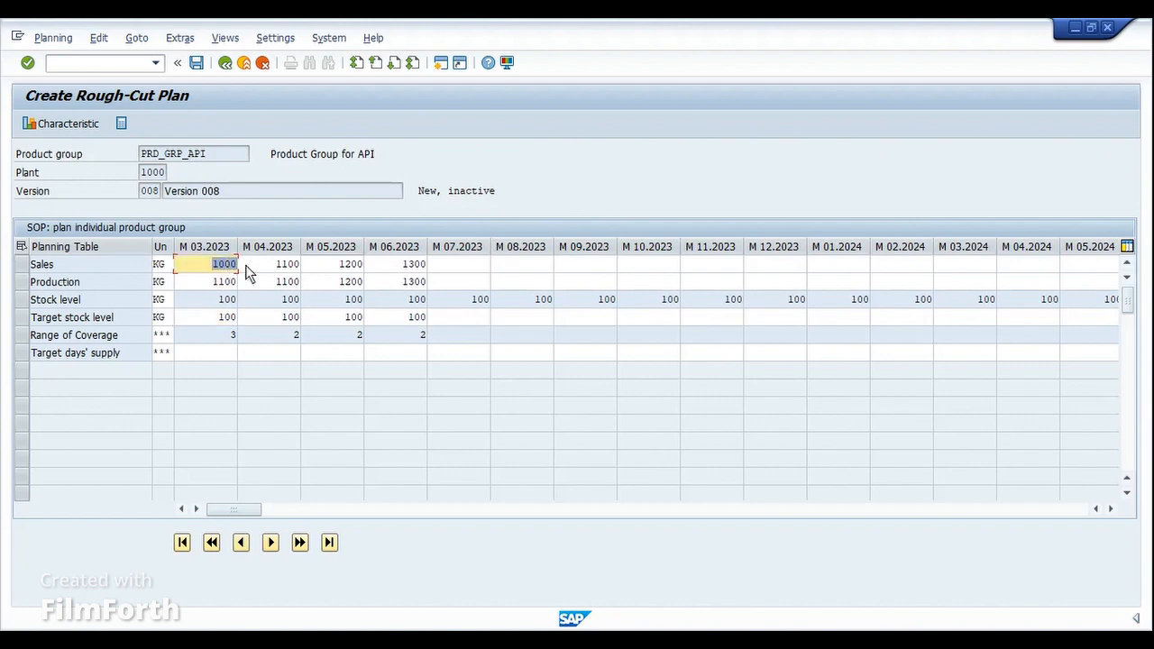
Examine how the 03.2023 production quantity relates to sales, stock level and target stock level in the planning table.
left_click(221, 282)
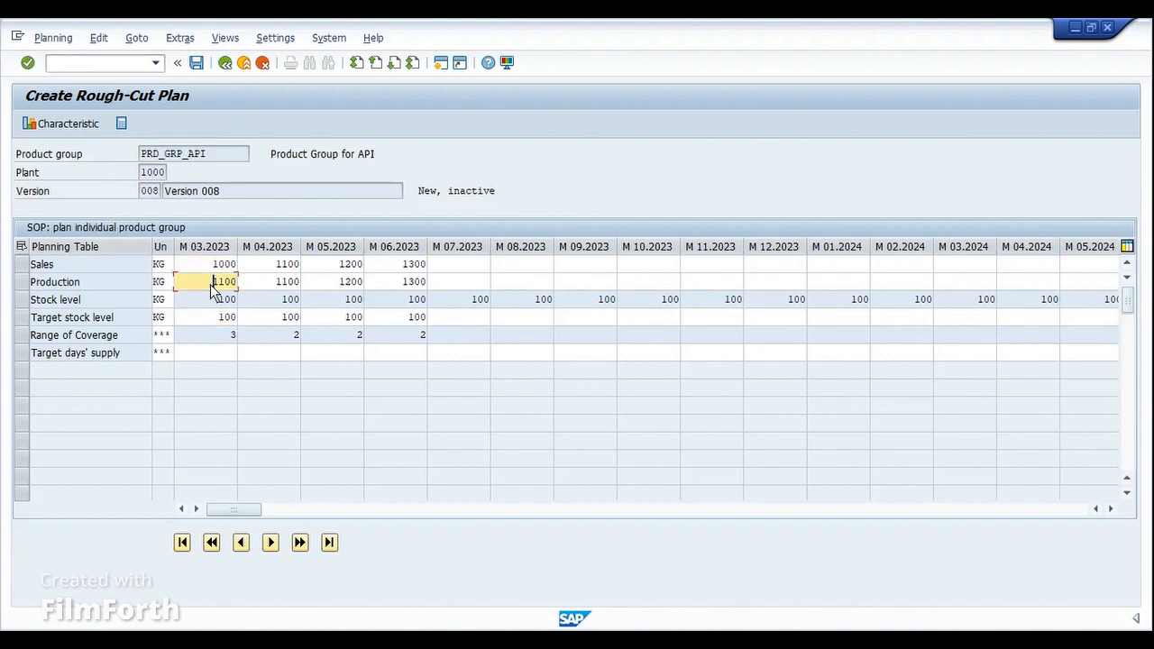
left_click(237, 285)
left_click(23, 264)
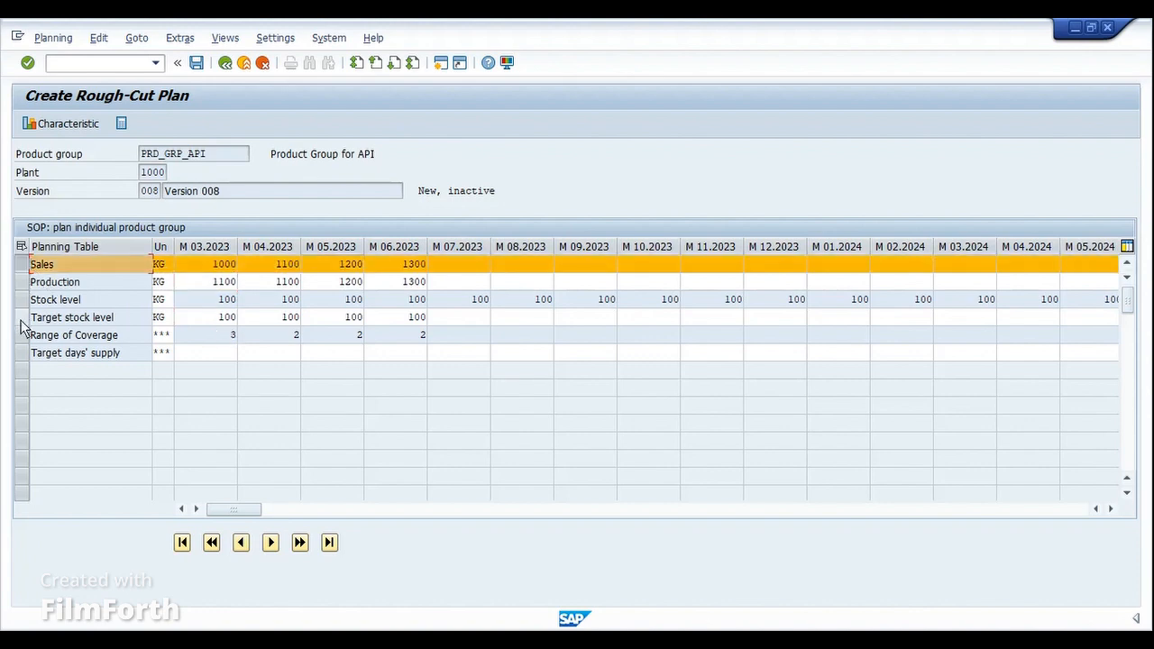
left_click(22, 319)
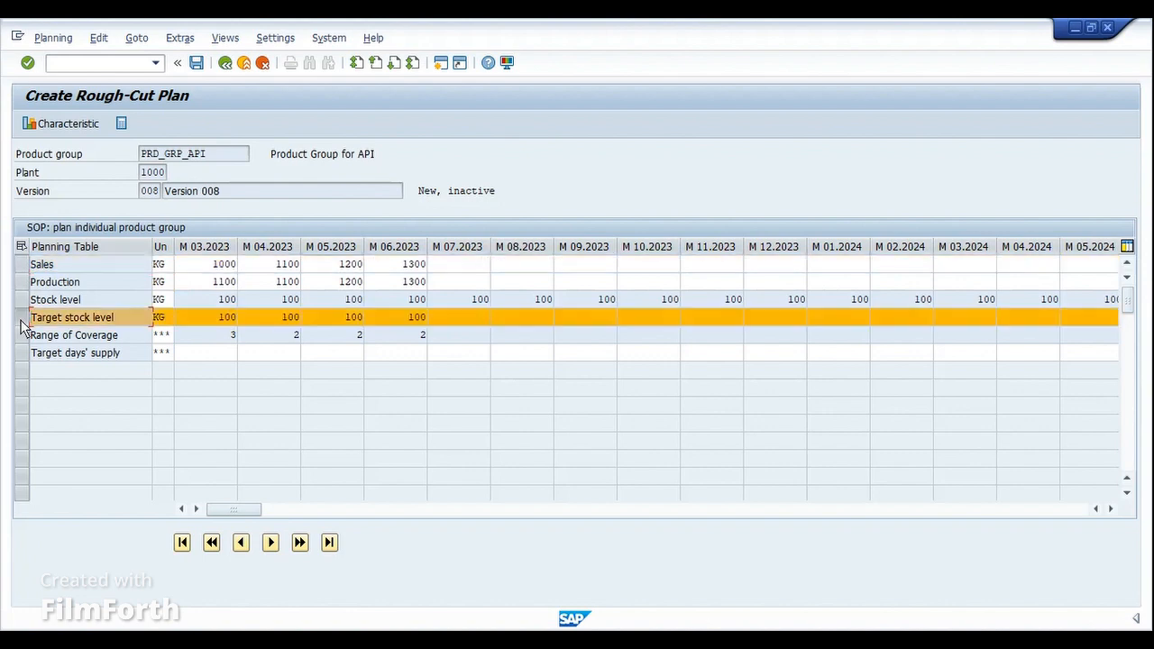
left_click(24, 318)
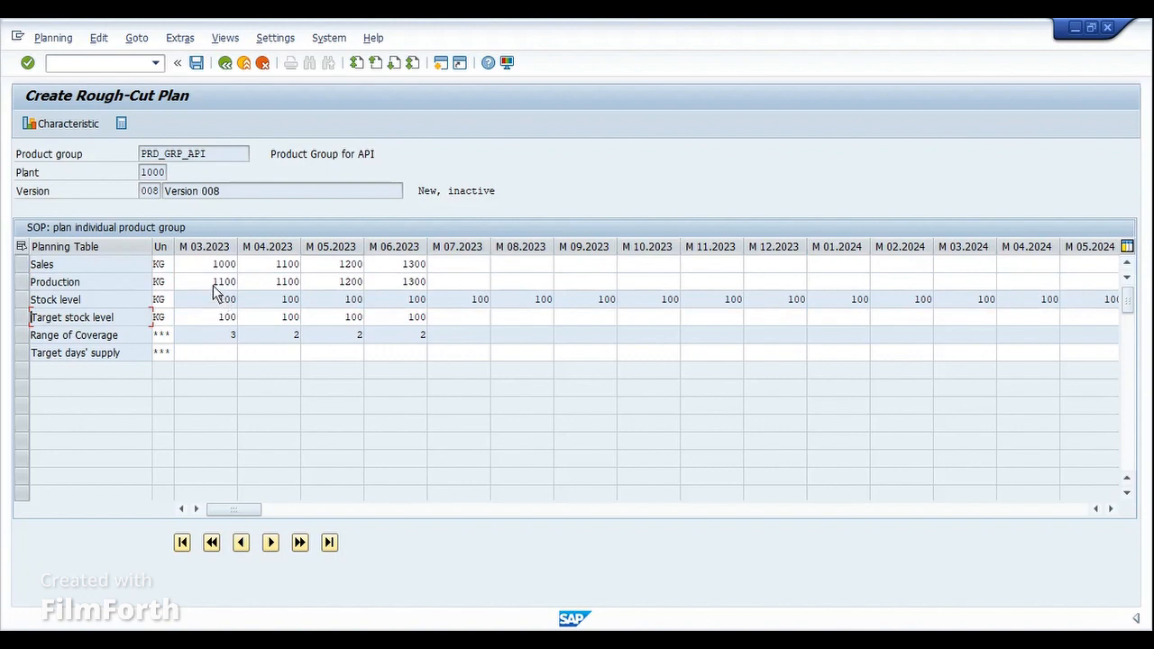
left_click_drag(215, 285, 238, 285)
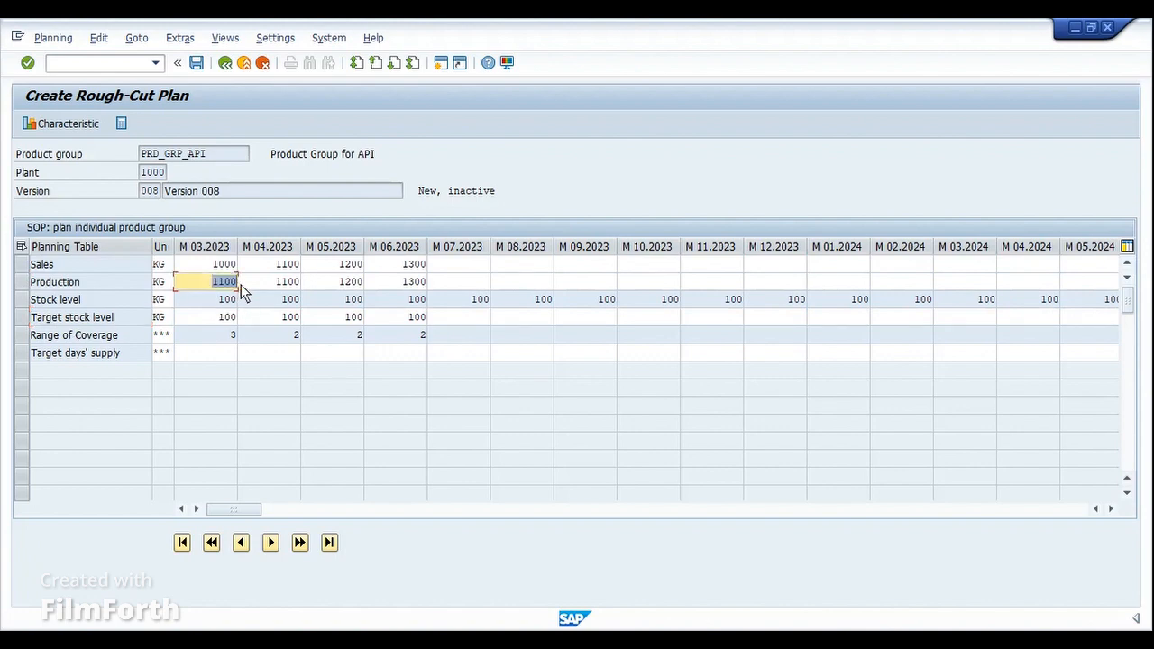
left_click(225, 303)
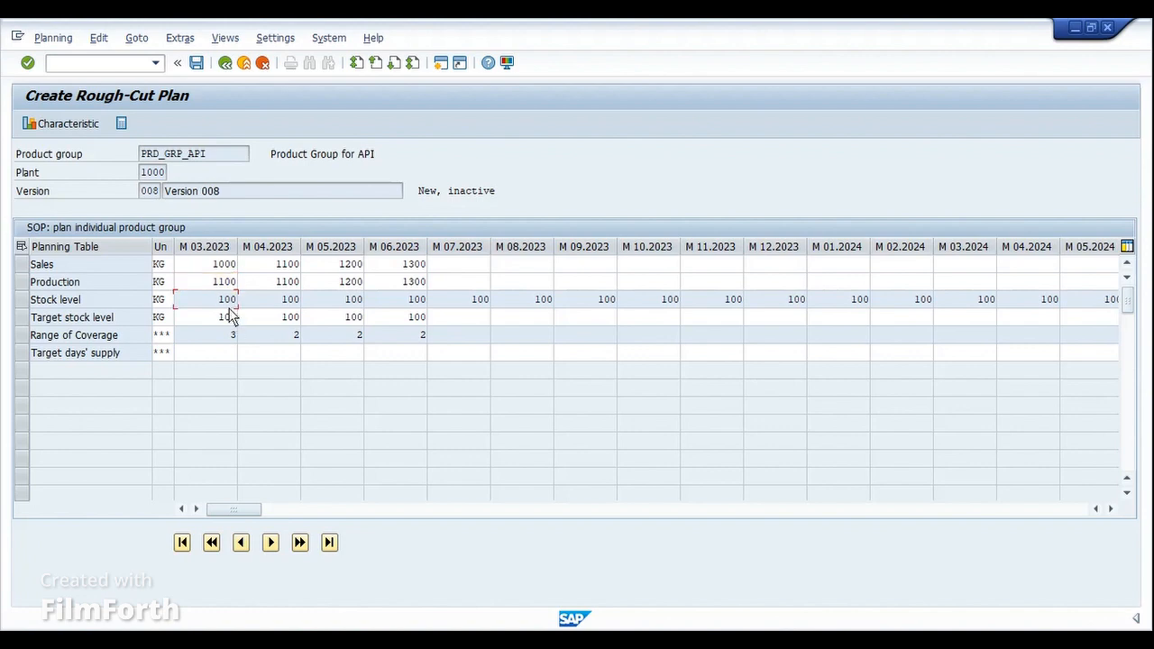
left_click_drag(221, 309, 252, 307)
left_click(220, 321)
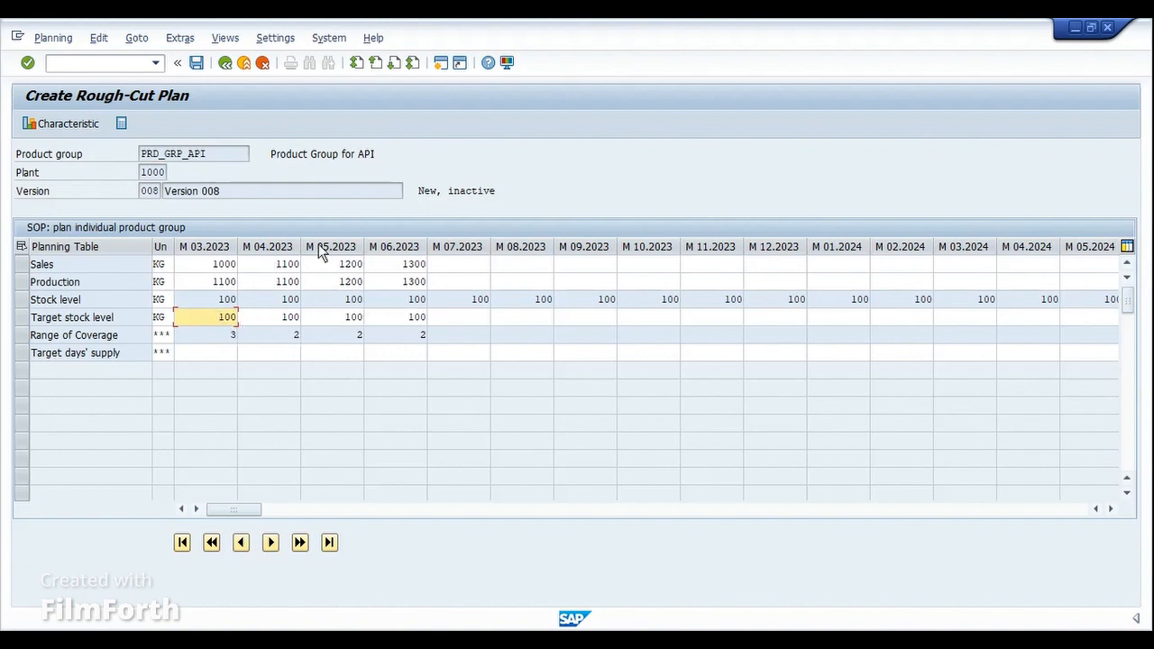
Set the target stock level to 150 KG for 04.2023, 200 KG for 05.2023 and 250 KG for 06.2023, and update the plan.
left_click(267, 317)
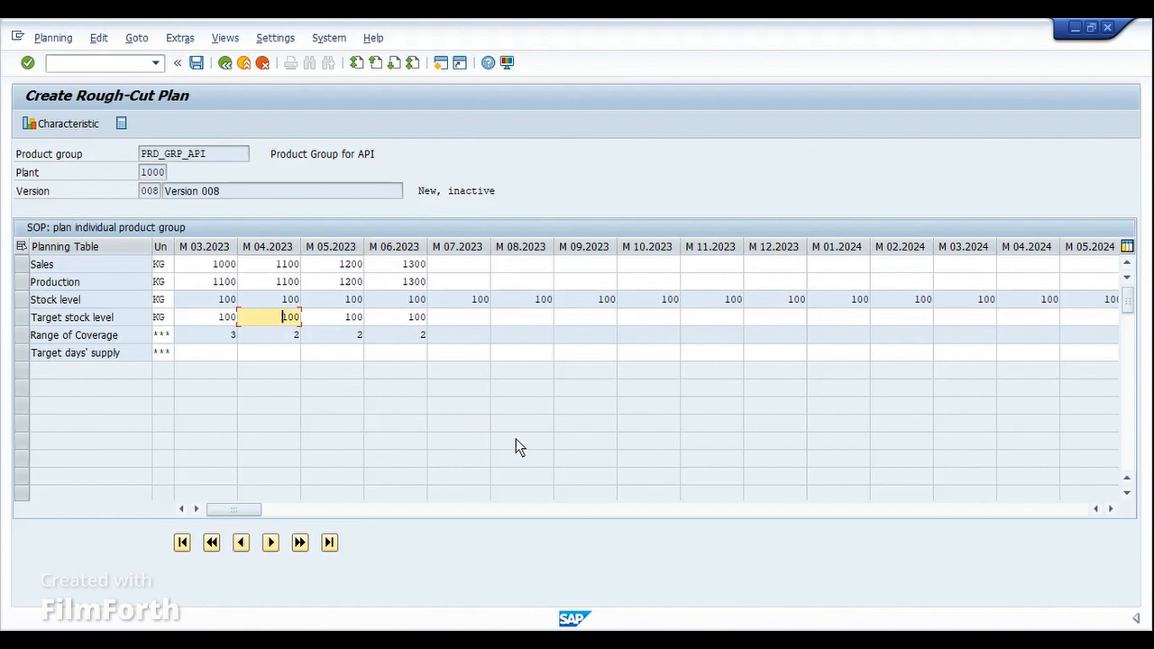
key("Delete")
key("Delete")
type("15")
key("Tab")
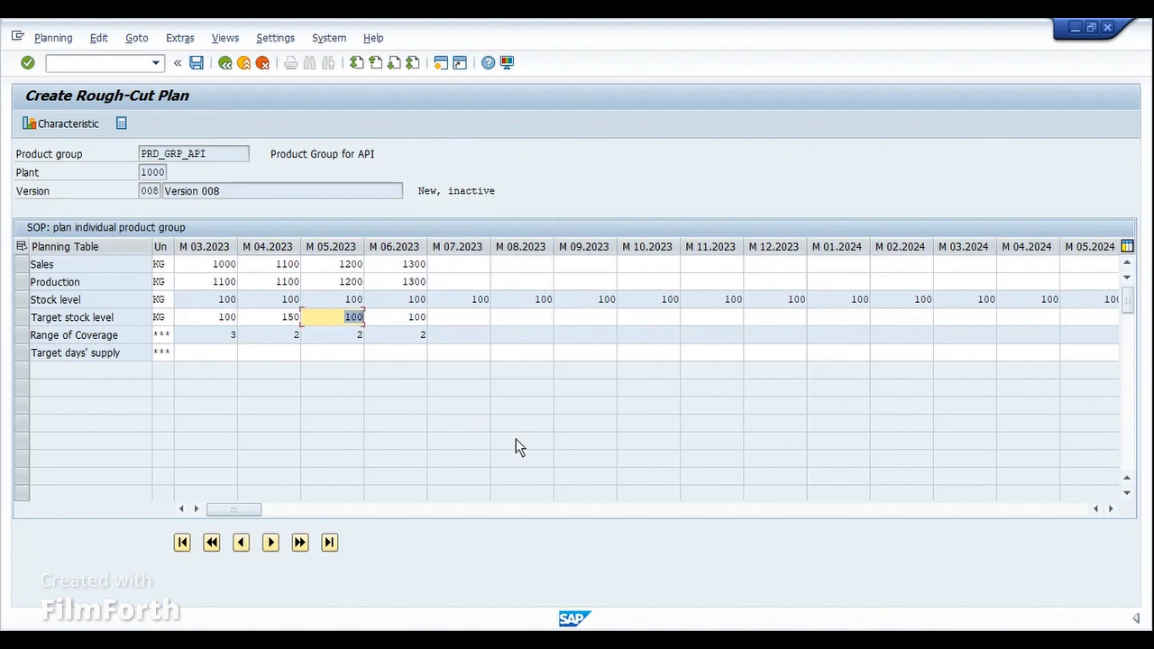
type("200")
key("Tab")
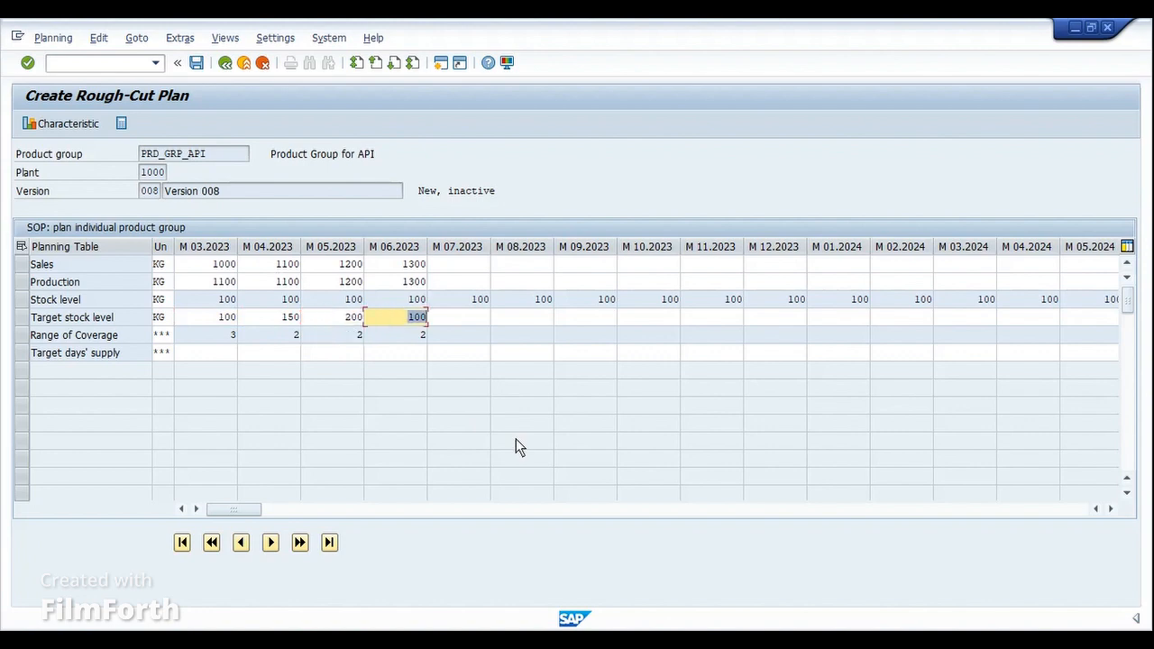
type("250")
key("Return")
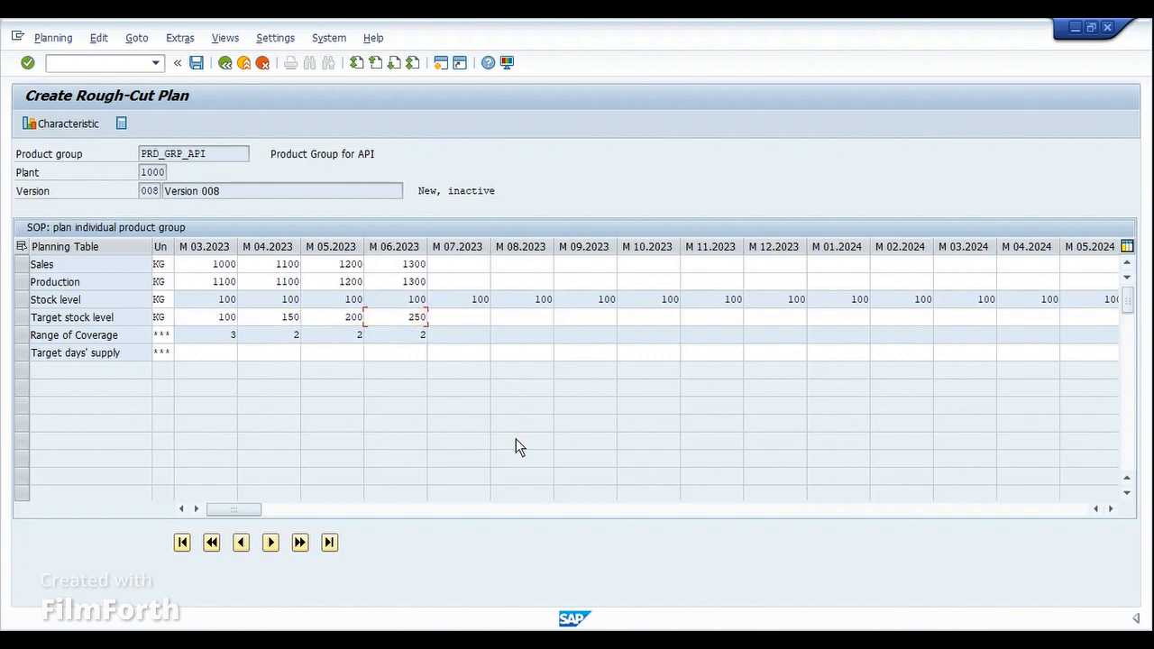
Regenerate the Production row from the revised target stock levels and check the 03.2023 target stock and sales.
left_click(21, 281)
left_click(99, 41)
mouse_move(106, 104)
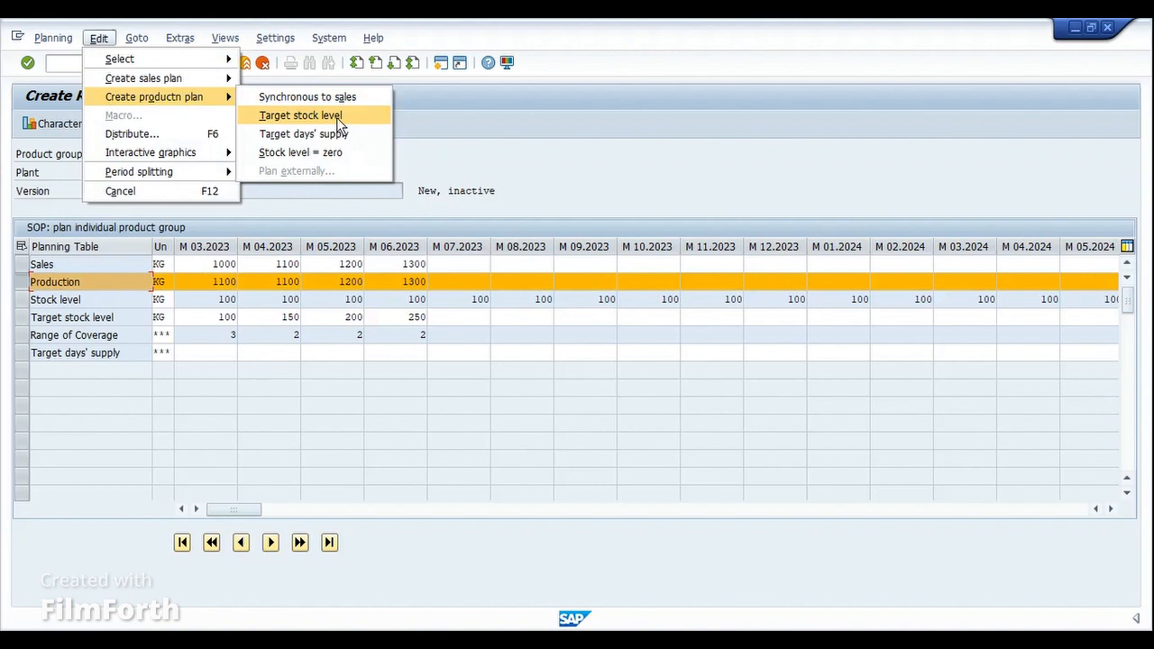
left_click(336, 118)
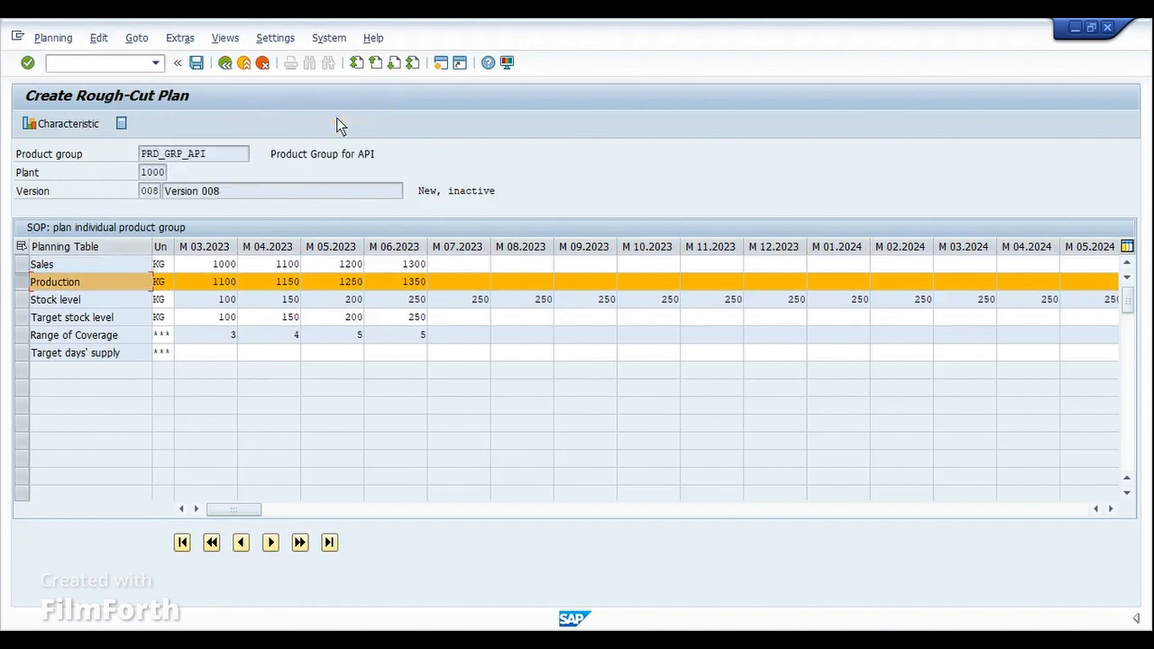
left_click(25, 282)
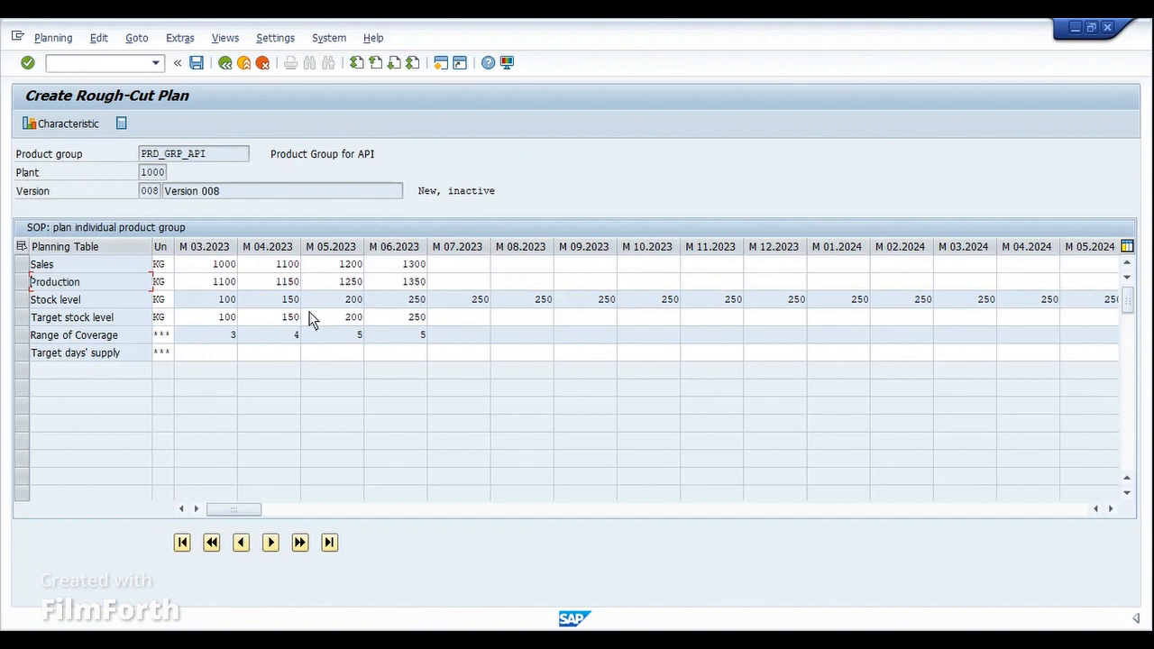
left_click(195, 317)
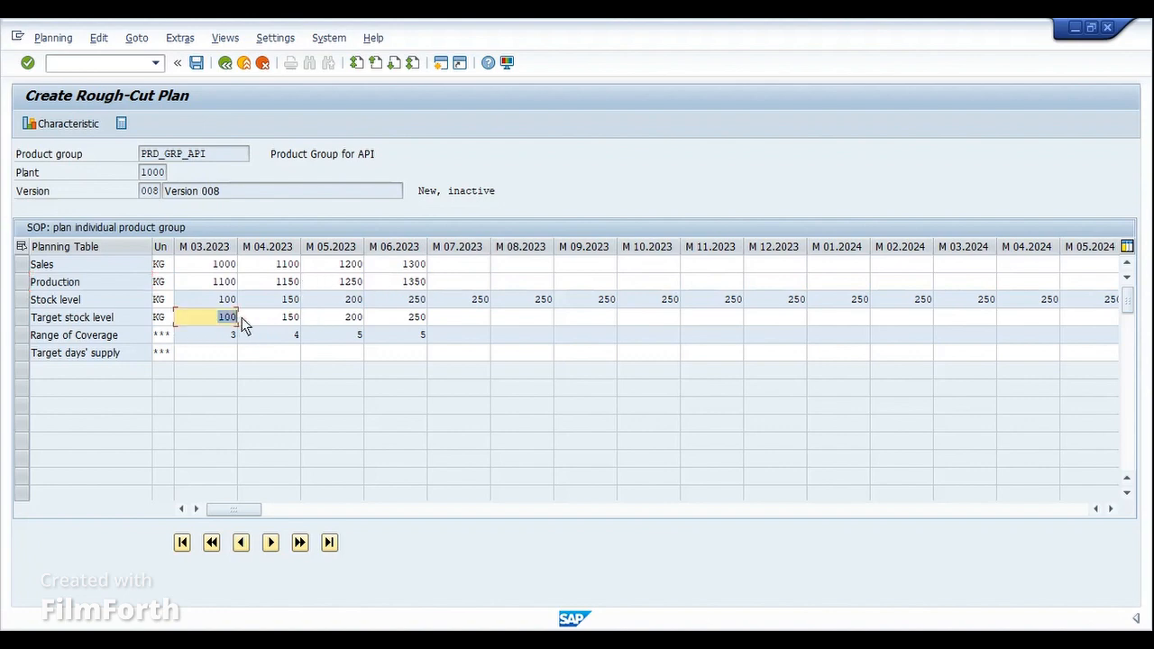
left_click(200, 266)
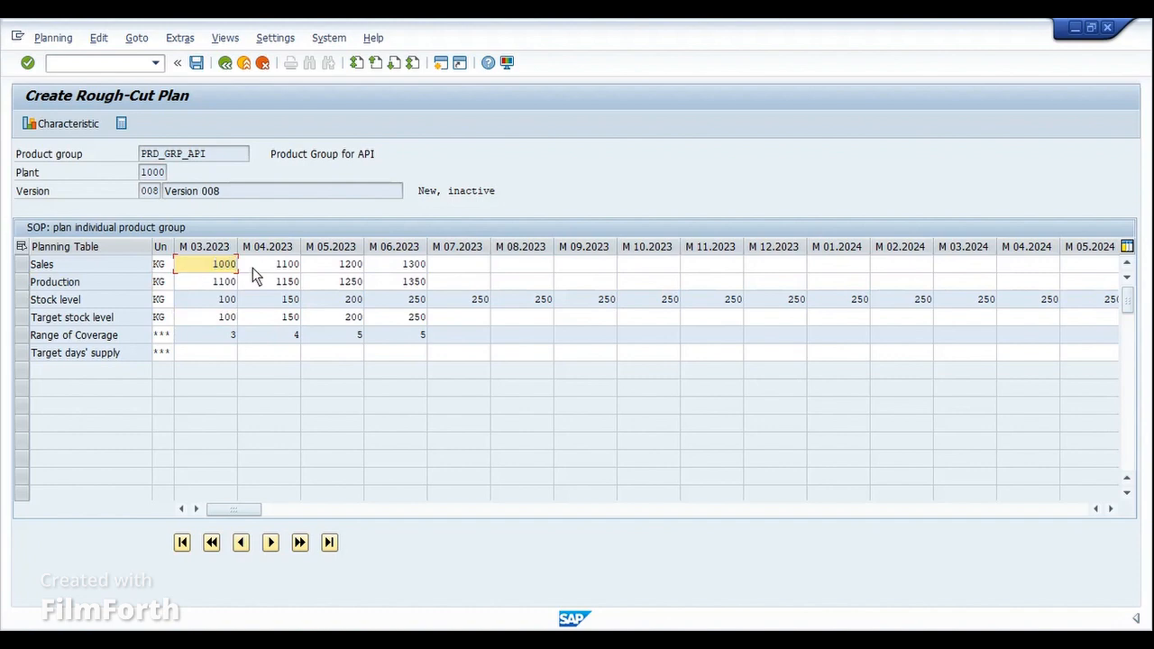
Create the production plan for the Production row synchronous to sales and check the stock level row.
left_click(21, 281)
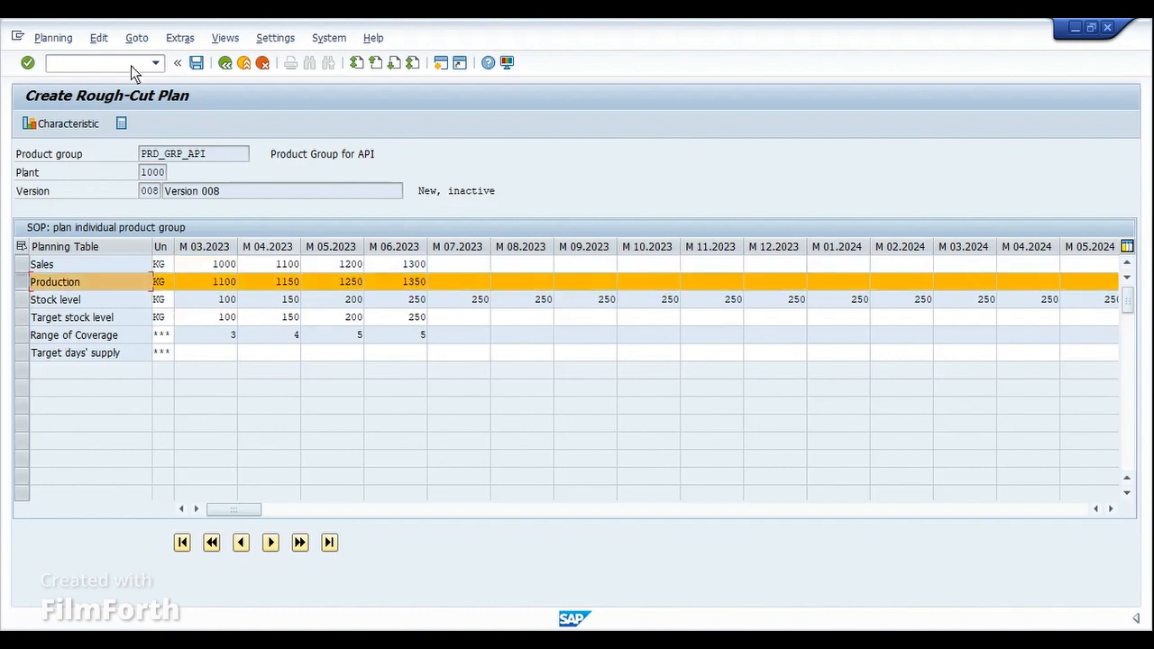
left_click(101, 39)
mouse_move(170, 107)
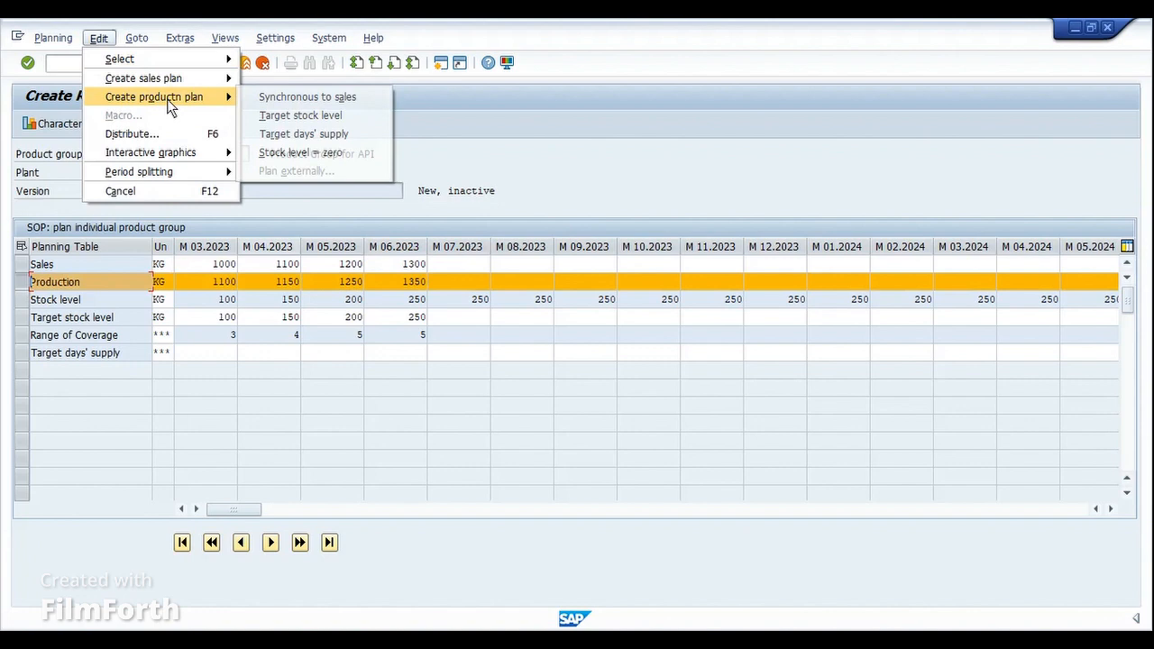
left_click(306, 99)
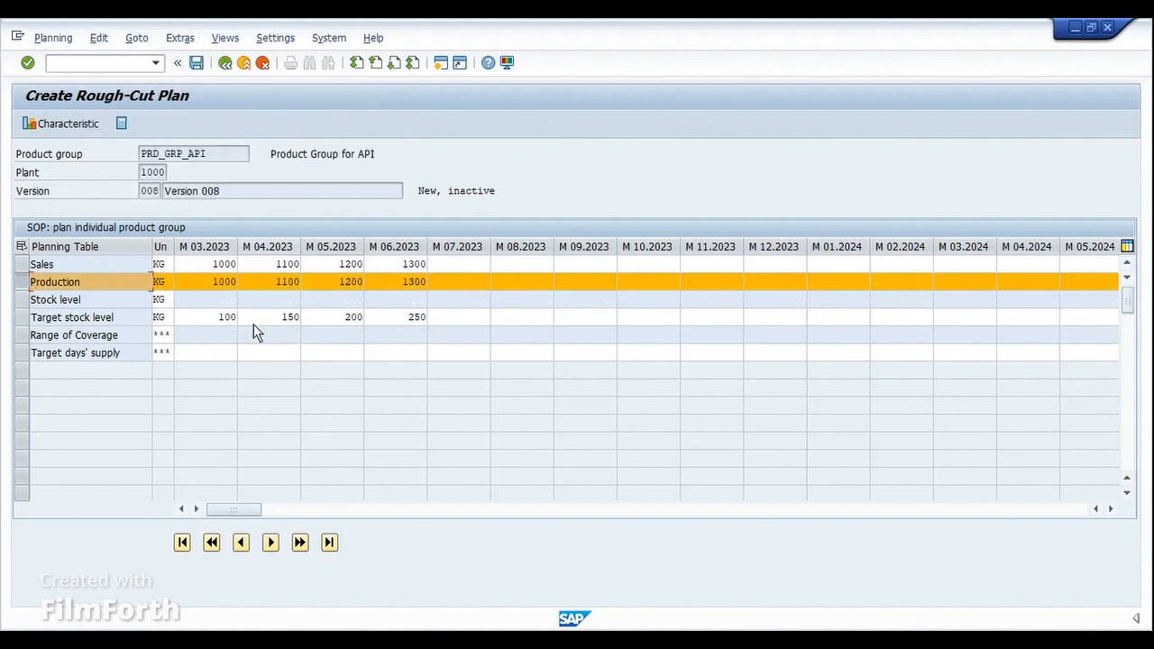
left_click(20, 283)
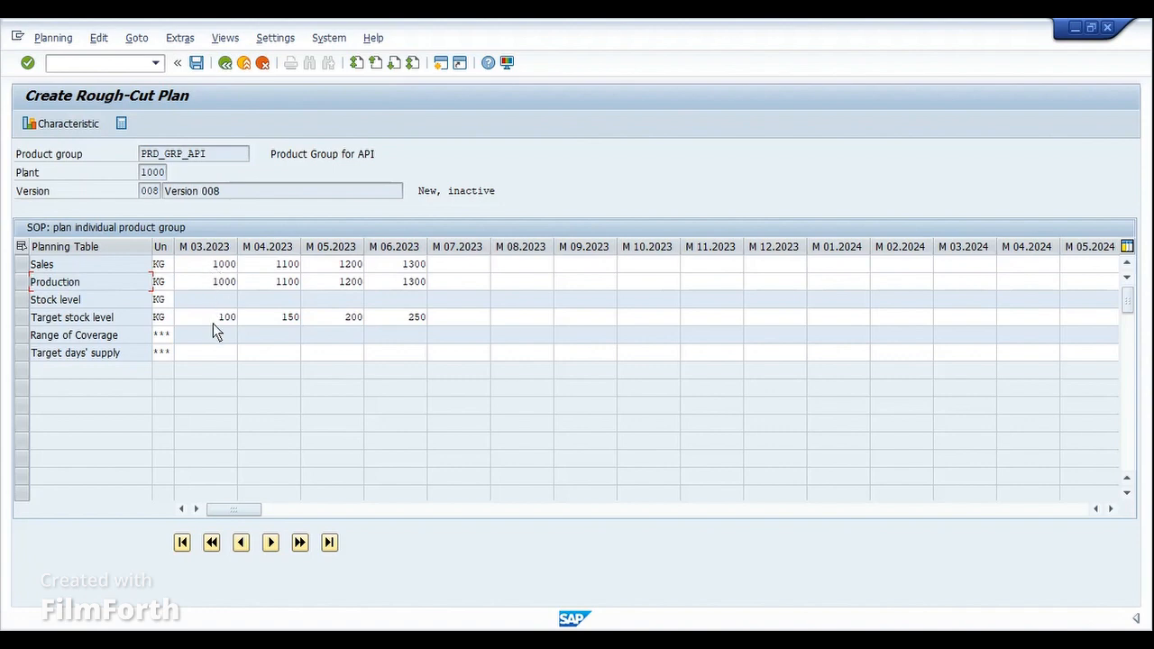
left_click(216, 303)
left_click(387, 300)
Create the production plan for the Production row from the target stock level and save the rough-cut plan.
left_click(22, 281)
left_click(133, 40)
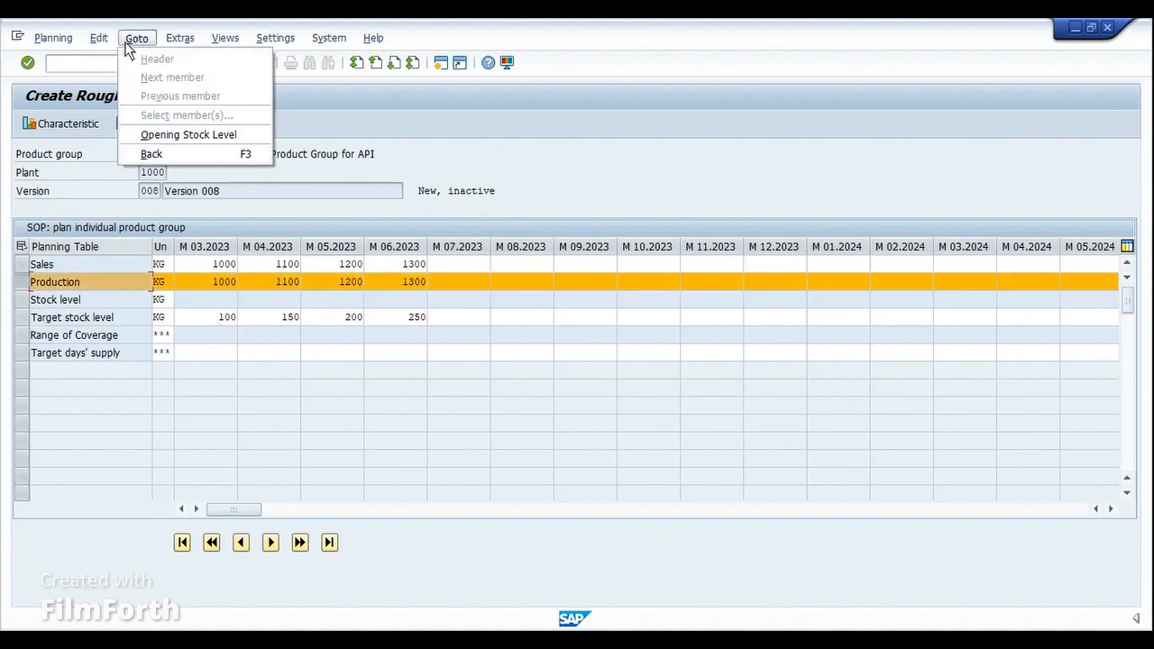
mouse_move(99, 37)
mouse_move(181, 97)
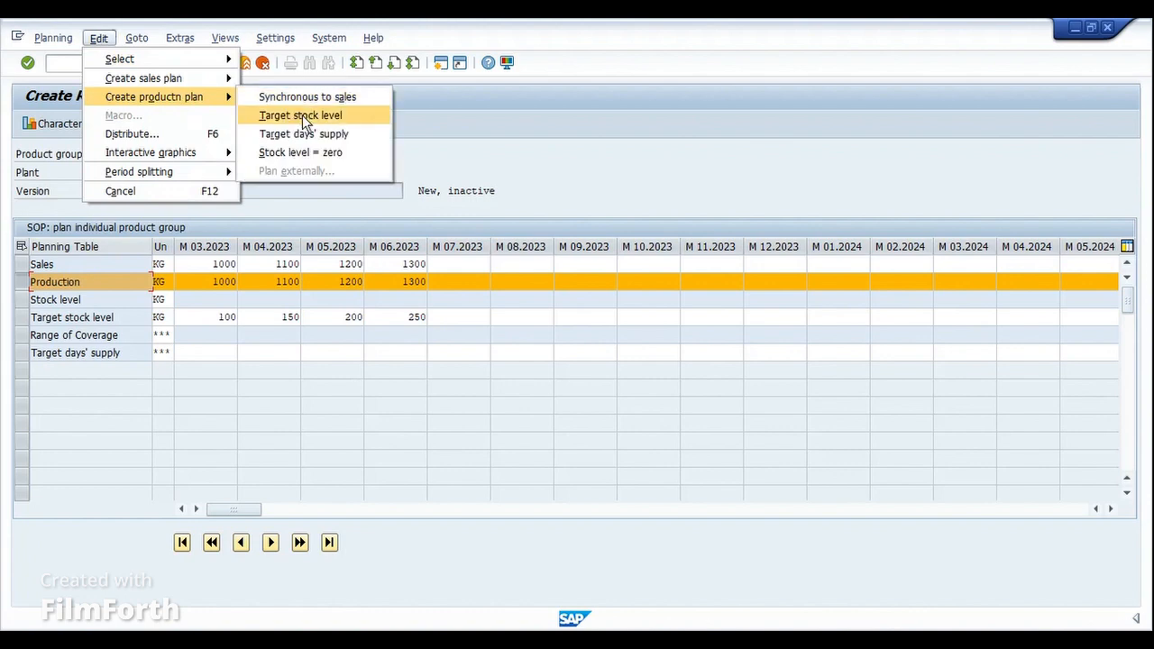
left_click(302, 118)
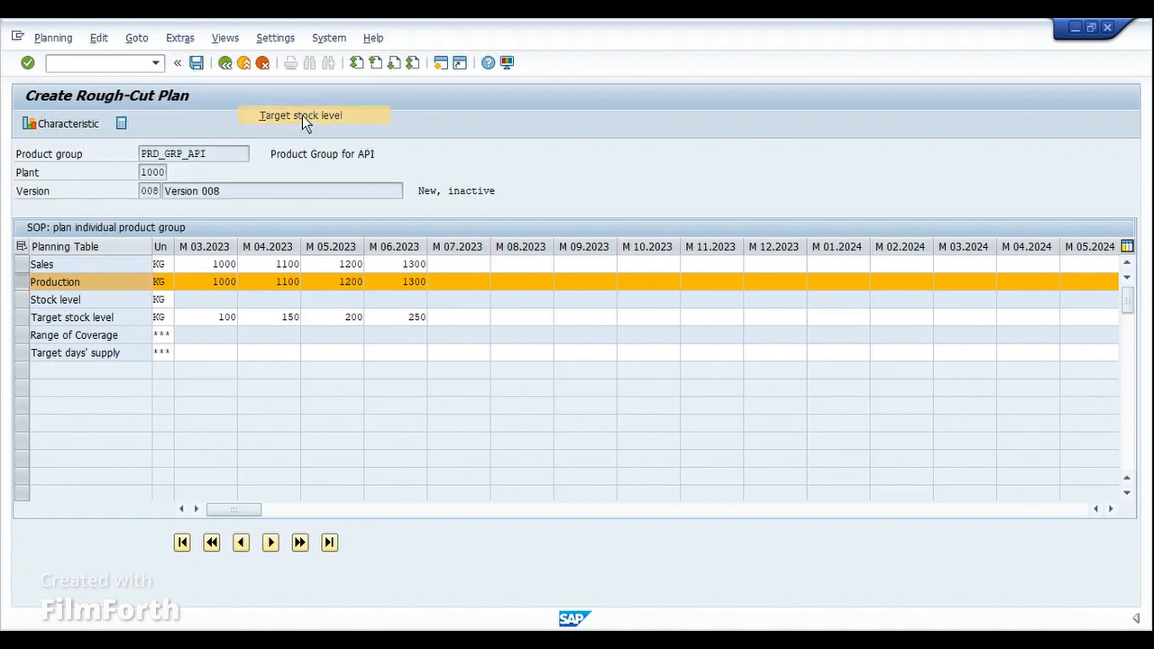
left_click(23, 281)
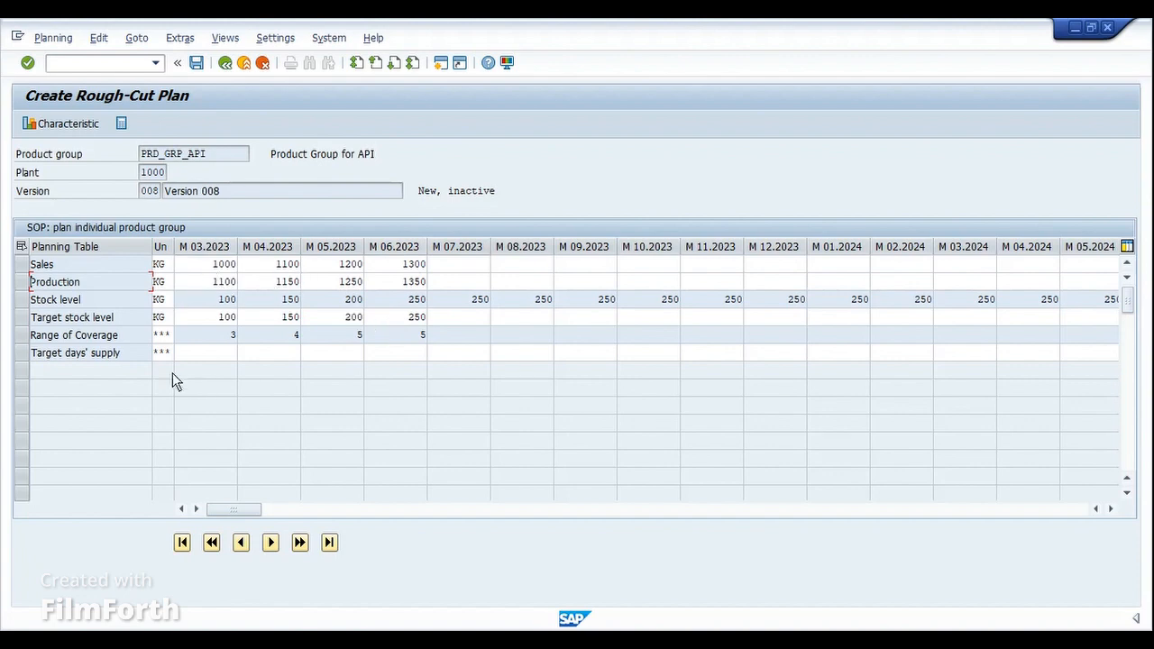
left_click(196, 65)
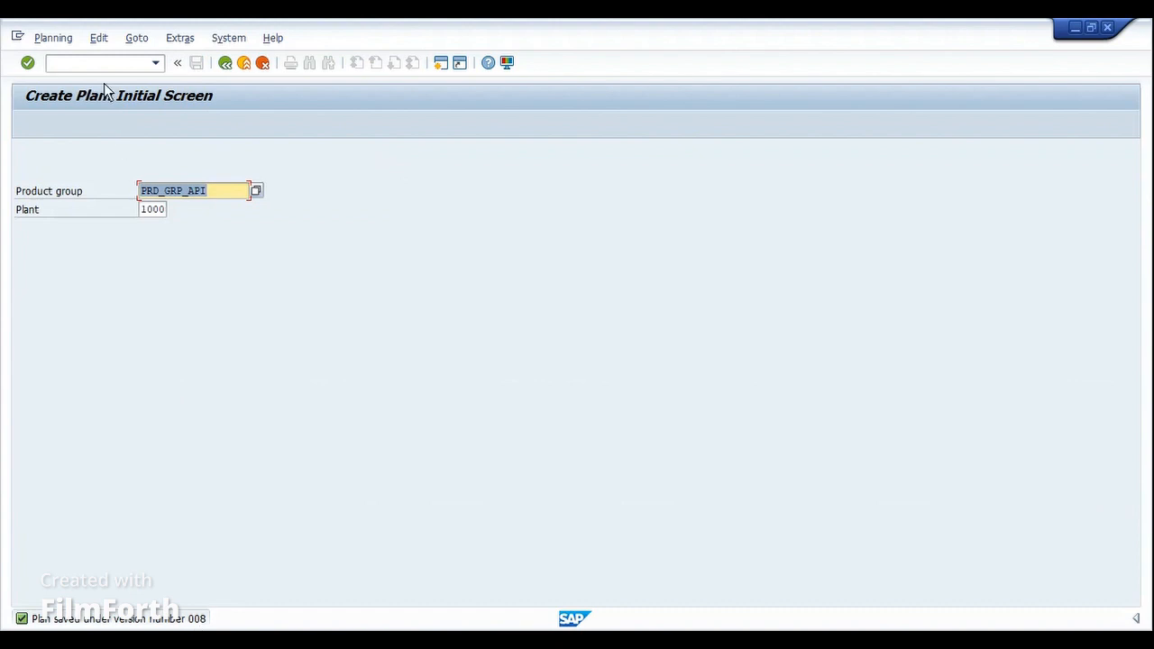
Open the active version A00 of the PRD_GRP_API plan for changing, examine it and exit without saving the planning values.
left_click(53, 38)
left_click(69, 77)
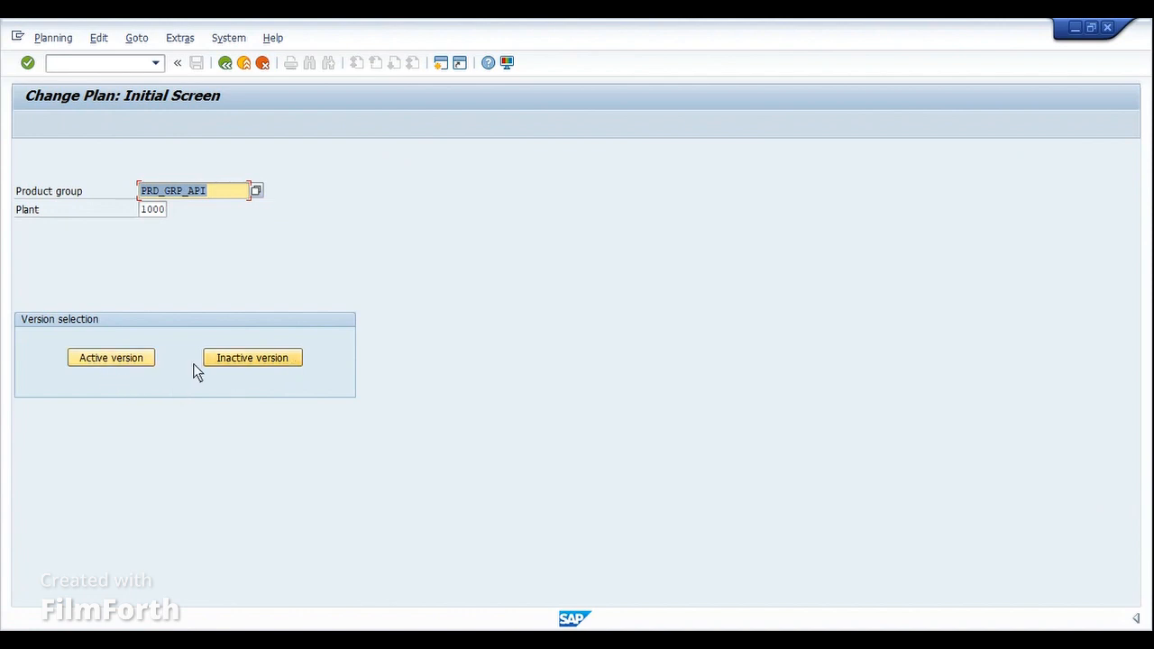
left_click(139, 360)
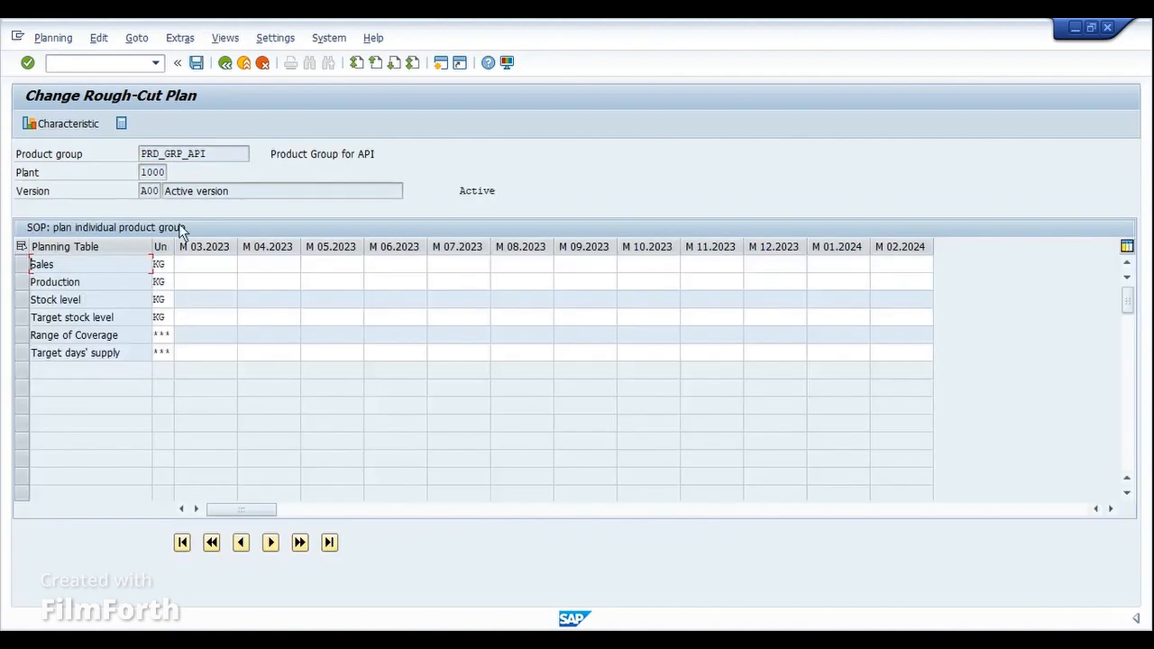
left_click(156, 197)
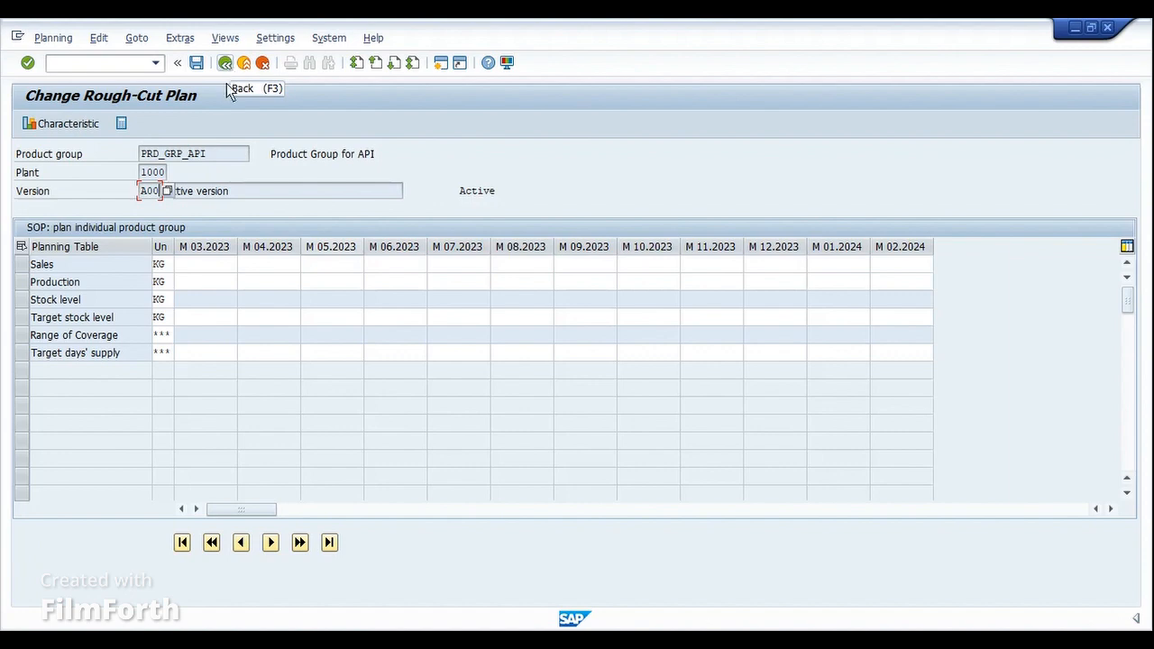
left_click_drag(230, 191, 218, 191)
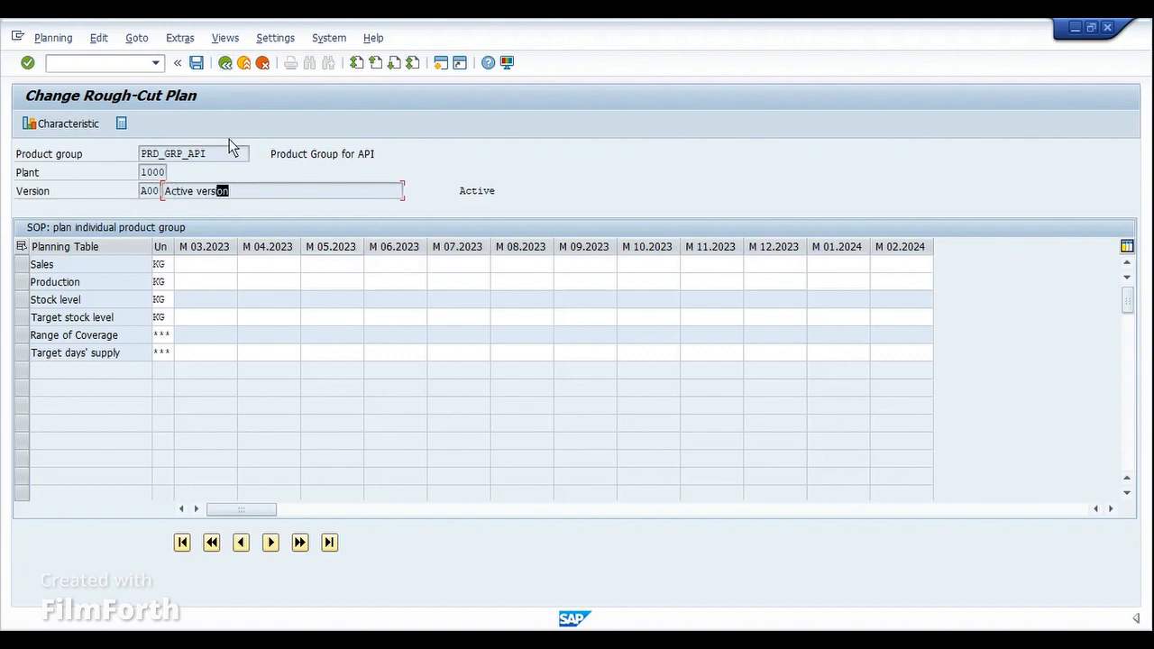
left_click(224, 64)
left_click(304, 328)
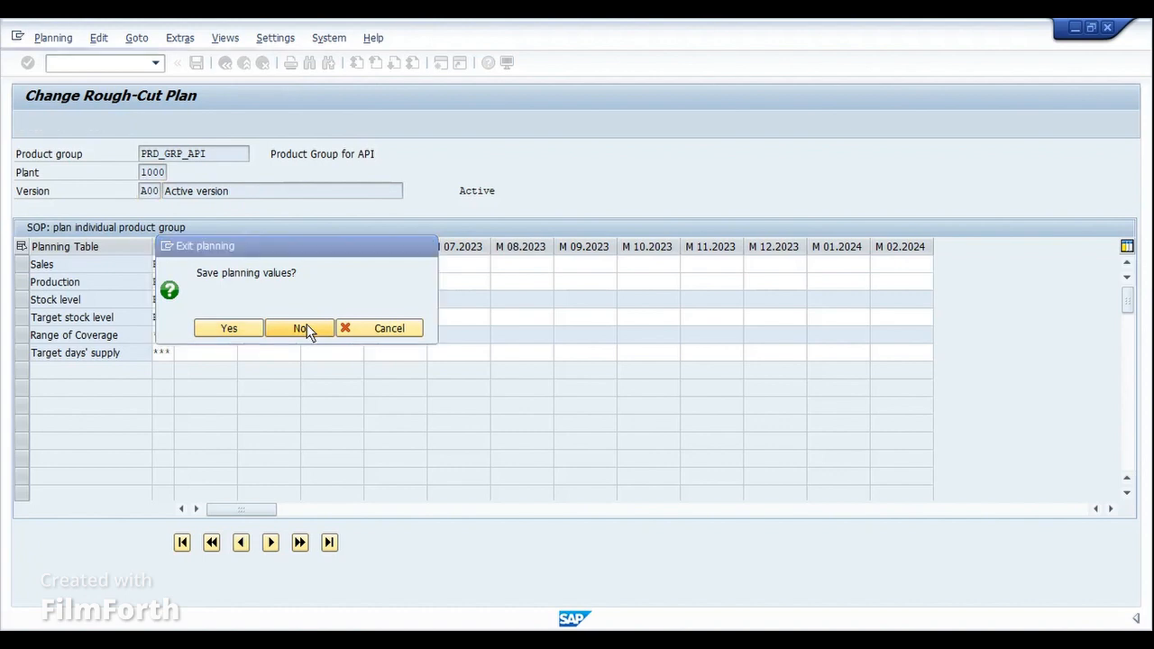
Open inactive version 008 of the PRD_GRP_API plan for changing.
left_click(237, 365)
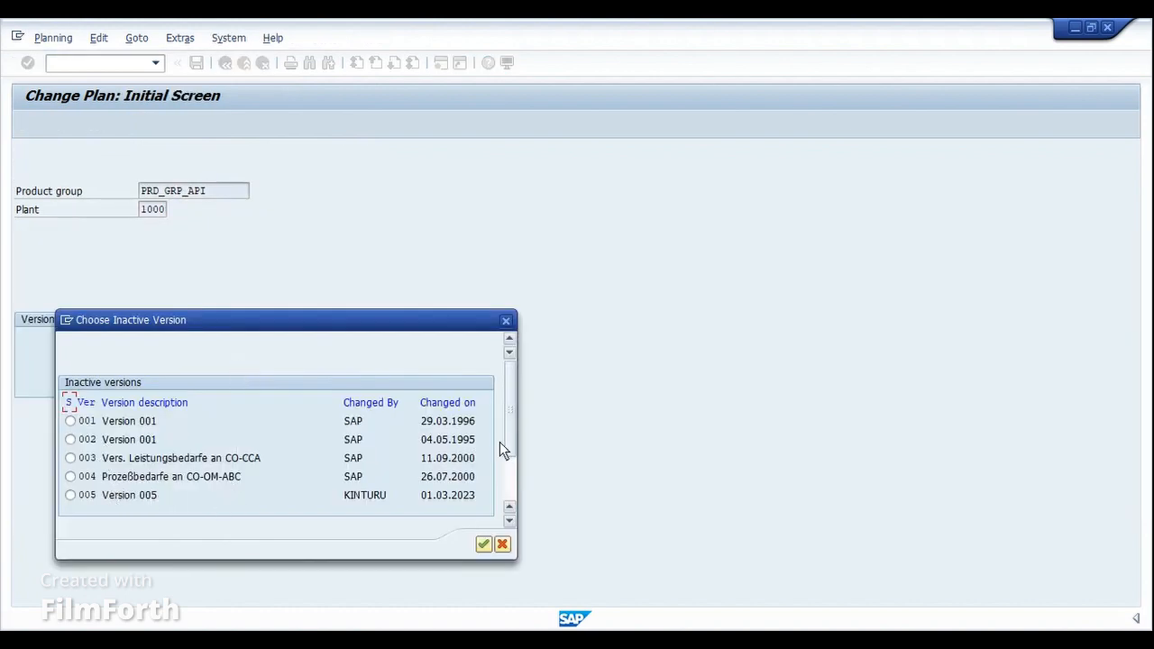
left_click_drag(513, 415, 513, 489)
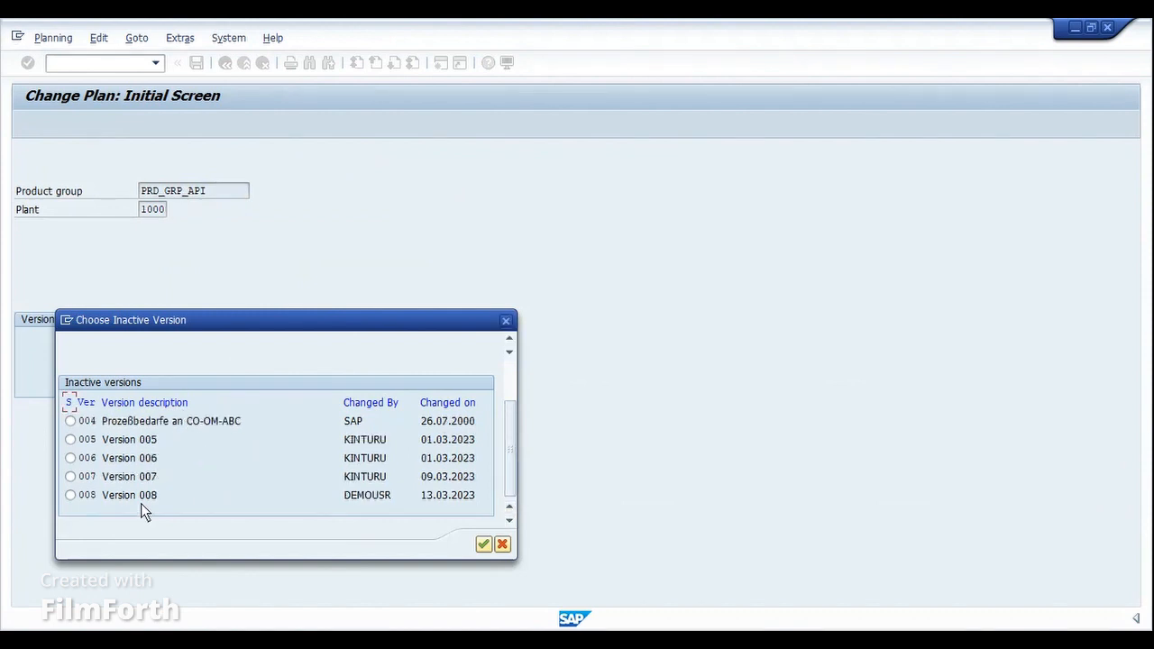
left_click(72, 497)
left_click(484, 546)
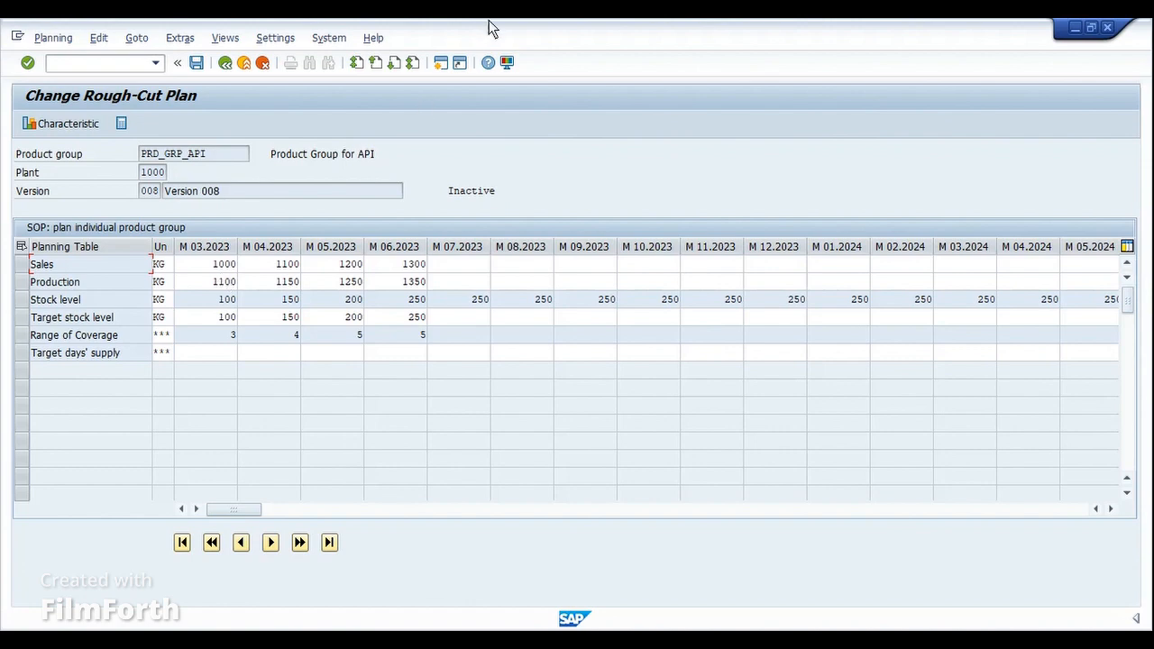
Open a new session and display the member materials of product group PRD_GRP_API in plant 1000.
left_click(439, 63)
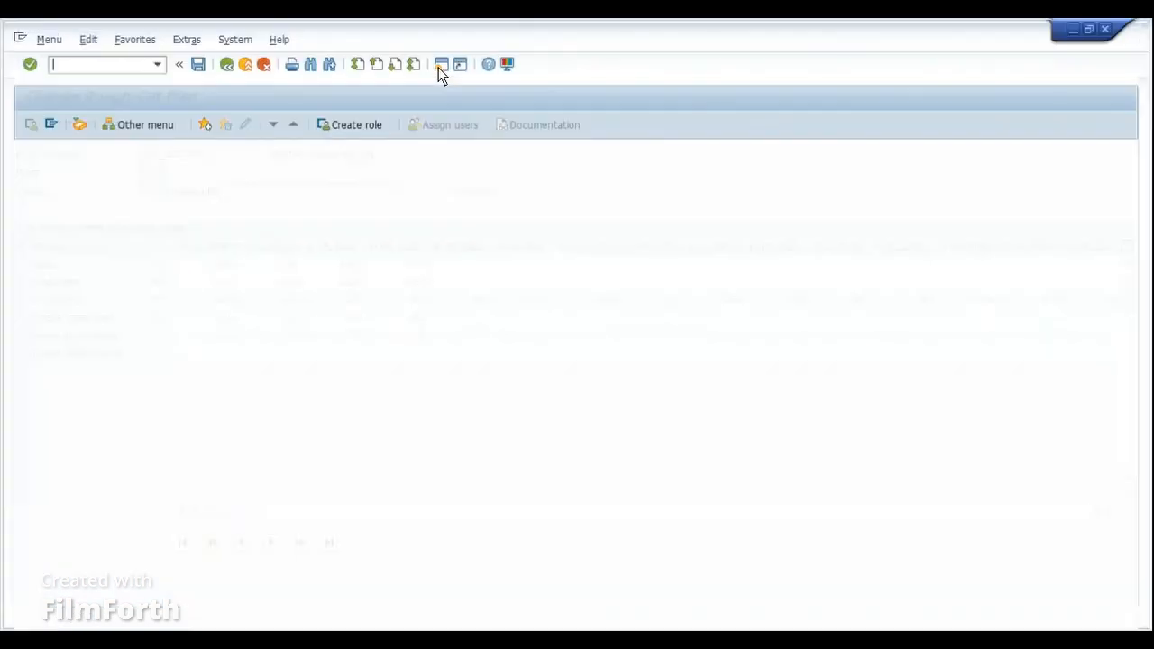
left_click(39, 245)
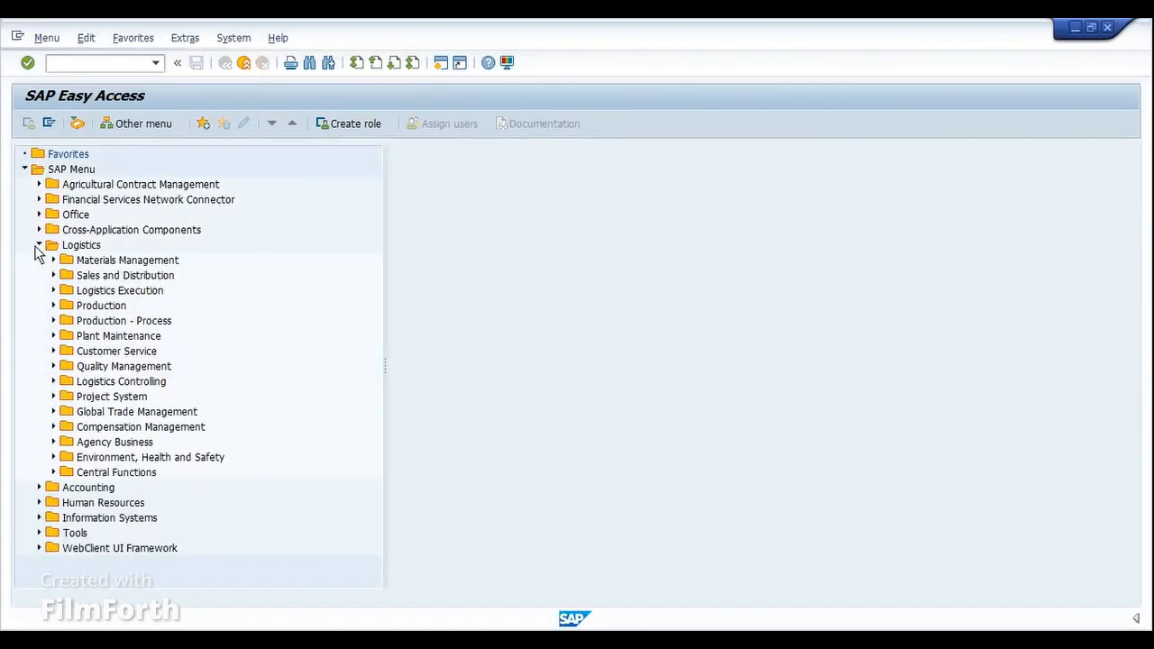
left_click(54, 305)
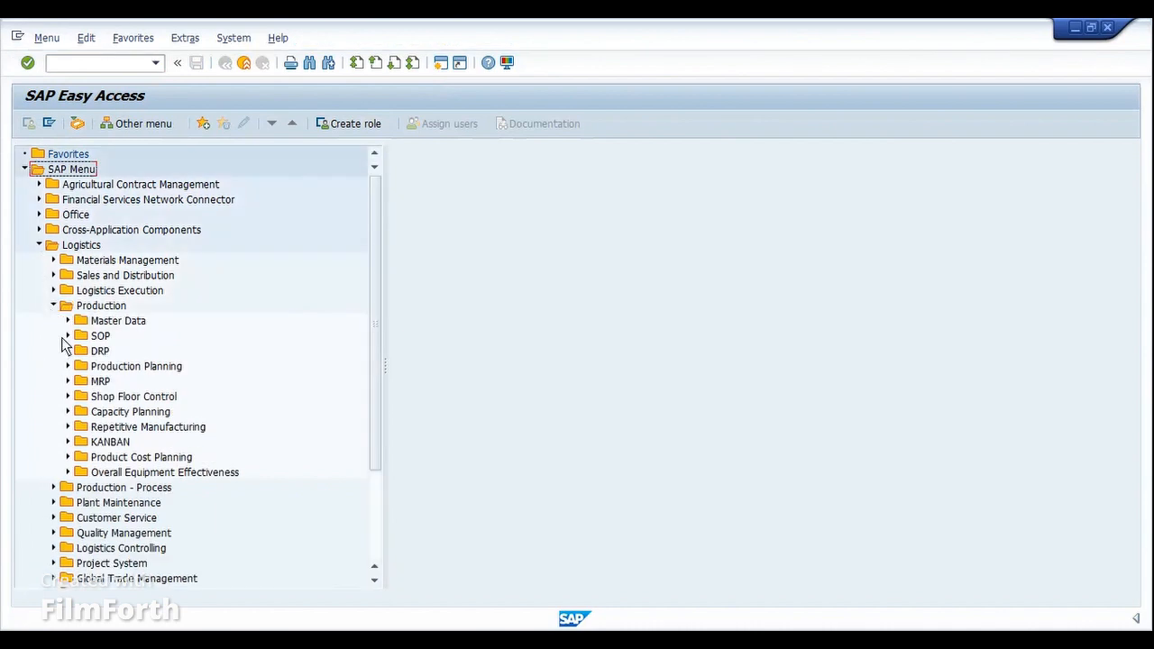
left_click(67, 337)
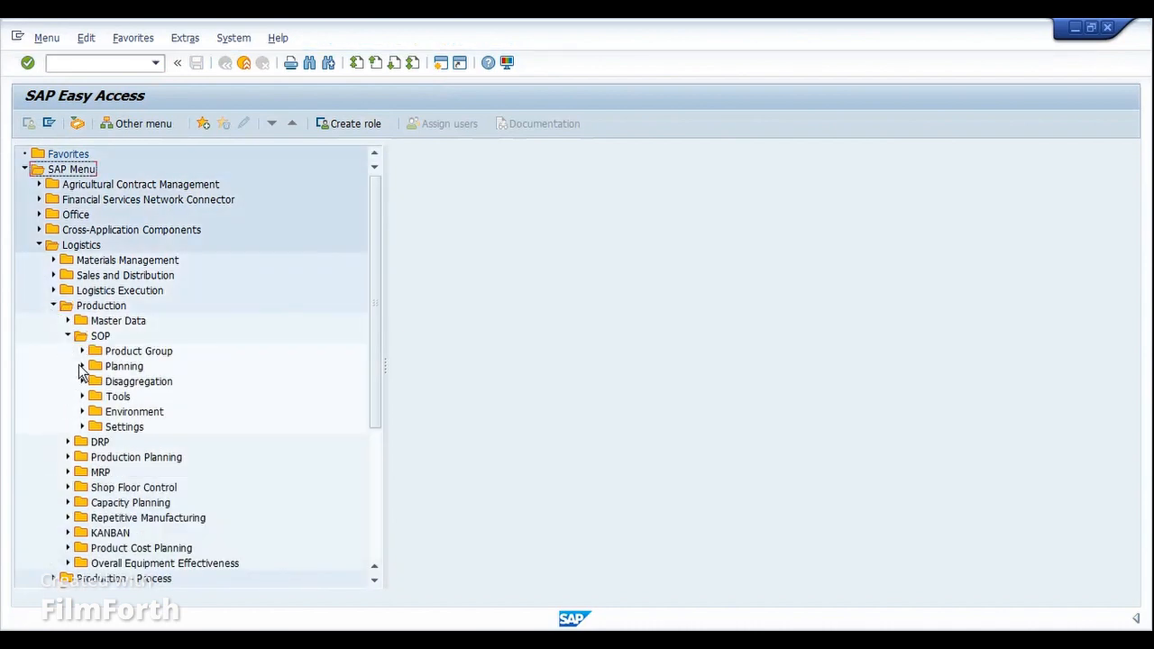
left_click(82, 351)
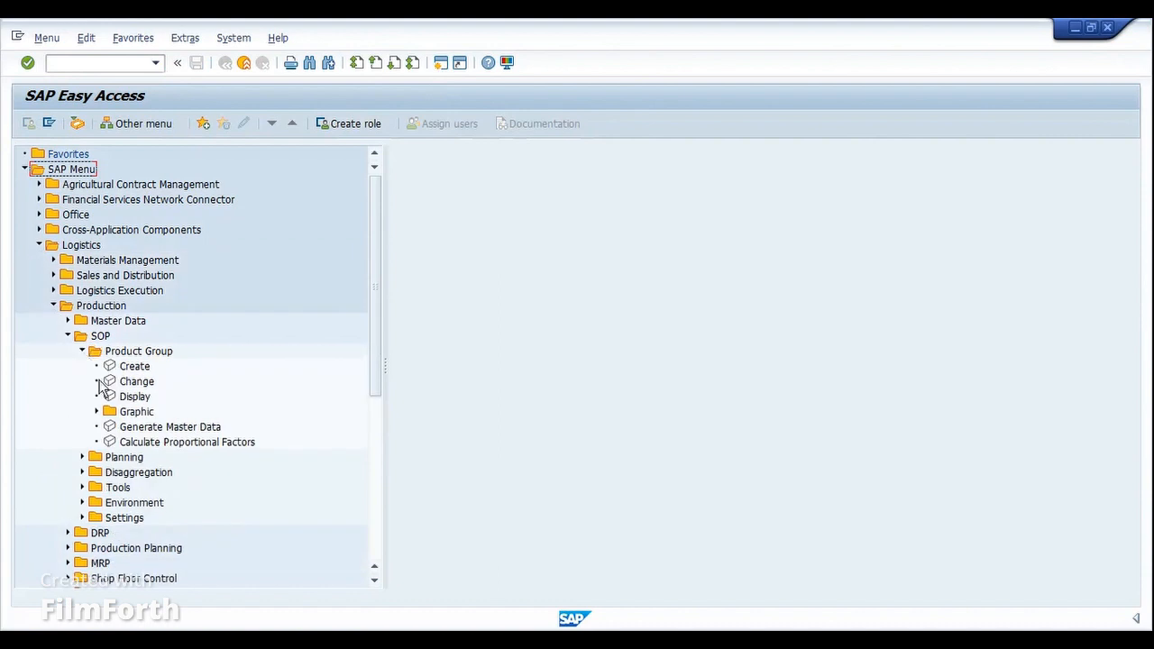
double_click(140, 401)
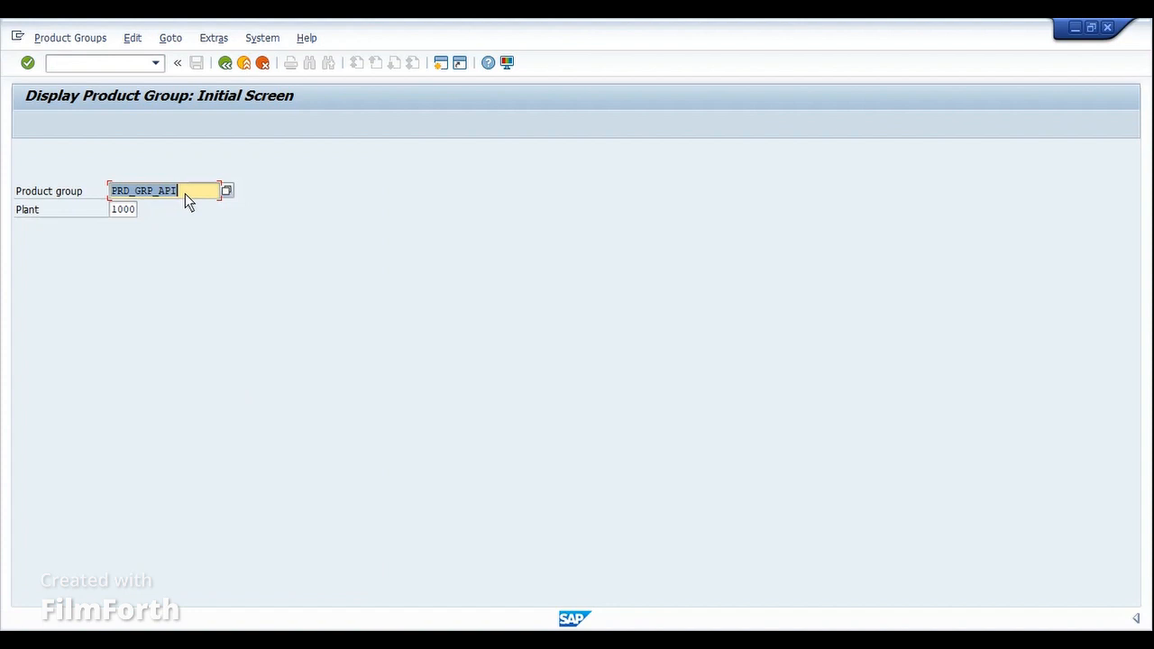
key("Return")
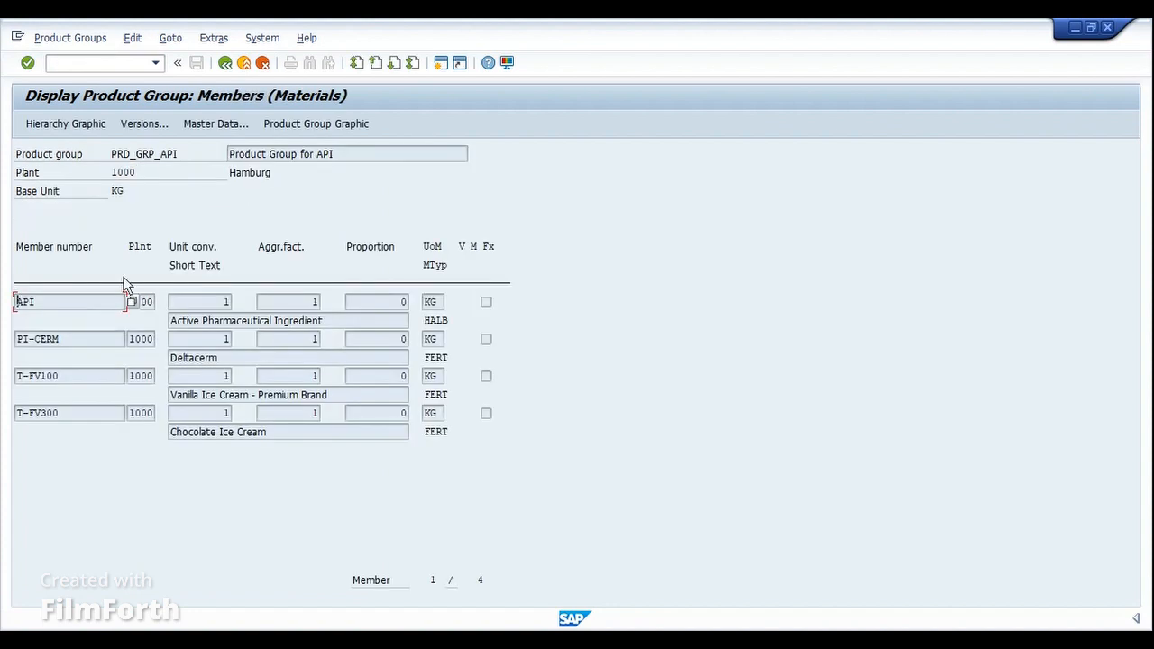
left_click(50, 301)
left_click(56, 341)
left_click(66, 376)
key("Down")
Run transaction md04 in another new session for material API in plant 1000 and check its available quantity.
left_click(441, 61)
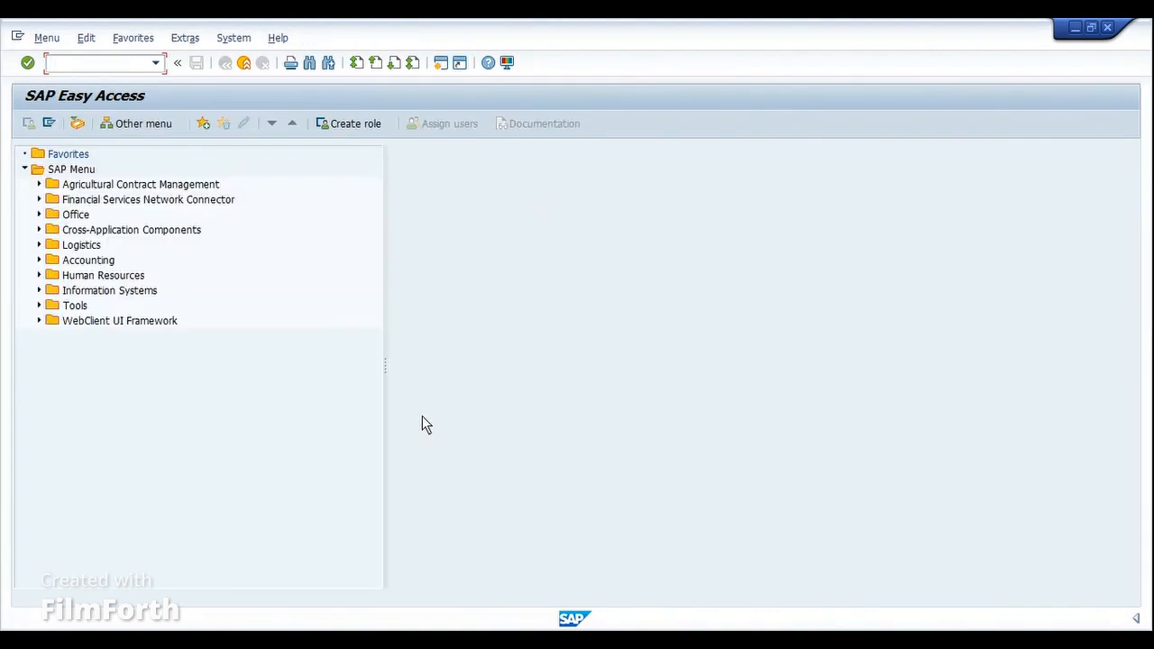
type("md04")
key("Return")
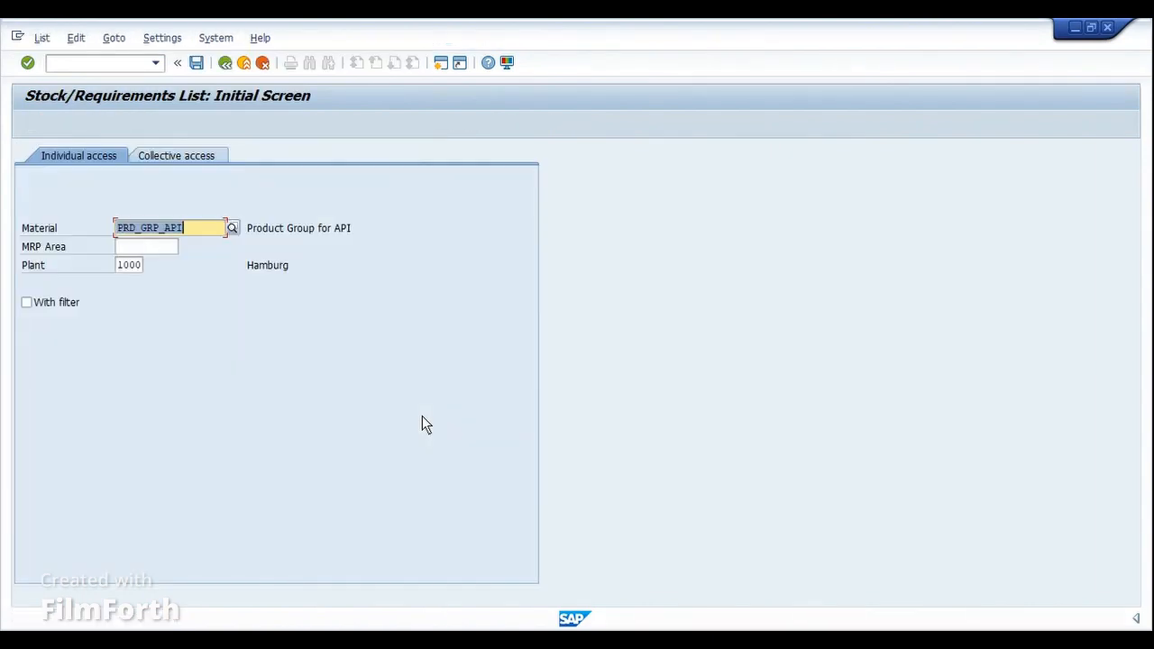
type("API")
key("Return")
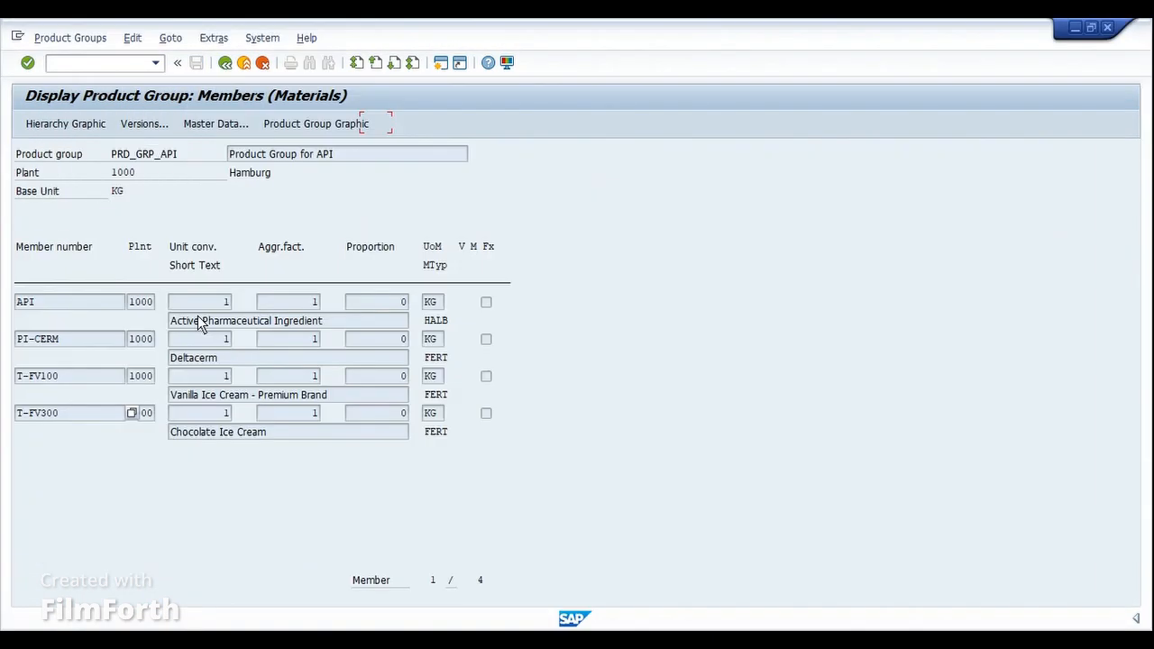
left_click_drag(54, 302, 18, 307)
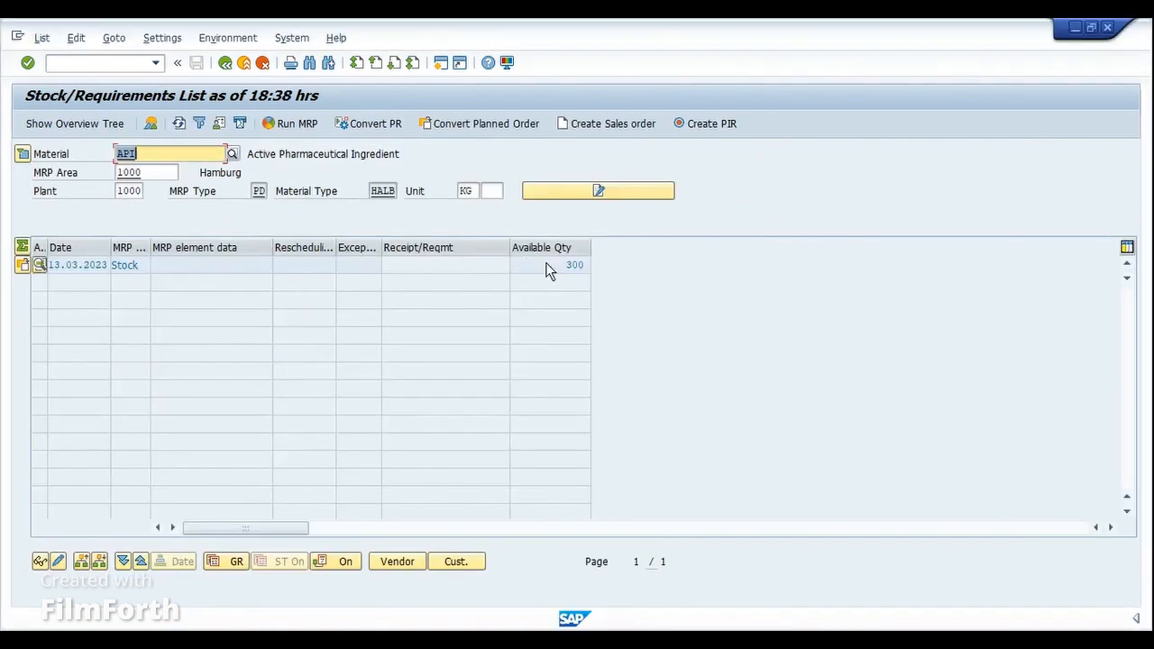
left_click(566, 270)
left_click_drag(566, 270, 583, 270)
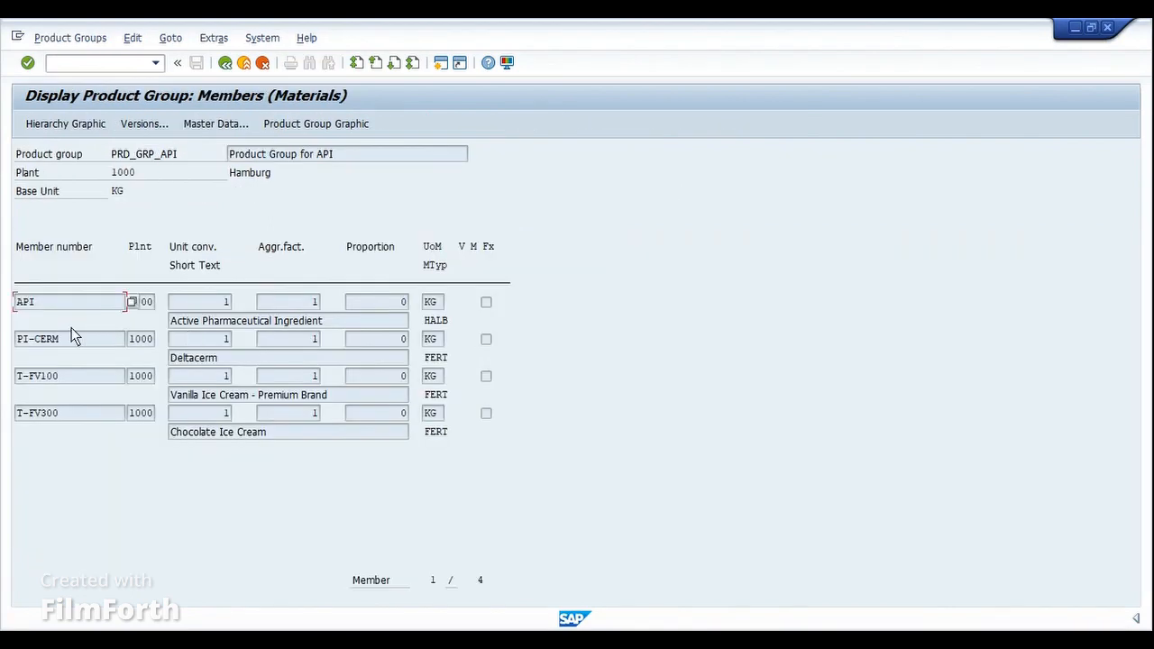
Copy member number PI-CERM from the product group, display its stock/requirements list and check the available quantity.
left_click_drag(61, 338, 13, 338)
key("ctrl+c")
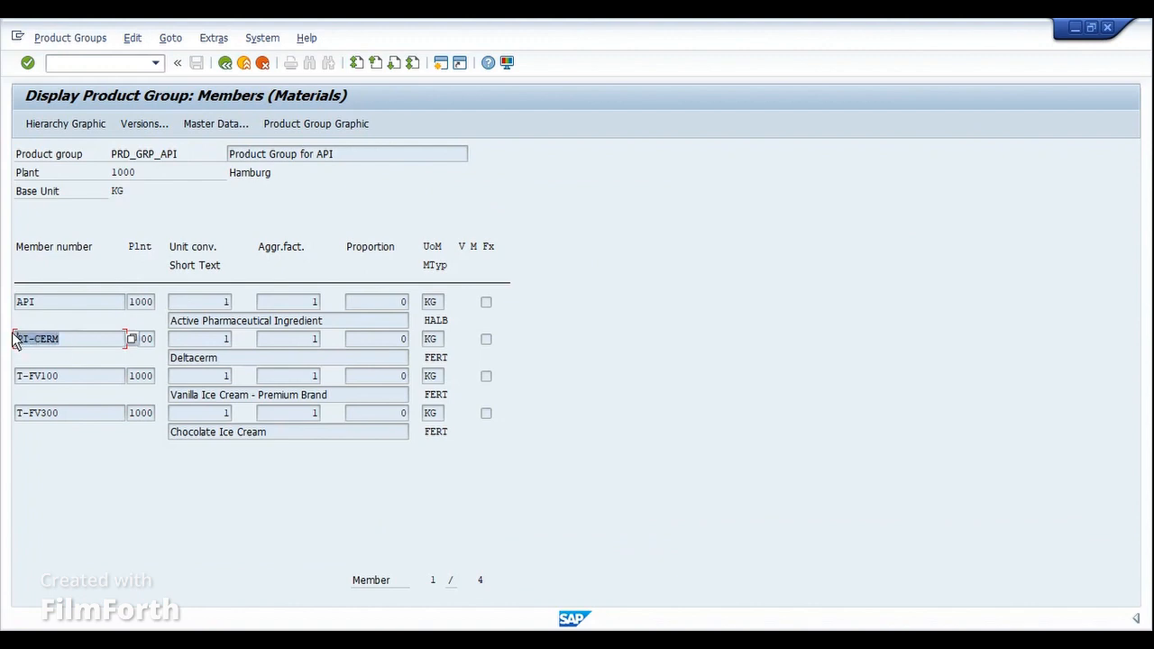
key("alt+Tab")
double_click(194, 154)
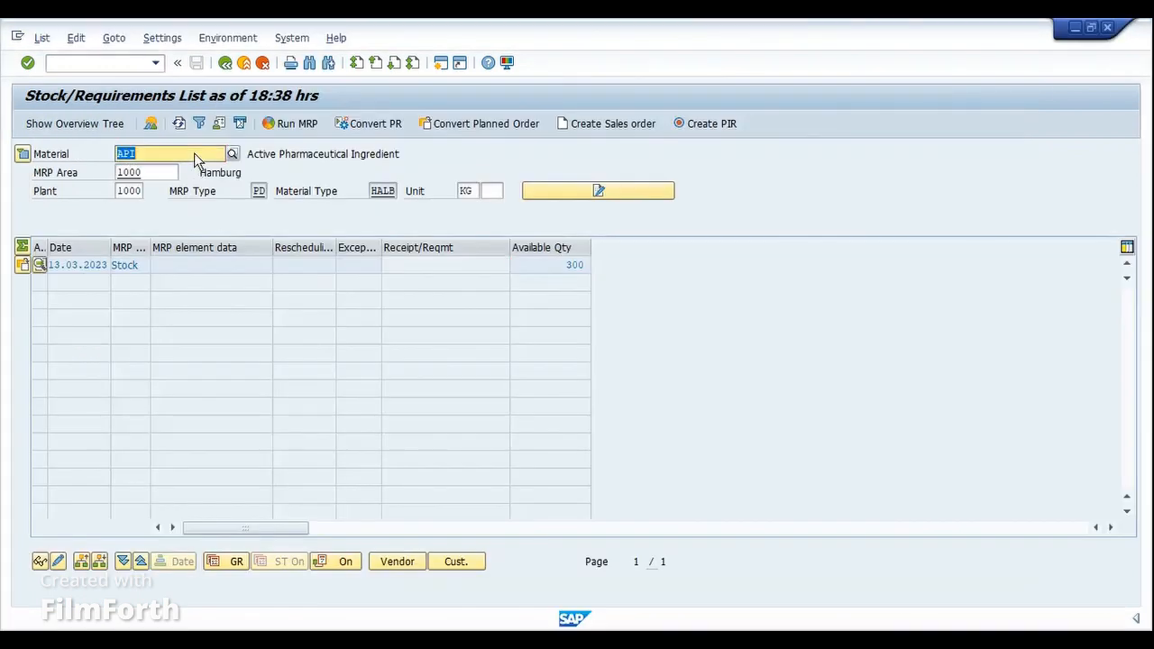
key("ctrl+v")
key("Return")
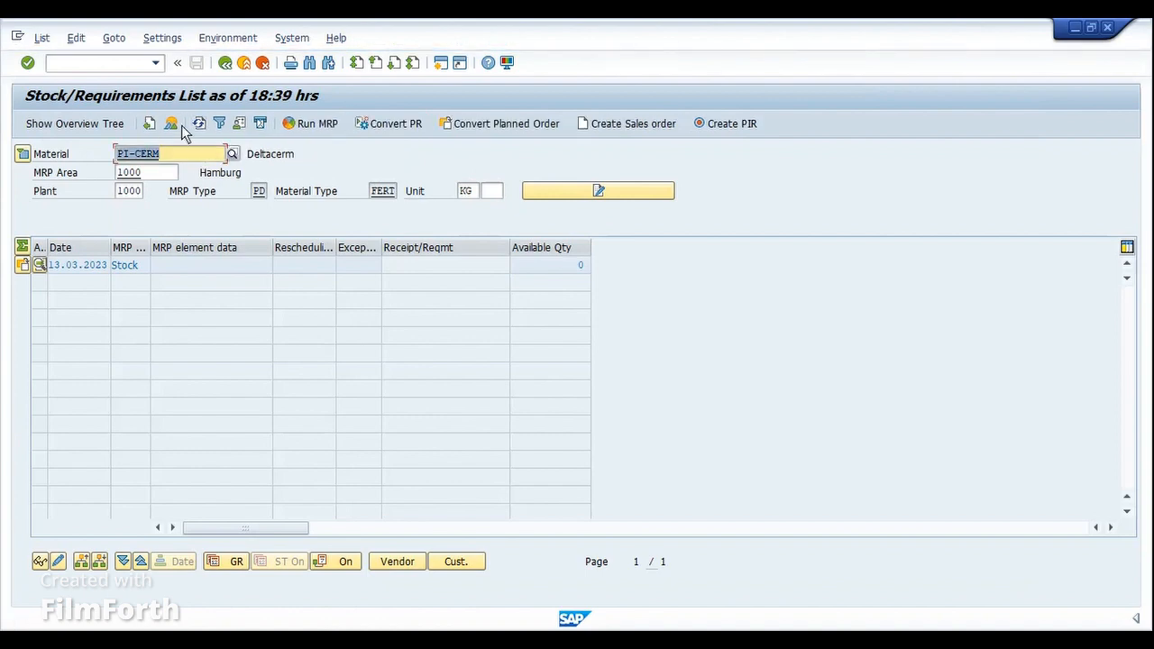
left_click(181, 125)
left_click(202, 125)
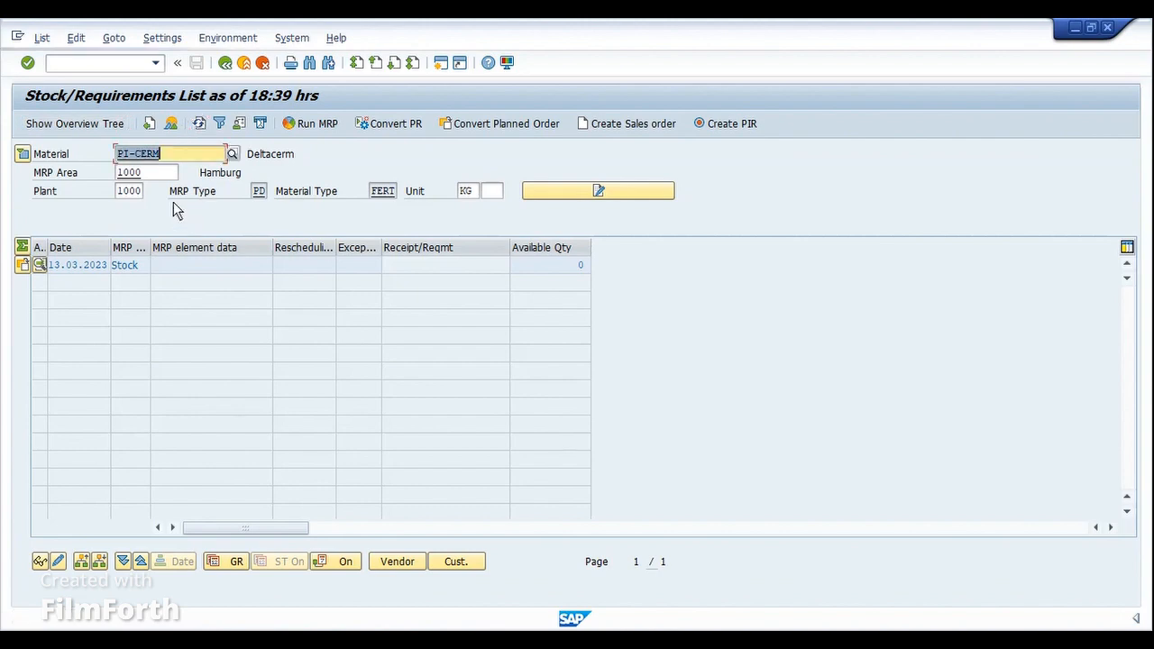
left_click(582, 268)
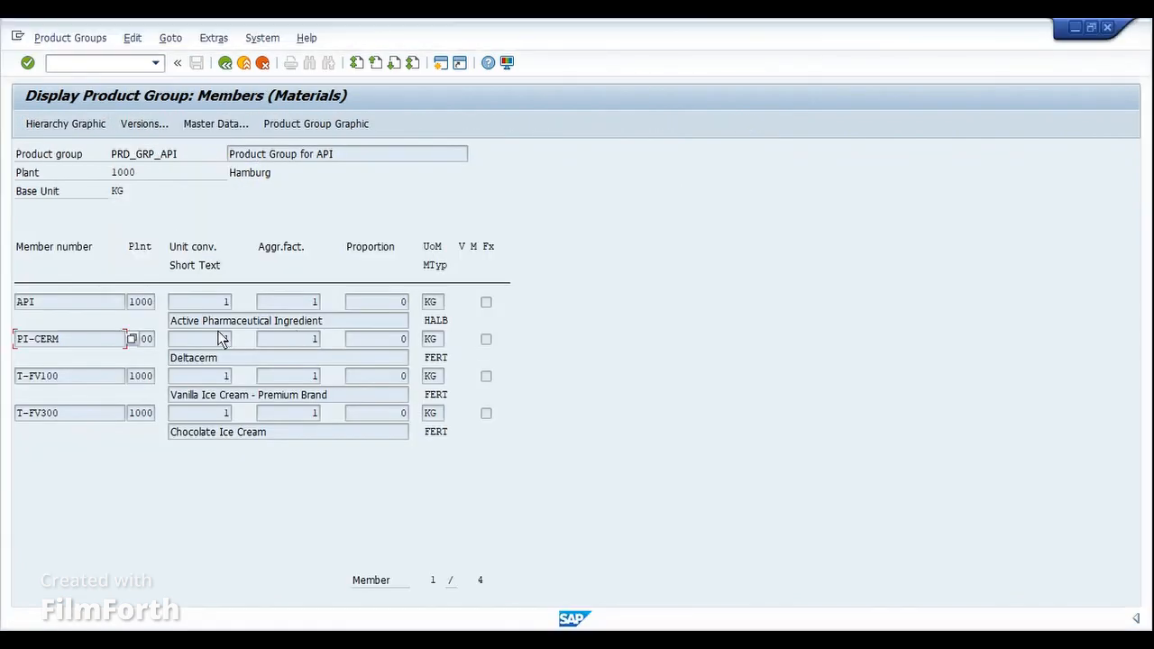
Display and refresh the stock/requirements list for product group member T-FV100 in MRP area 1000.
left_click(62, 378)
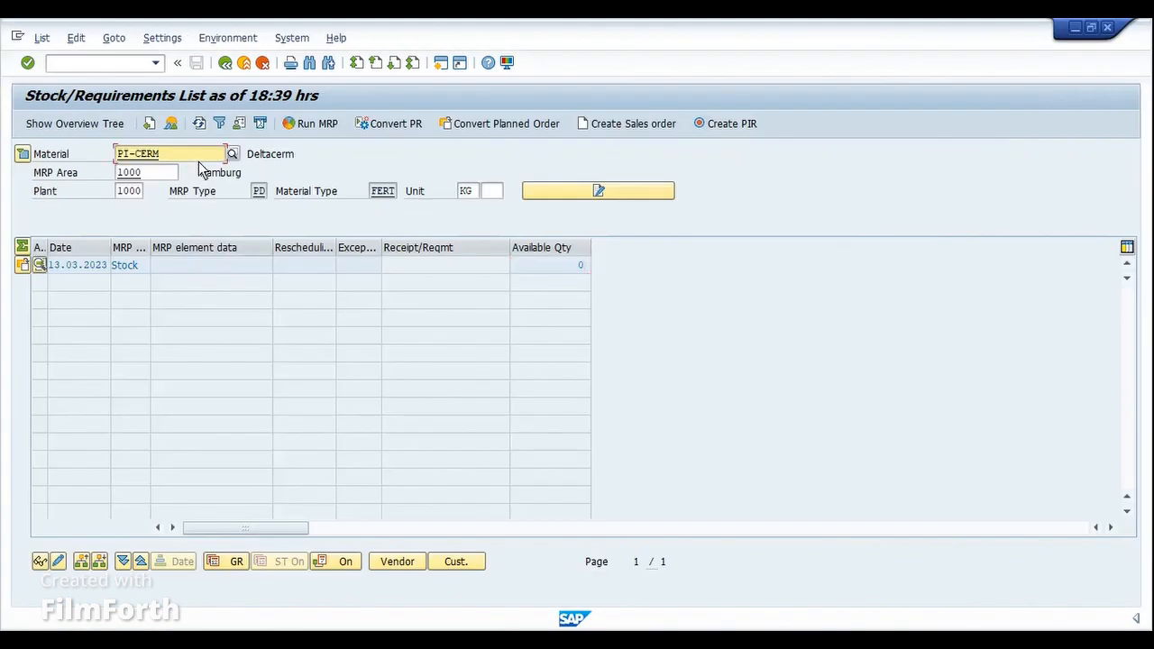
key("ctrl+a")
type("T-FV100")
key("Tab")
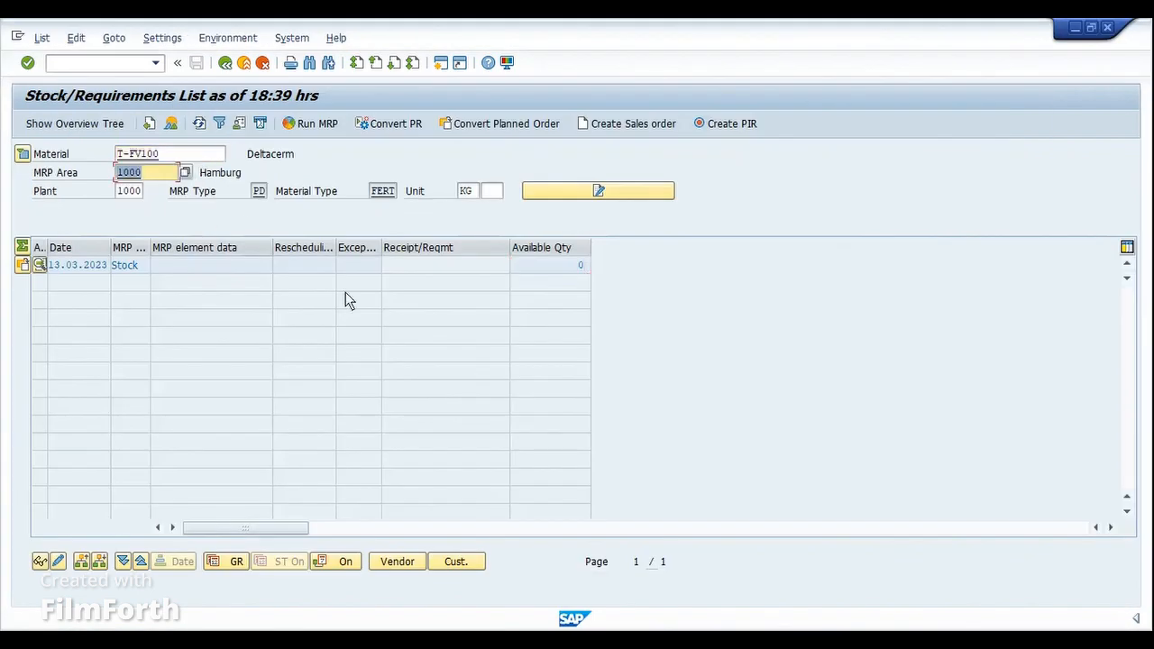
key("Return")
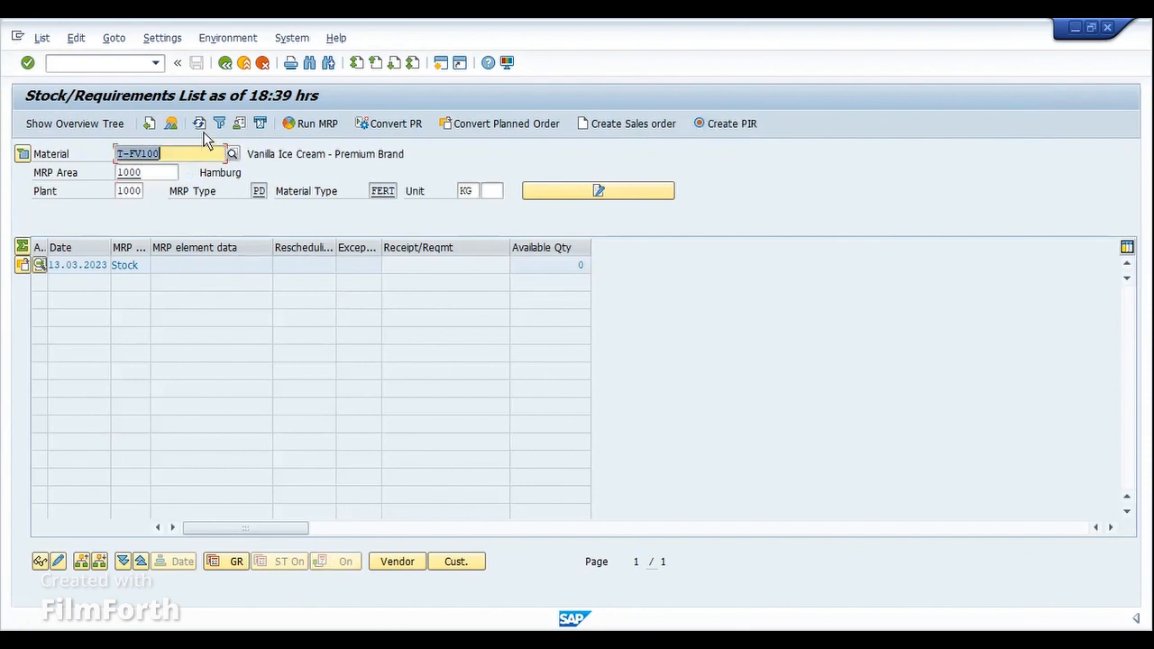
left_click(204, 127)
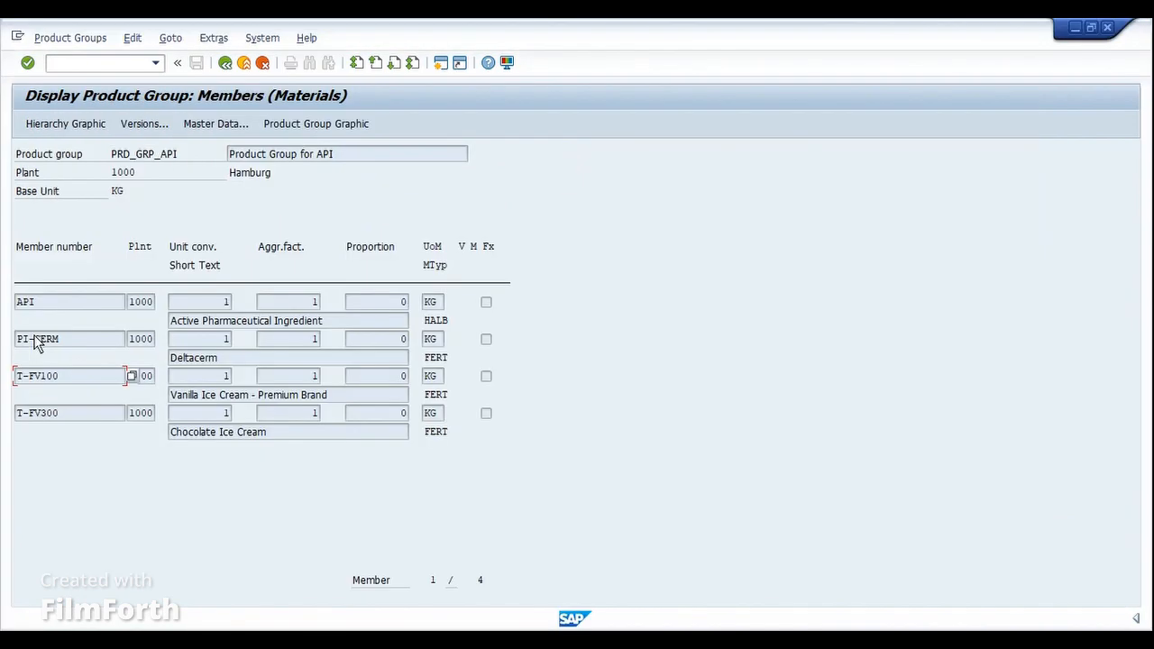
Check the stock/requirements list for product group member T-FV300 and return to the version 008 rough-cut plan.
left_click_drag(74, 420, 18, 417)
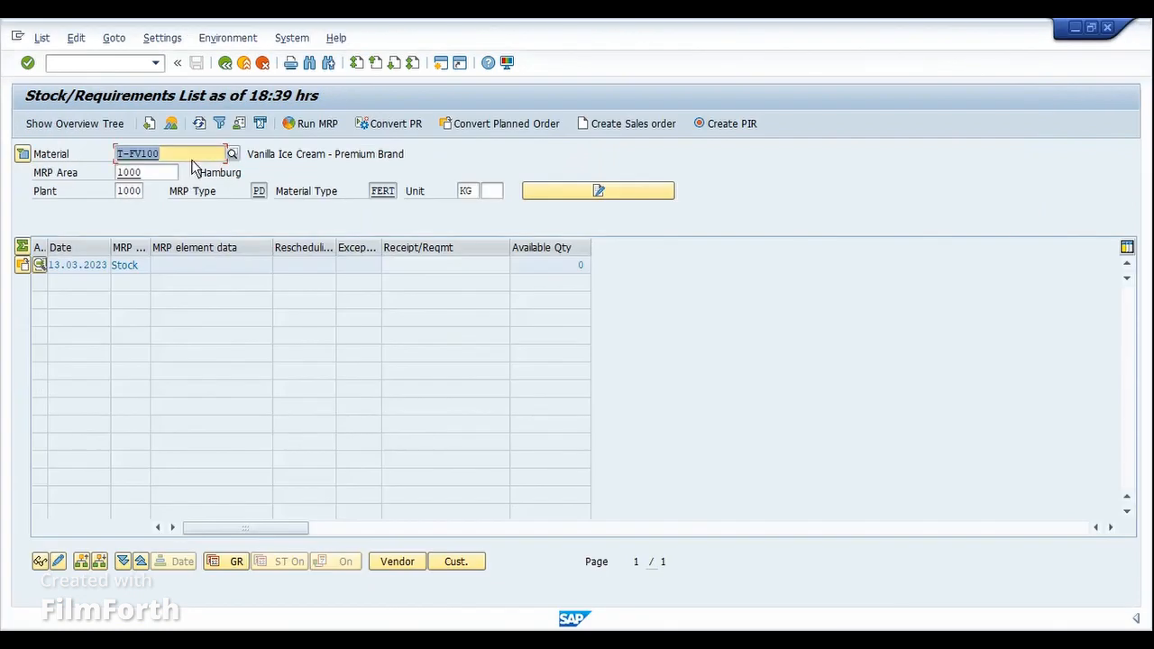
key("Return")
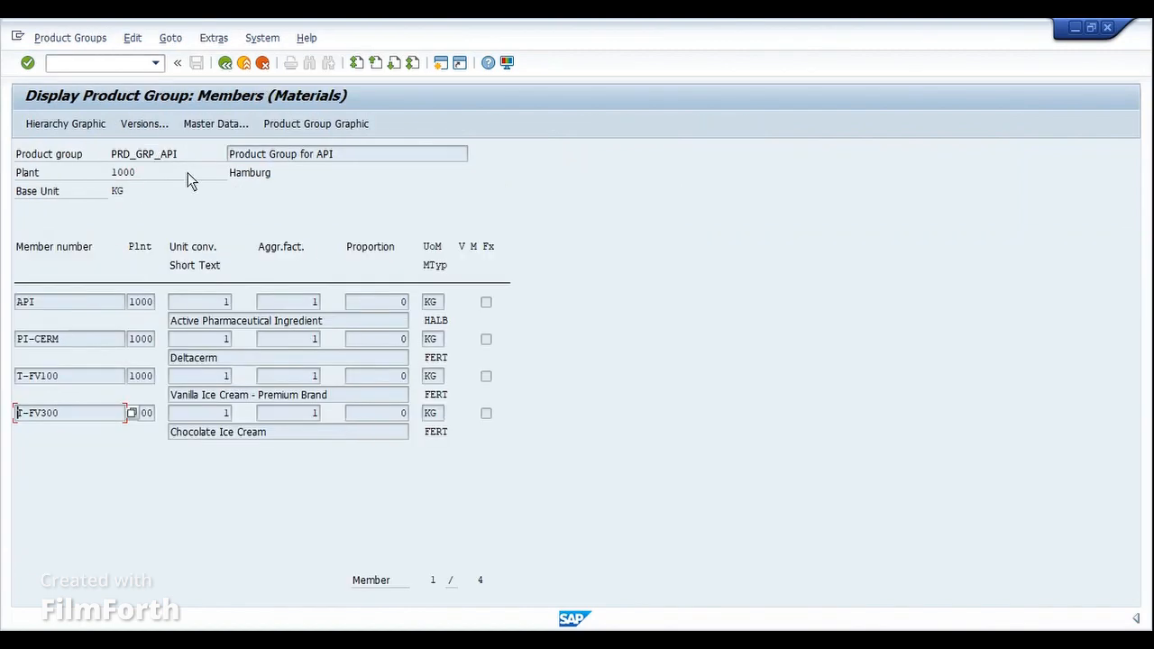
left_click(472, 640)
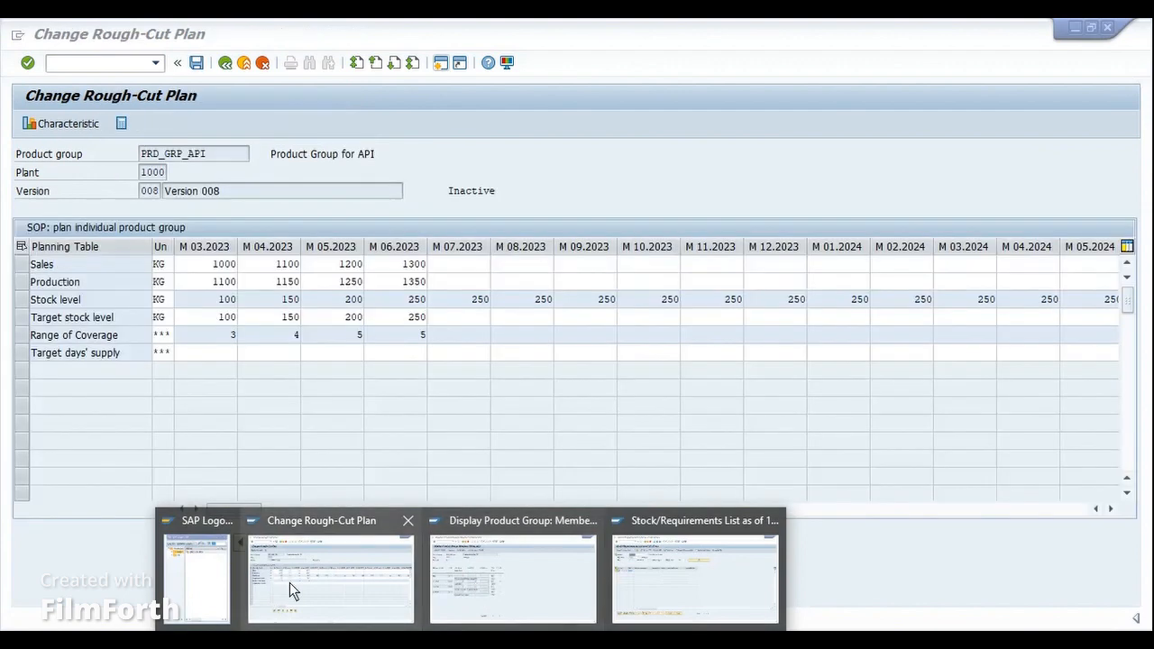
left_click(289, 583)
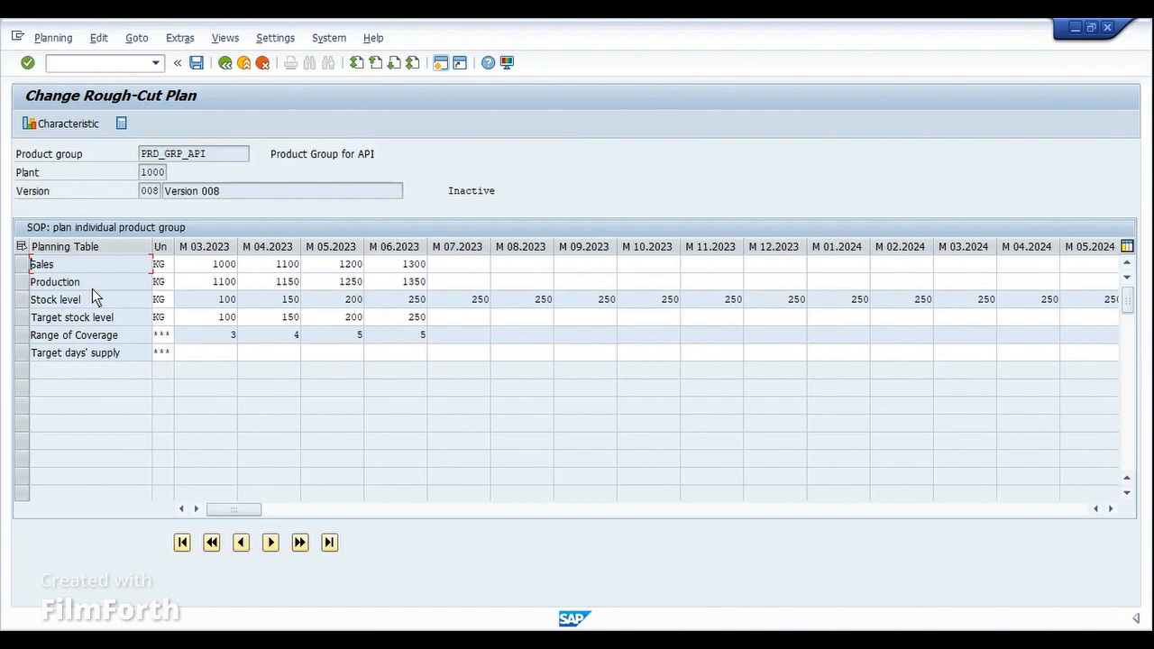
Return to the stock/requirements list and check the strategy group of material T-FV100 in the material data overview.
mouse_move(441, 629)
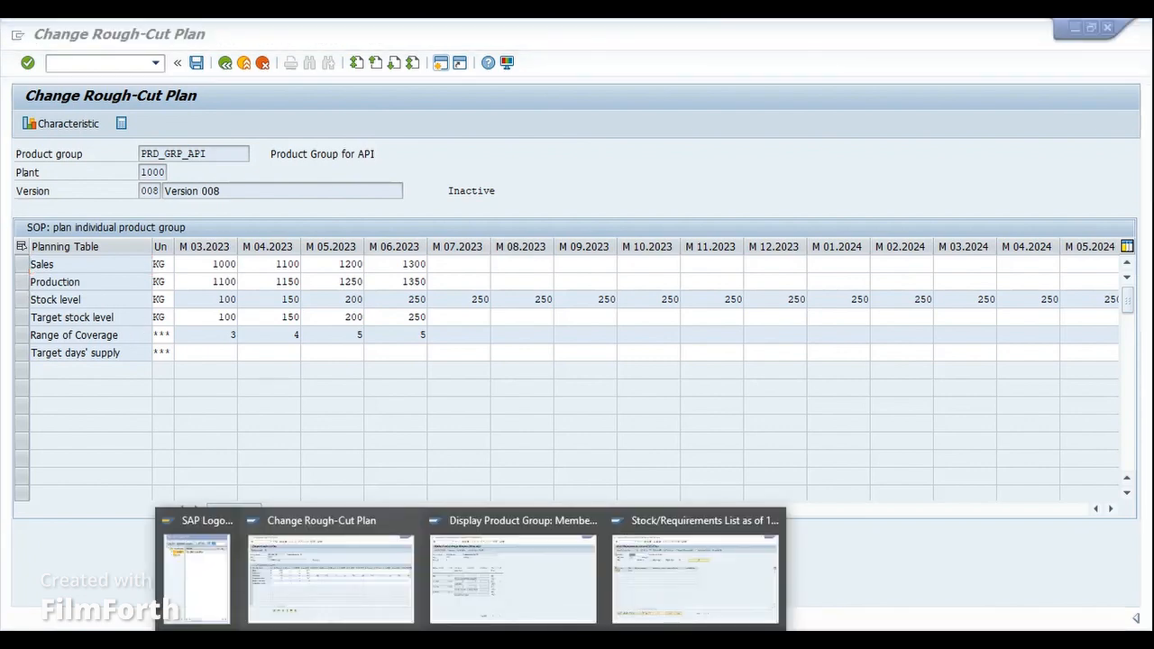
left_click(671, 586)
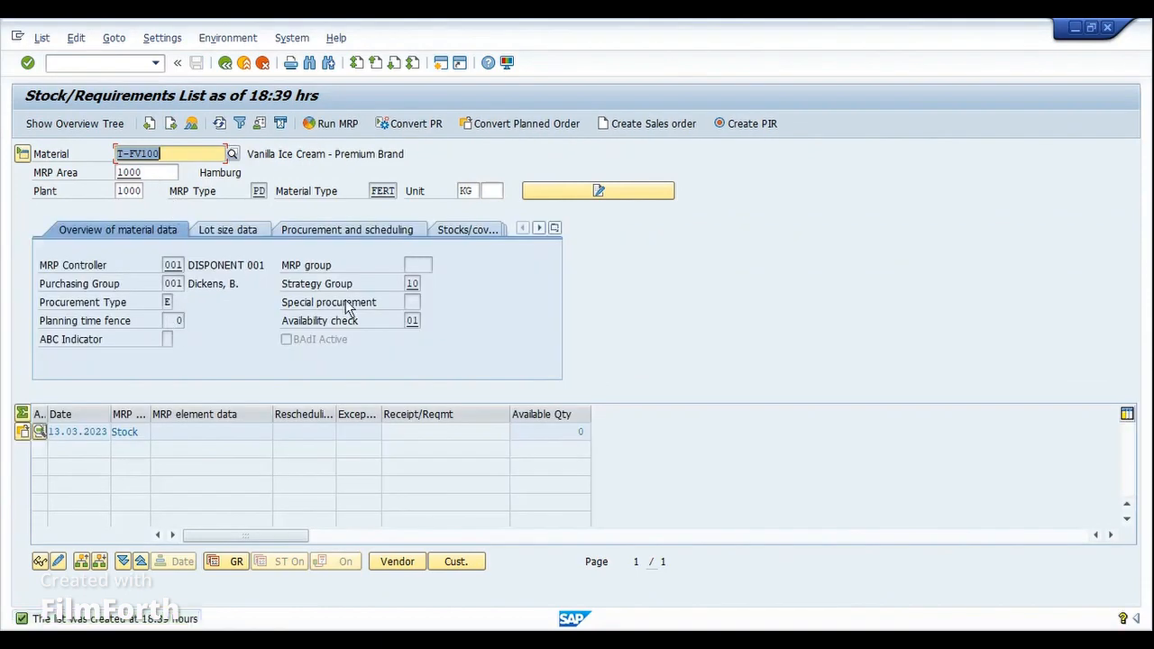
left_click(164, 155)
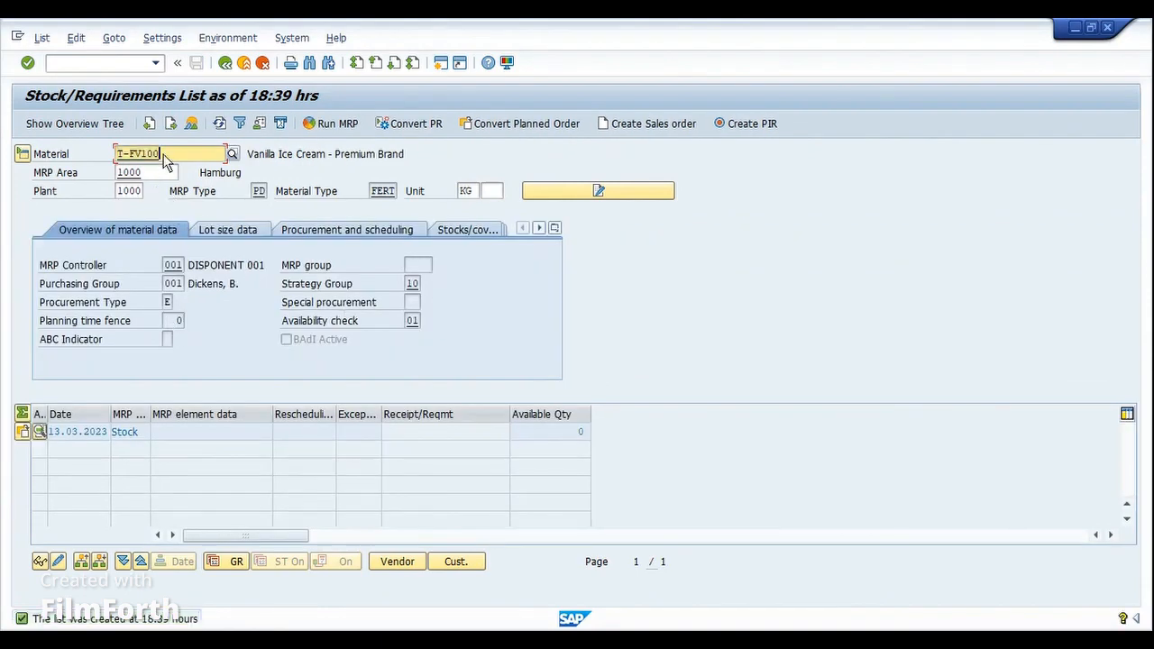
left_click(417, 288)
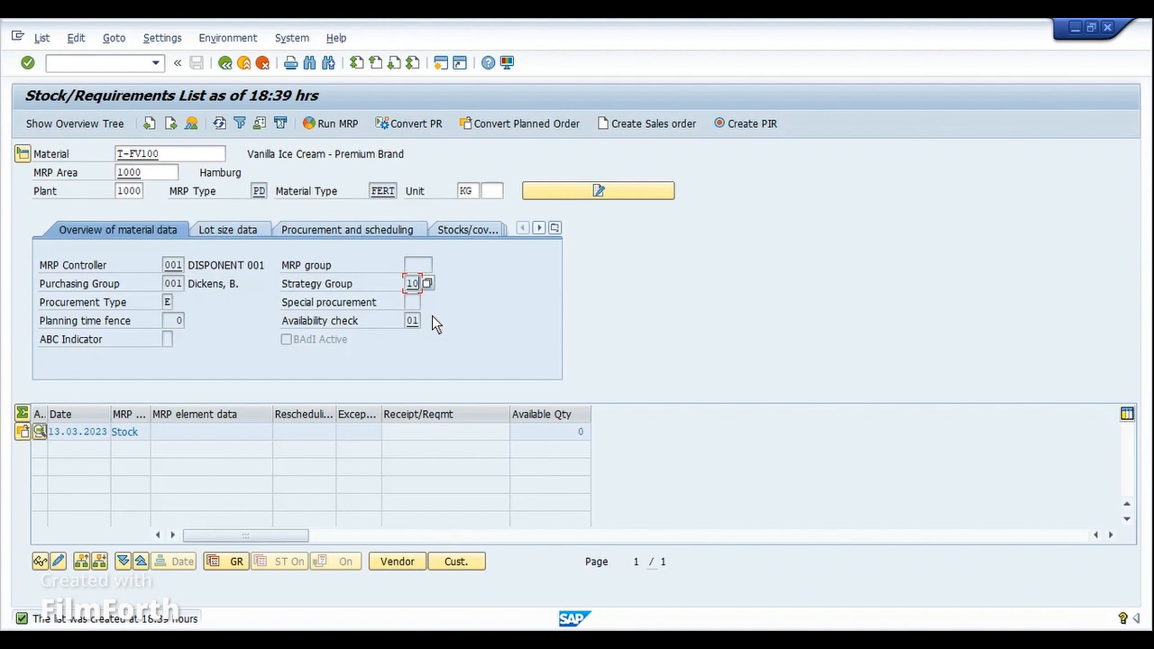
Switch back to the version 008 rough-cut plan of PRD_GRP_API and select the Sales row.
left_click(471, 639)
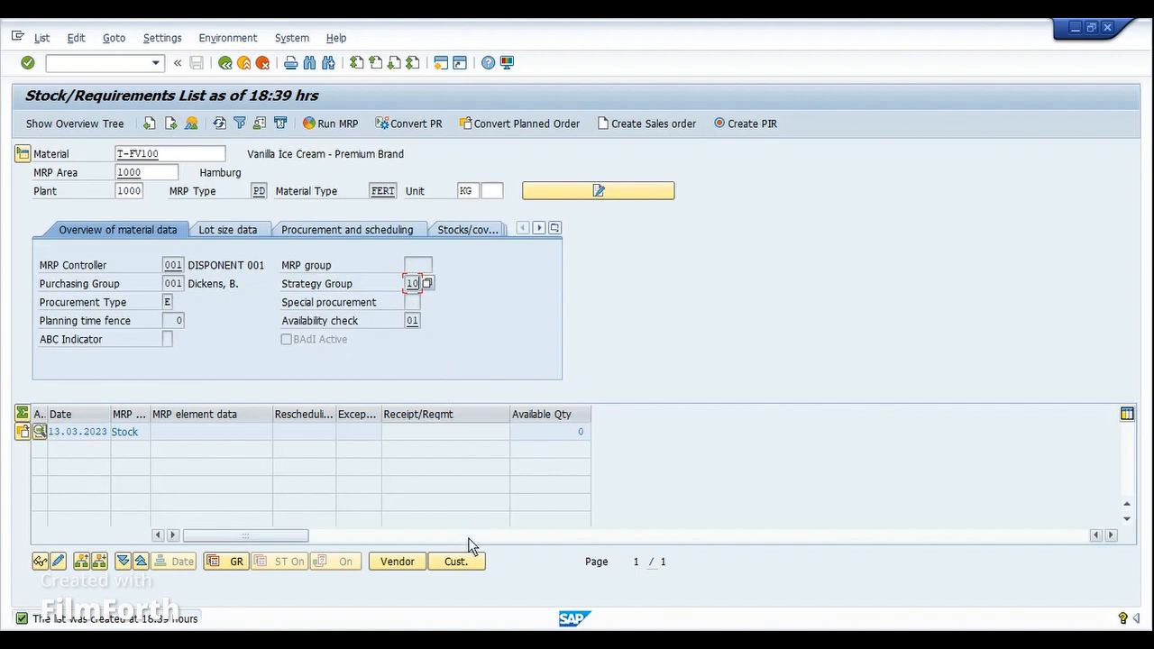
mouse_move(472, 620)
left_click(365, 558)
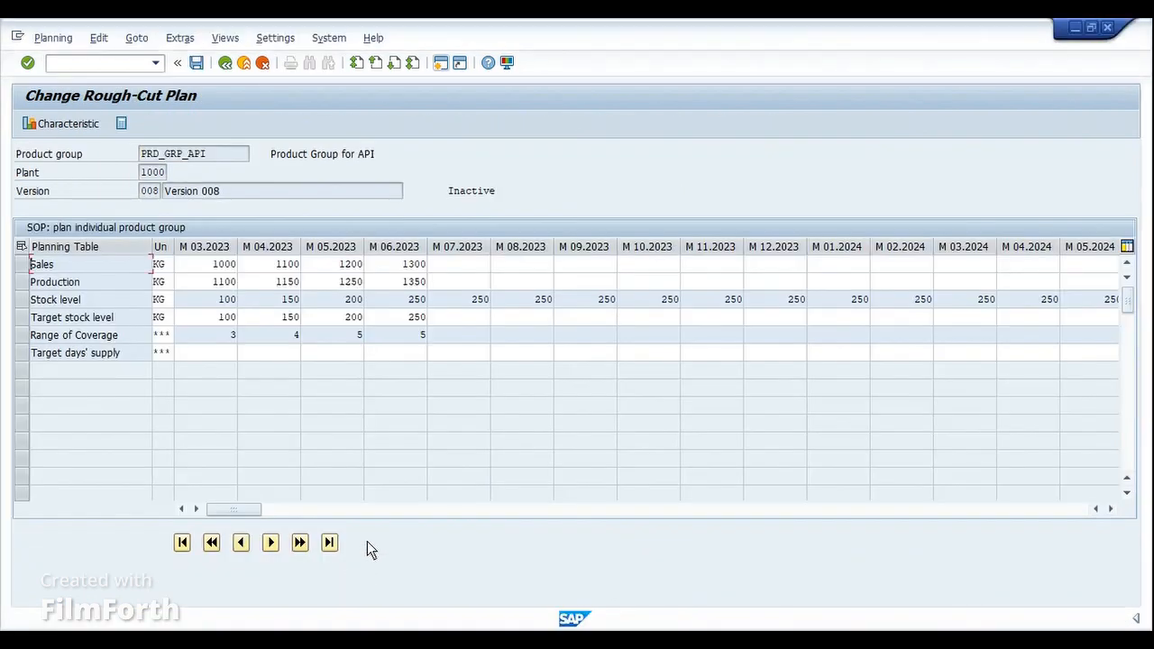
left_click(21, 265)
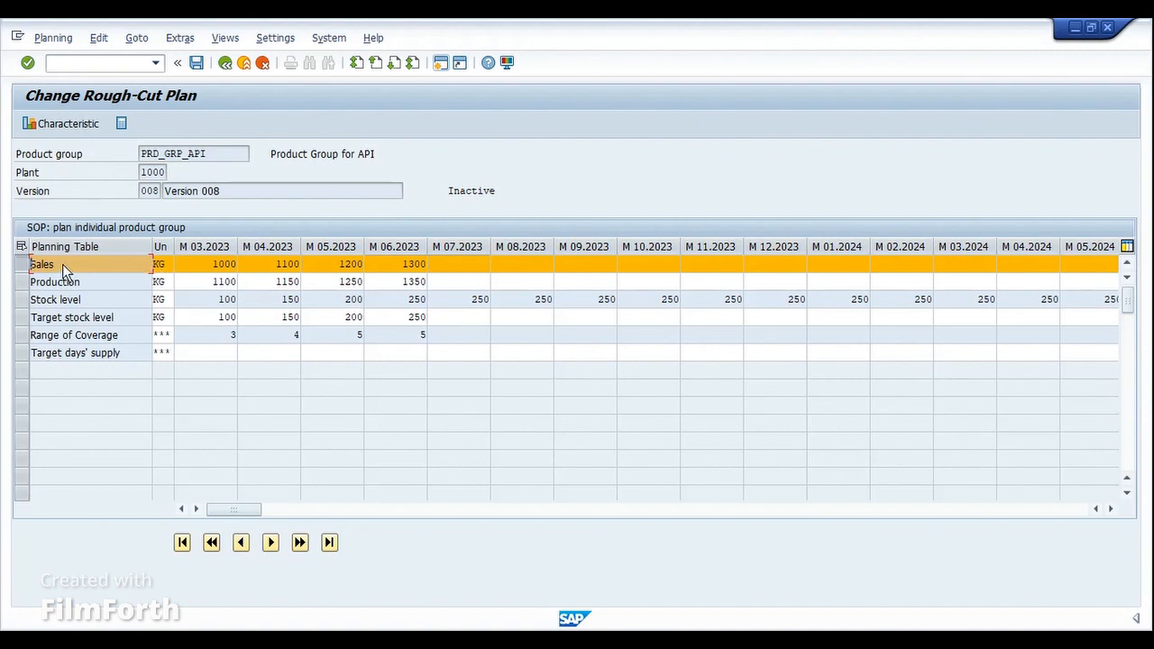
Start the transfer of the PRD_GRP_API rough-cut plan to Demand Management, saving the planning values first.
left_click(136, 38)
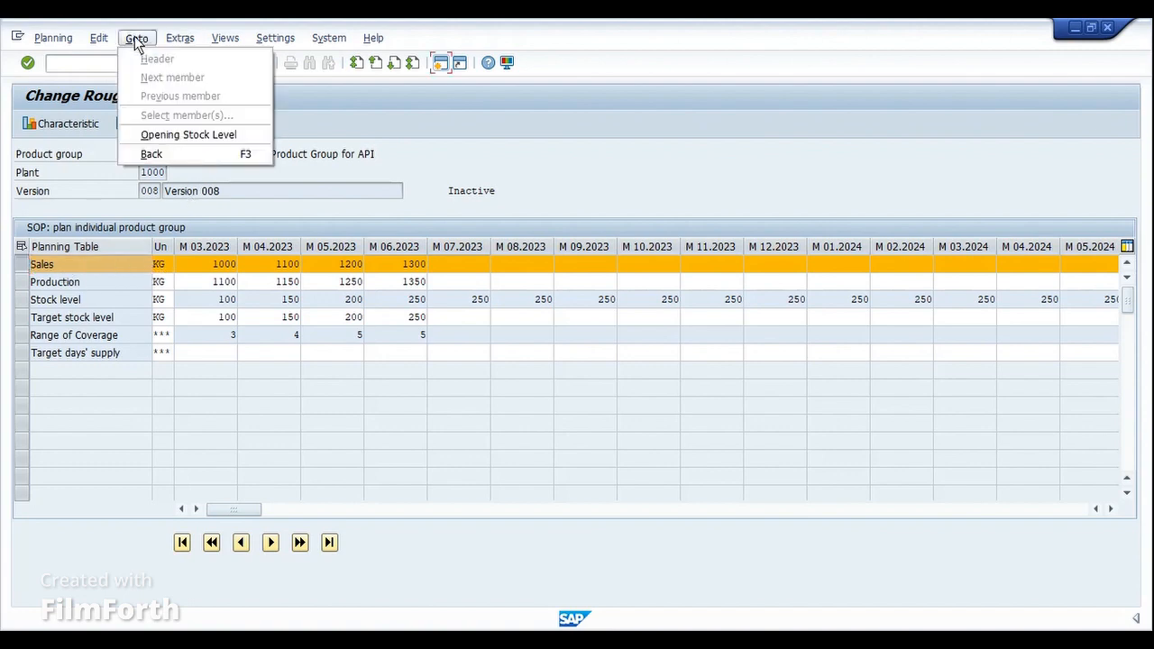
mouse_move(181, 43)
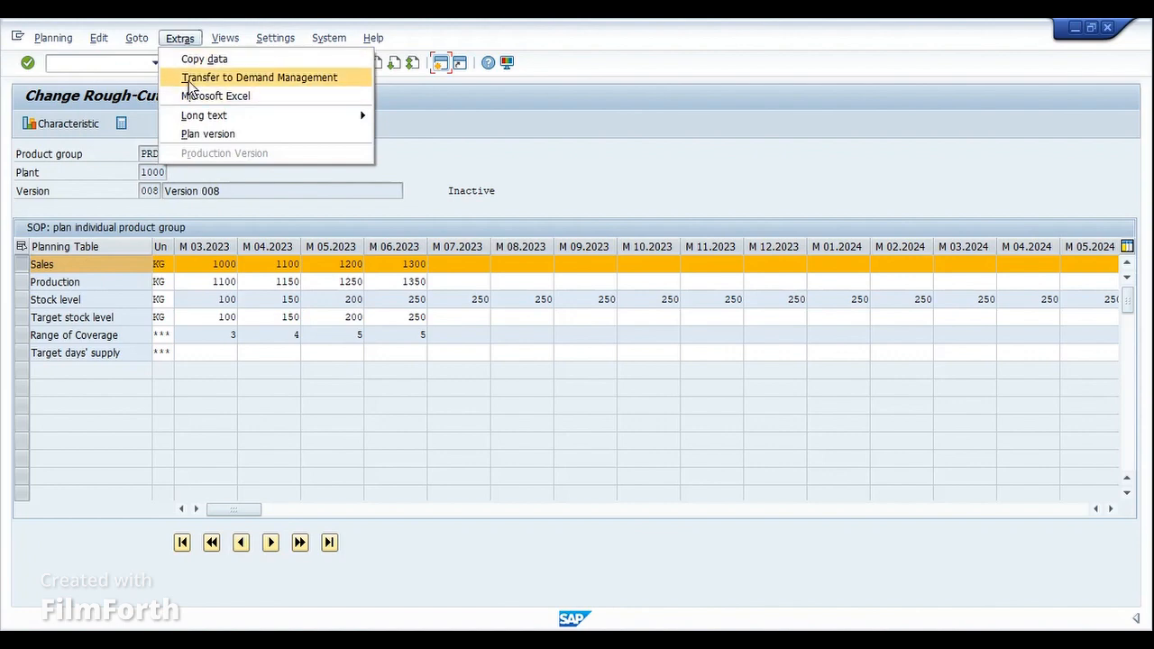
left_click(252, 77)
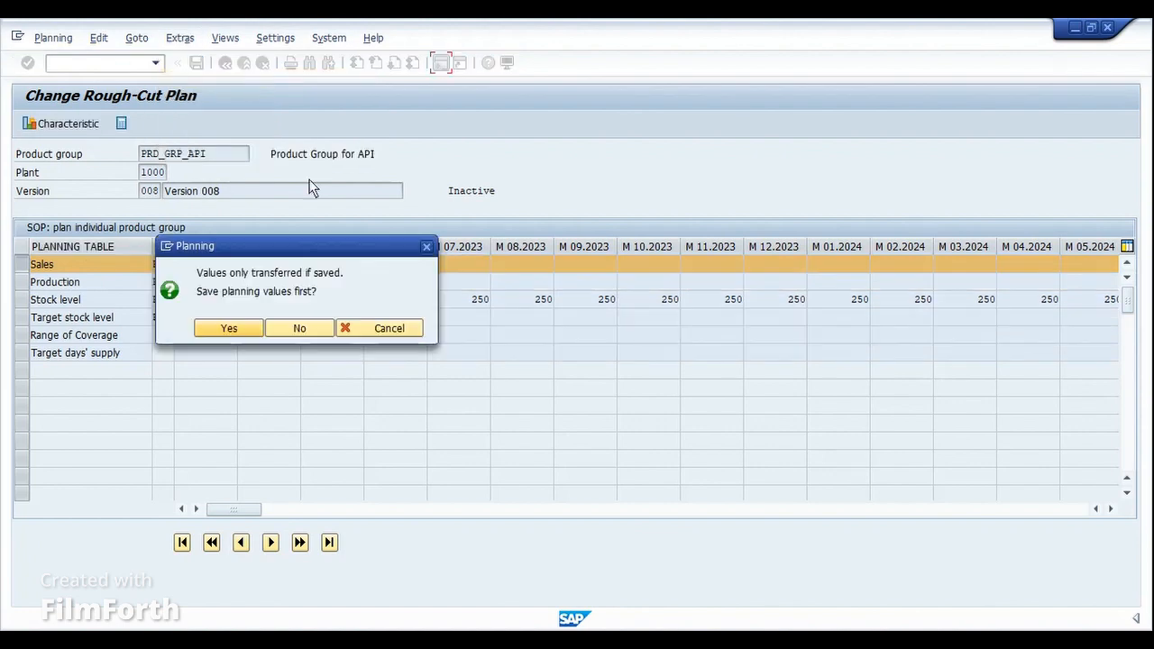
left_click(231, 328)
left_click(181, 39)
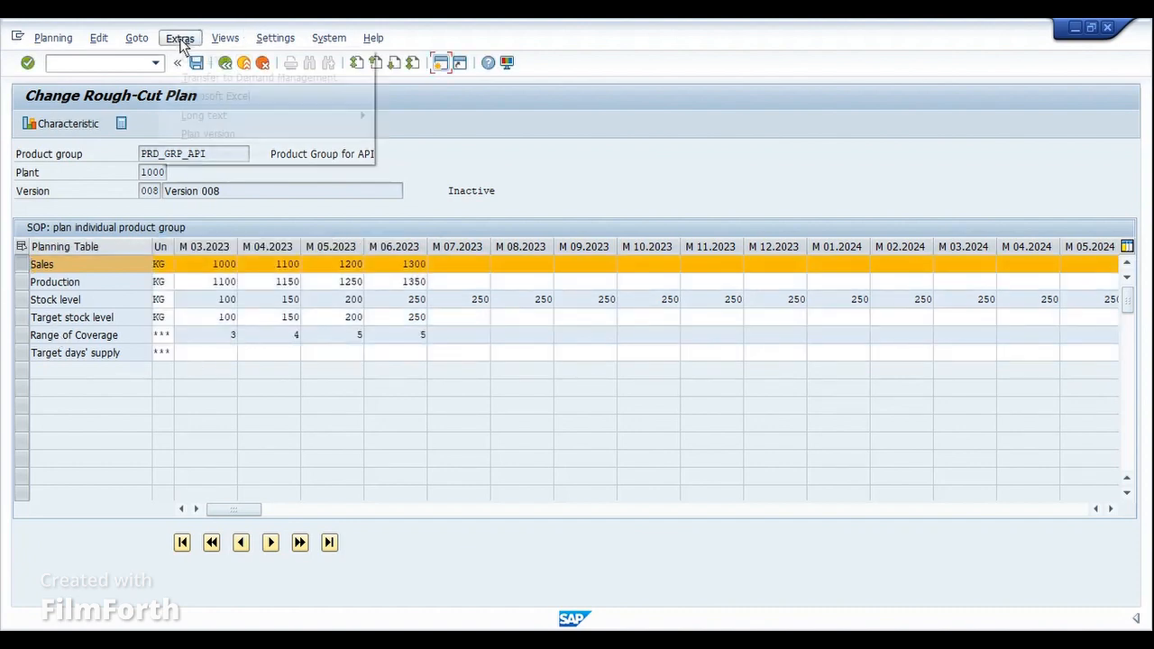
left_click(190, 79)
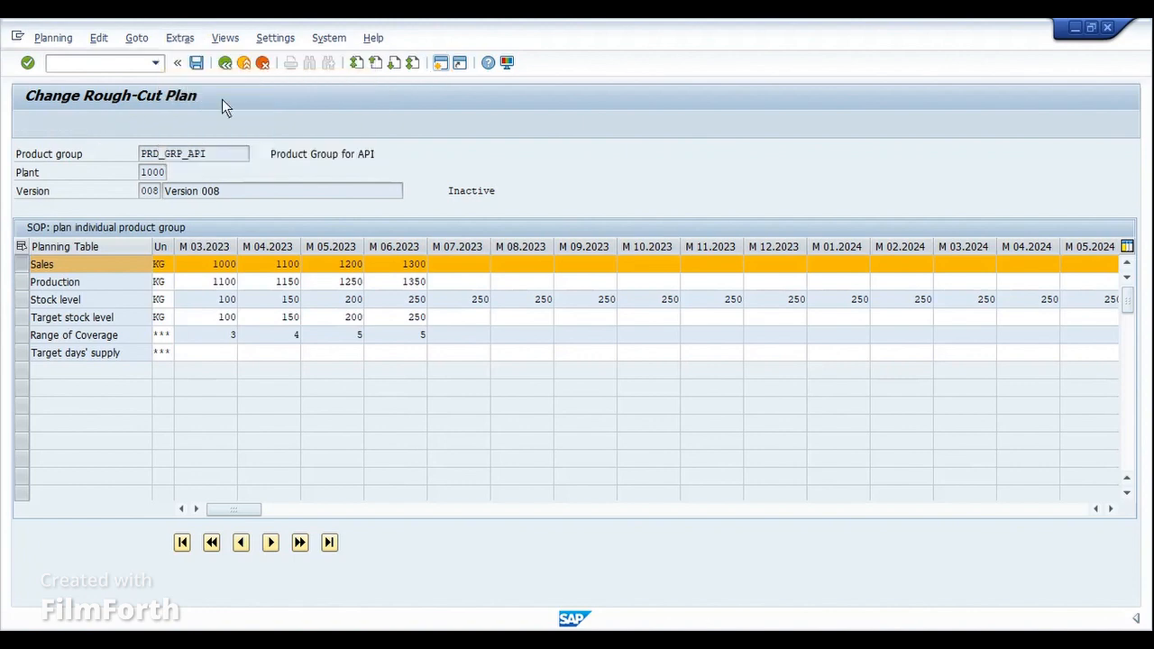
left_click(247, 331)
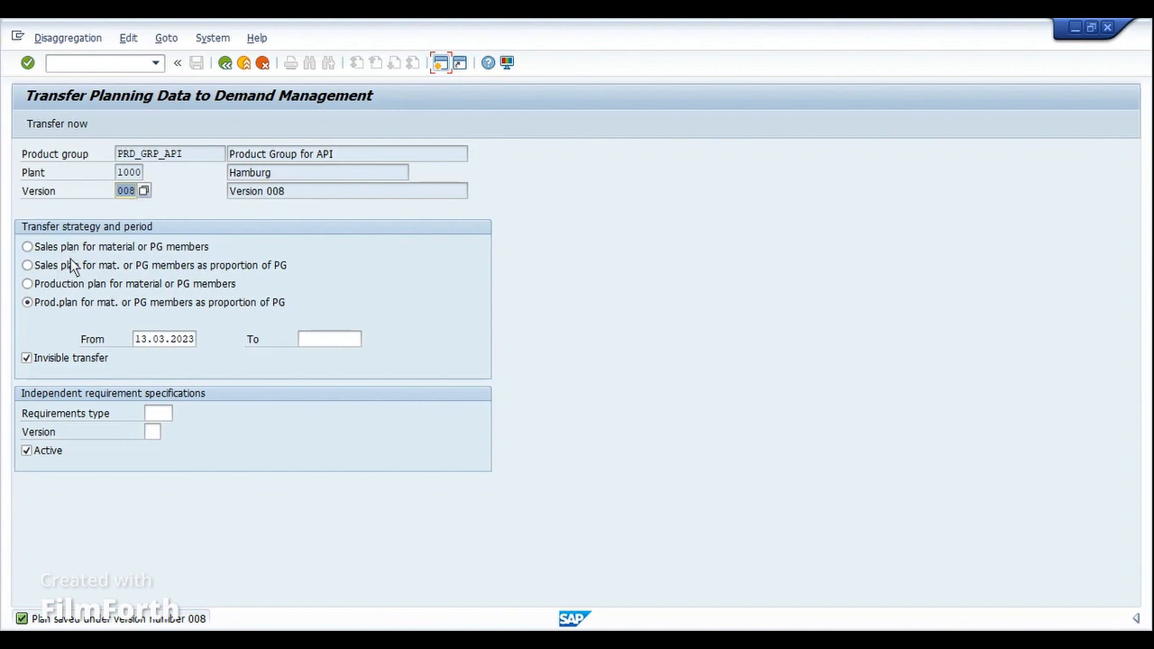
Set the transfer strategy to the sales plan for material or PG members as proportion of PG.
left_click(34, 248)
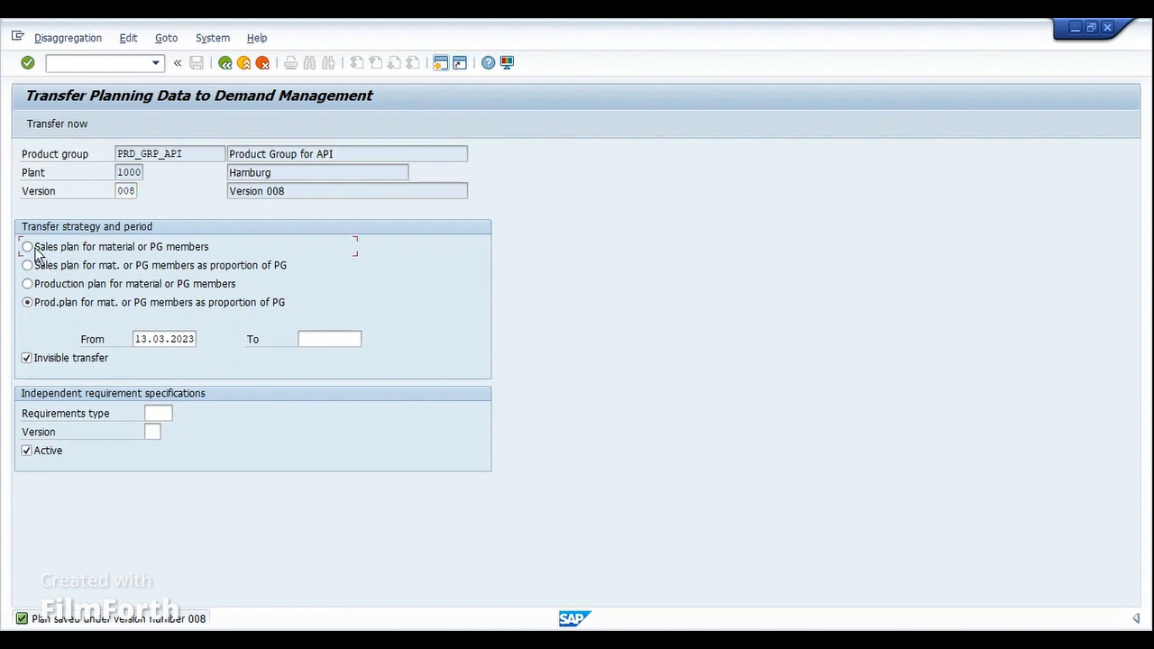
left_click(145, 252)
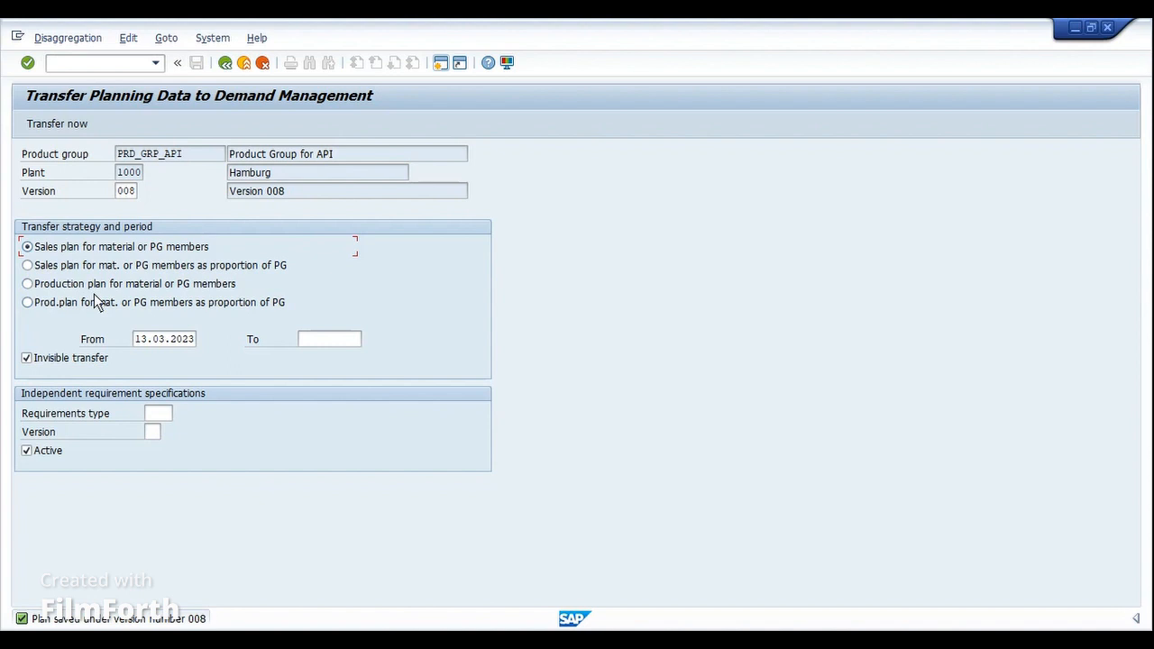
left_click(28, 265)
Set requirements type LSF and version 01 for the independent requirements, leave the end date empty, and run the transfer.
left_click(155, 414)
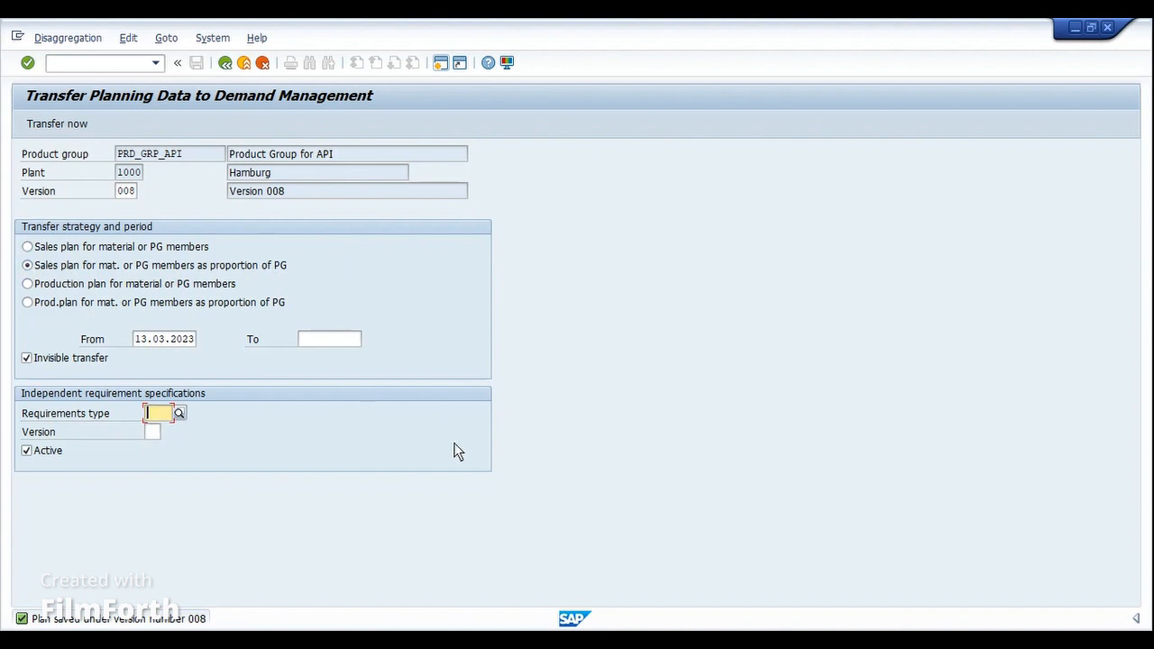
type("1sf")
key("Tab")
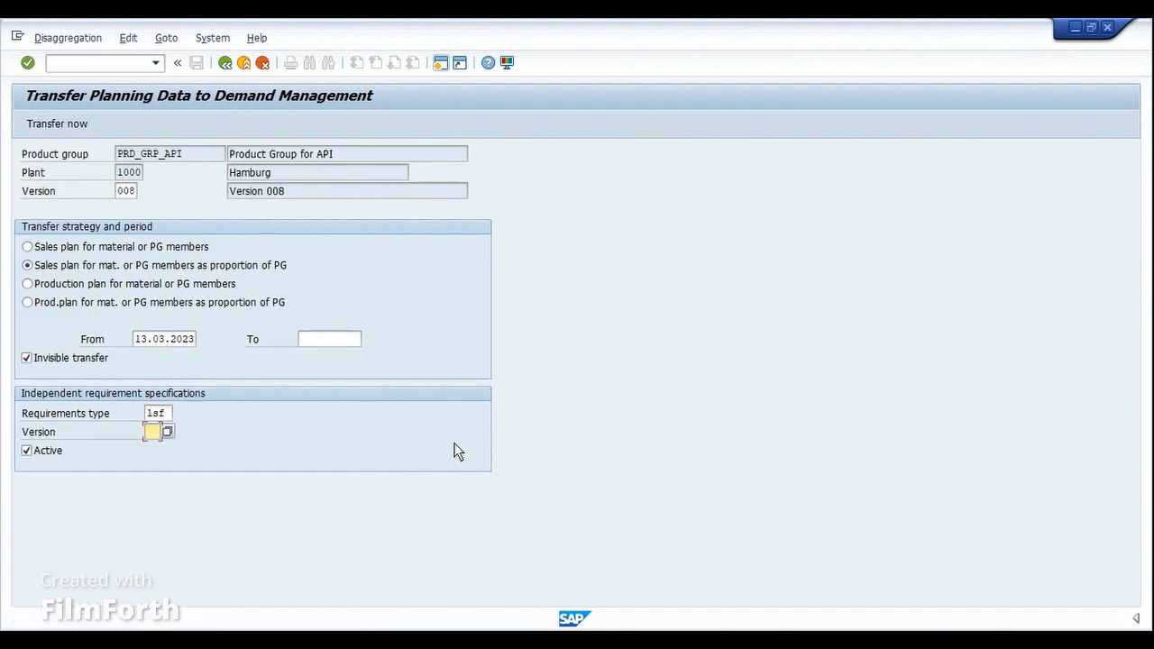
type("01")
left_click(335, 345)
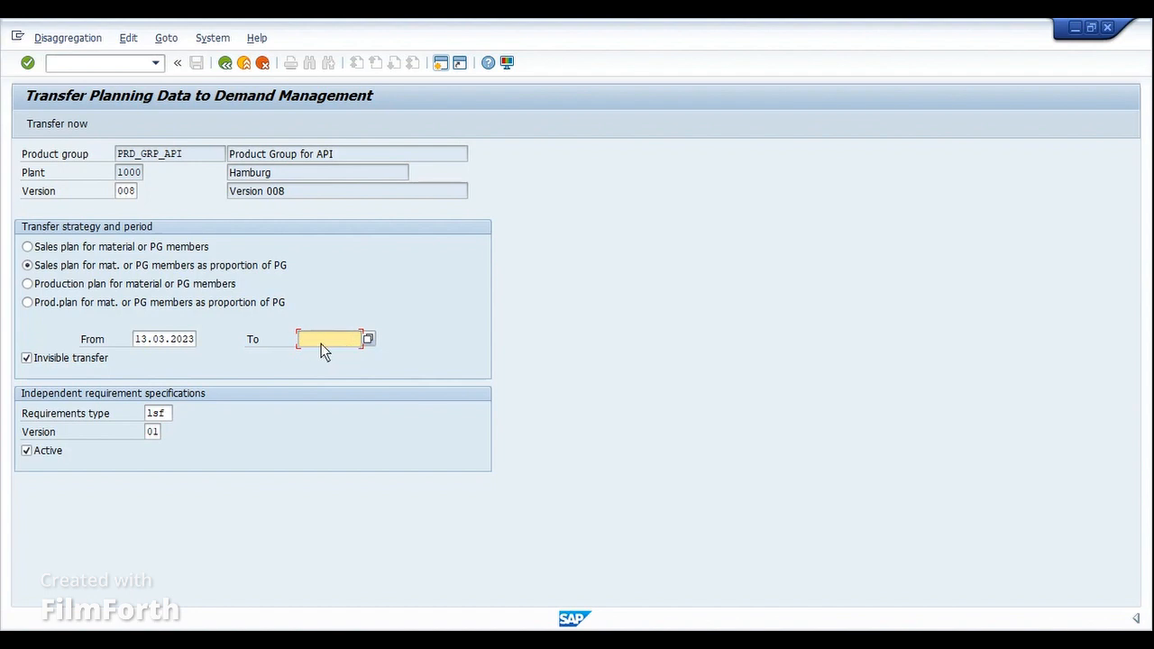
left_click(55, 124)
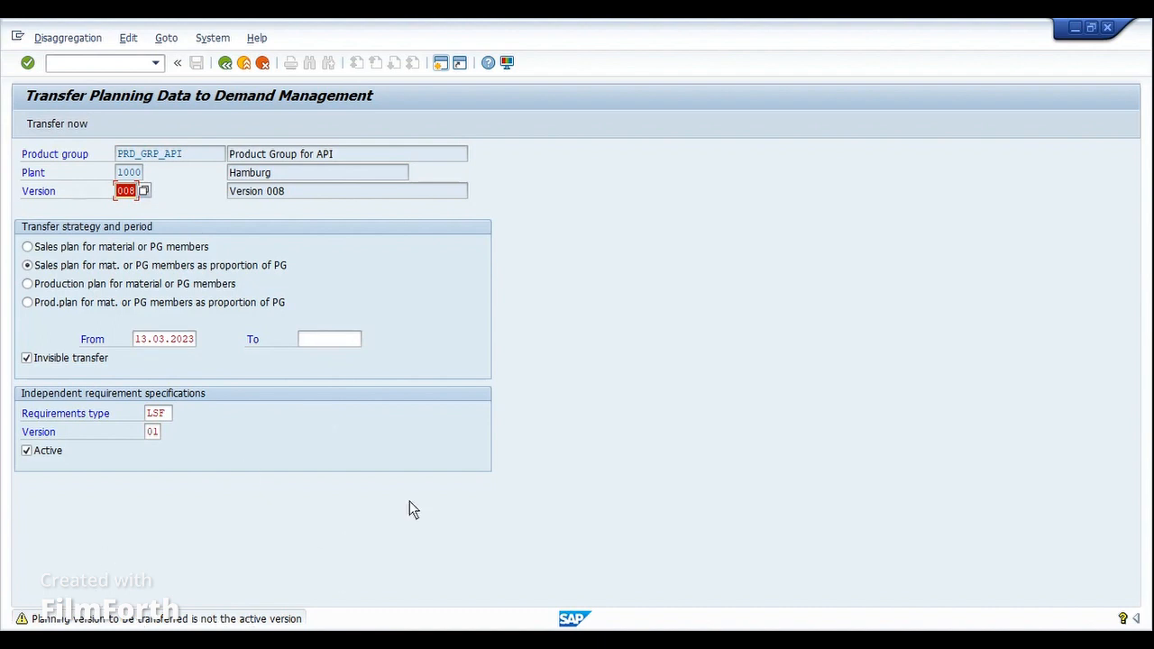
key("Return")
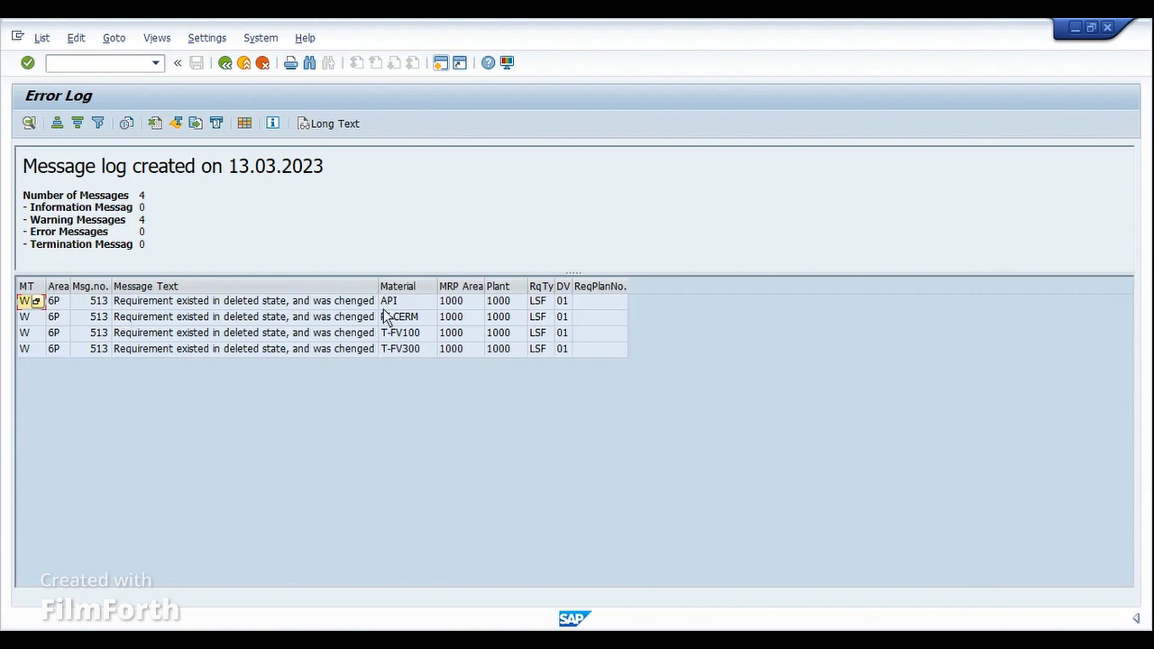
Widen the Material and requirements type columns of the message log to examine the transfer messages.
left_click_drag(437, 286, 475, 288)
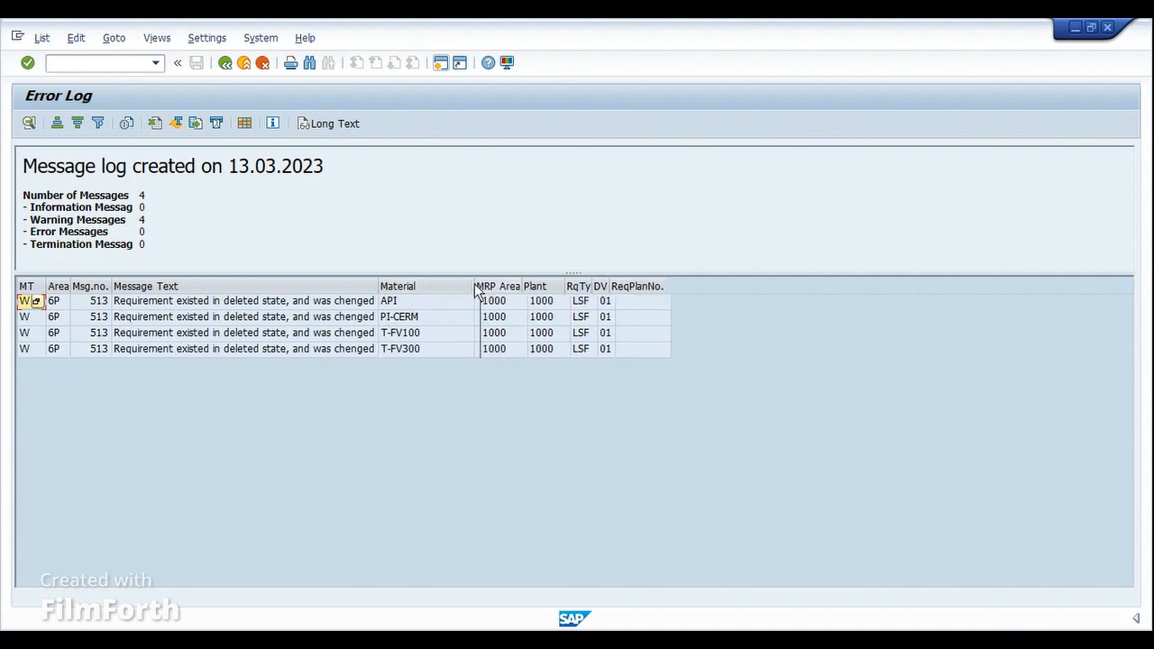
left_click(311, 308)
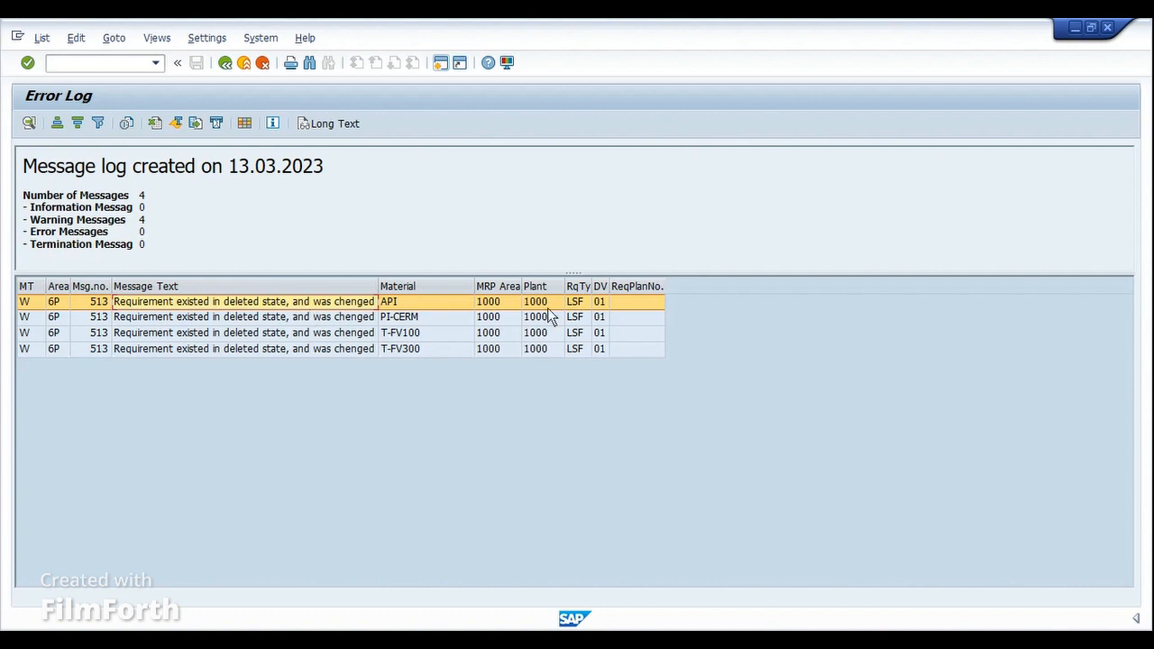
left_click_drag(591, 287, 624, 288)
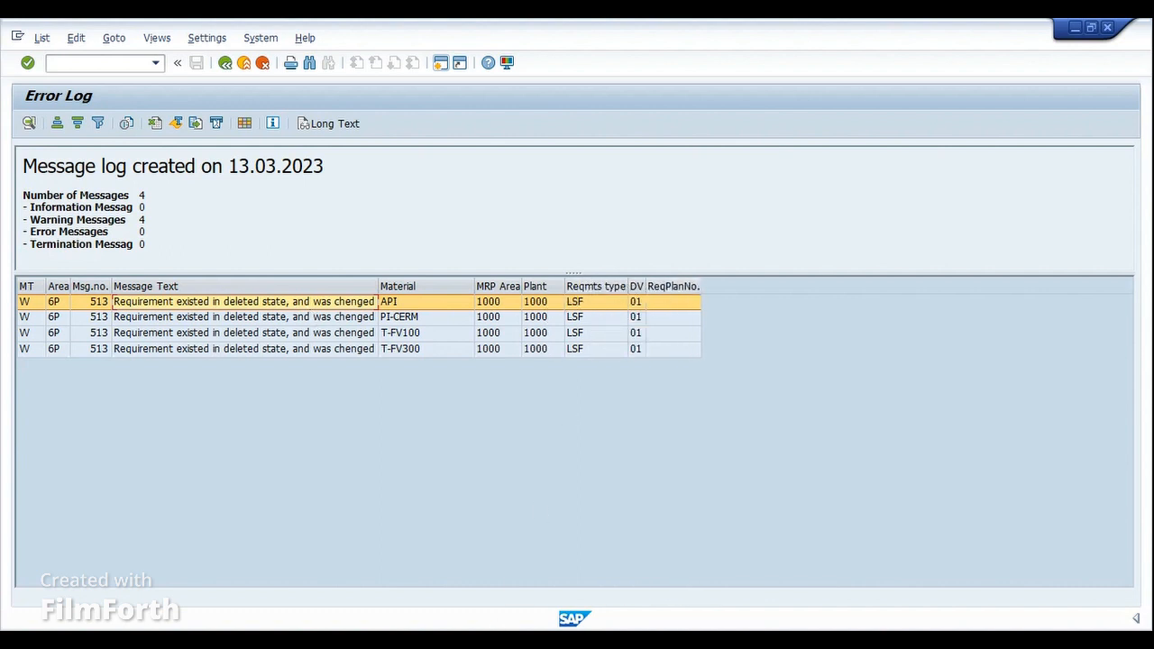
Switch to the Stock/Requirements List session for T-FV100, hide the header details and refresh the list.
left_click(656, 547)
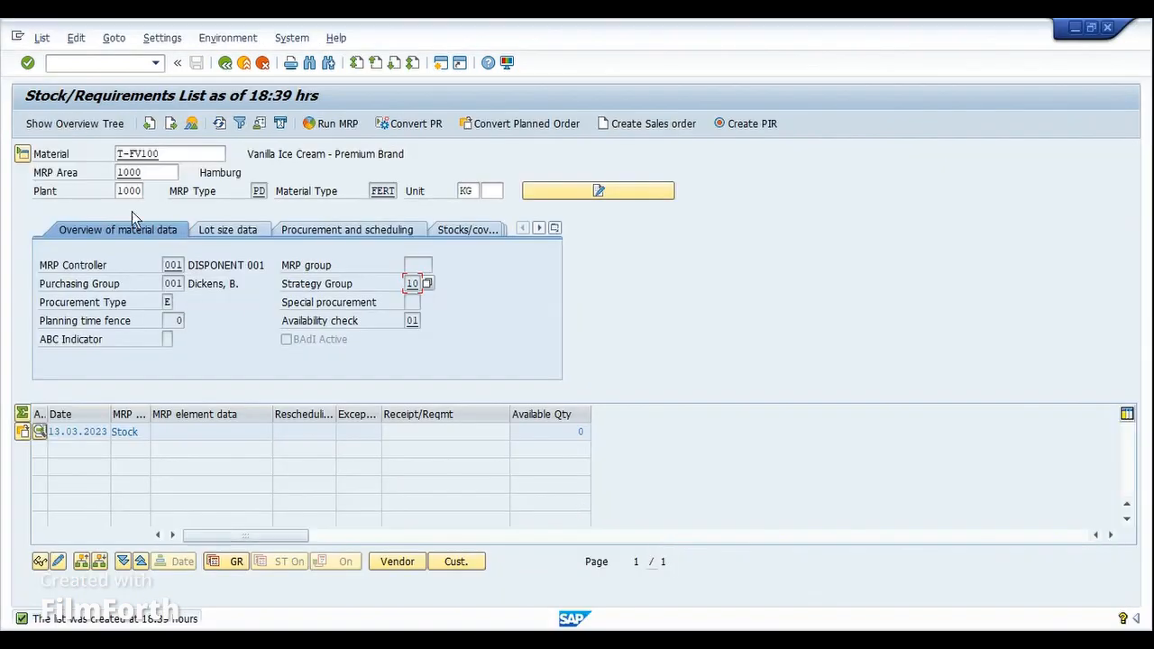
left_click(22, 154)
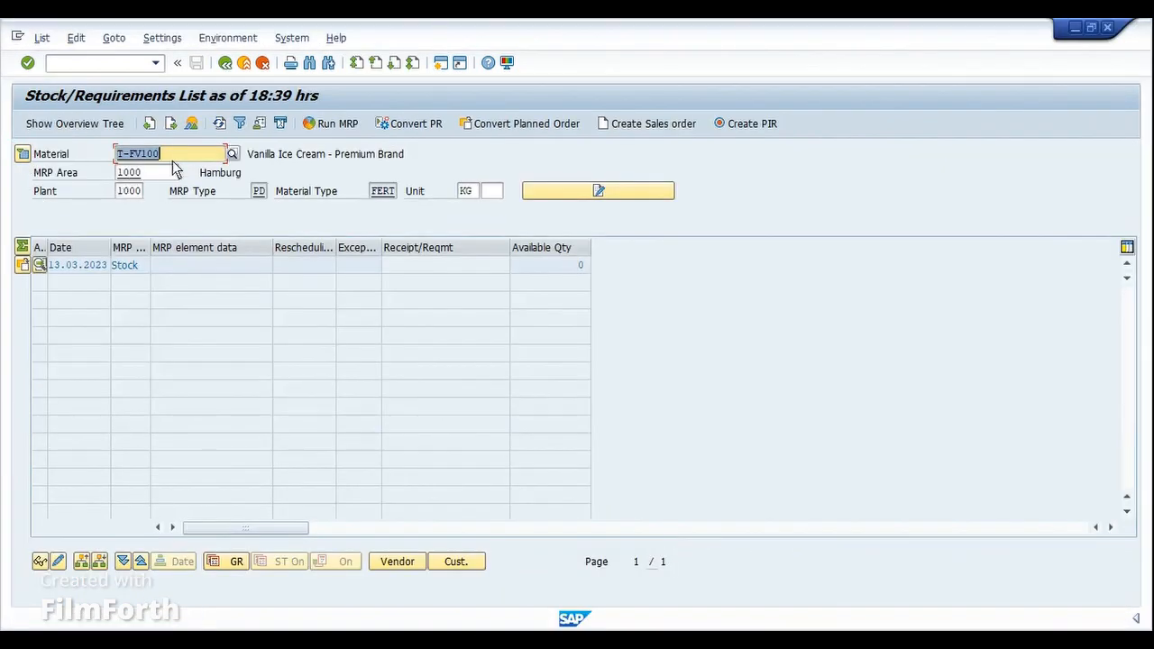
left_click(223, 128)
left_click(225, 127)
left_click(219, 124)
Display the stock/requirements list for material API and refresh it.
key("BackSpace")
type("API")
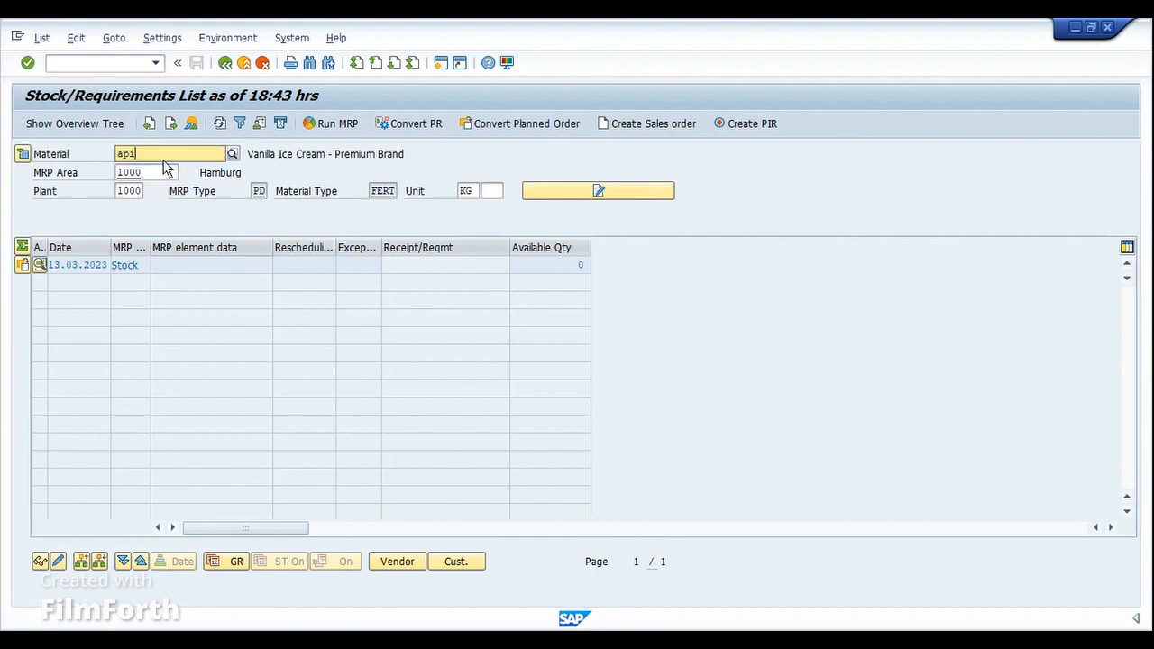
key("Return")
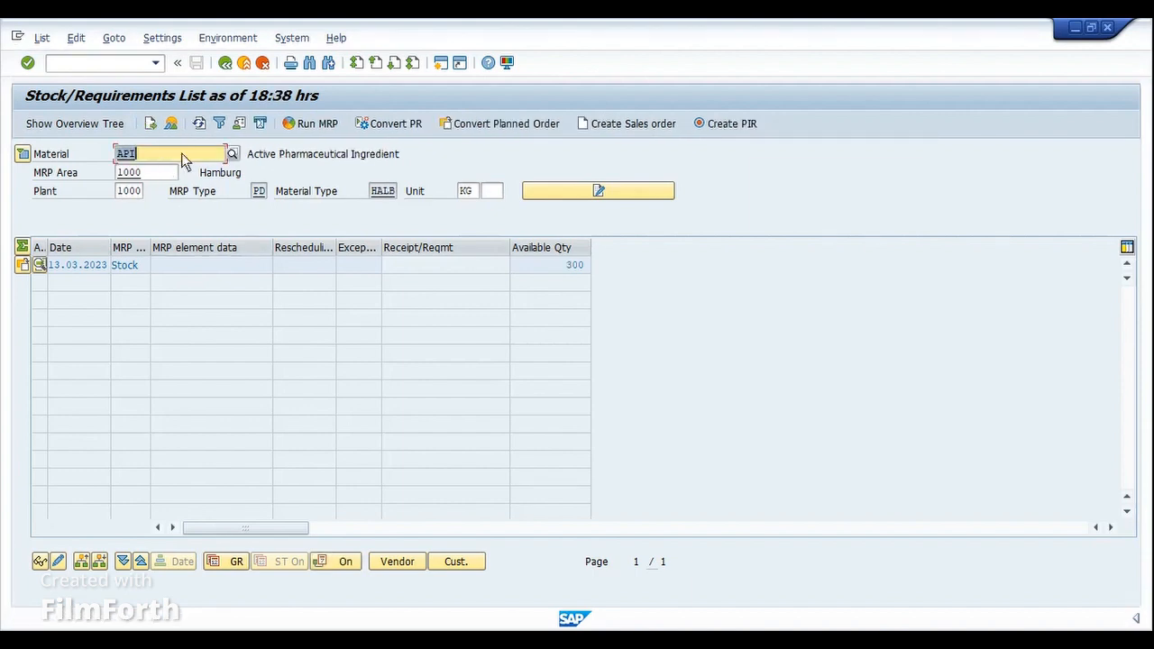
left_click(198, 123)
Open transaction MD63 and select by product group with all active/inactive versions.
key("ctrl+slash")
type("/nm")
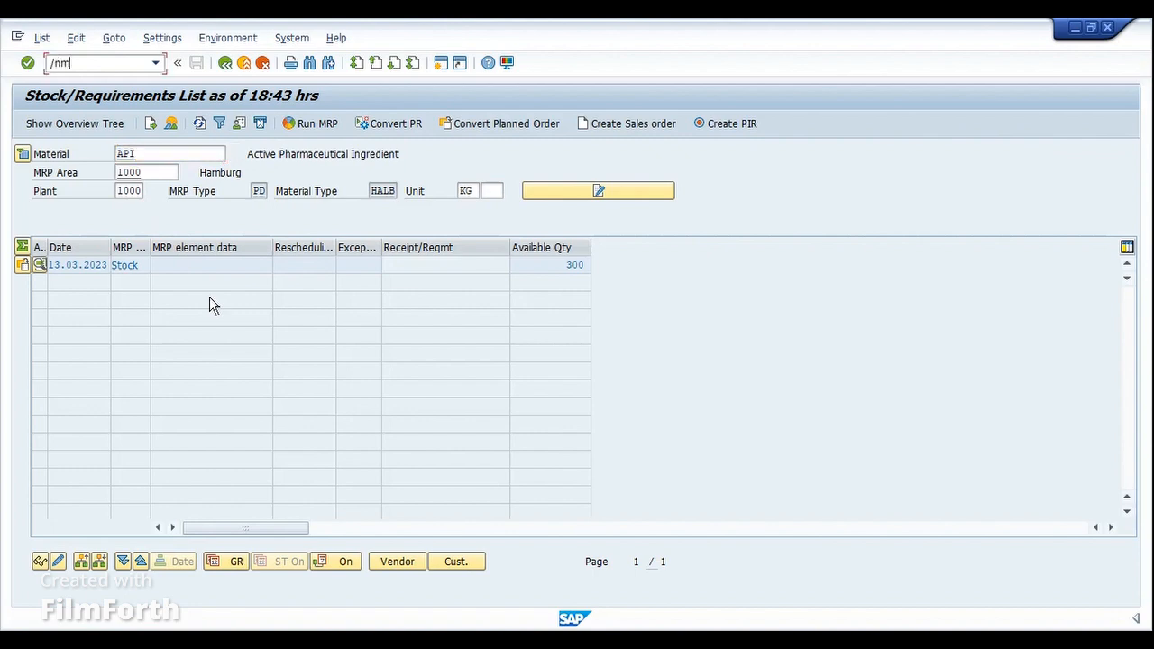
type("d63")
key("Return")
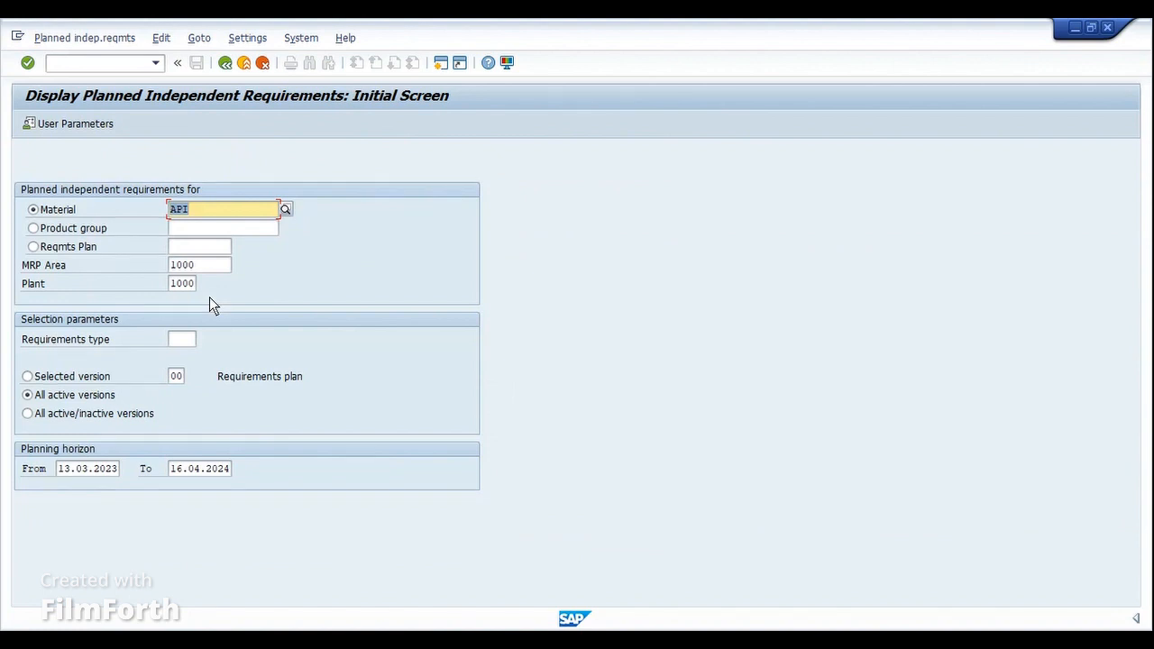
left_click(67, 418)
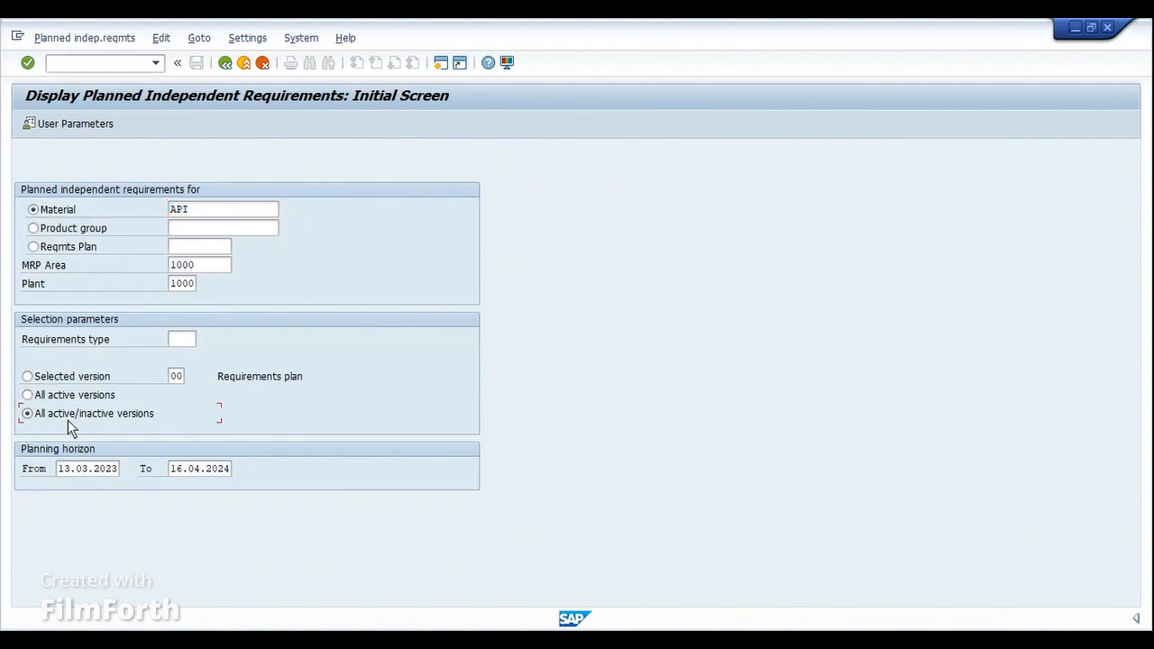
left_click(65, 230)
left_click(203, 231)
Leave the error log in the planning session, returning to the Change Plan initial screen to look up the product group name.
key("alt+Tab")
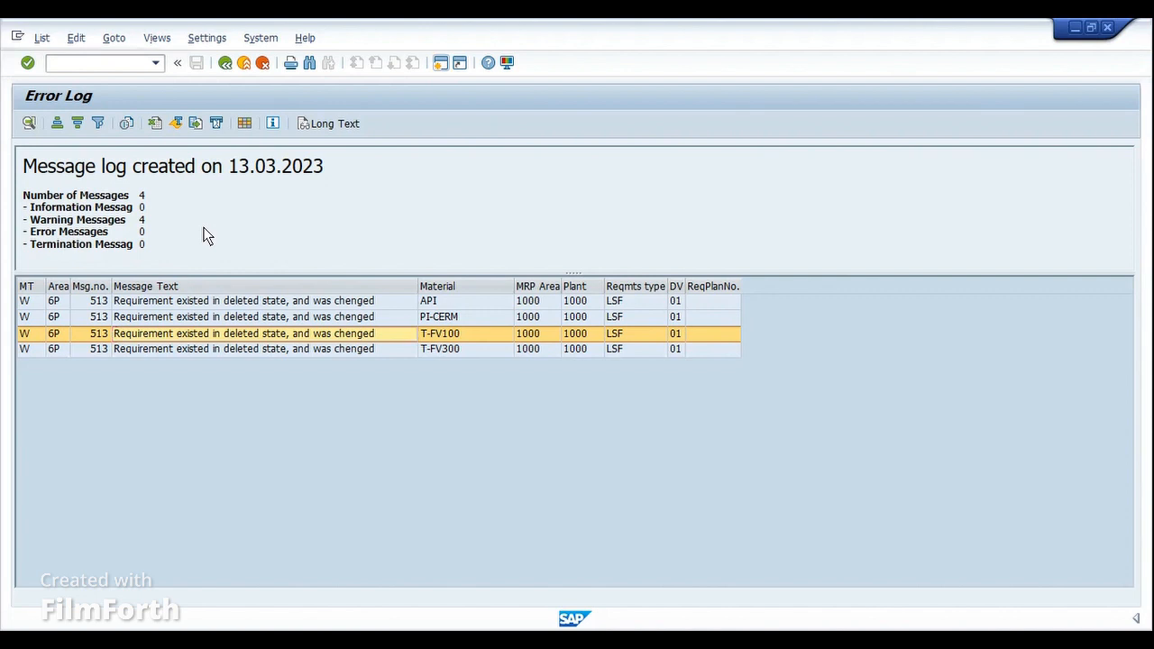
key("F3")
key("Down")
key("Down")
key("Return")
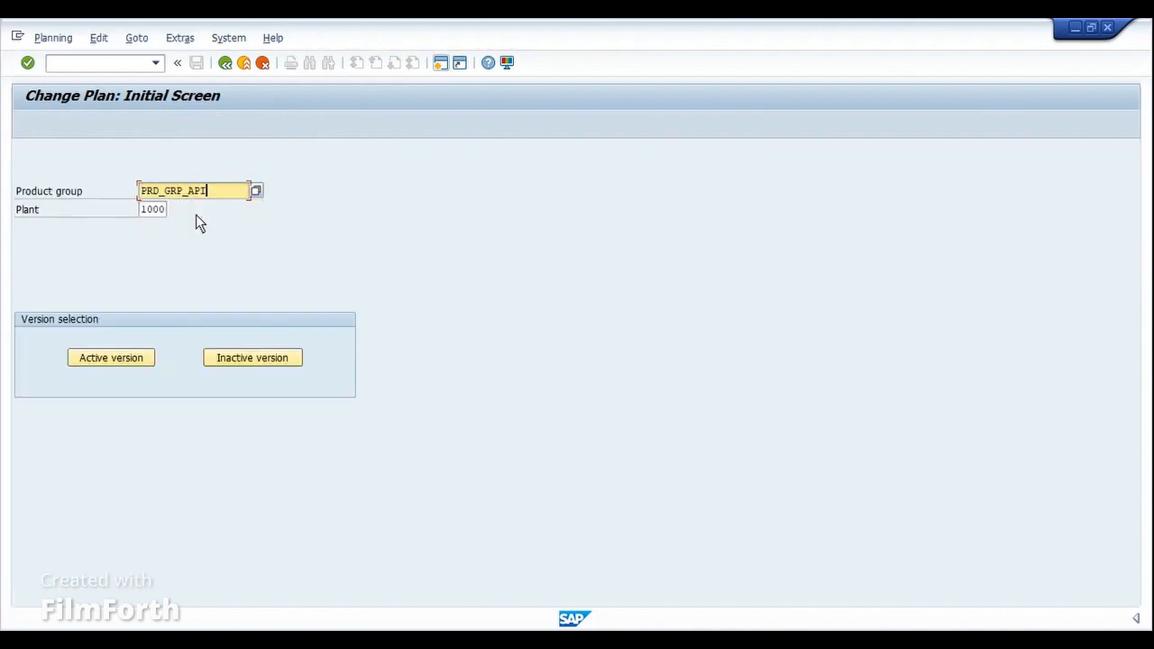
key("alt+Tab")
Display the planned independent requirements for product group PRD_GRP_API and view their items.
left_click(197, 225)
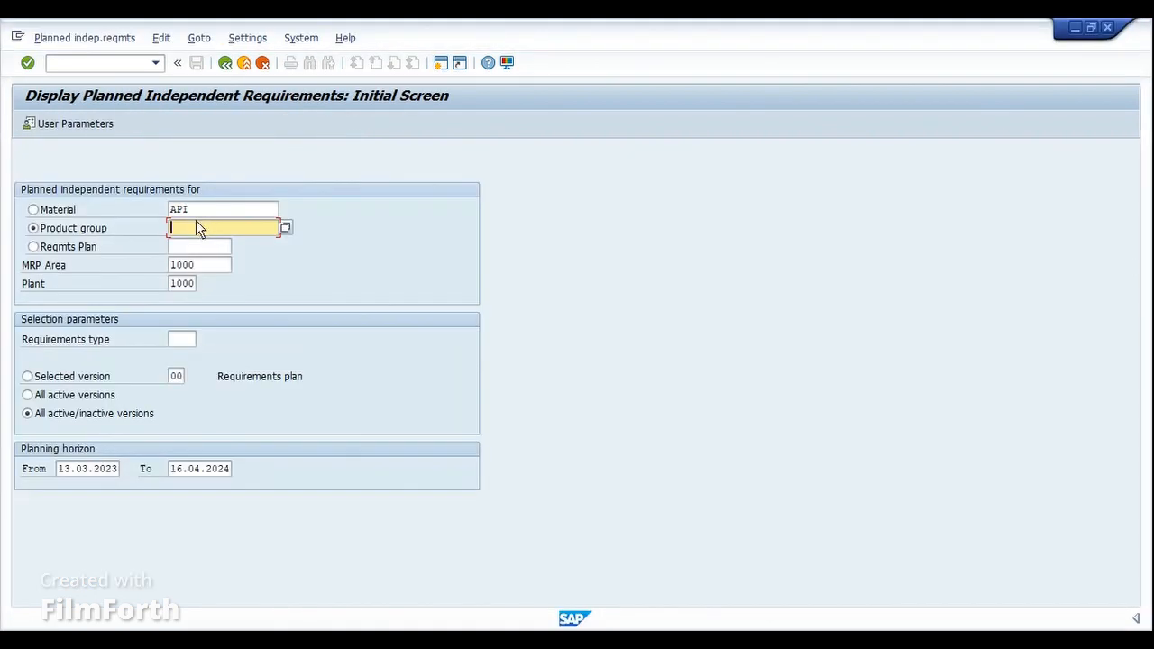
type("PRD_GRP_API")
key("Return")
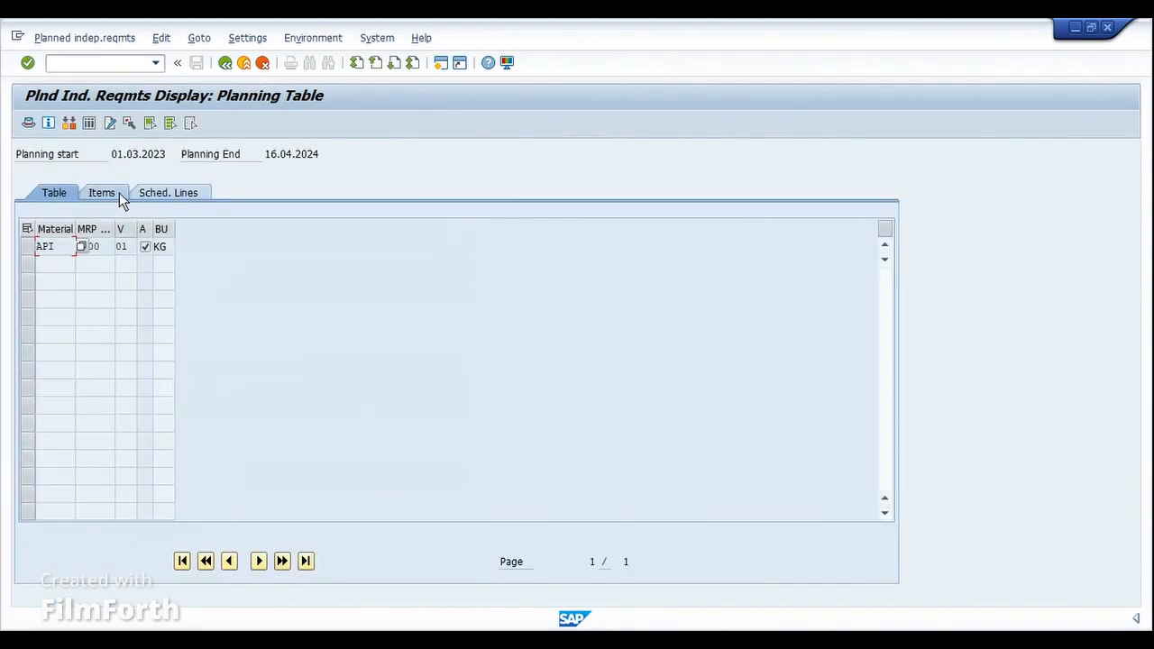
left_click(119, 195)
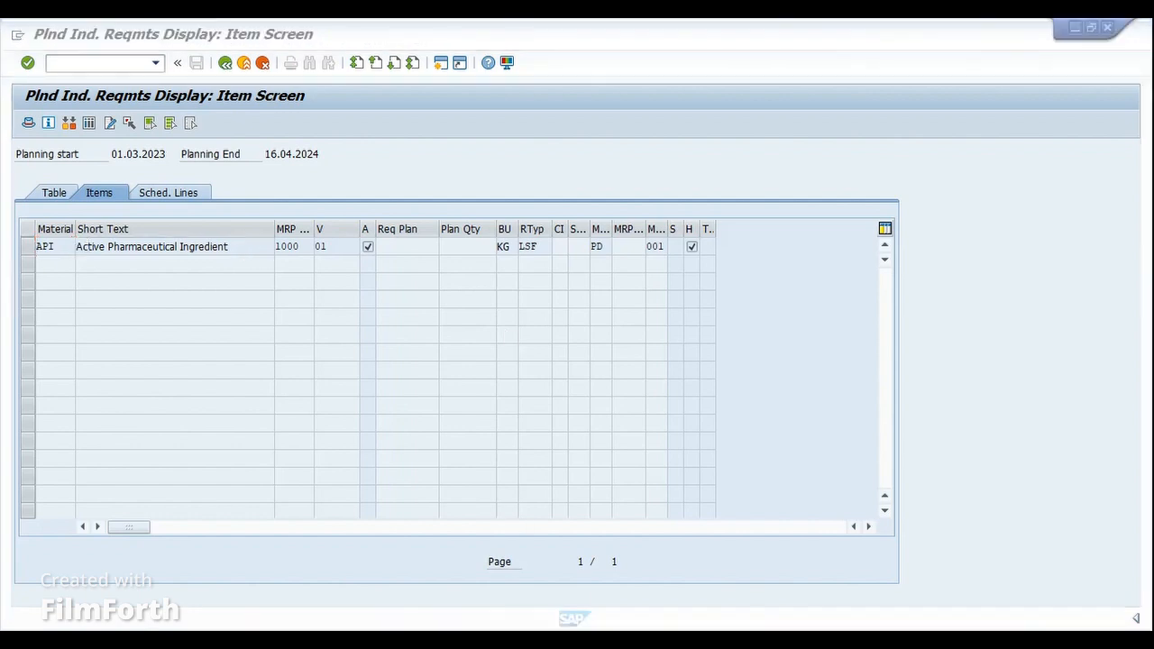
Switch to the Change Plan session and open inactive version 008 of the PRD_GRP_API plan.
mouse_move(482, 621)
left_click(485, 598)
mouse_move(282, 593)
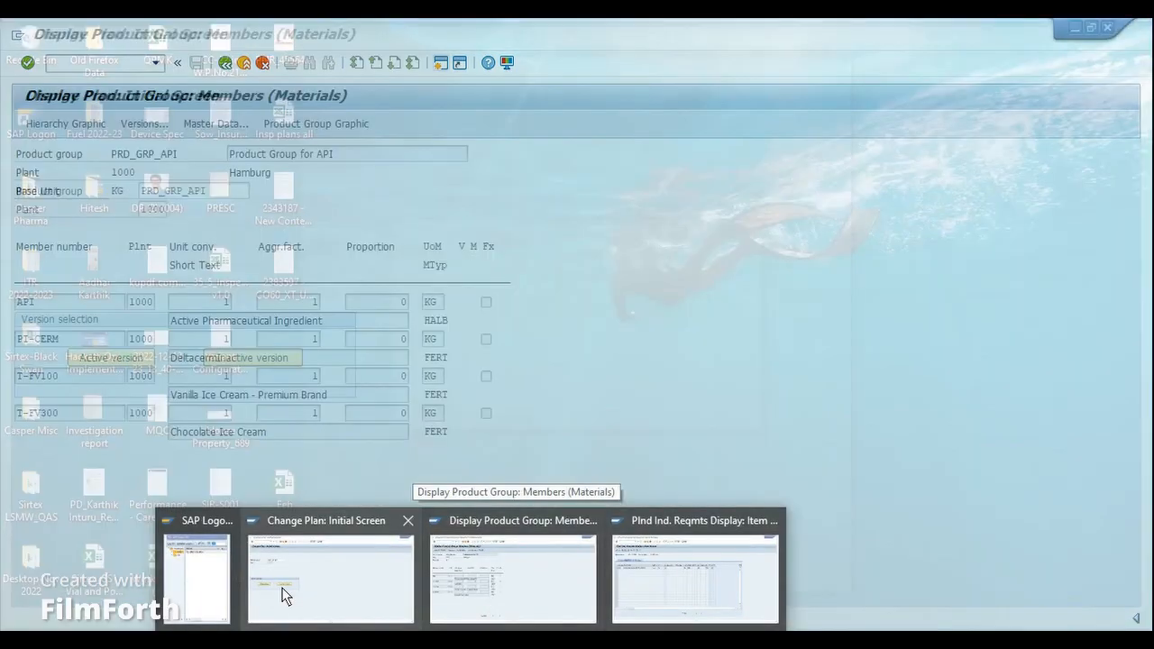
left_click(325, 593)
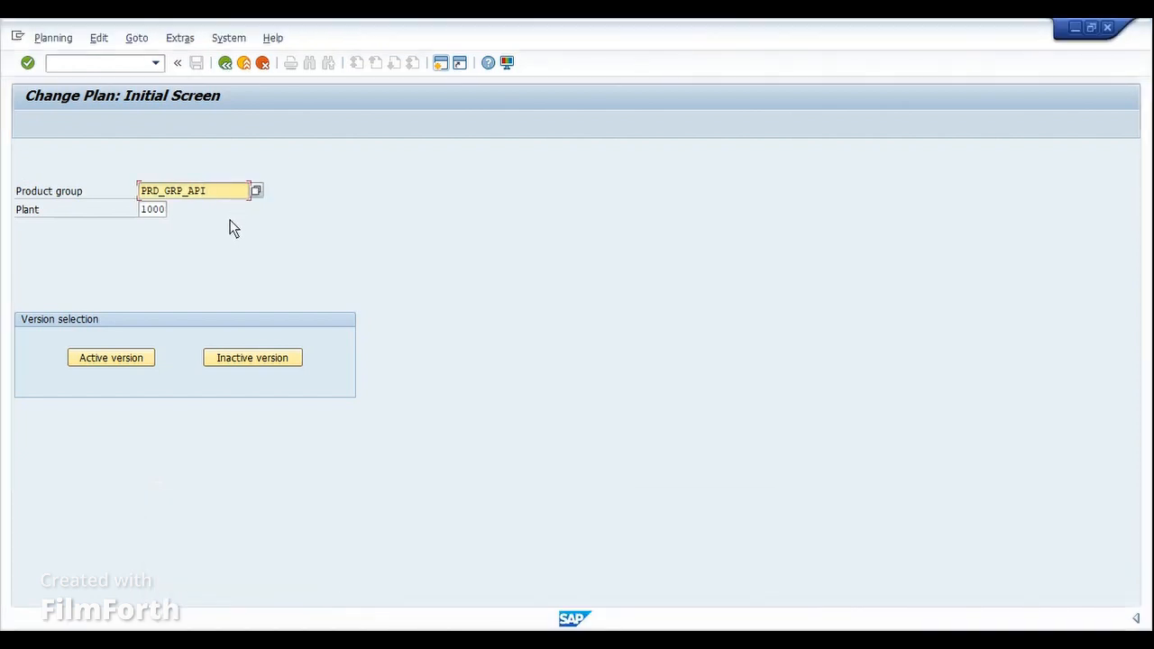
left_click(254, 359)
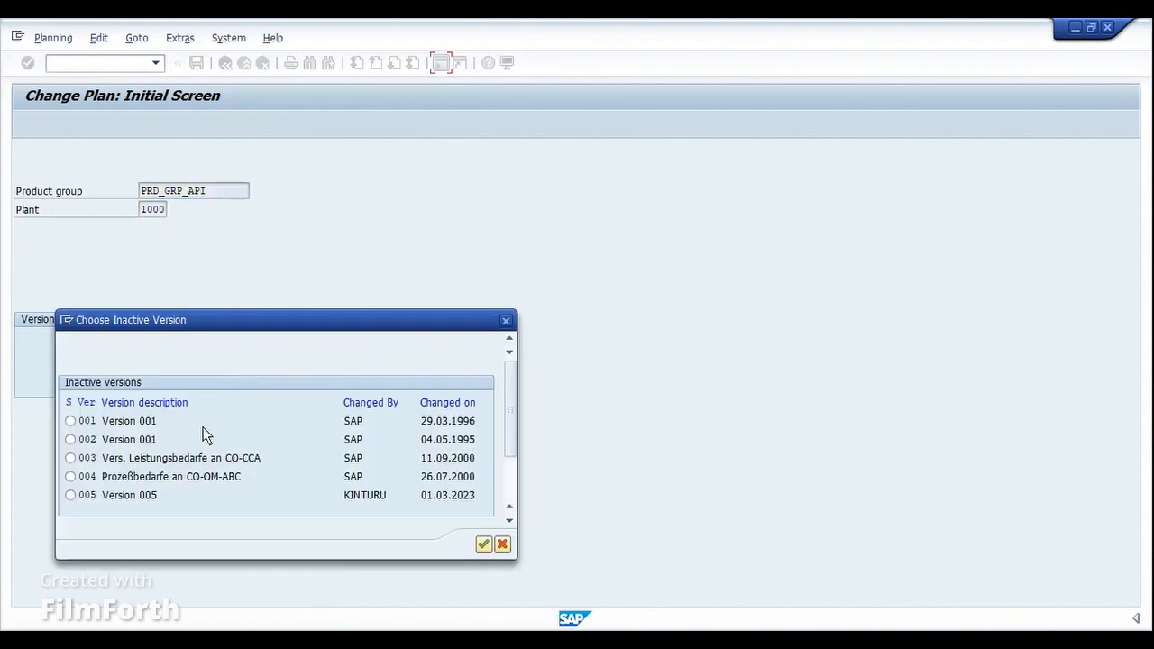
scroll(194, 461, "down", 2)
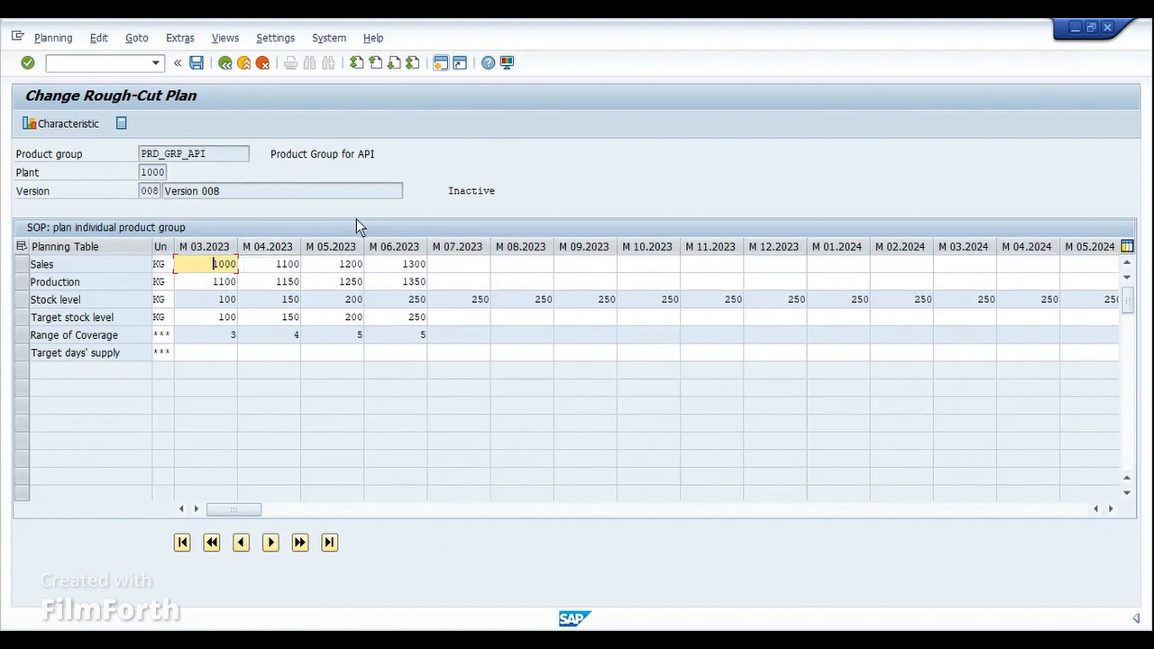
Leave the rough-cut plan without saving and return to the SAP Easy Access screen.
left_click(225, 64)
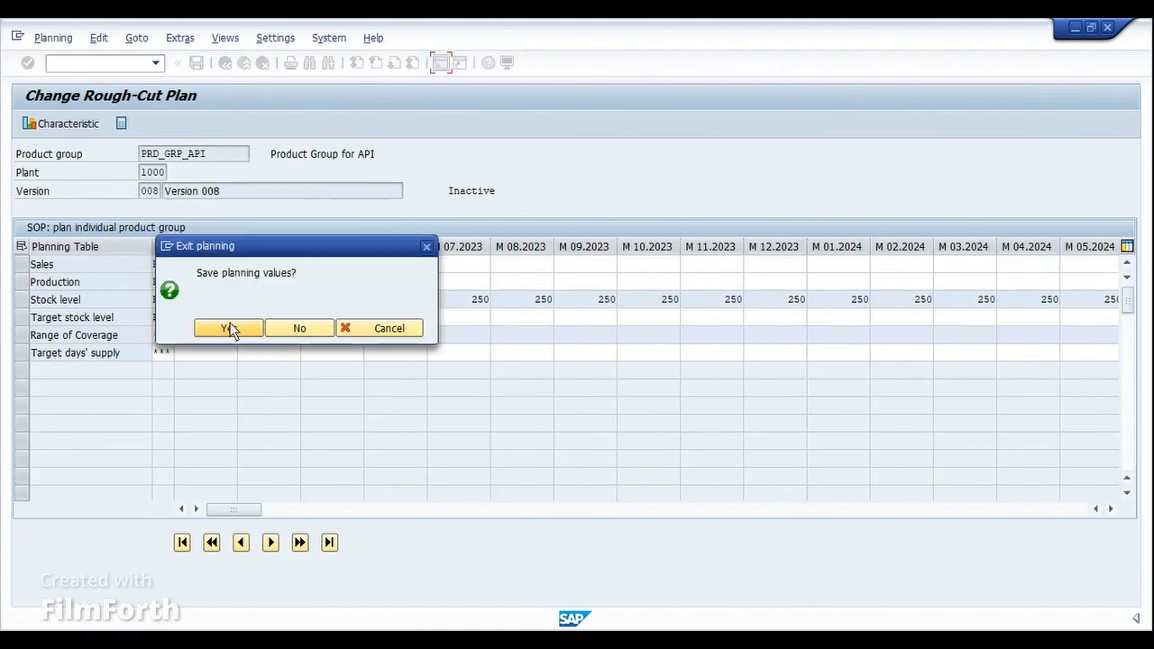
left_click(287, 330)
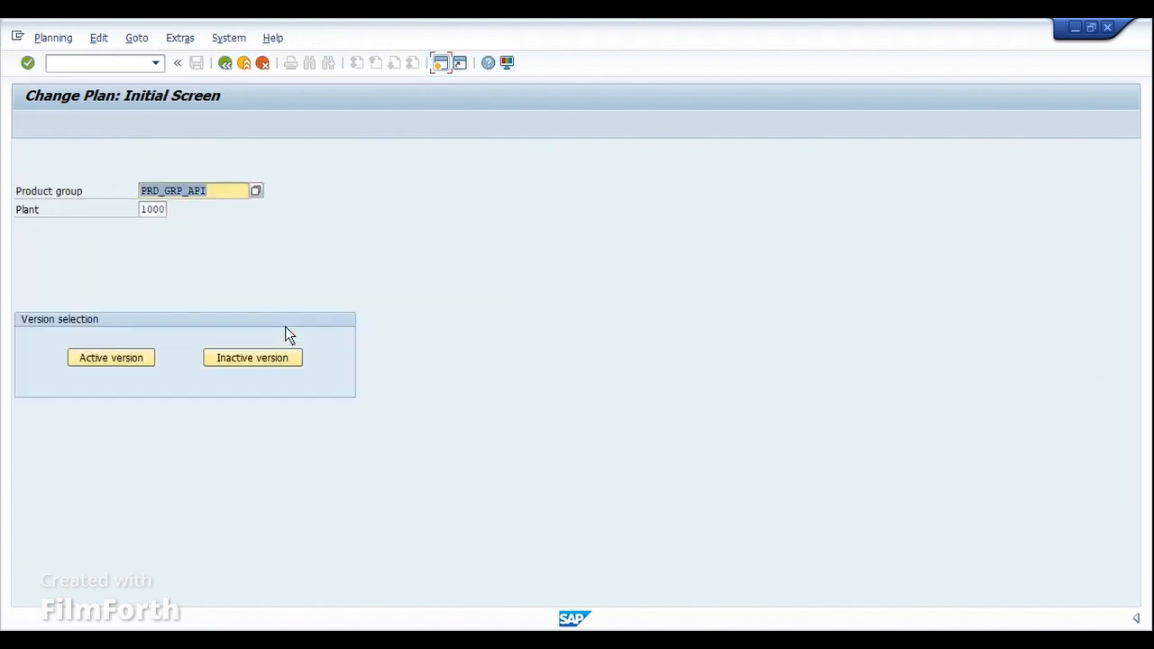
left_click(225, 63)
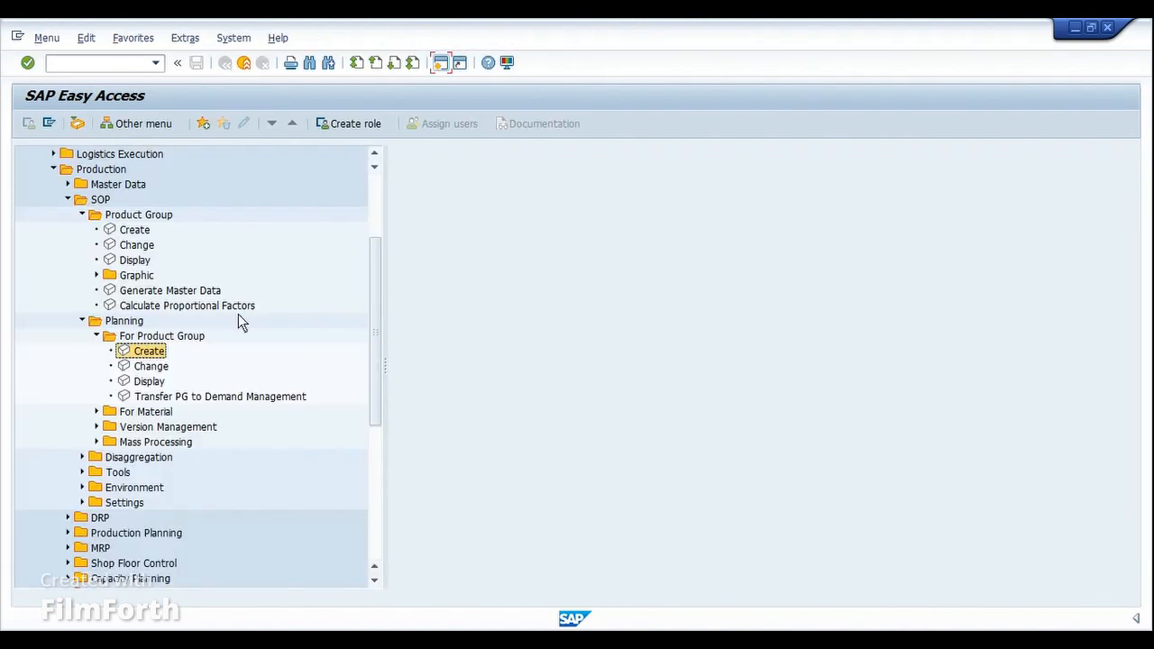
Show technical names in the SAP menu tree and open the MC78 Copy transaction under Version Management.
scroll(236, 361, "down", 2)
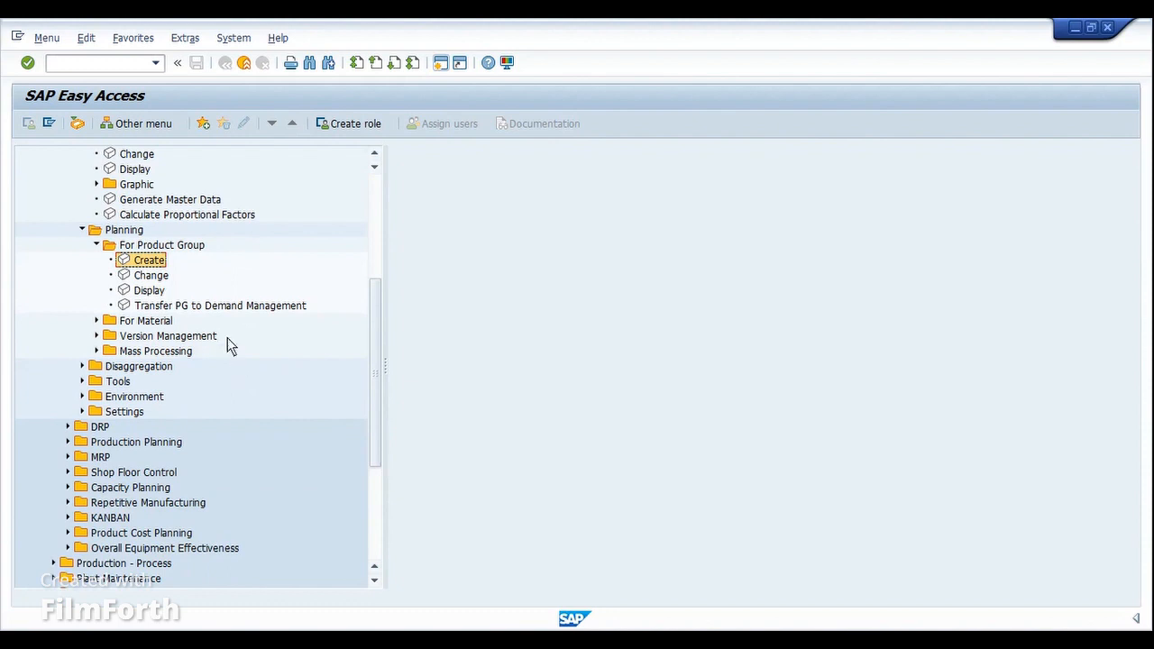
left_click(97, 336)
key("shift+F11")
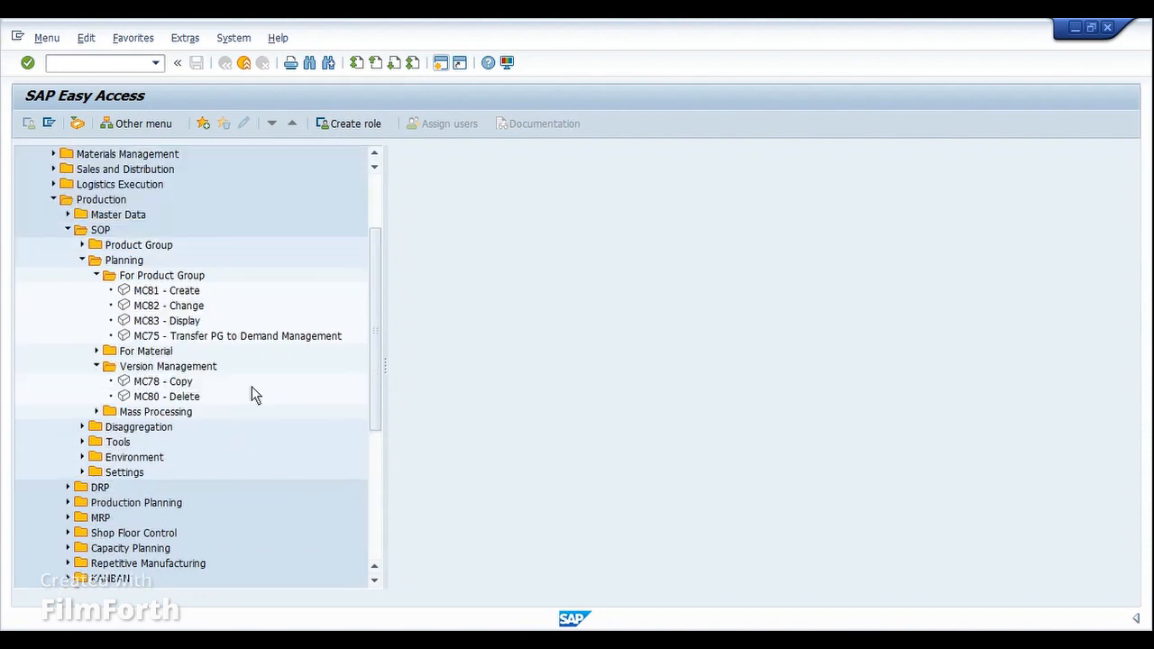
left_click(163, 381)
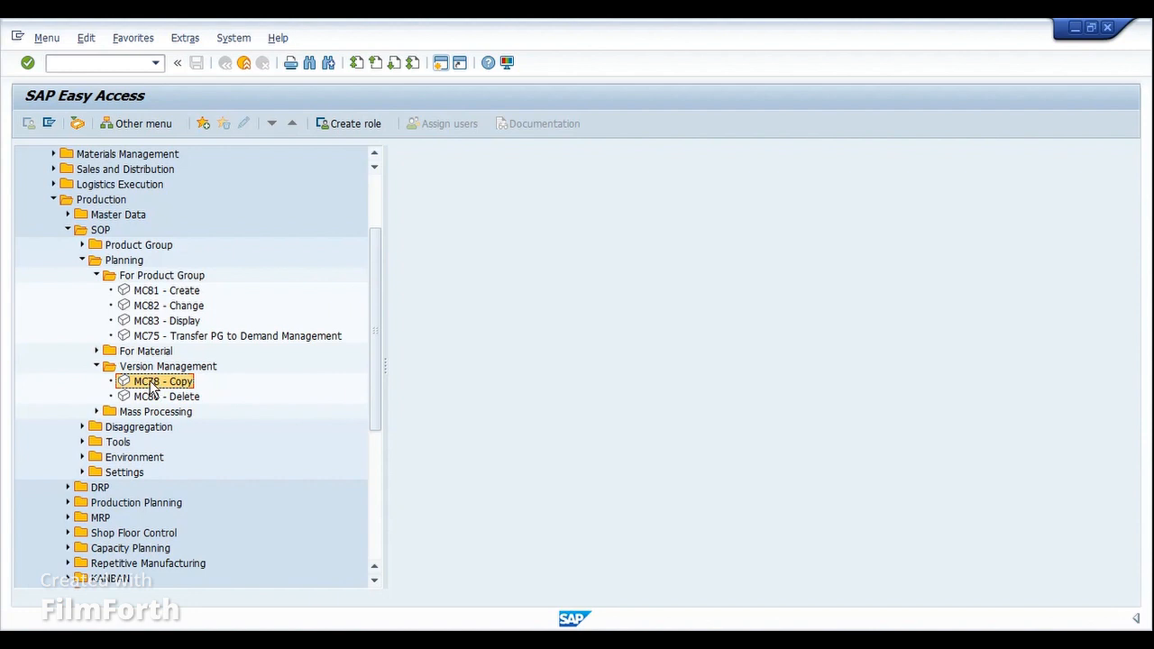
double_click(150, 382)
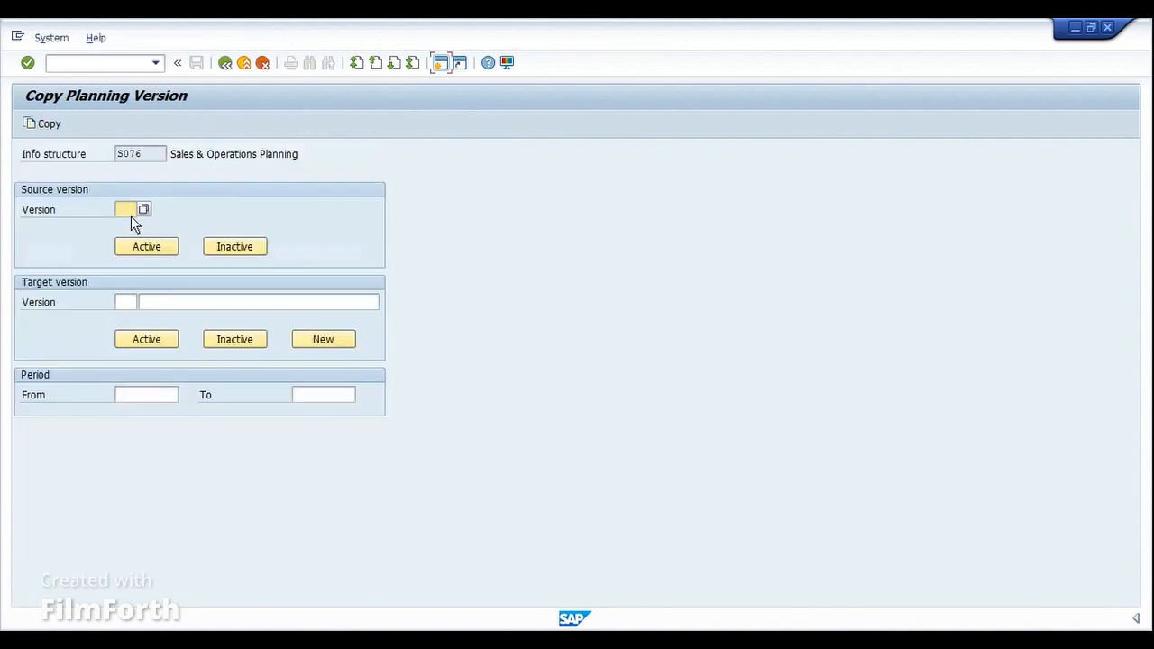
Choose inactive version 008 as the source version and the active version A00 as the target version.
left_click(237, 243)
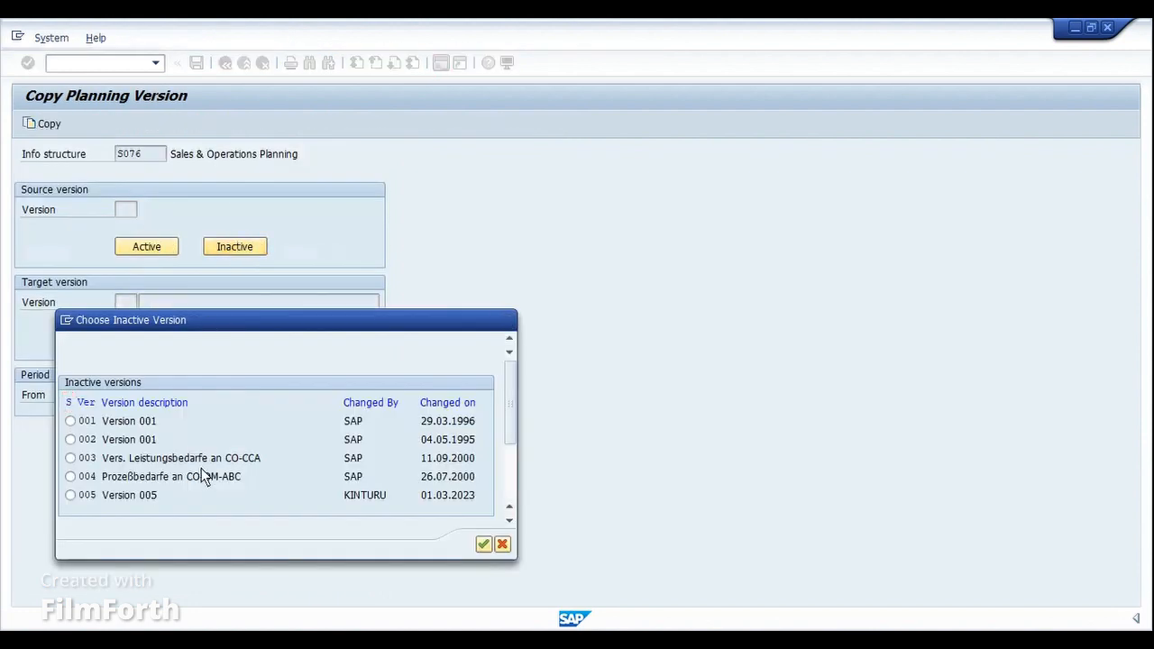
scroll(201, 468, "down", 4)
left_click(72, 477)
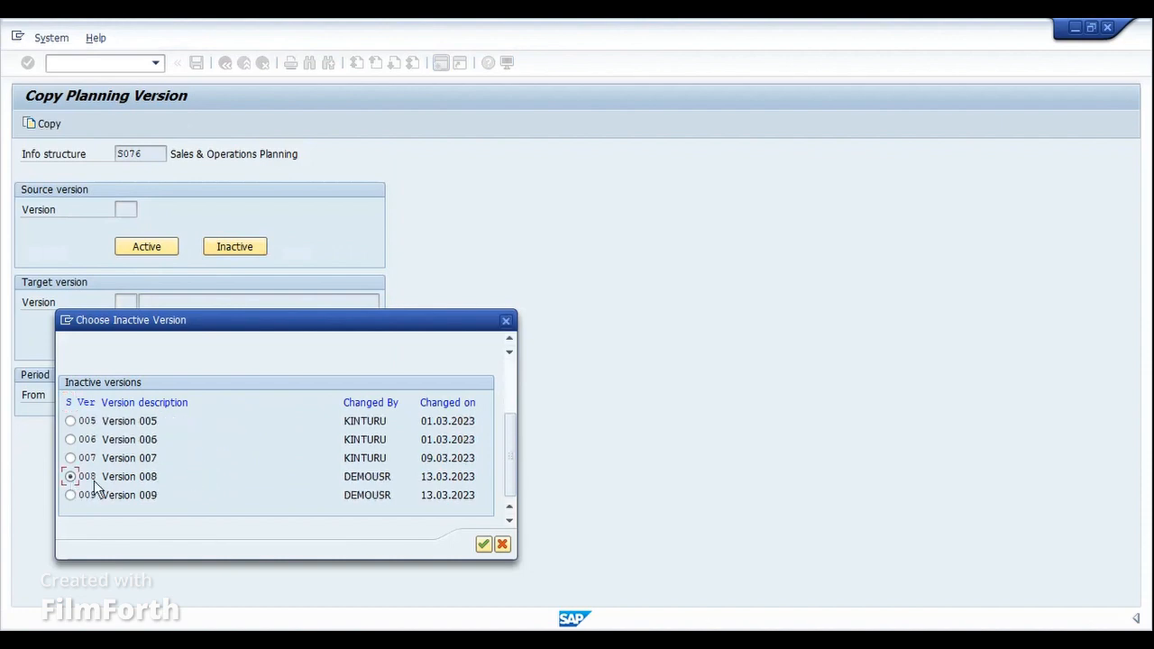
left_click(483, 543)
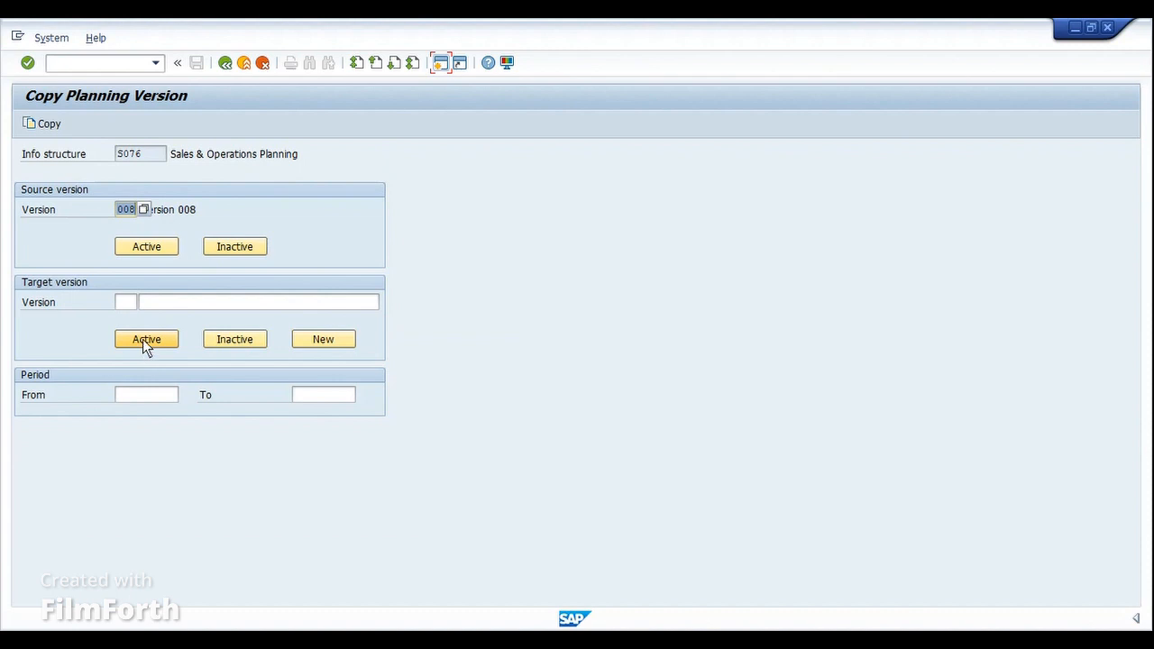
left_click(142, 339)
Set the copy period from 01.03.2023 to 01.12.2023.
left_click(144, 396)
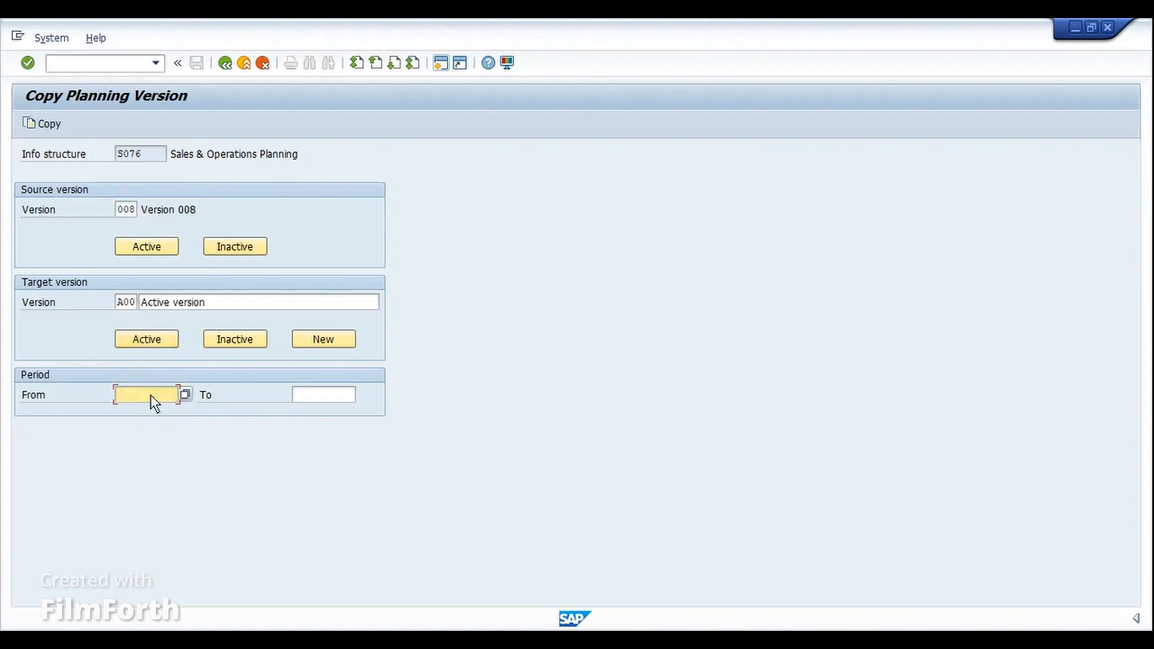
left_click(184, 395)
key("Tab")
type("01.03.2023")
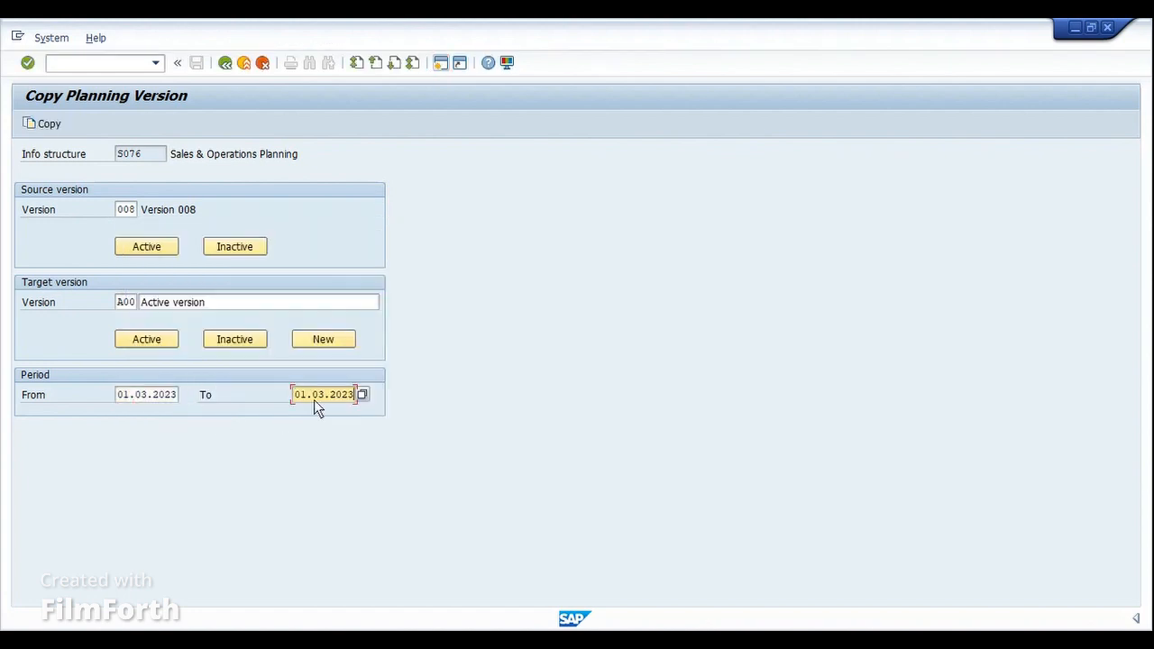
left_click(322, 398)
key("BackSpace")
key("BackSpace")
type("12")
Copy version 008 to A00, agreeing to reset the target version first, and return to the SAP Easy Access screen.
left_click(51, 124)
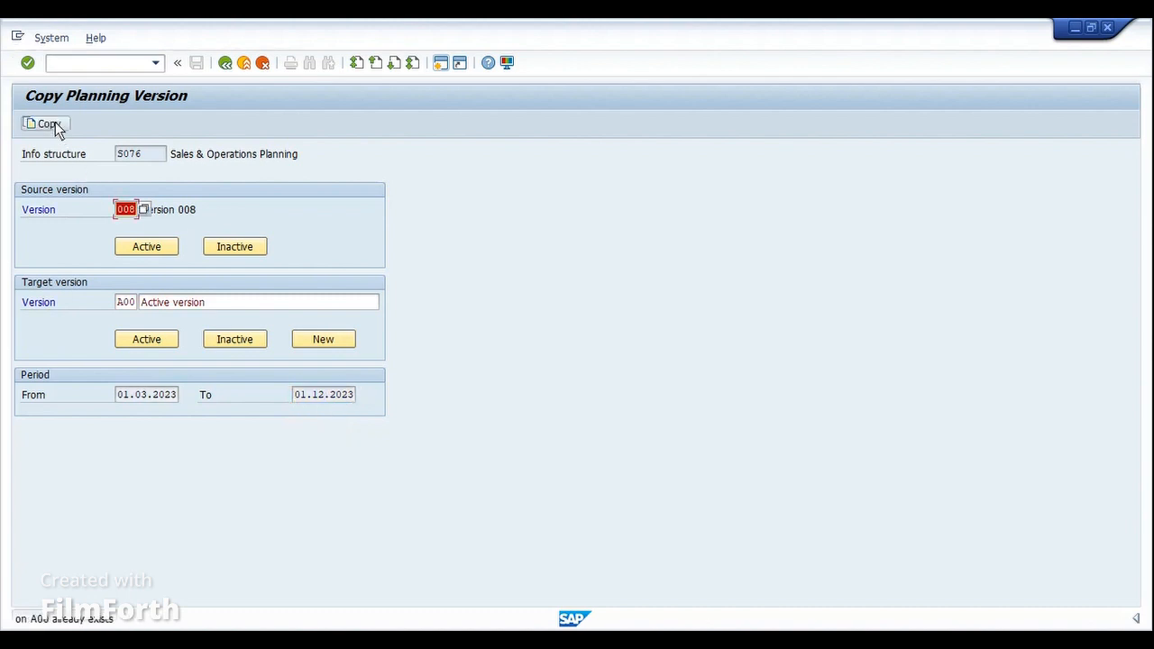
key("Return")
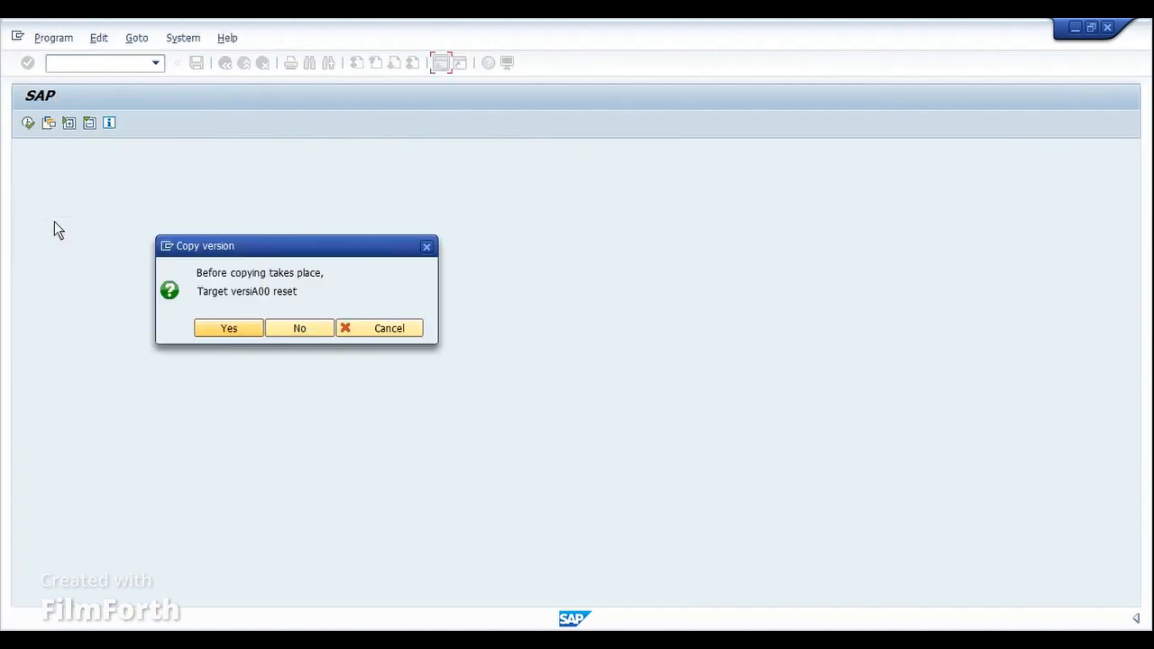
left_click(251, 326)
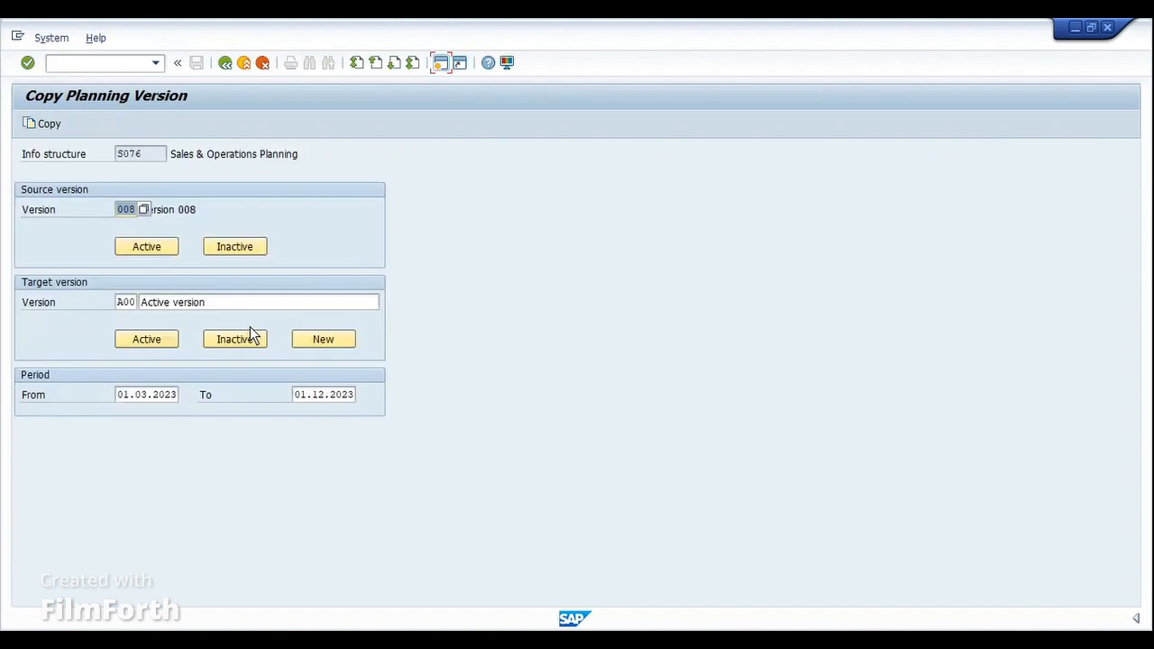
left_click(227, 65)
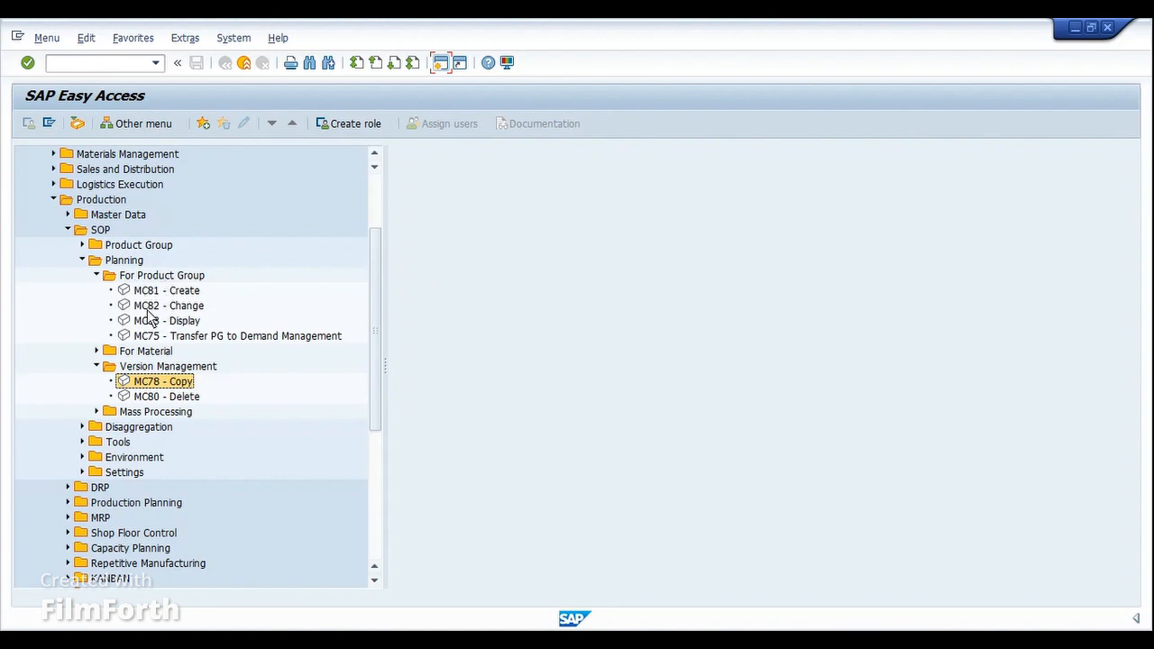
Open inactive version 008 of the PRD_GRP_API plan in MC82 and inspect its March 2023 sales, production and stock values.
left_click(148, 306)
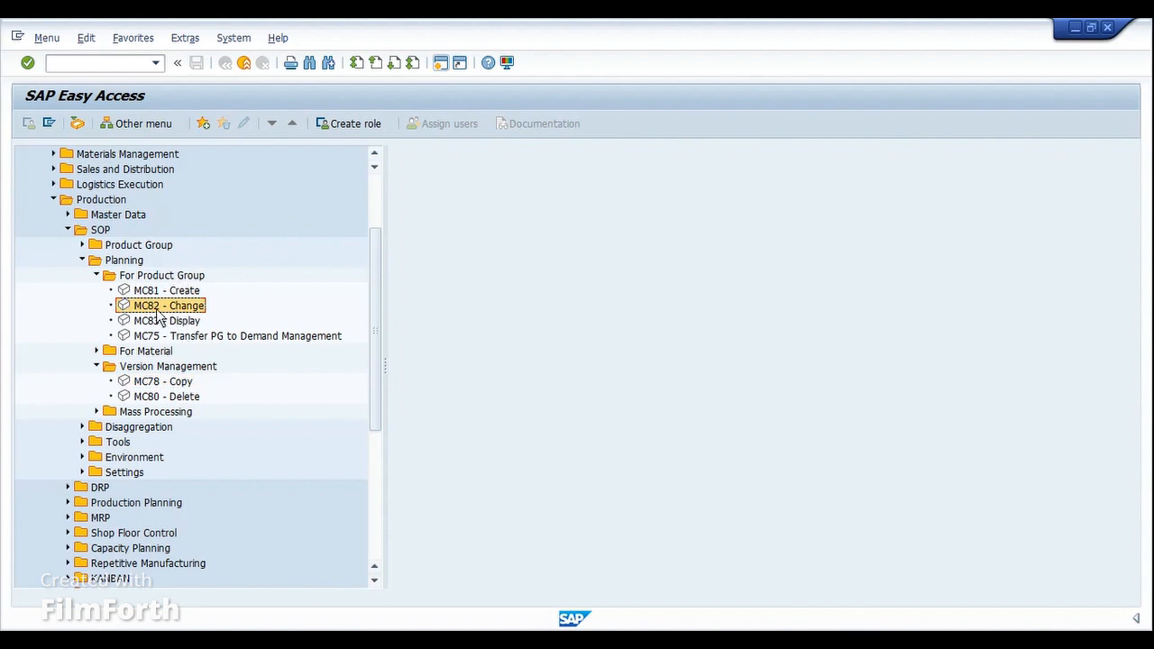
double_click(157, 307)
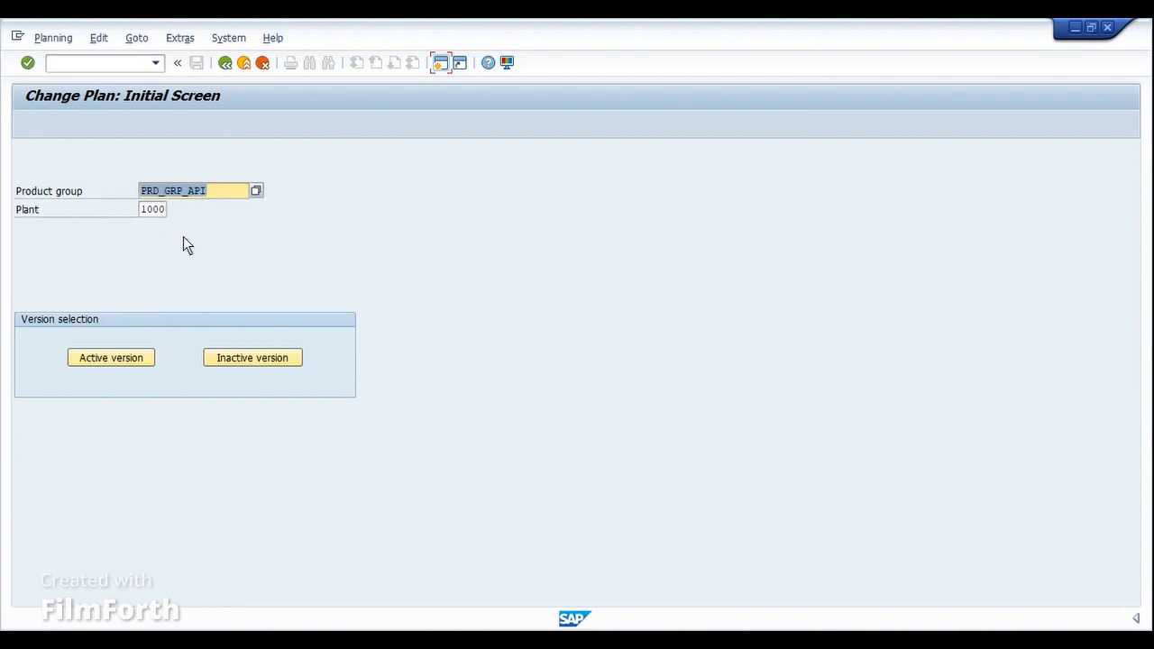
left_click(230, 360)
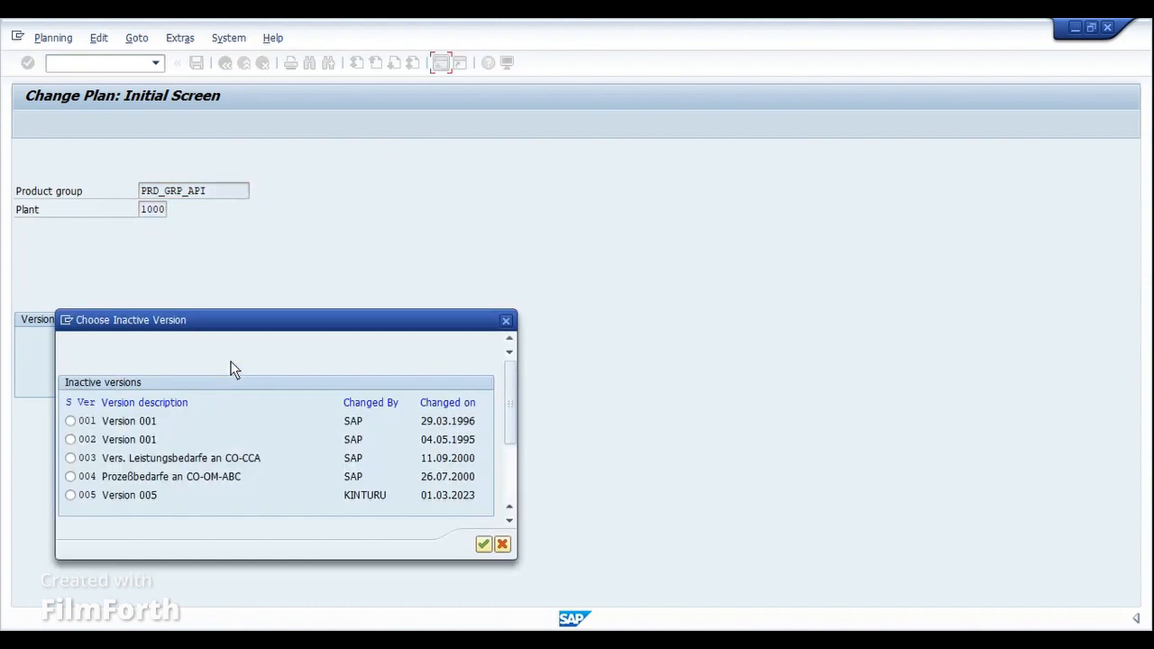
scroll(174, 447, "down", 3)
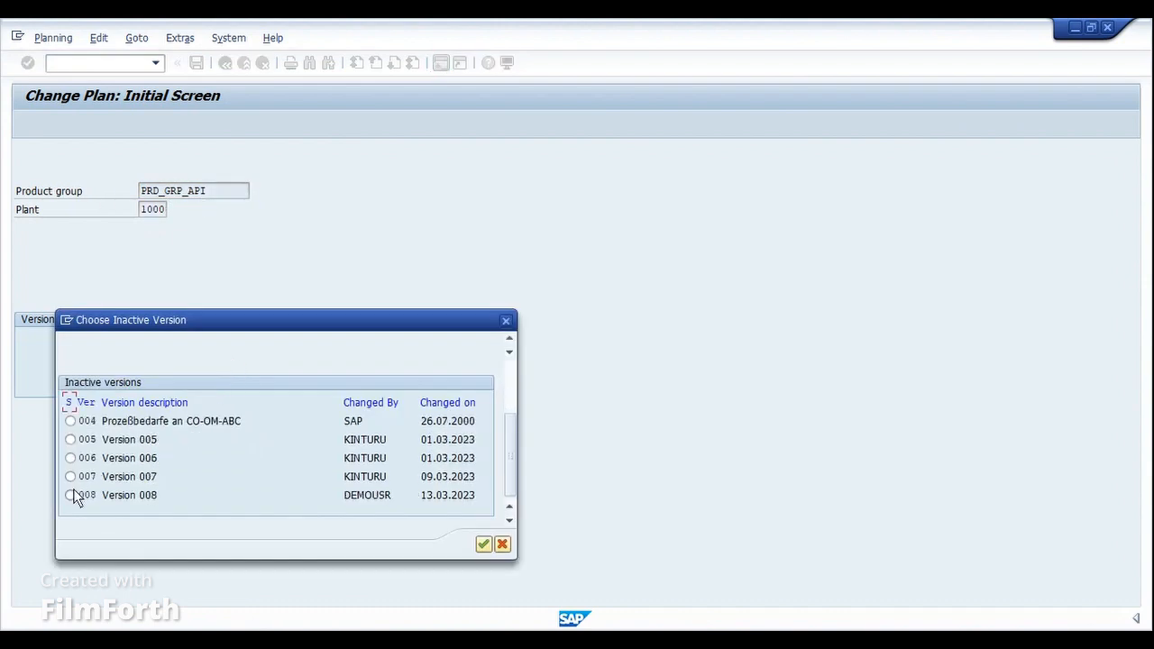
left_click(71, 494)
left_click(484, 544)
left_click(203, 265)
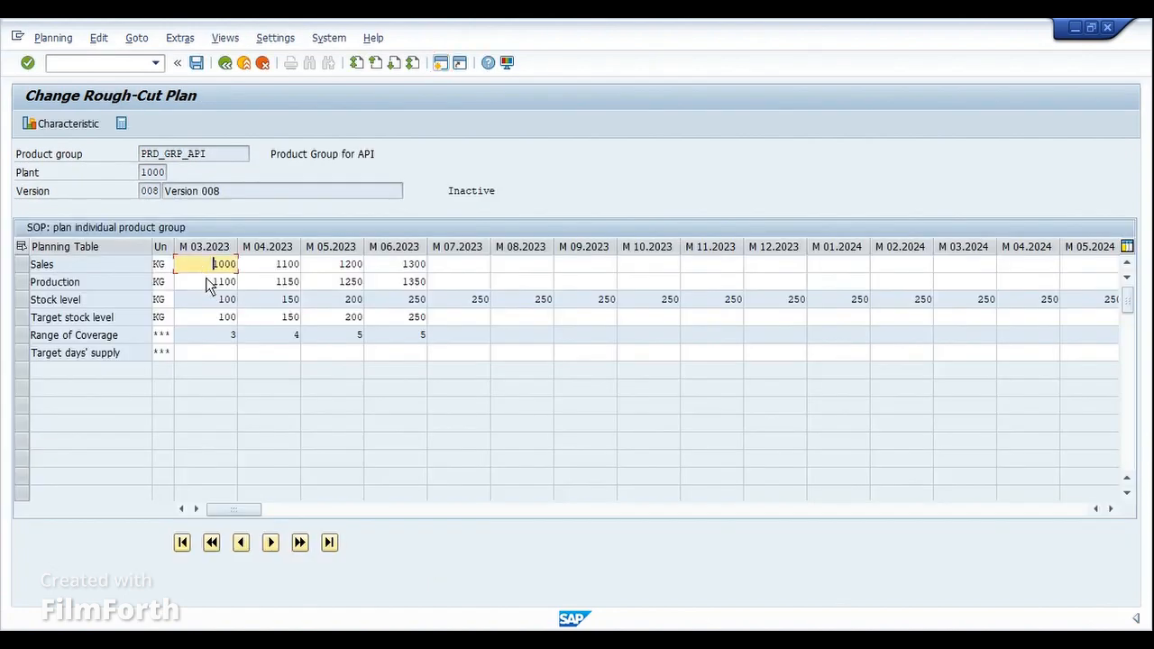
left_click(206, 282)
left_click(209, 299)
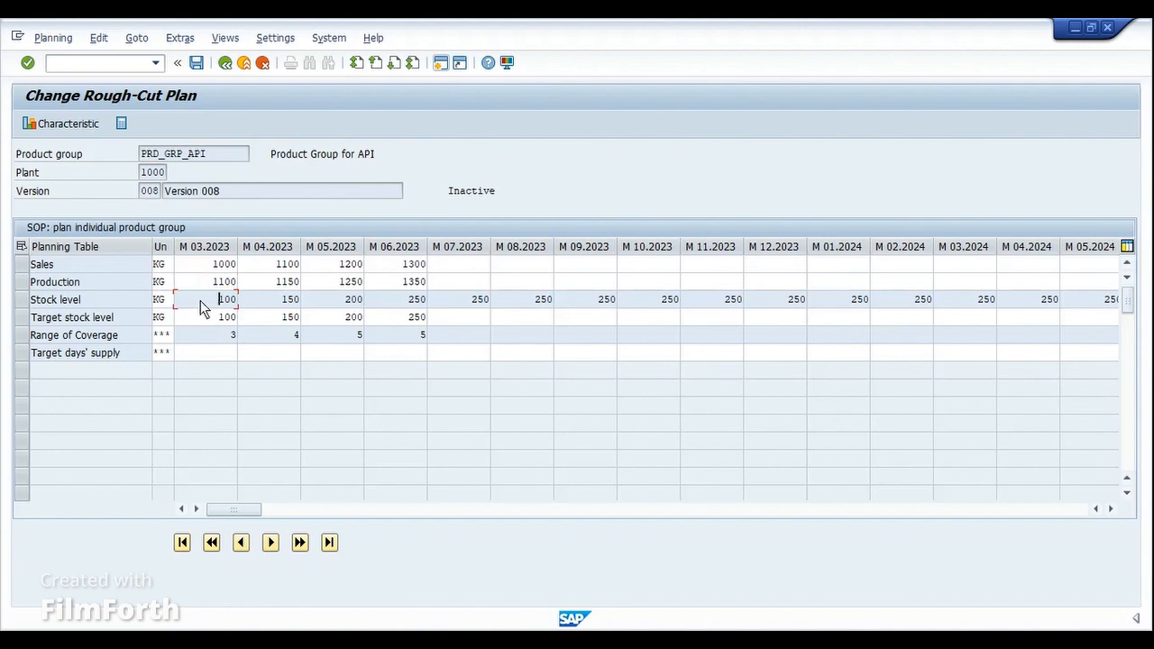
Leave the version 008 plan without saving and open the active version of the PRD_GRP_API plan.
left_click(225, 67)
left_click(301, 328)
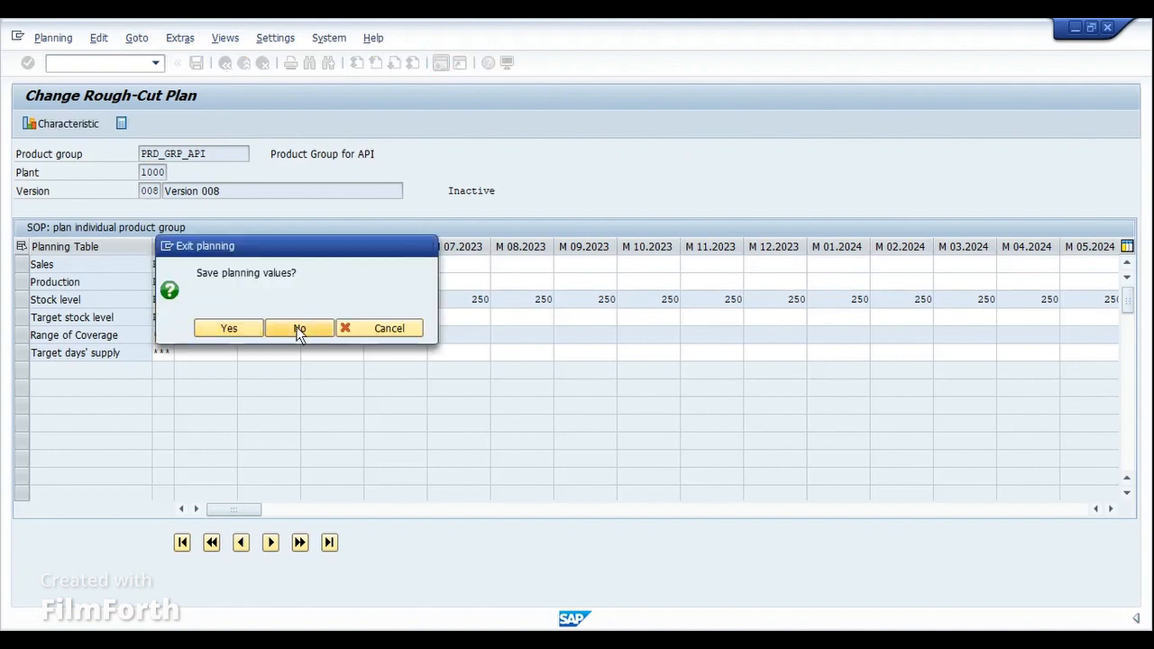
left_click(123, 361)
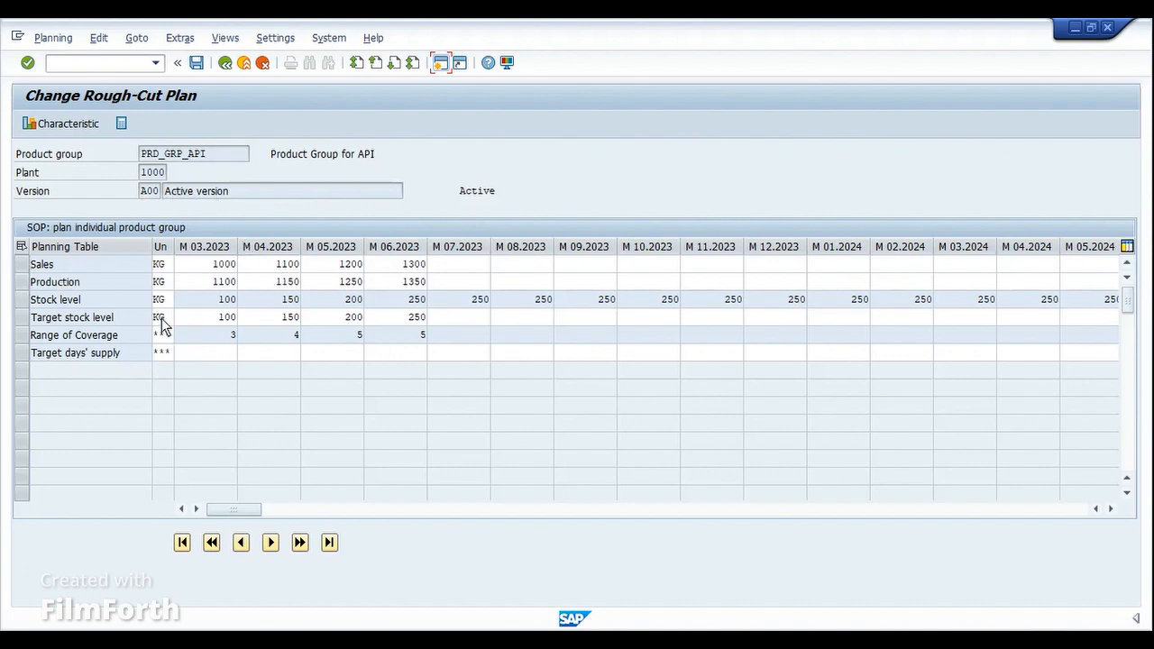
Select the Sales row of the active plan and start its transfer to Demand Management, saving the planning values first.
left_click(23, 264)
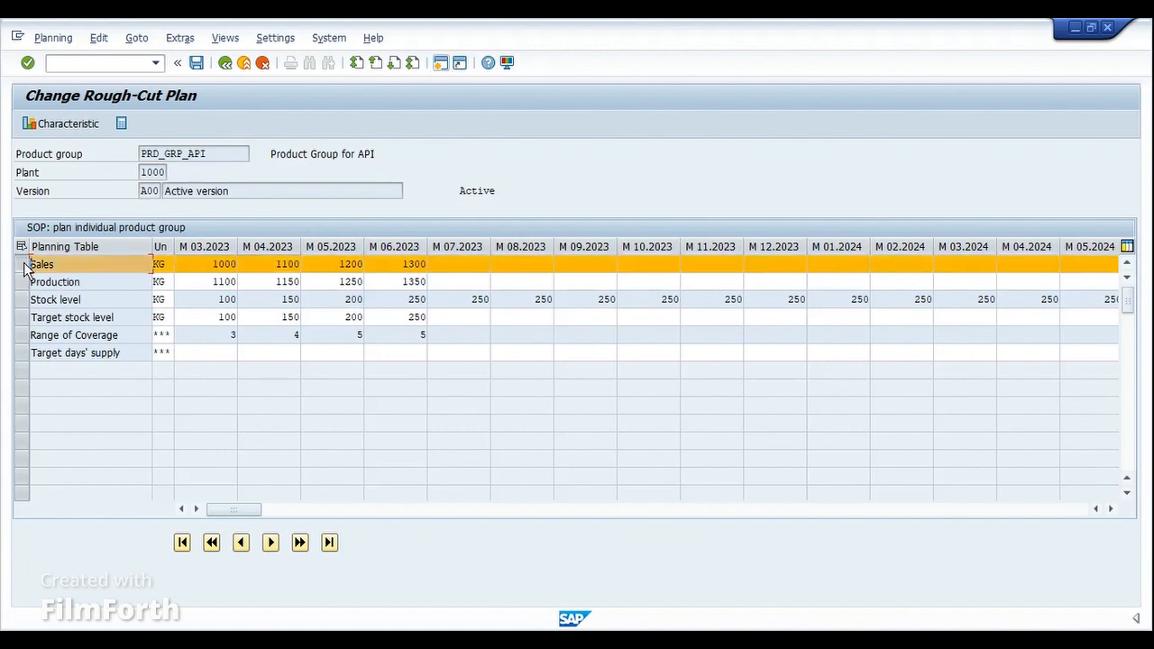
left_click(177, 40)
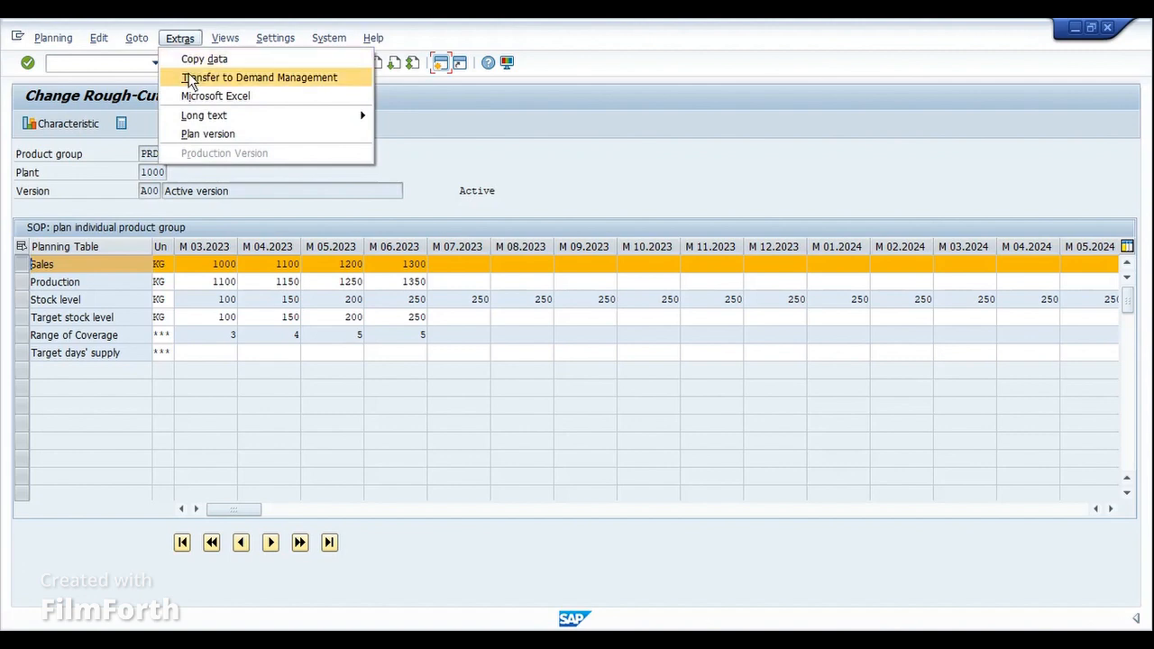
left_click(276, 79)
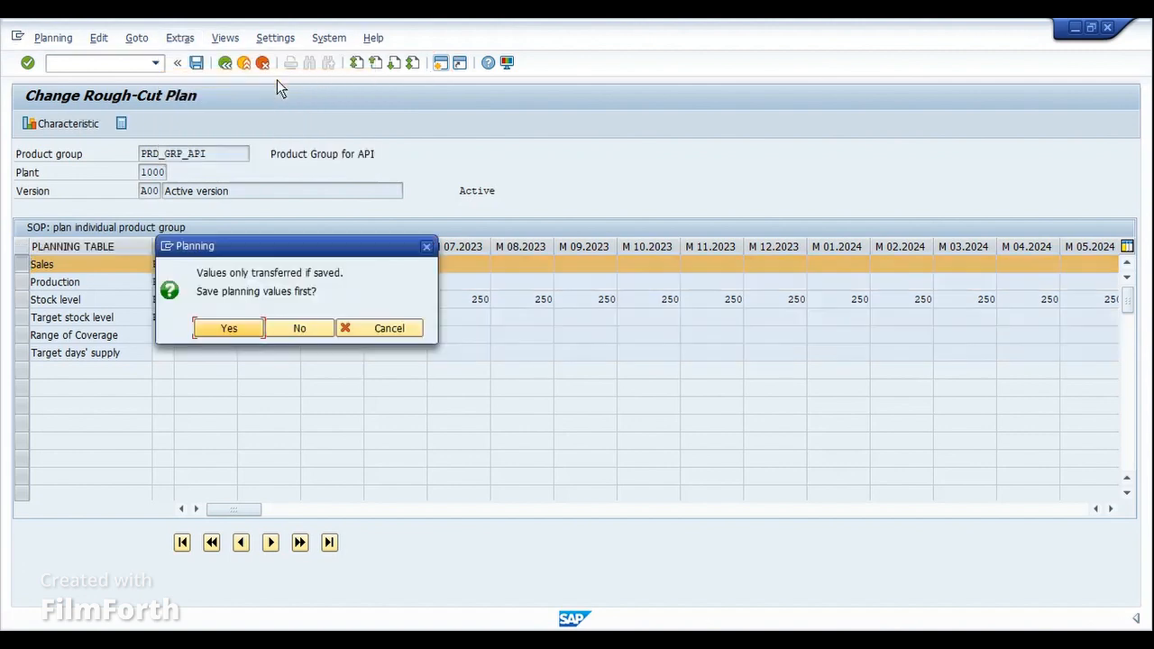
left_click(221, 329)
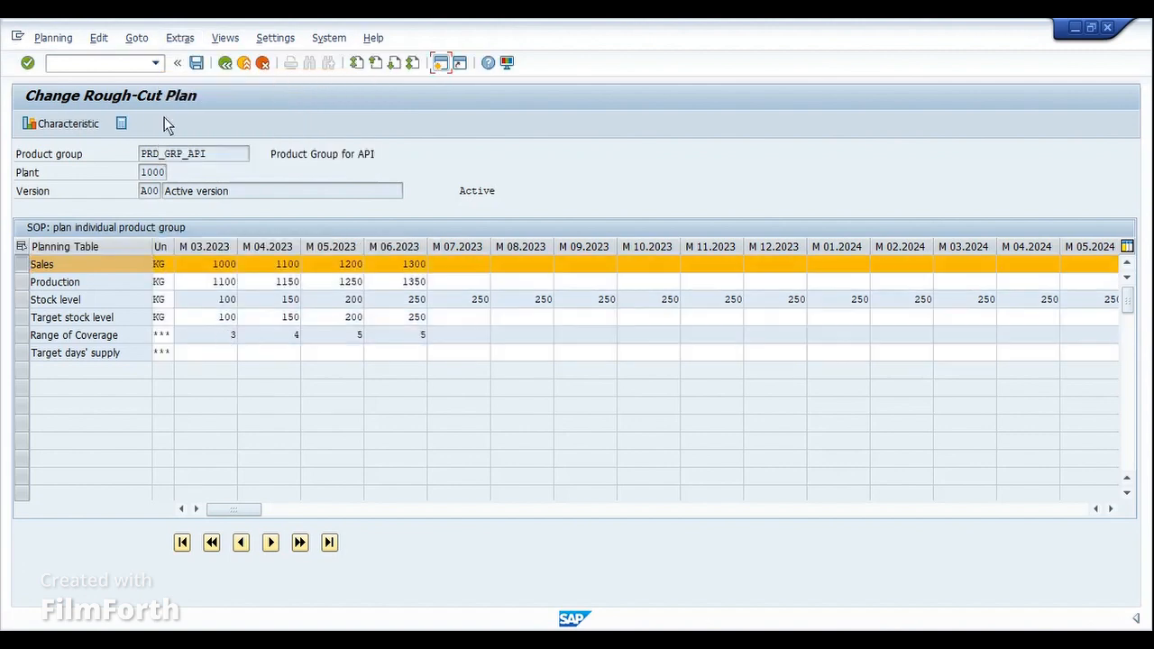
left_click(179, 38)
left_click(180, 75)
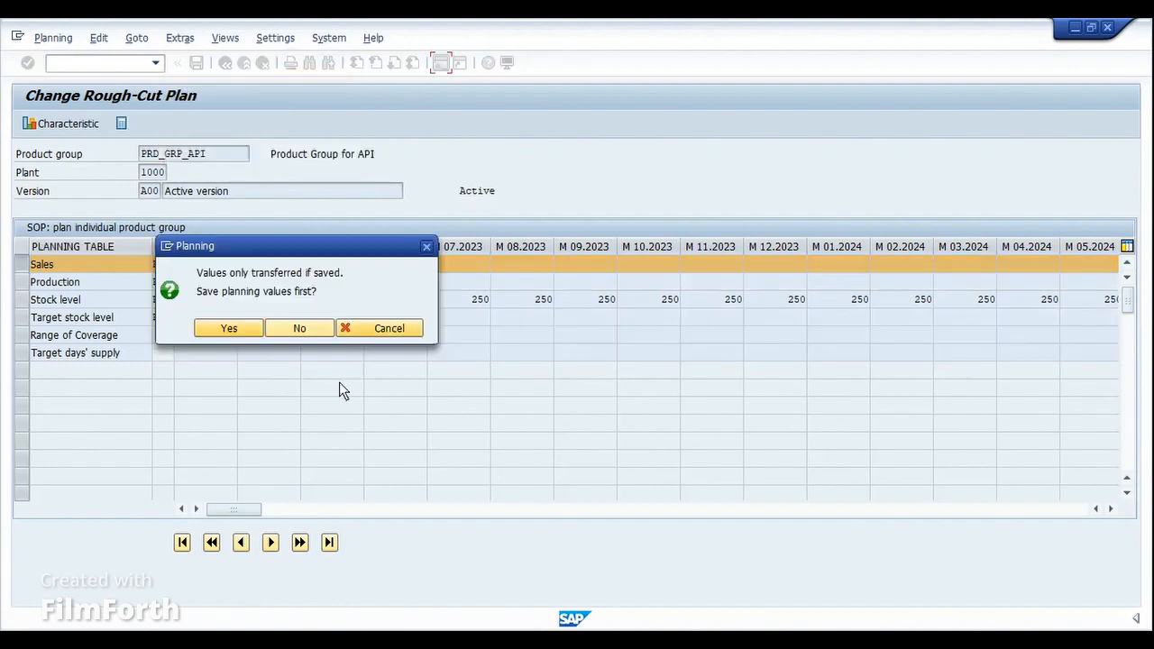
left_click(215, 331)
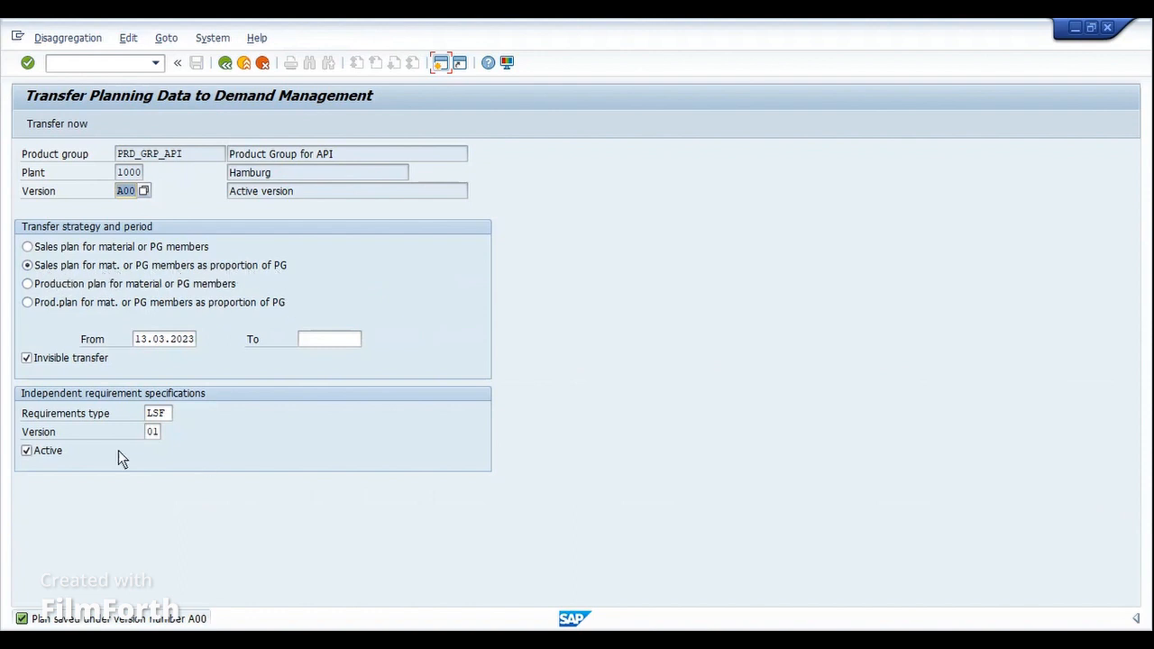
Transfer the planning data now and widen the Message Text column of the error log to read its messages.
left_click(78, 128)
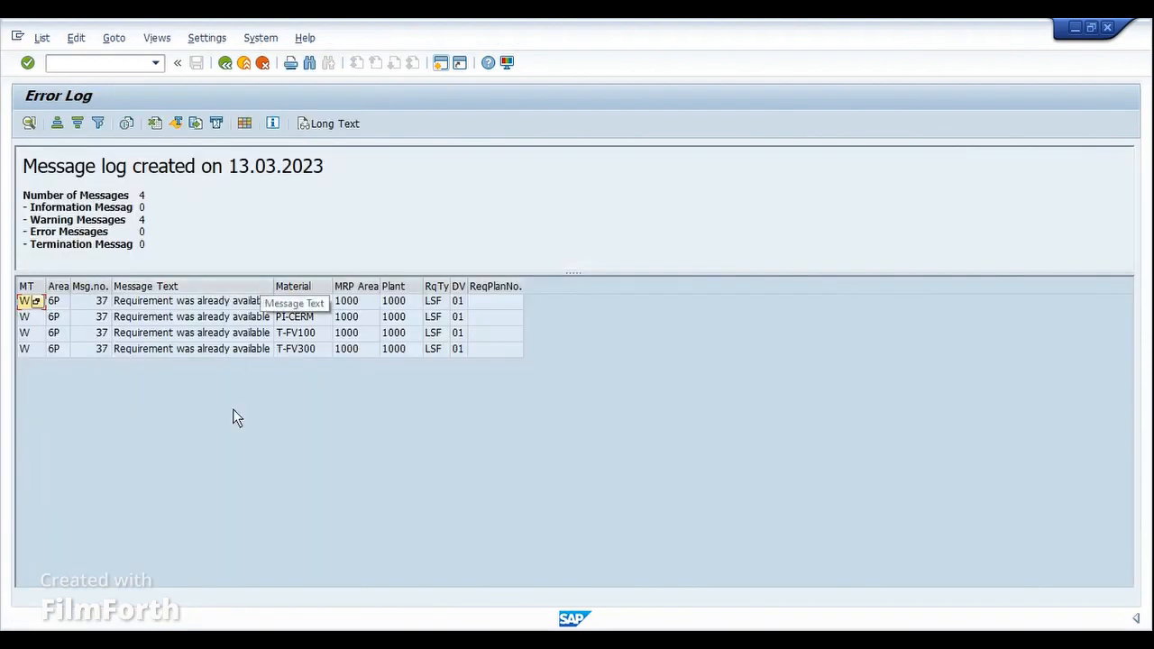
left_click_drag(273, 287, 303, 287)
left_click(227, 341)
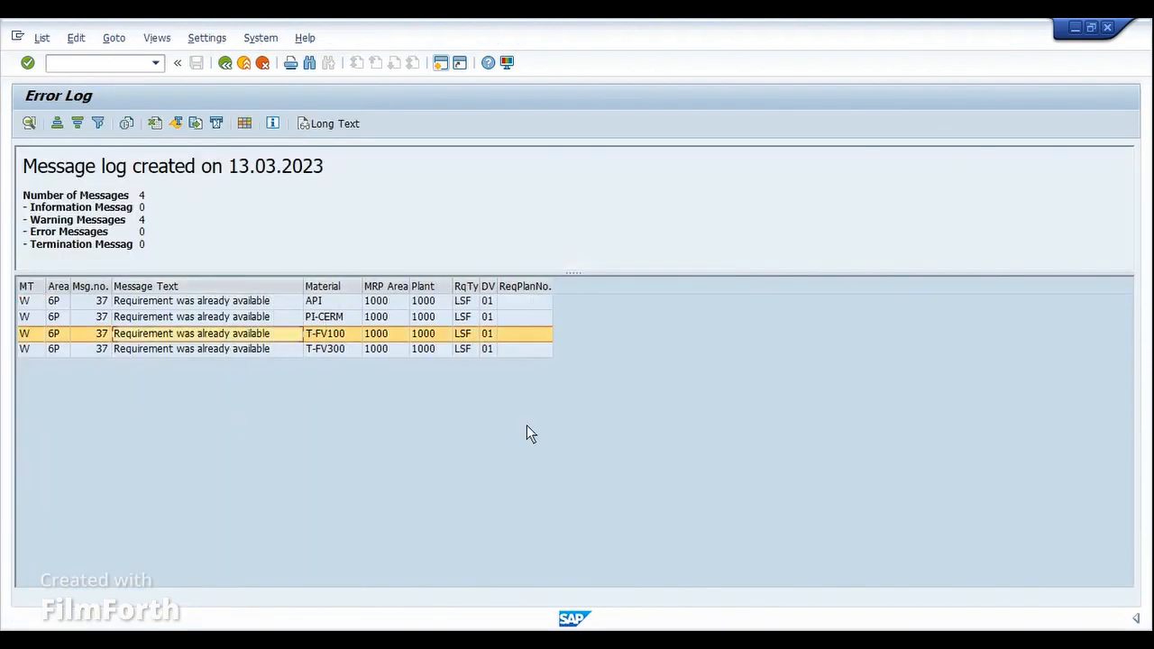
Switch to the planned independent requirements session, display the requirements of product group PRD_GRP_API, and view their items and planning table.
mouse_move(506, 611)
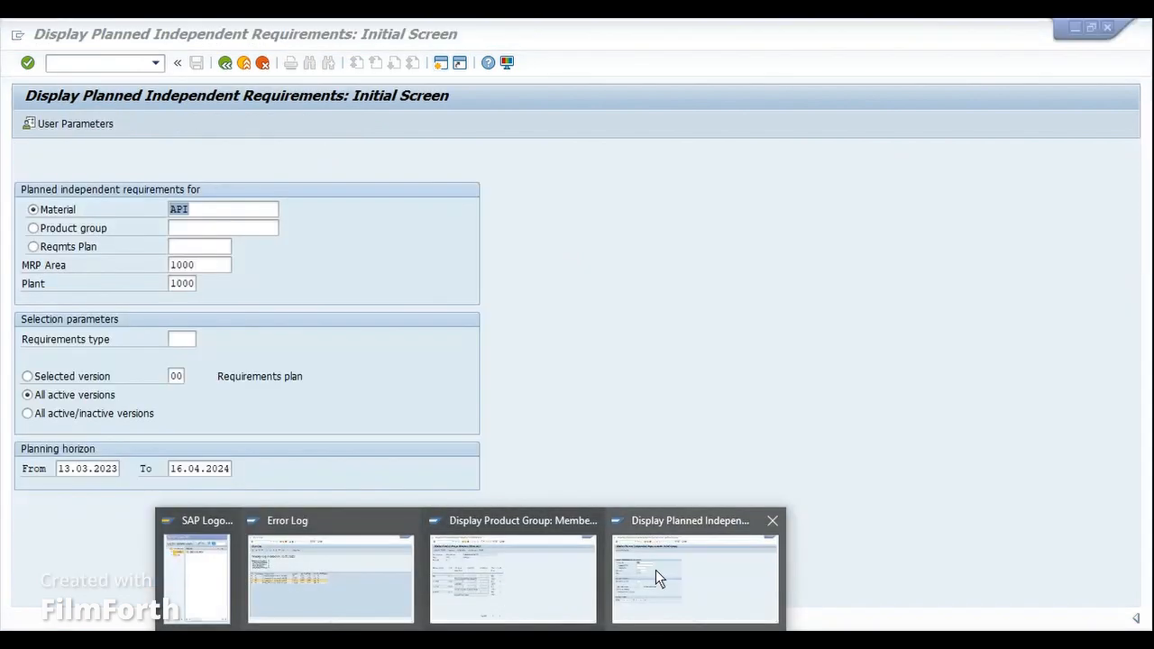
left_click(656, 573)
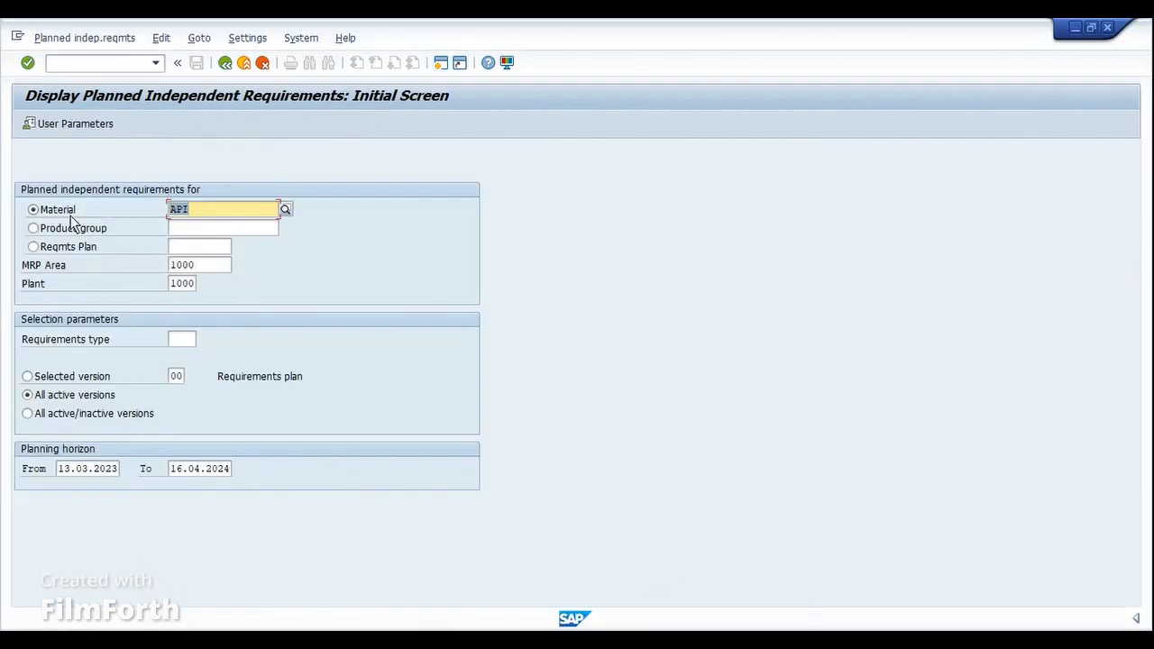
left_click(33, 228)
left_click(244, 232)
type("PRD_GRP_API")
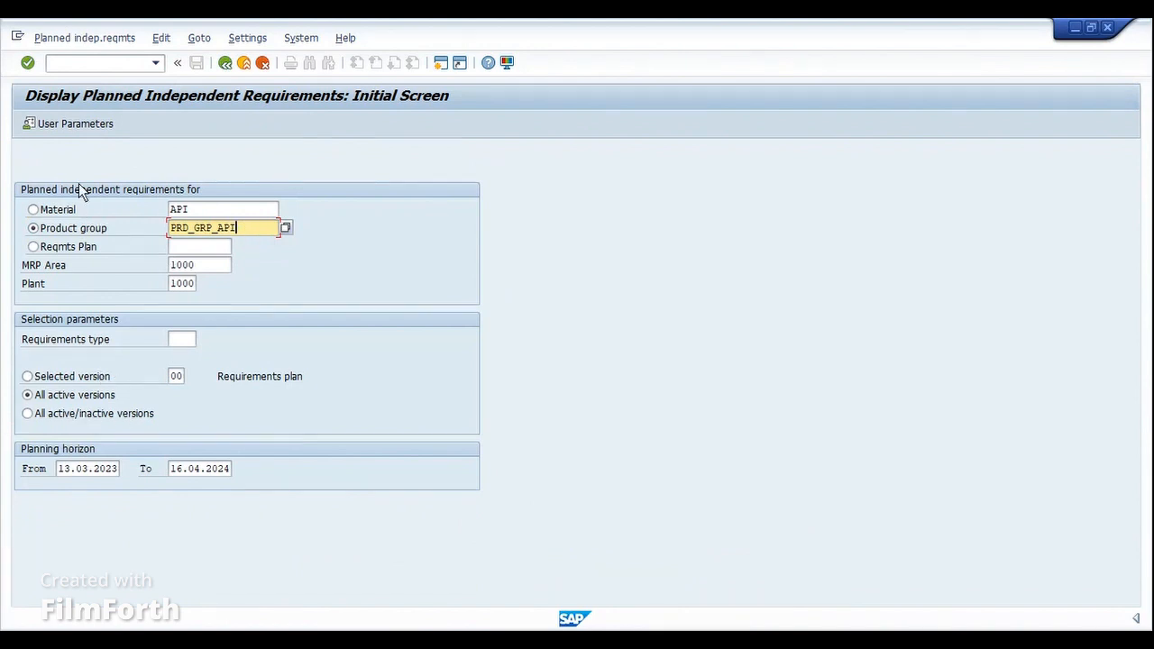
key("Return")
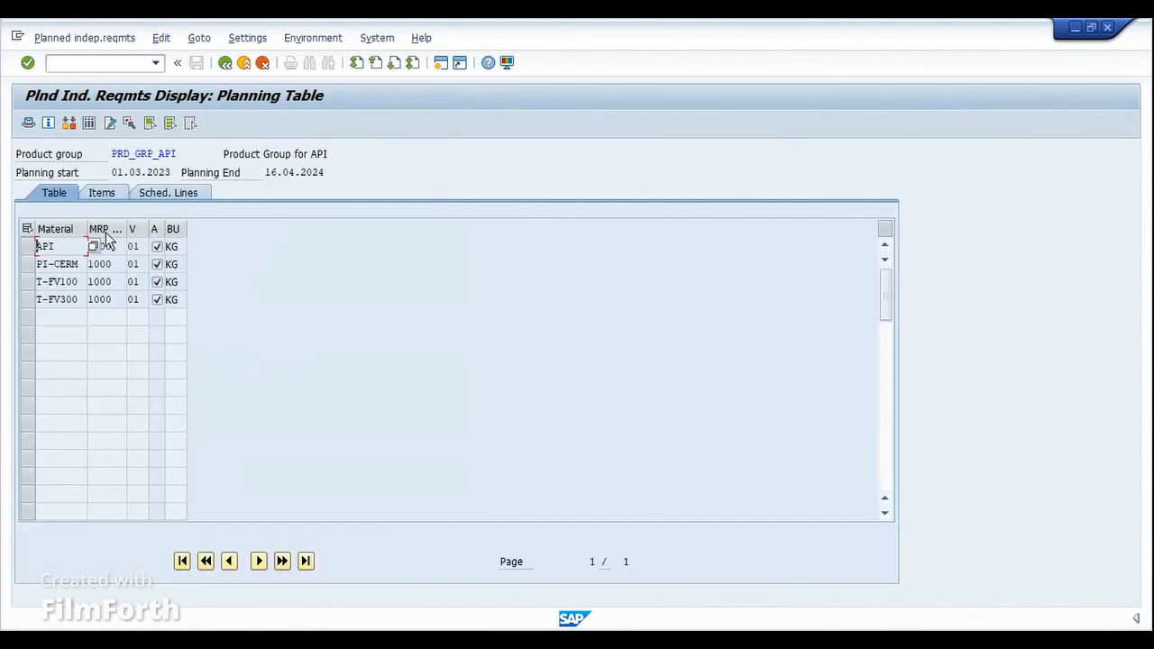
left_click(101, 192)
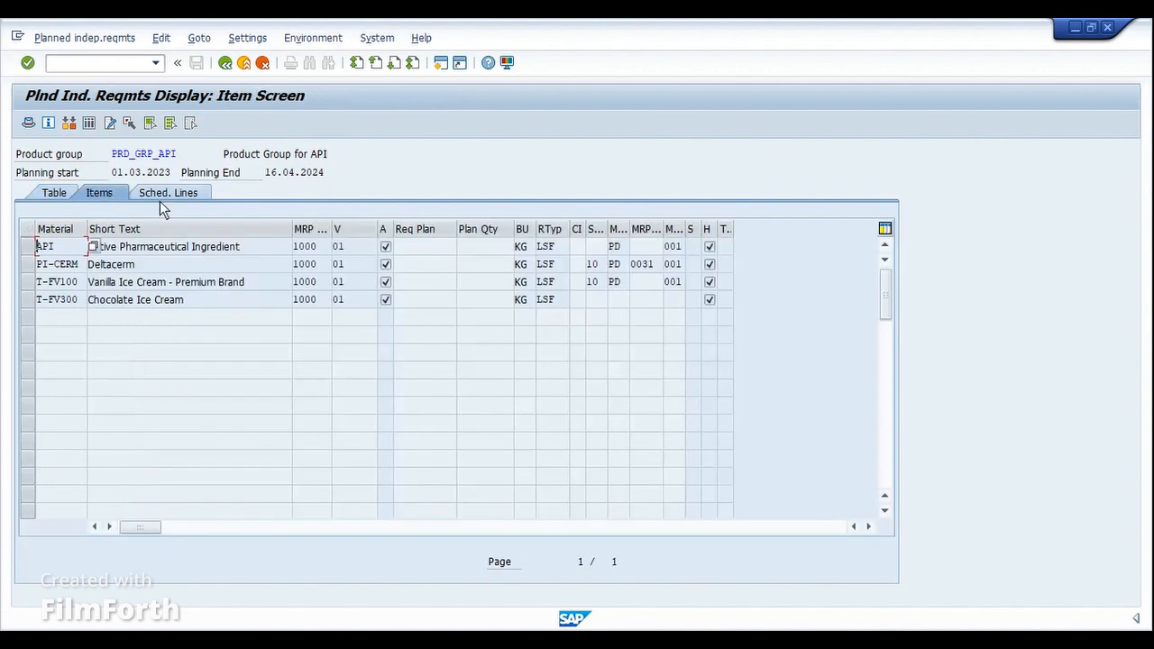
left_click(56, 192)
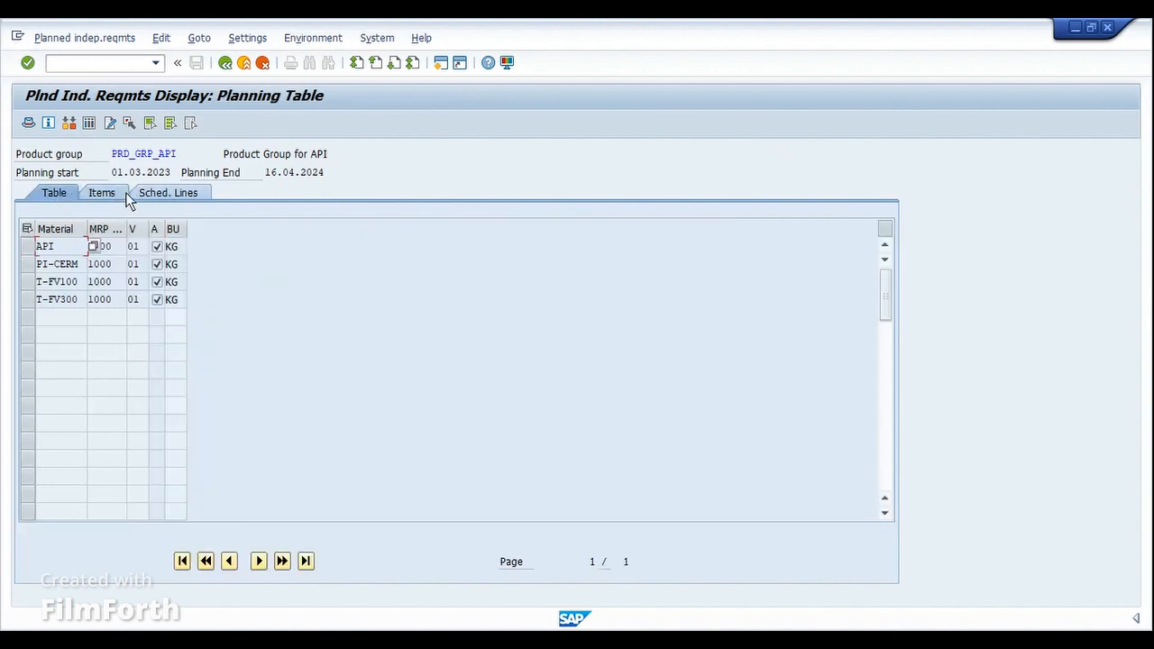
Examine the group's planning table, items and schedule lines in the planned independent requirements display.
key("Down")
key("Down")
key("Down")
left_click(119, 302)
left_click(120, 195)
left_click(183, 195)
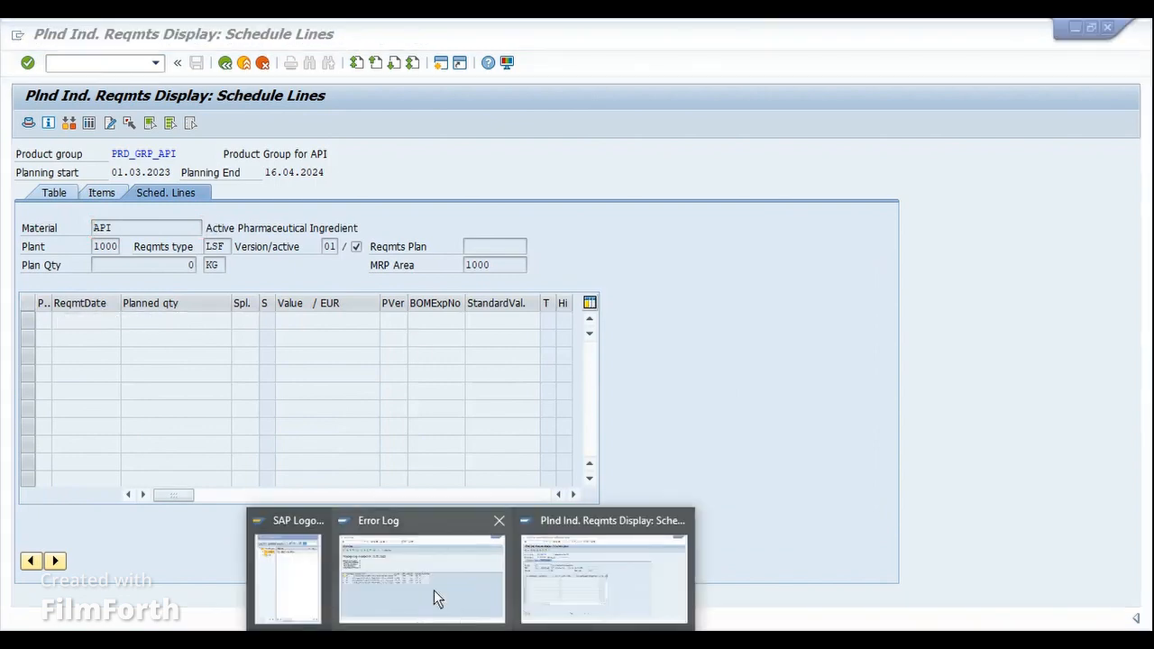
Leave the transfer's error log, open the active version of the PRD_GRP_API plan, and compare it with the requirements' schedule lines.
left_click(430, 588)
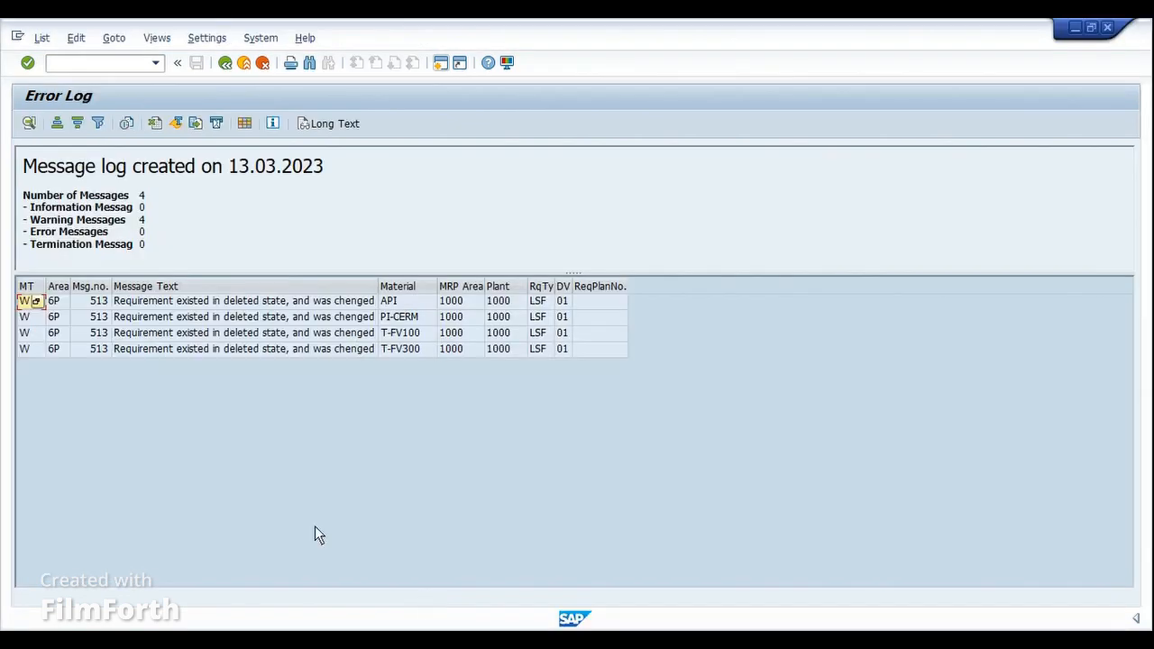
left_click(224, 63)
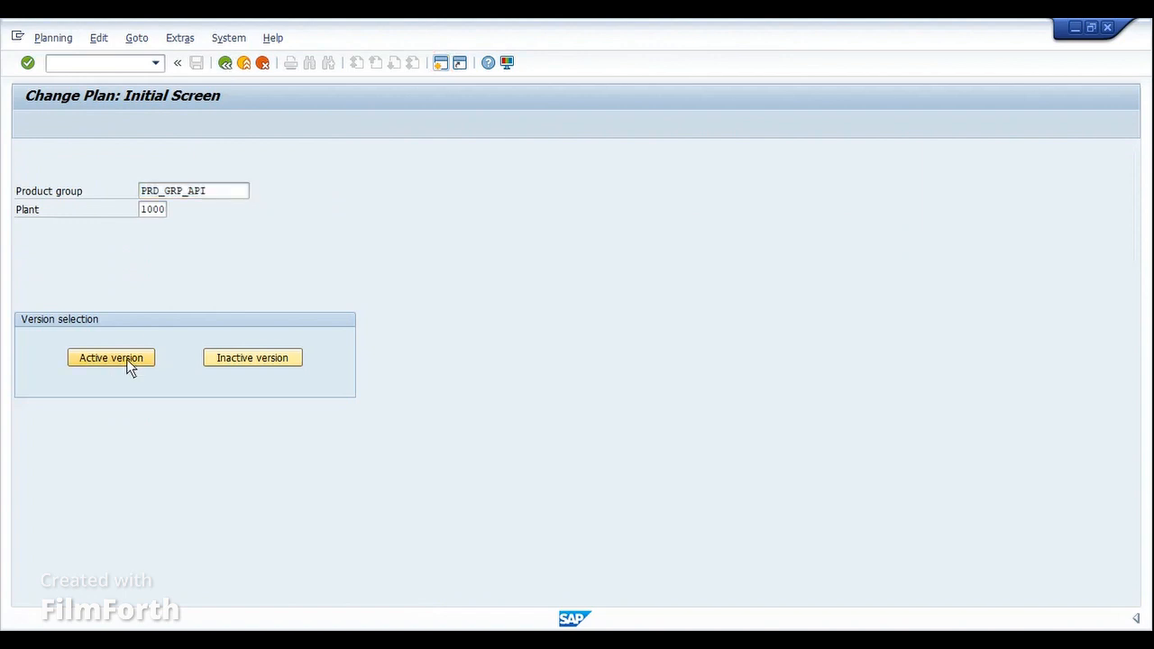
left_click(126, 359)
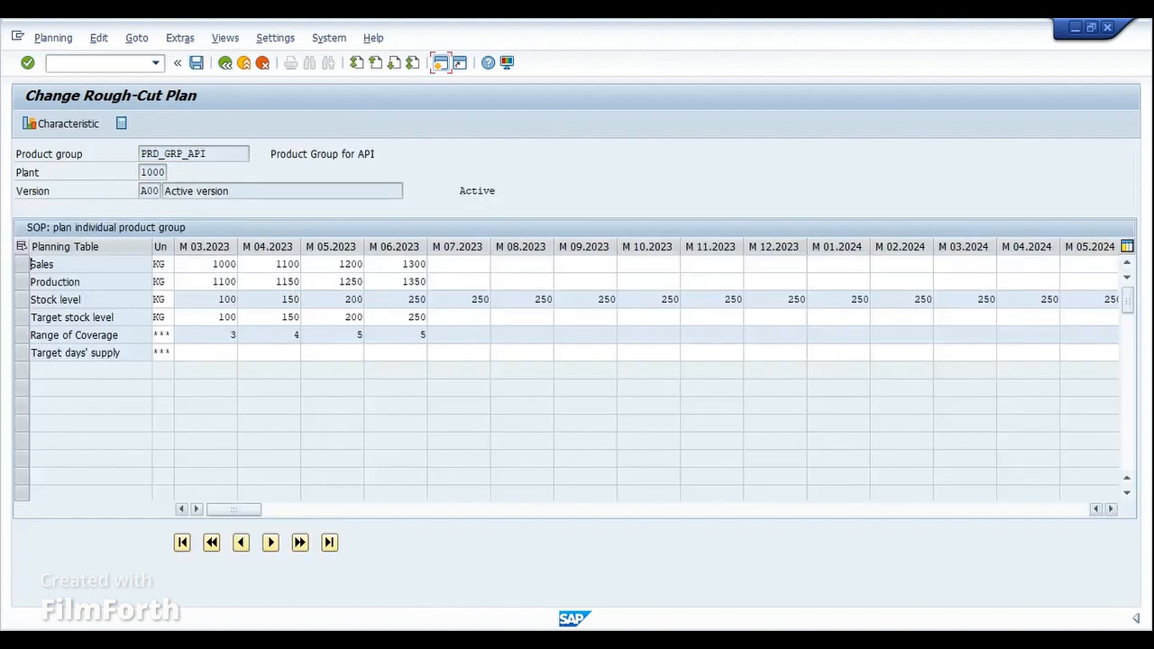
left_click(612, 581)
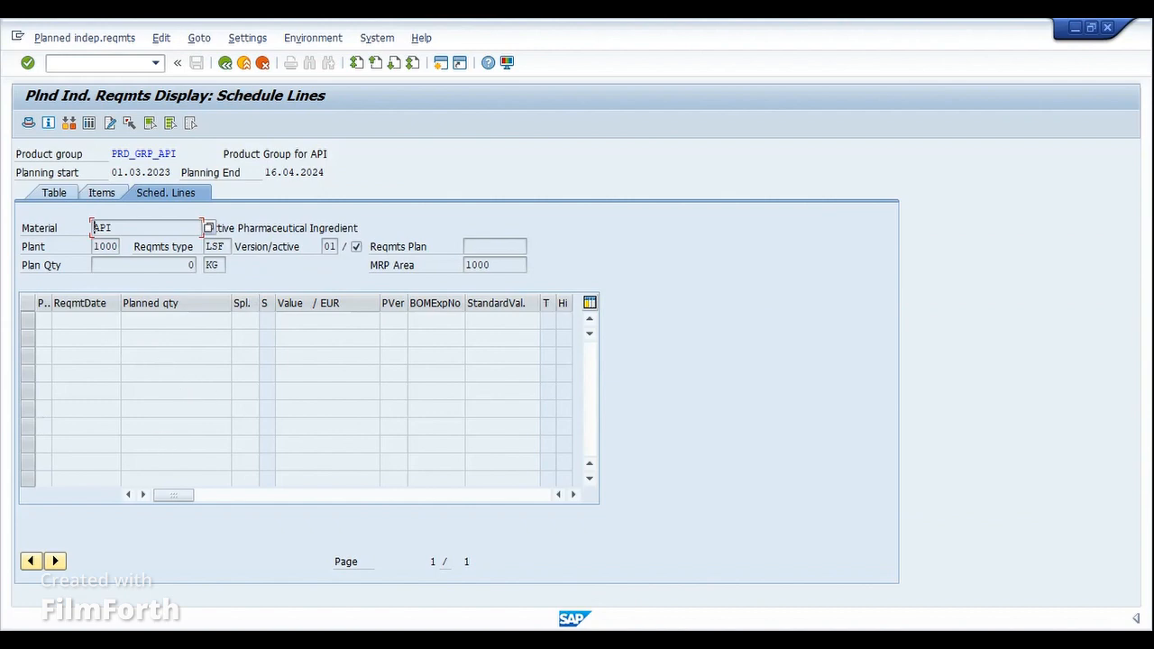
left_click(441, 597)
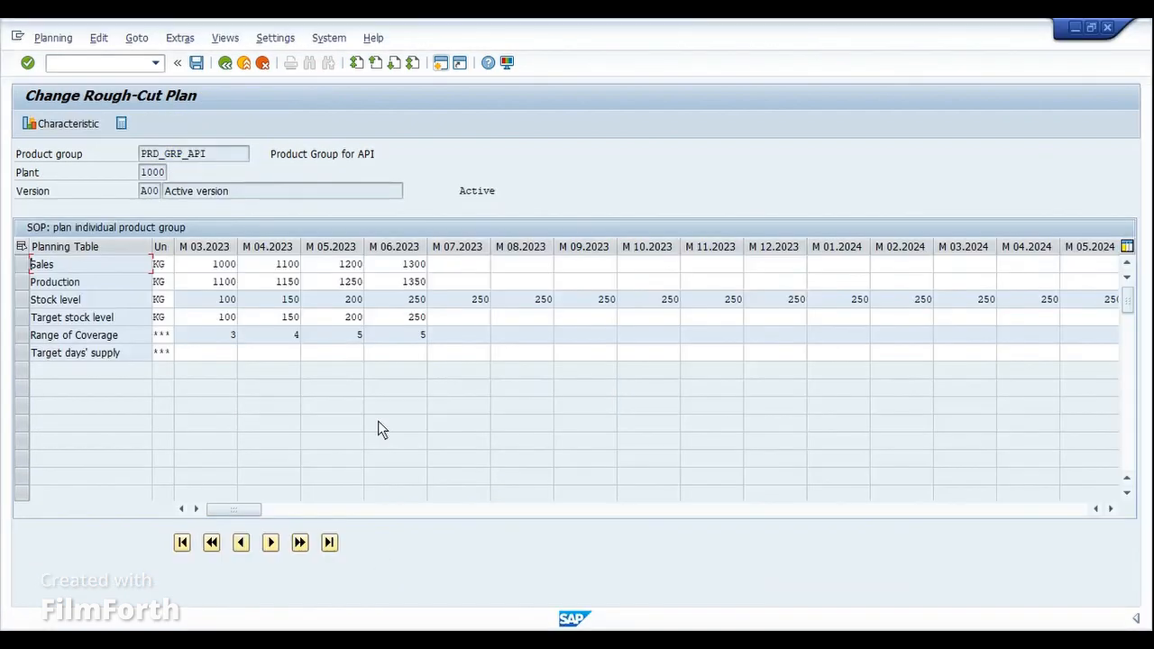
Leave the active plan without saving and open product group PRD_GRP_API in plant 1000 with MC86 - Change.
left_click(225, 63)
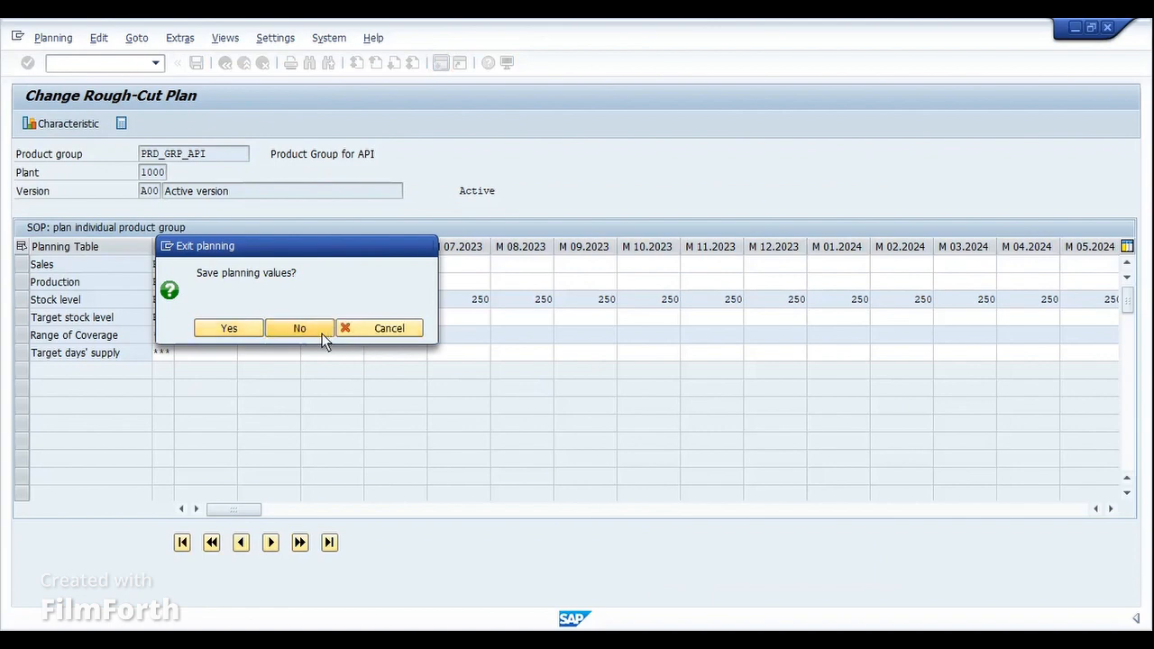
left_click(299, 328)
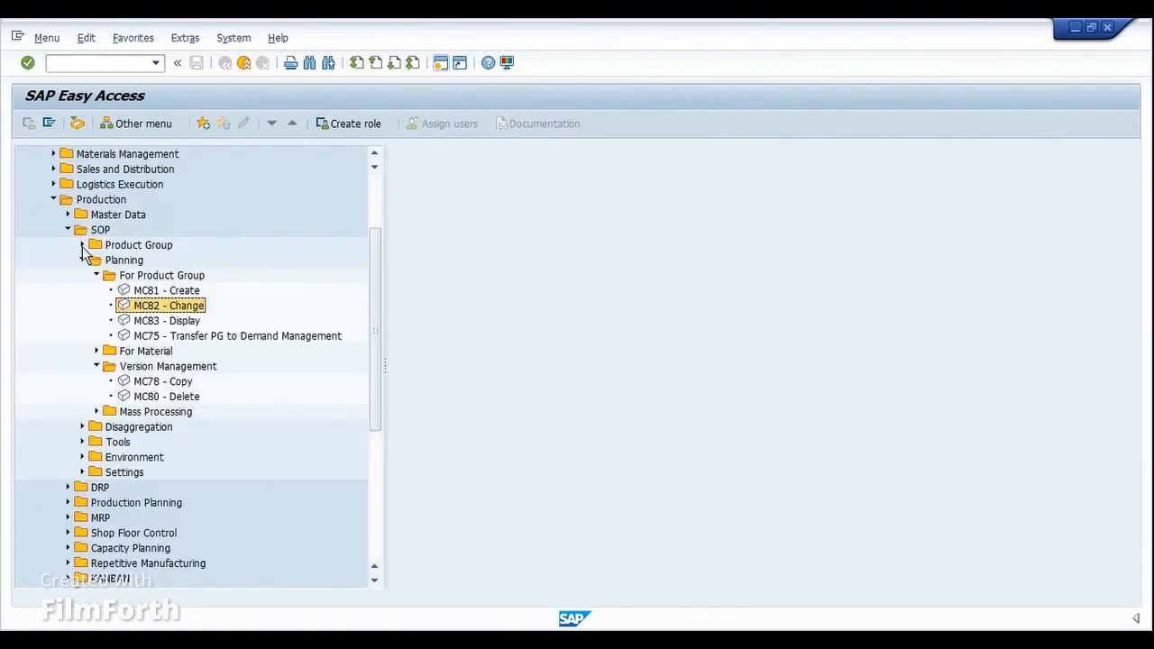
left_click(82, 245)
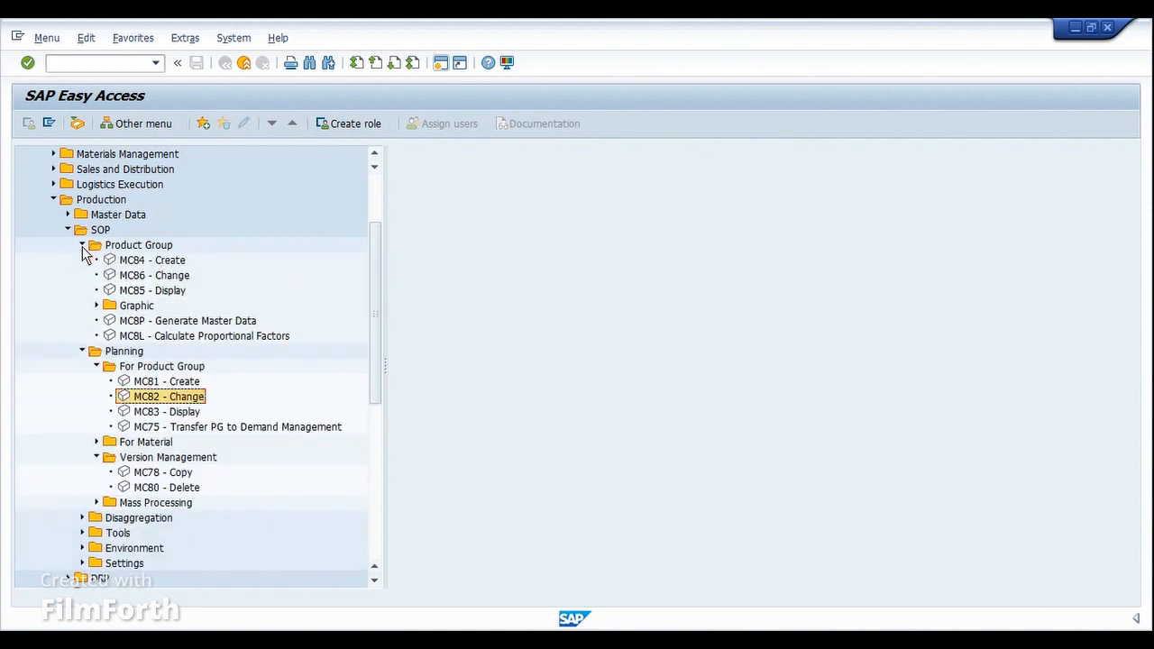
left_click(146, 276)
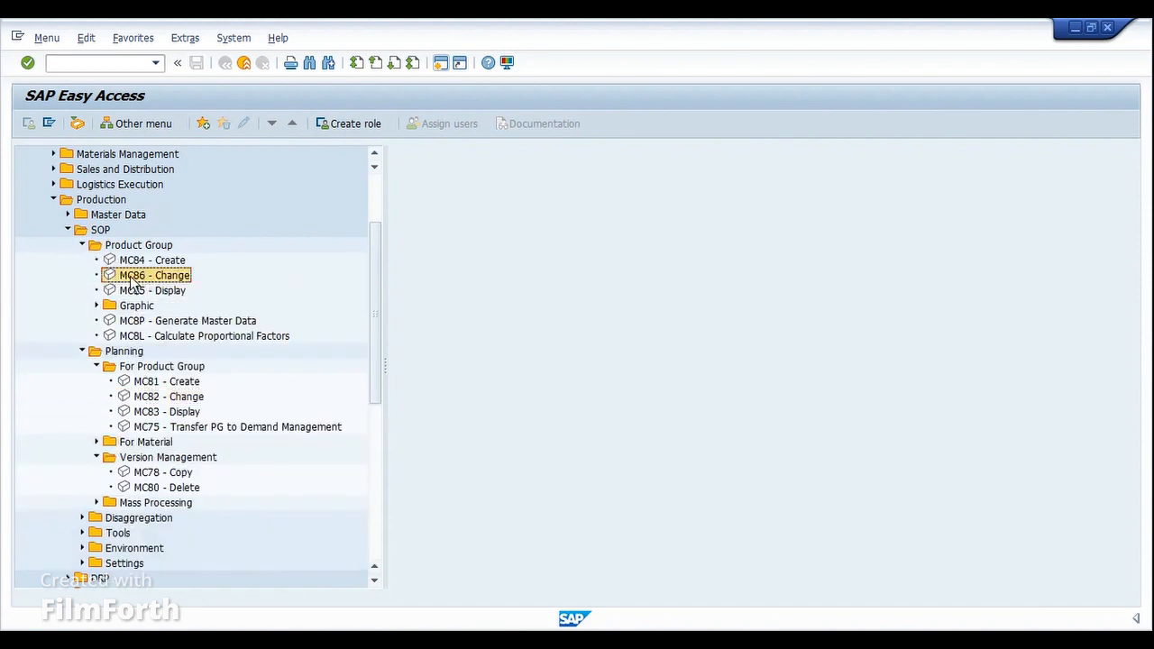
double_click(158, 281)
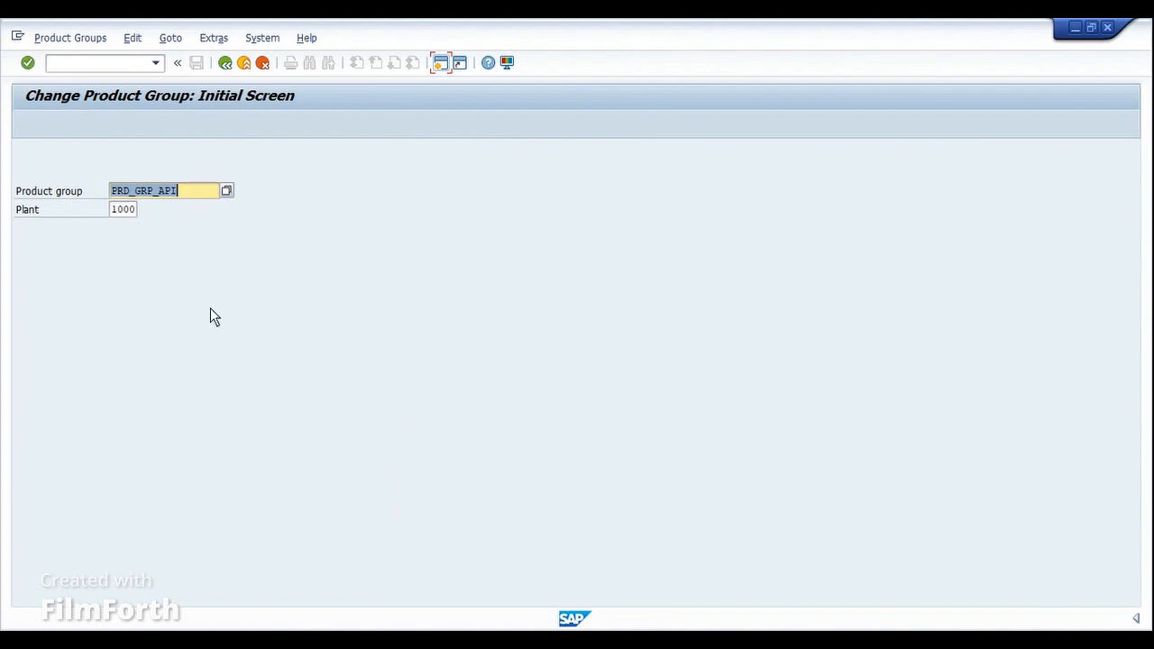
key("Return")
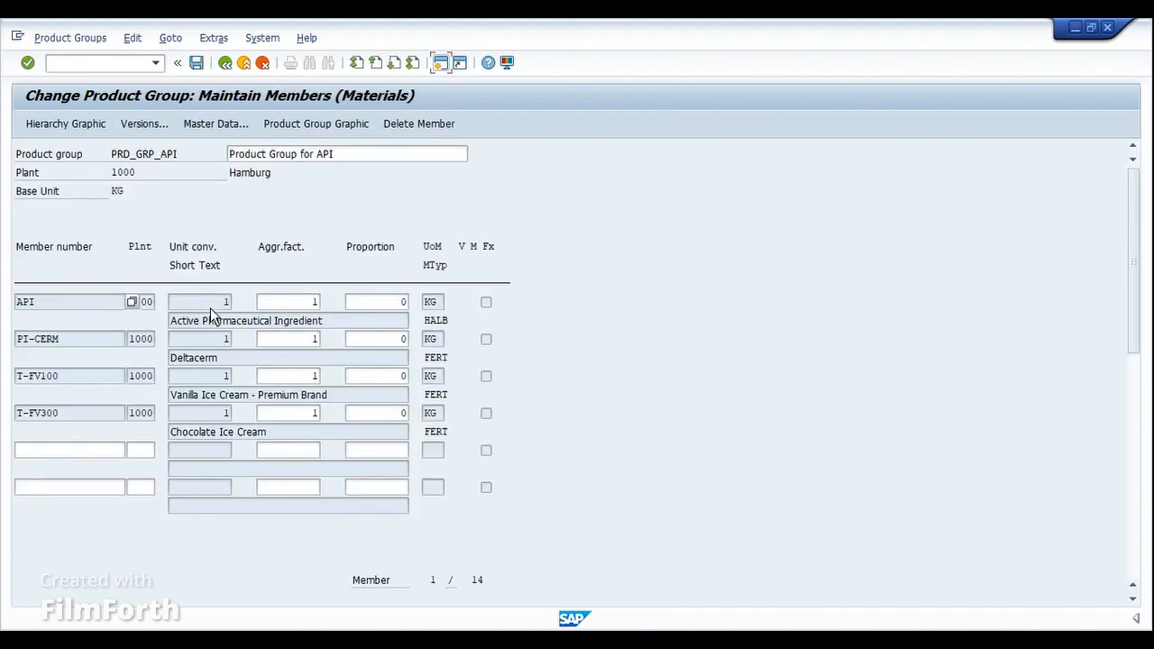
Check the proportion values of members API, PI-CERM, T-FV100 and T-FV300.
left_click(385, 303)
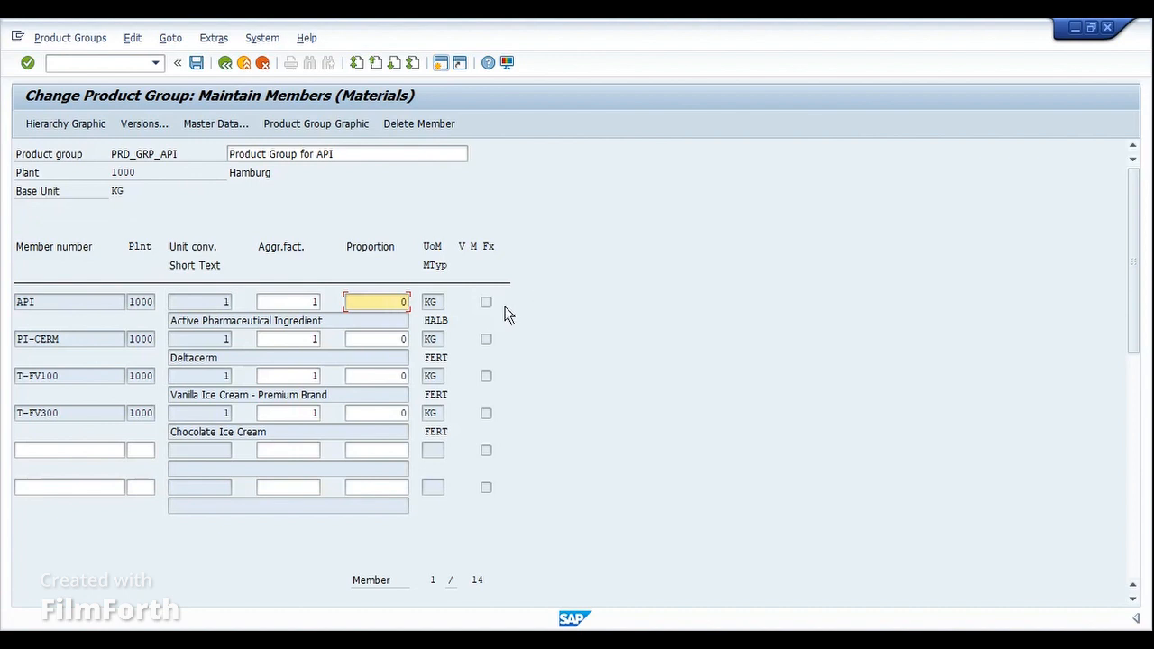
left_click(401, 342)
left_click(401, 377)
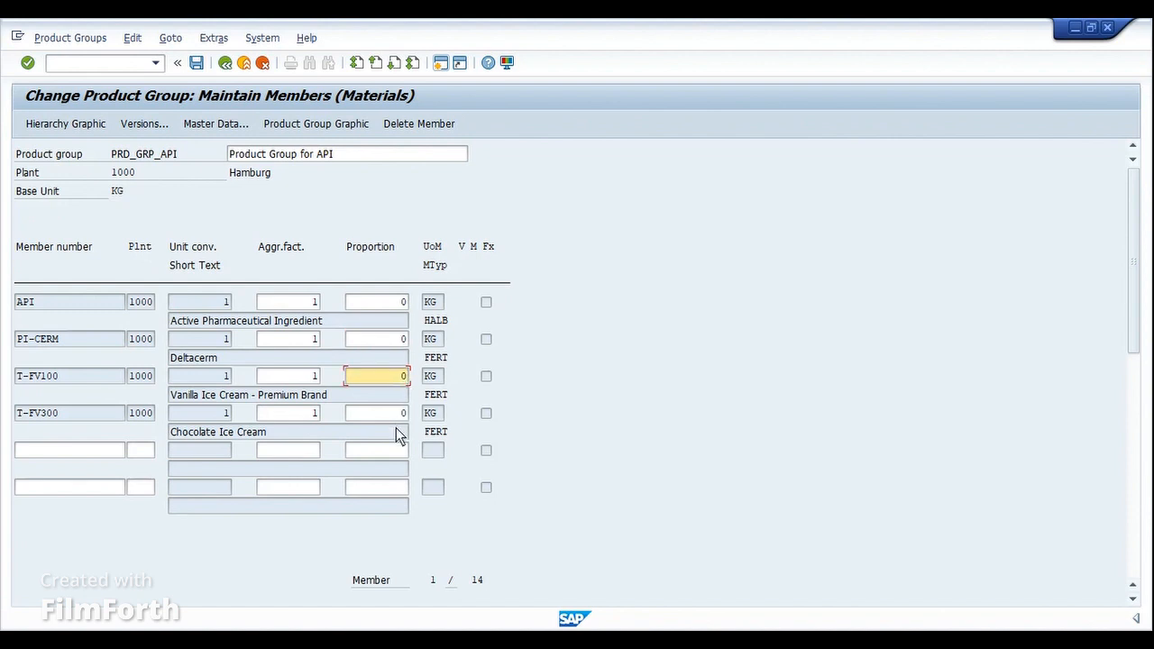
left_click(402, 414)
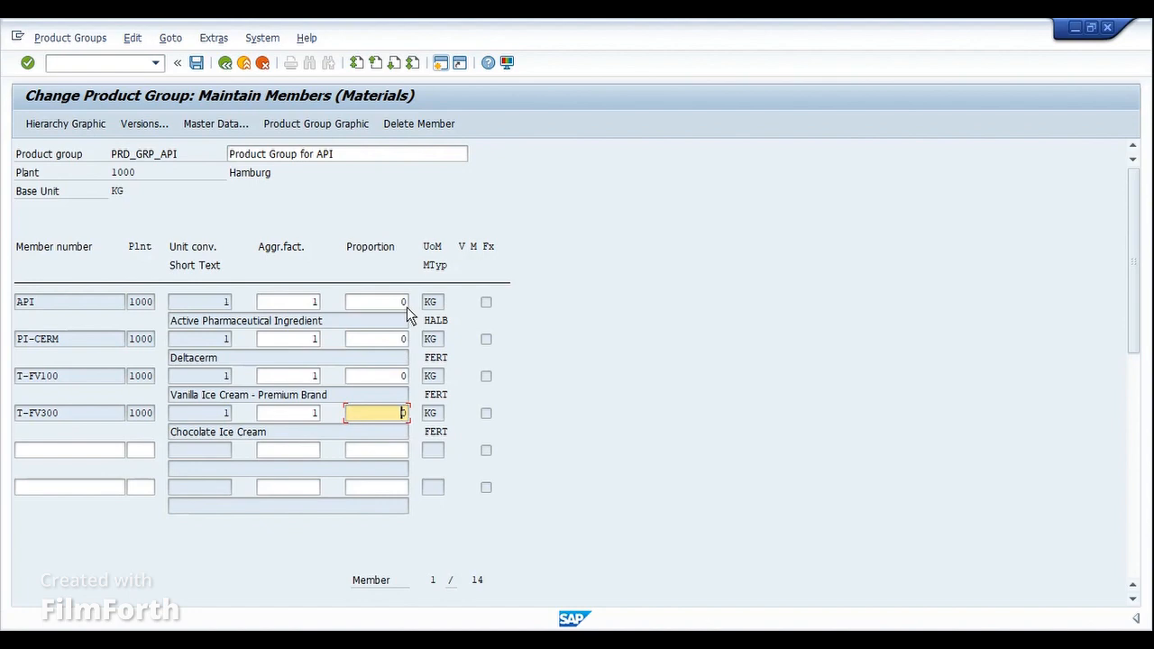
Switch to the planned independent requirements session and leave its display, returning to the SAP Easy Access tree.
left_click(471, 641)
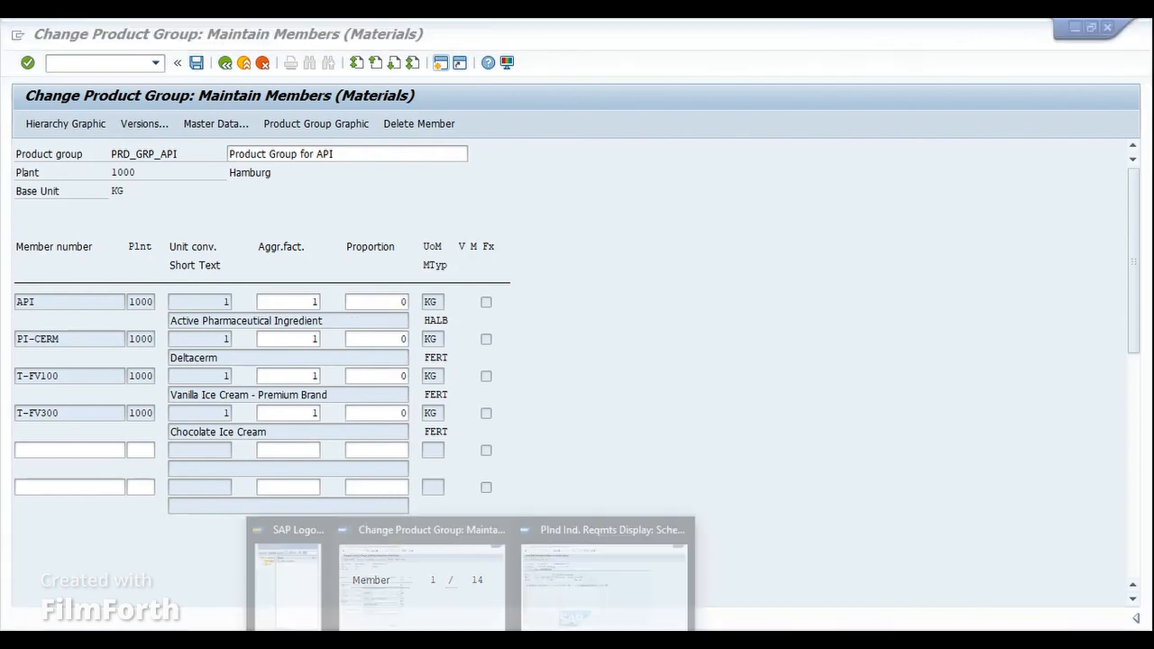
left_click(561, 588)
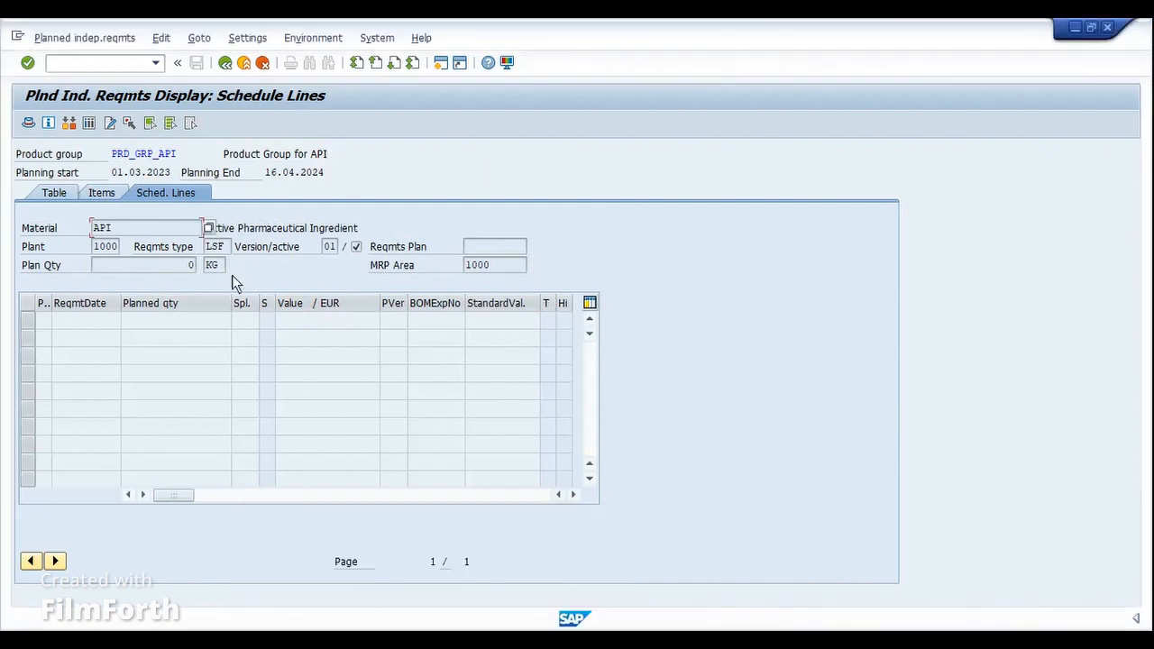
left_click(225, 65)
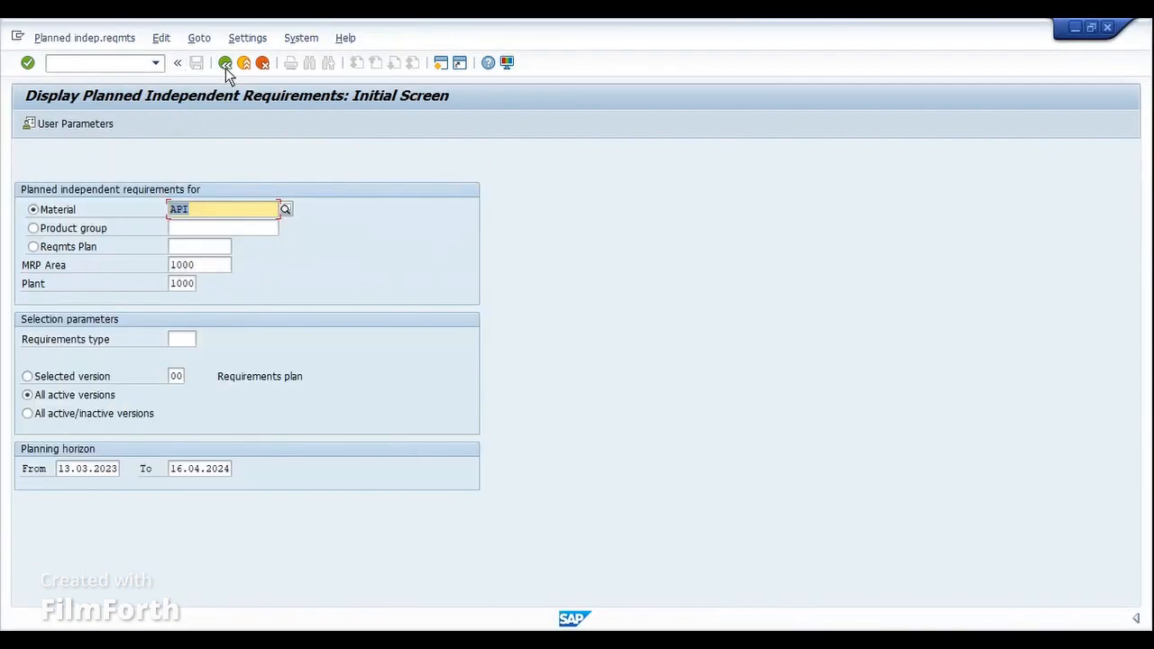
left_click(226, 64)
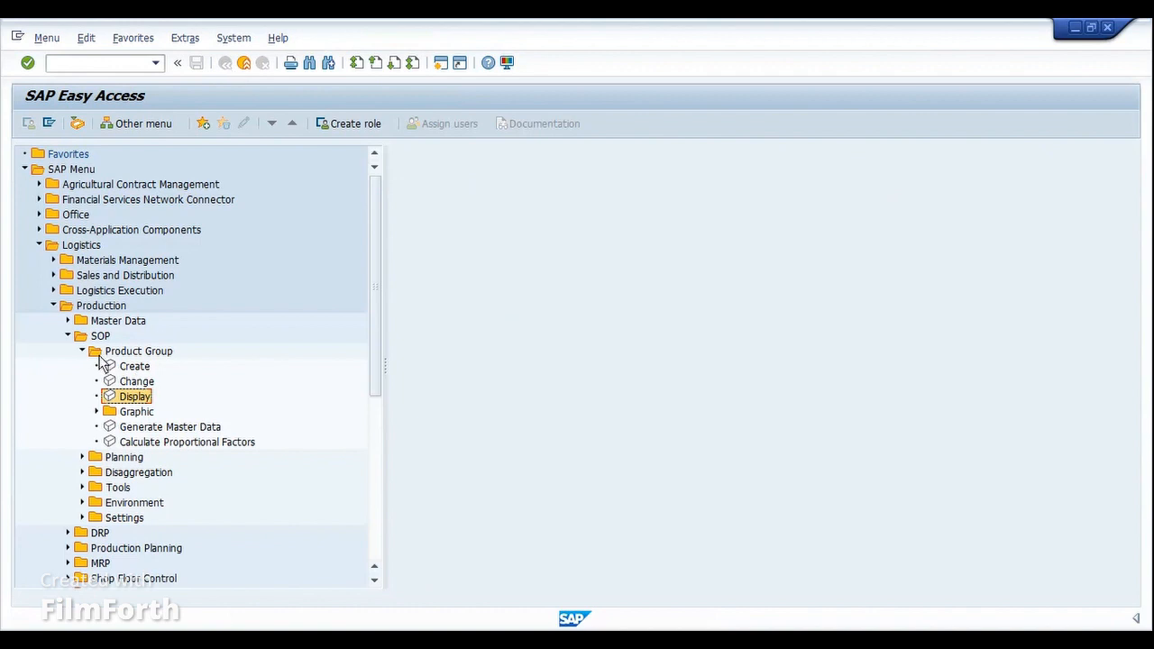
Display the active version of the PRD_GRP_API product group plan and examine its monthly Sales quantities.
left_click(83, 351)
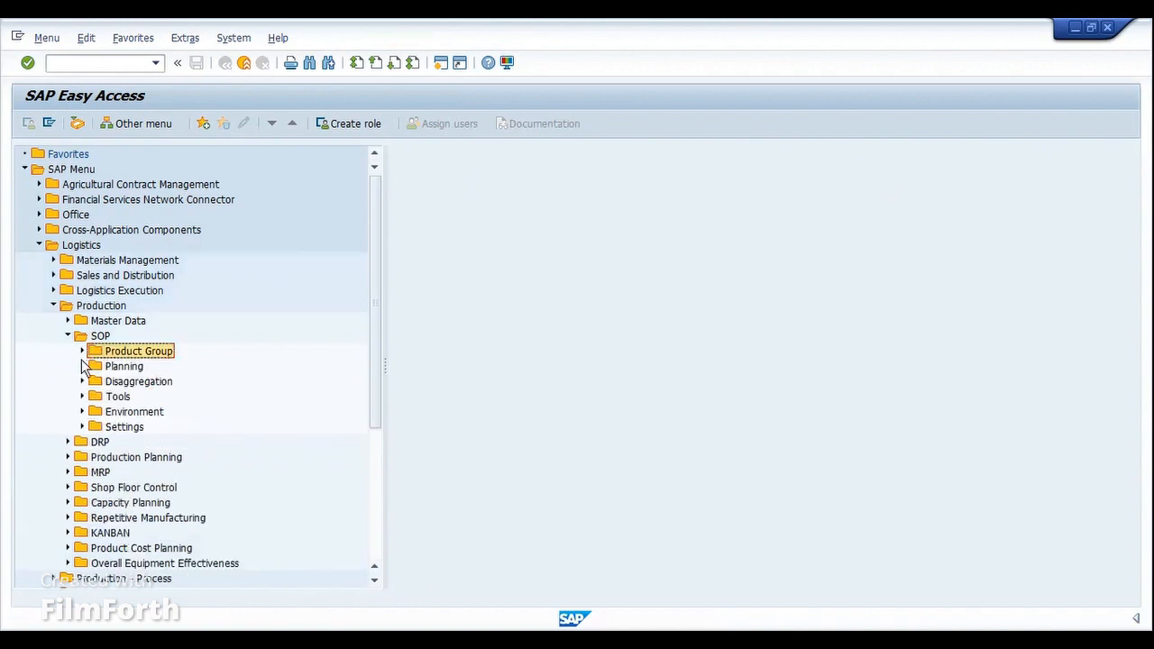
left_click(82, 367)
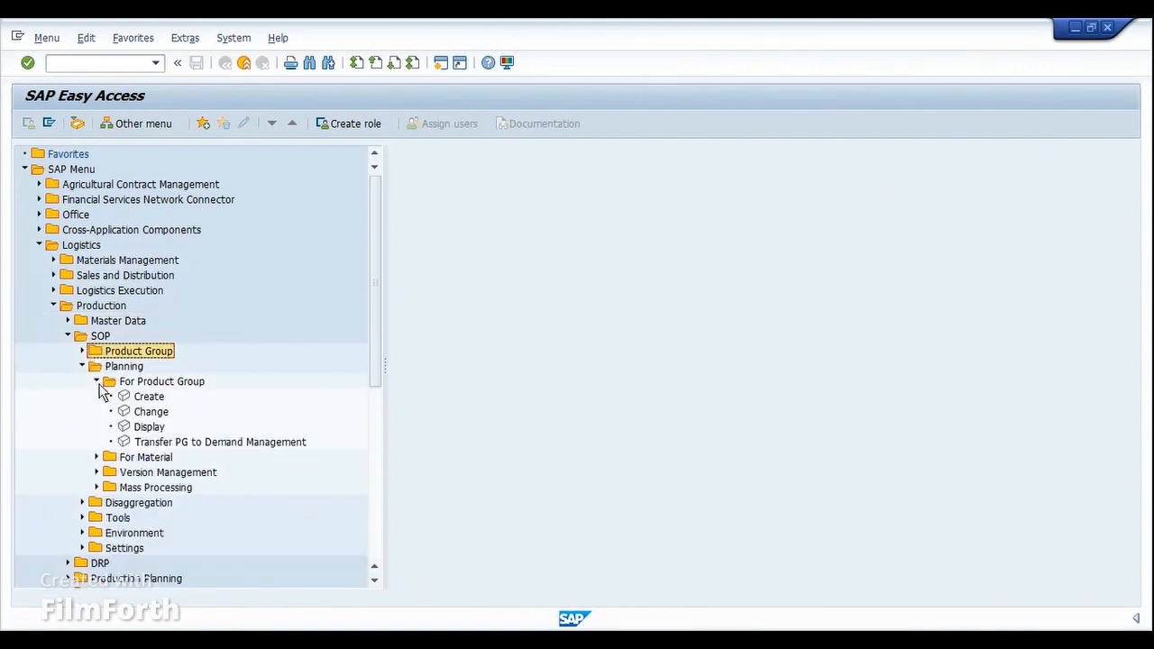
left_click(97, 382)
double_click(144, 426)
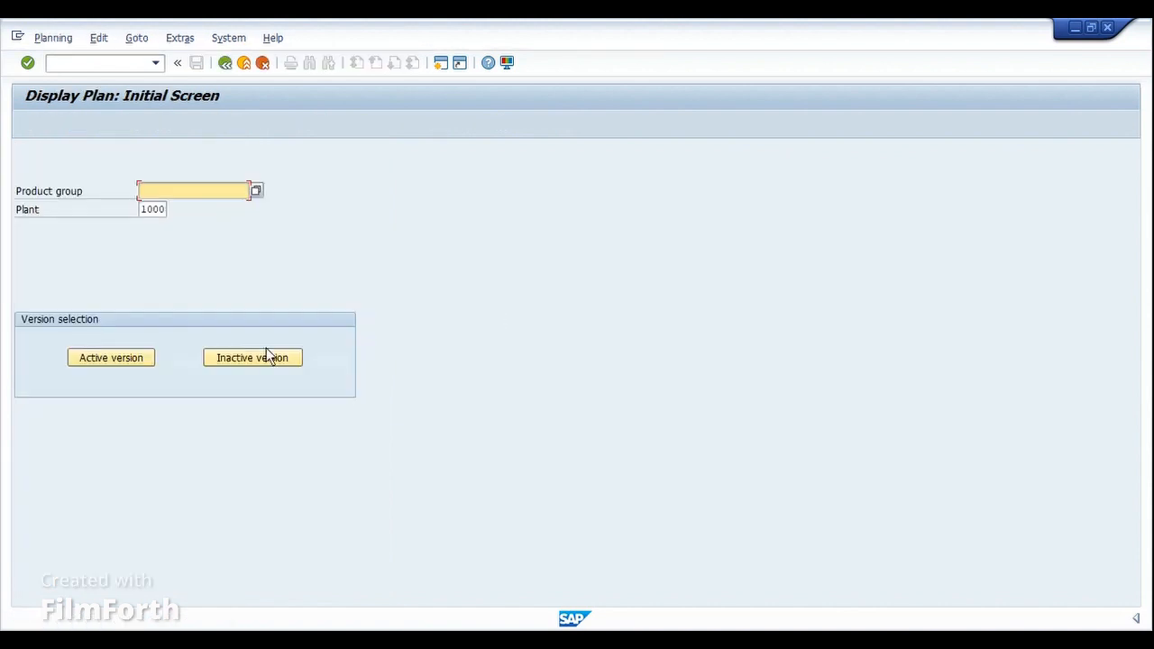
key("BackSpace")
left_click(175, 204)
left_click(107, 364)
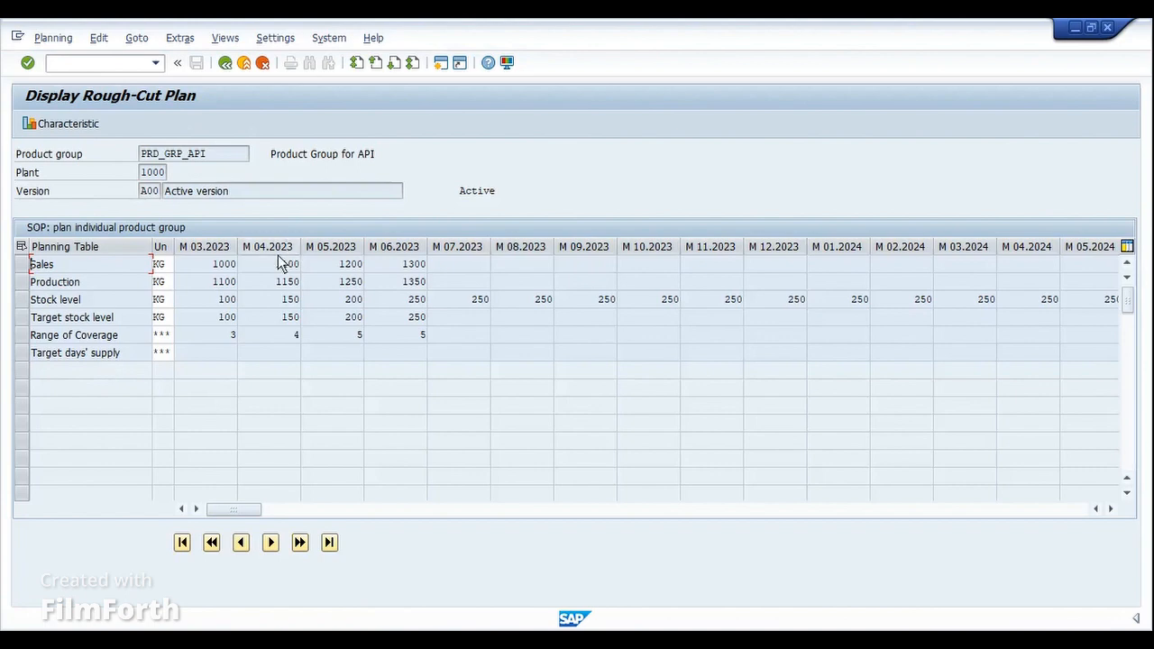
left_click_drag(320, 264, 319, 271)
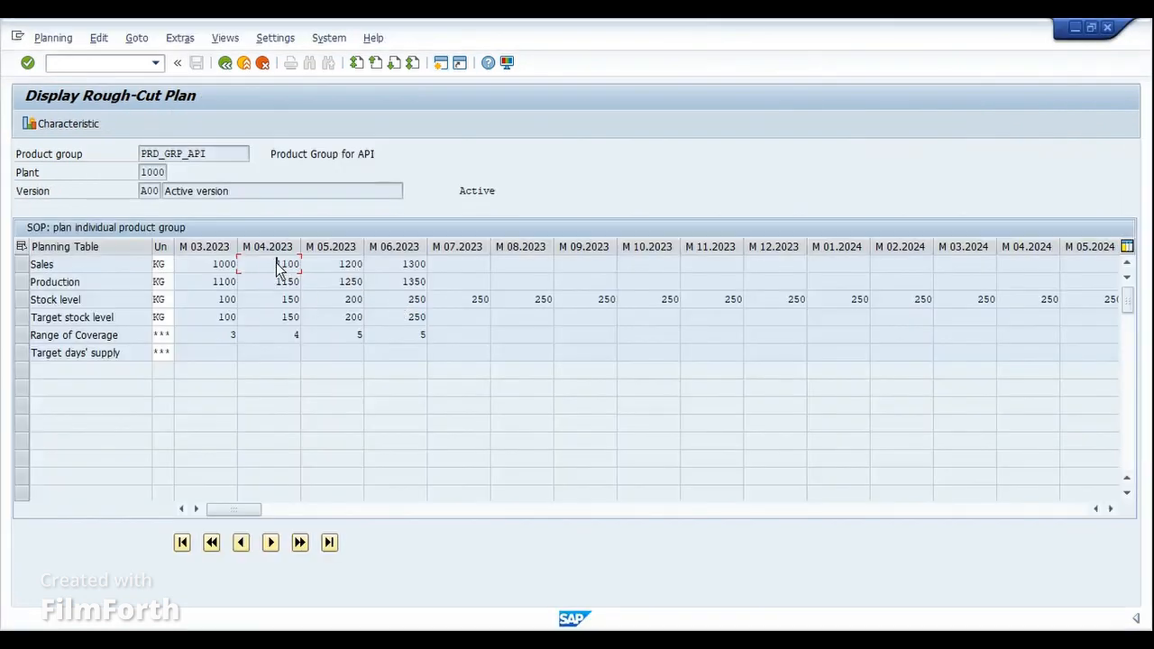
left_click_drag(277, 264, 307, 266)
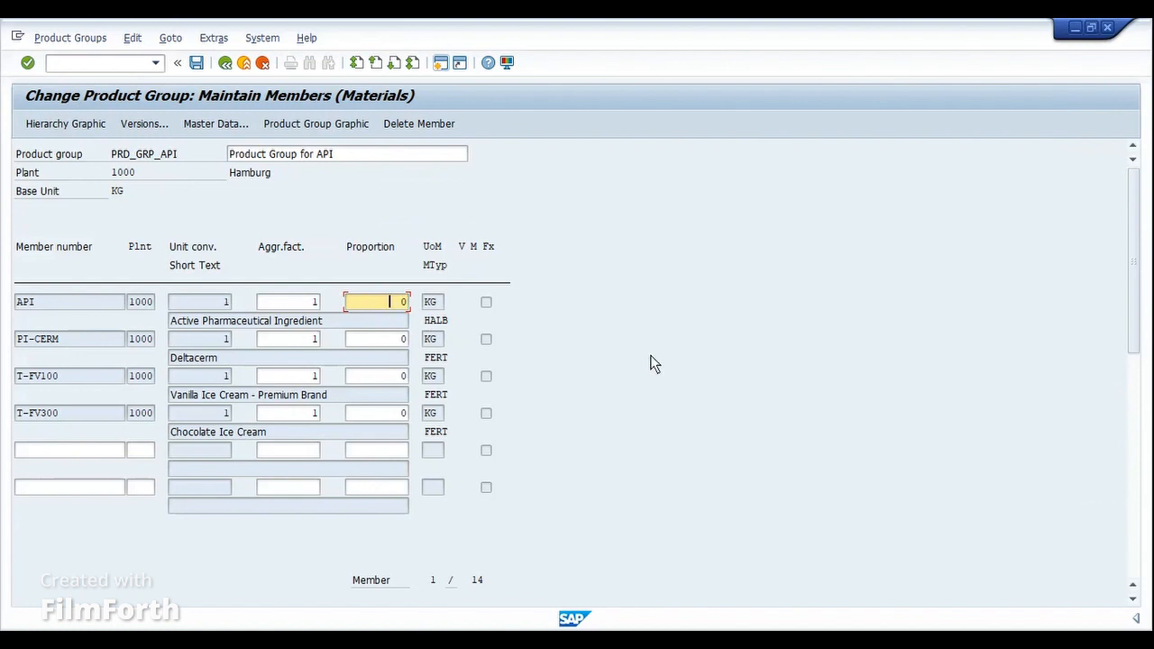
Return to the product group's member maintenance and set the proportion of member API to 100.
key("Right")
type("100")
key("Return")
left_click(37, 300)
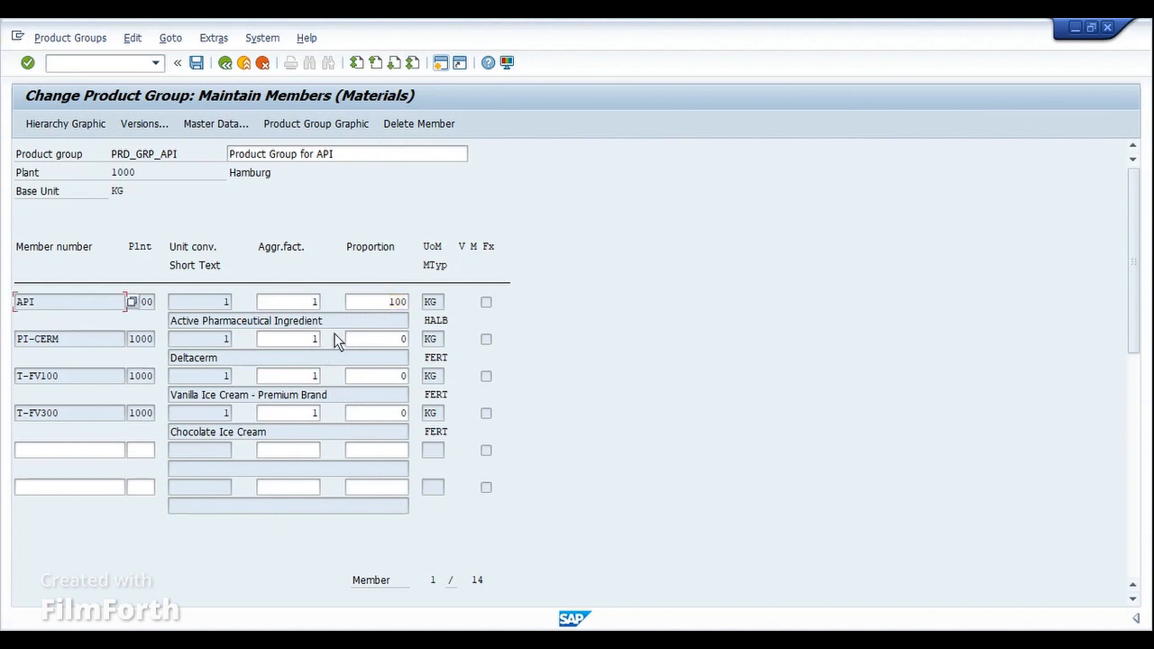
Set the proportion of member PI-CERM to 50.
left_click(400, 340)
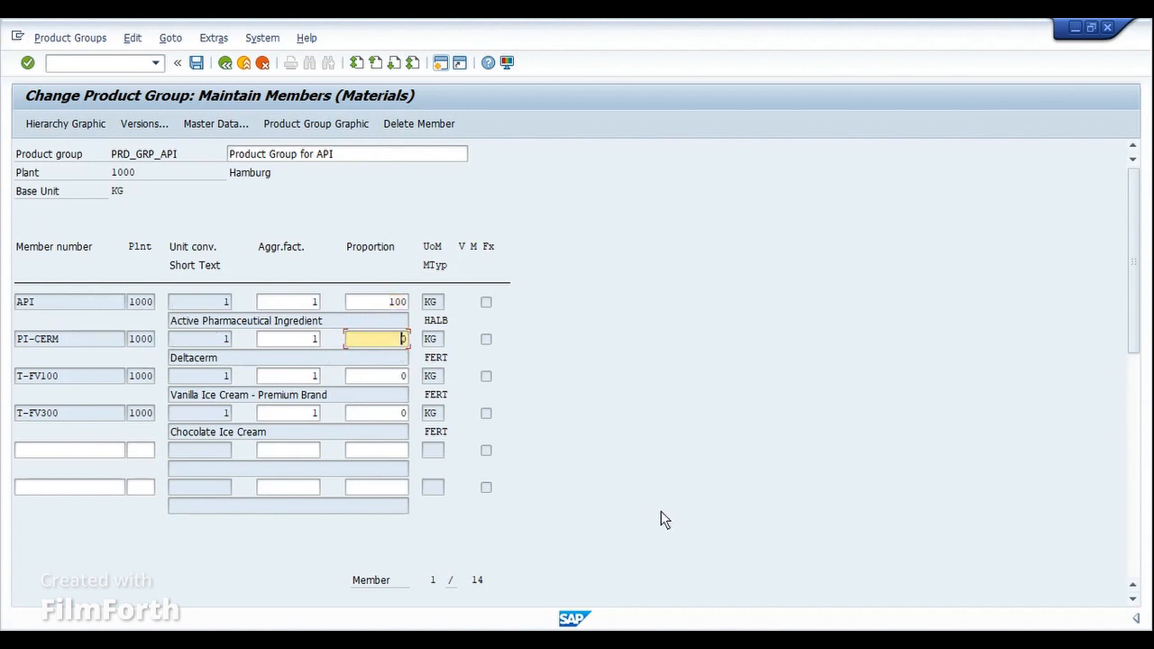
type("5")
left_click(56, 340)
left_click_drag(54, 341, 19, 339)
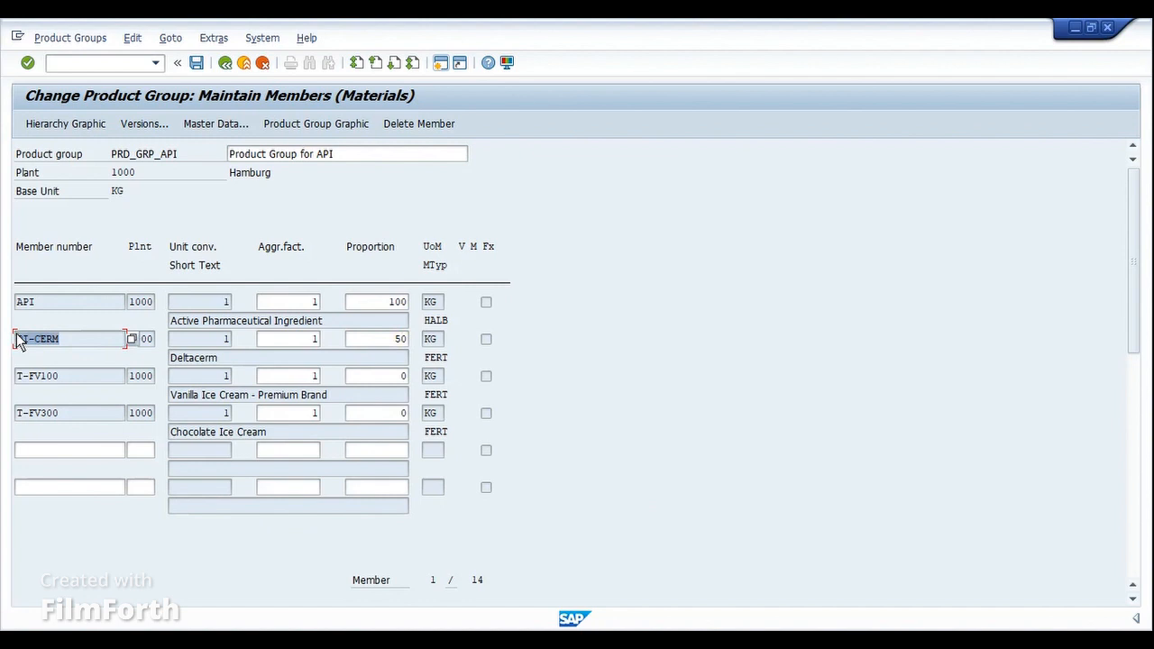
left_click(17, 336)
Set the proportion of member T-FV100 to 100.
left_click(381, 371)
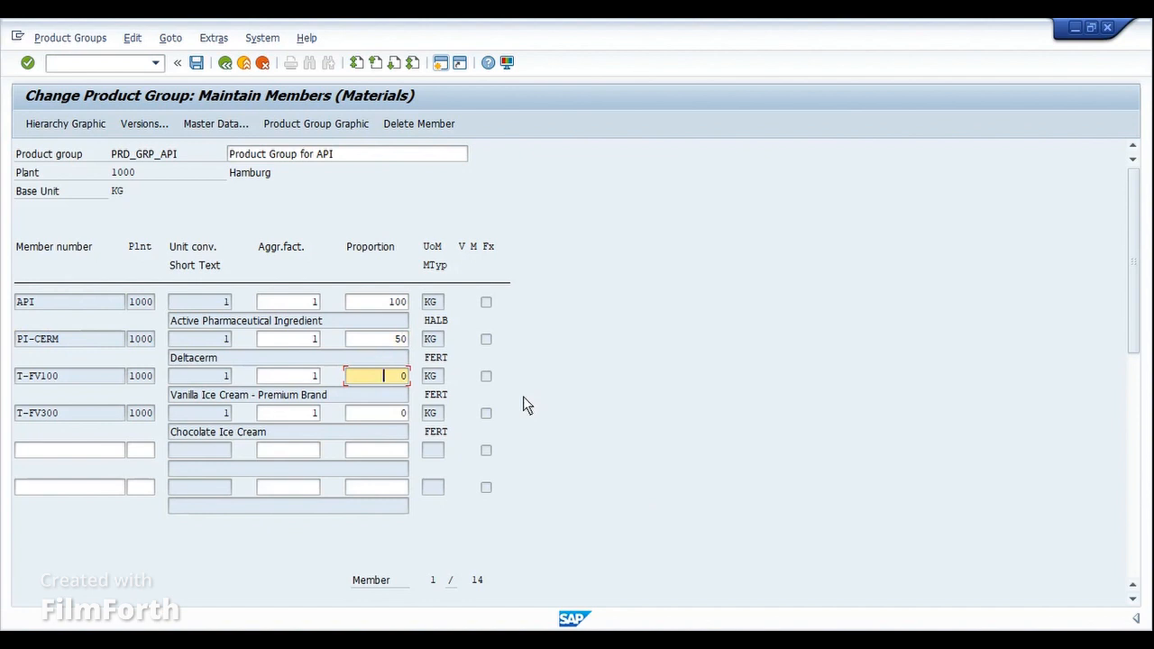
key("Right")
key("Right")
key("Right")
key("Right")
key("BackSpace")
type("10")
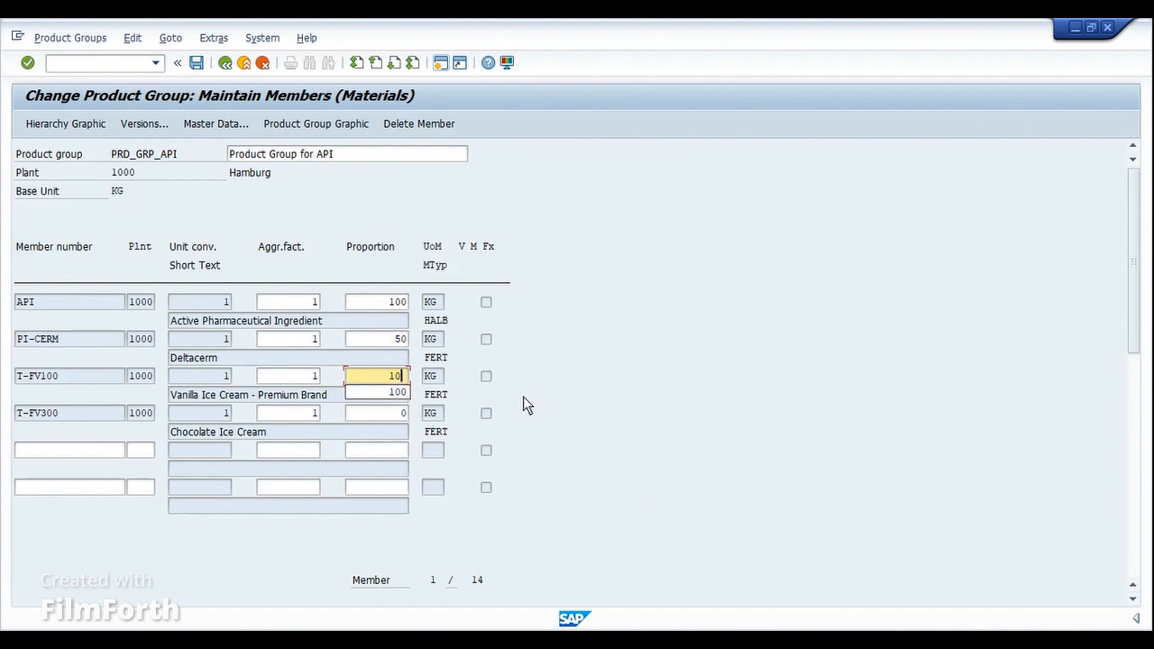
type("0")
Set the proportion of member T-FV300 to 100.
key("Down")
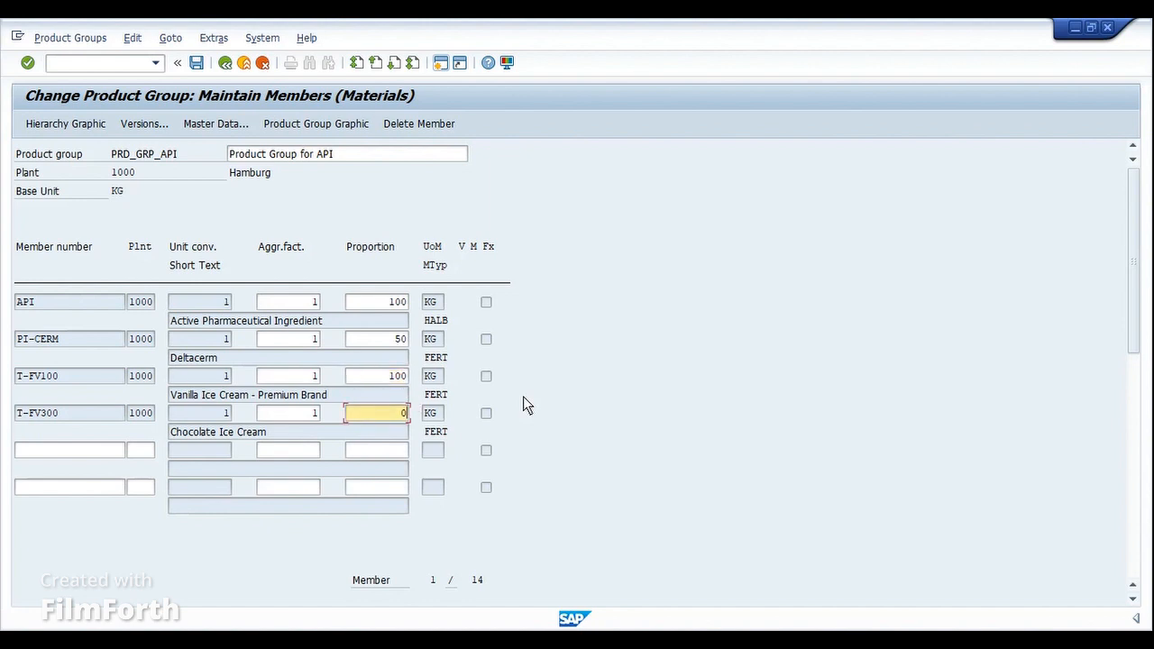
key("Delete")
key("Down")
key("Return")
key("Return")
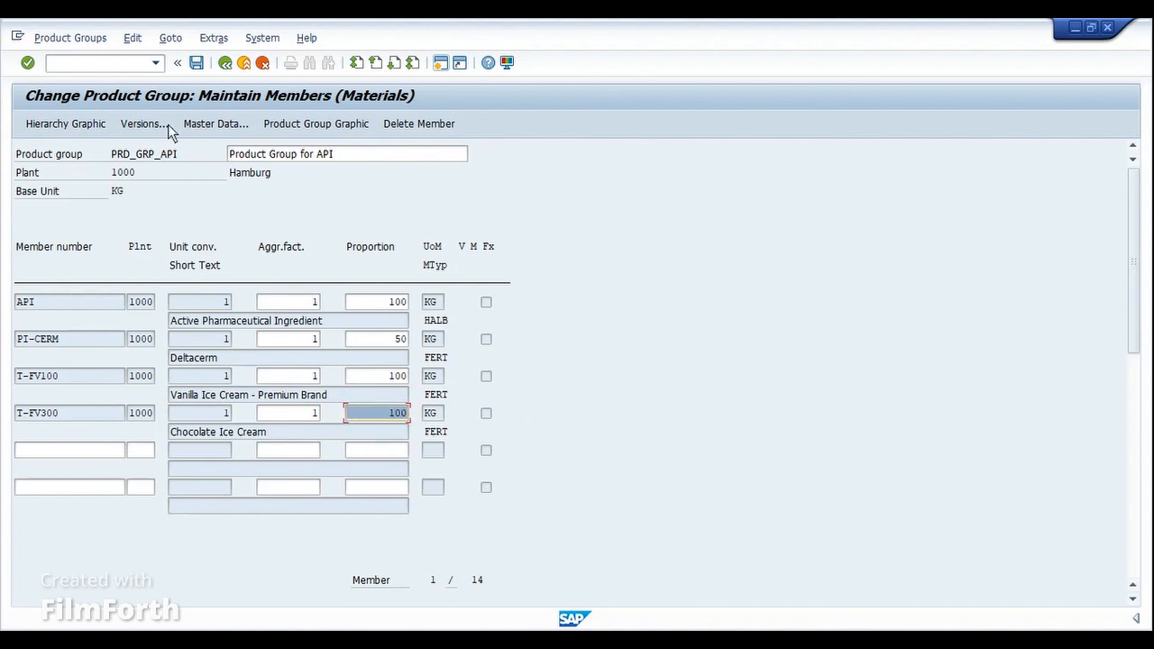
Save the product group and accept the sum of its proportional factors.
left_click(196, 68)
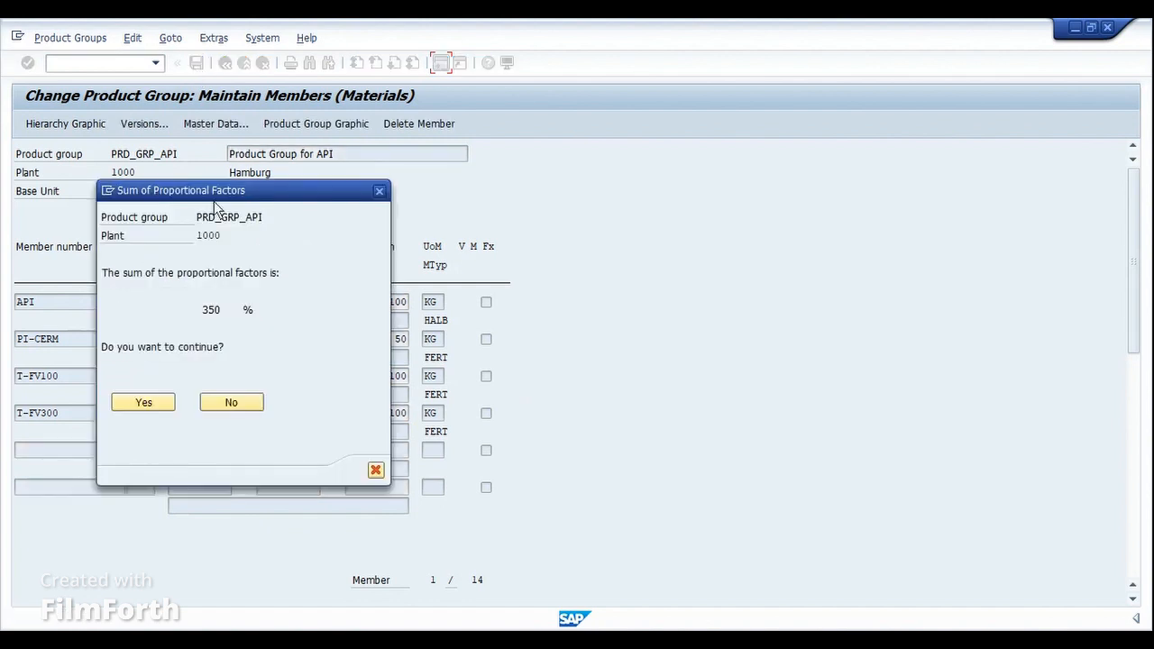
left_click_drag(216, 200, 753, 176)
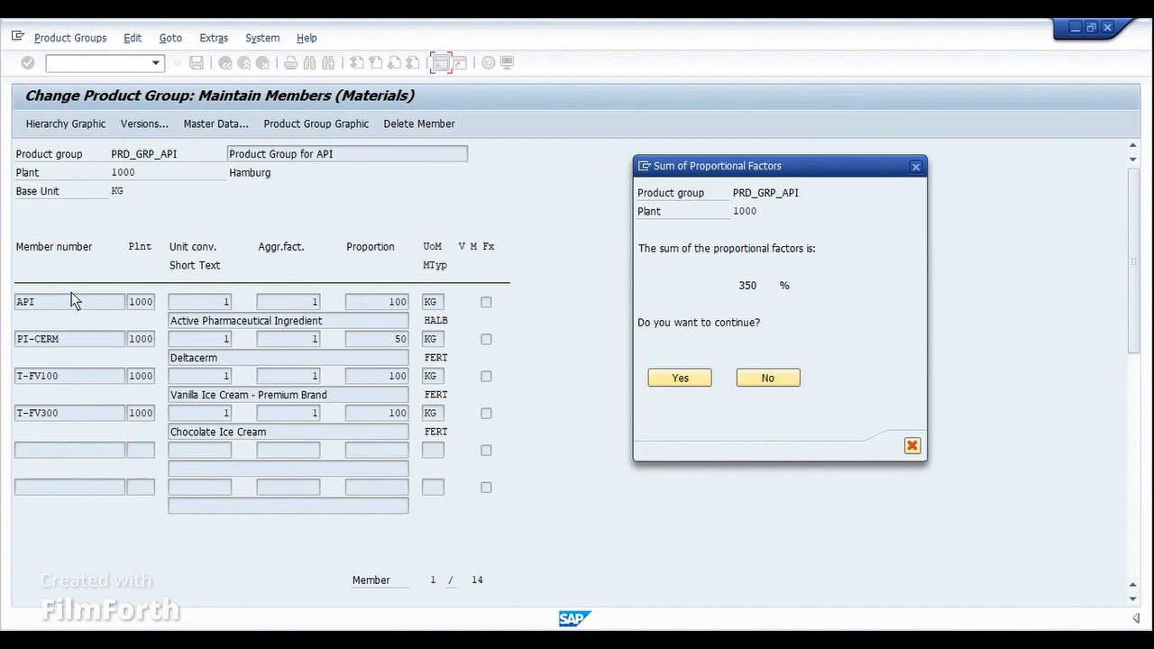
left_click(678, 377)
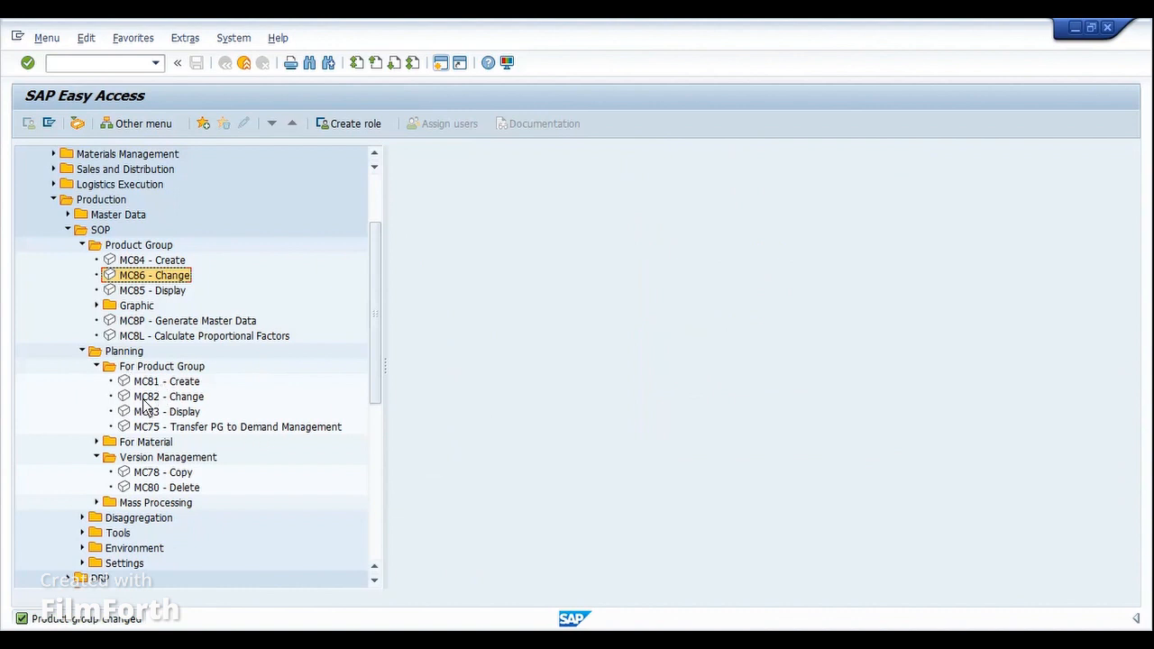
Open the active version of the PRD_GRP_API plan for changing from the SAP Easy Access session.
left_click(604, 577)
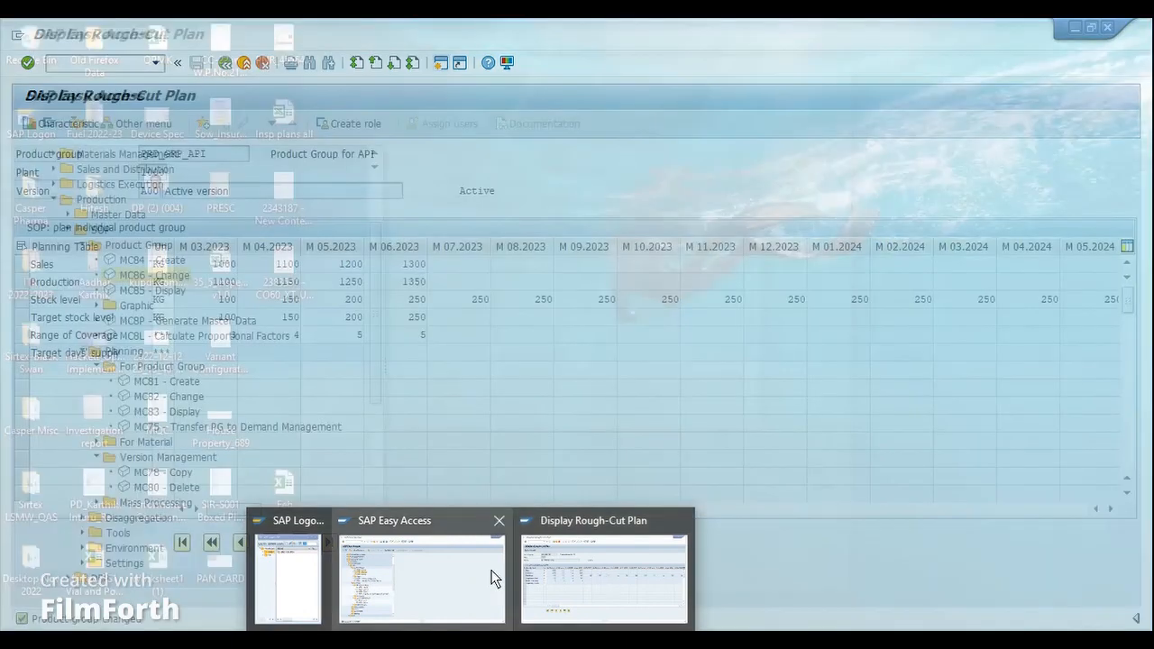
left_click(492, 576)
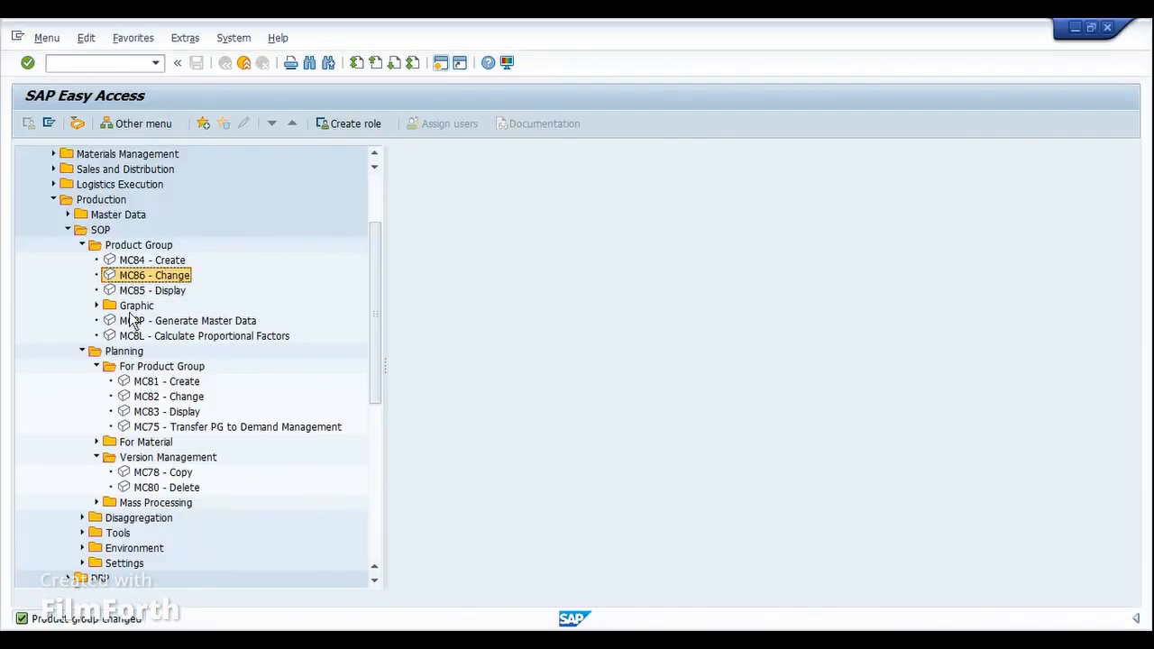
left_click(147, 398)
double_click(146, 397)
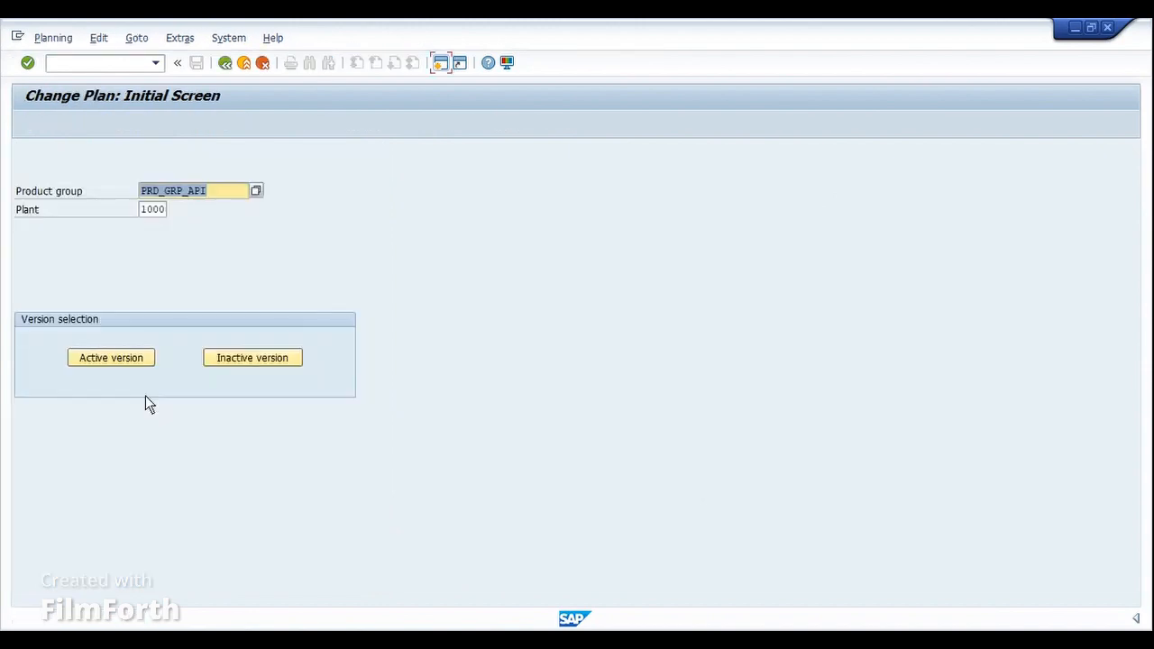
left_click(110, 355)
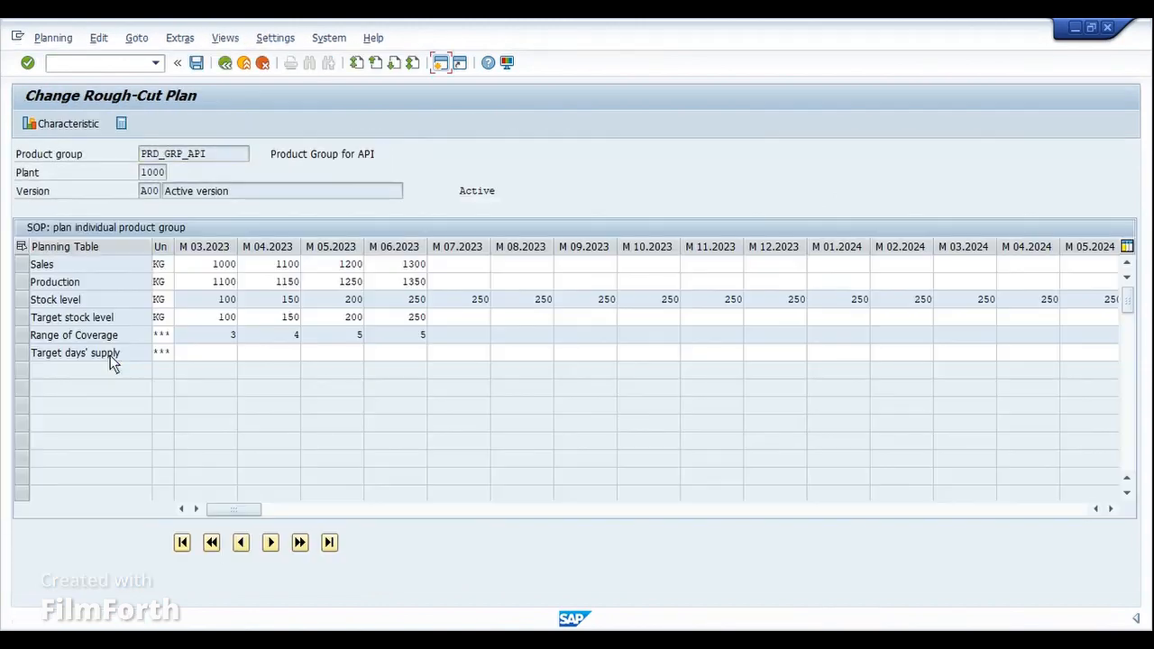
Start the transfer to Demand Management for the Sales row, saving the planning values first.
left_click(27, 264)
left_click(180, 38)
left_click(212, 74)
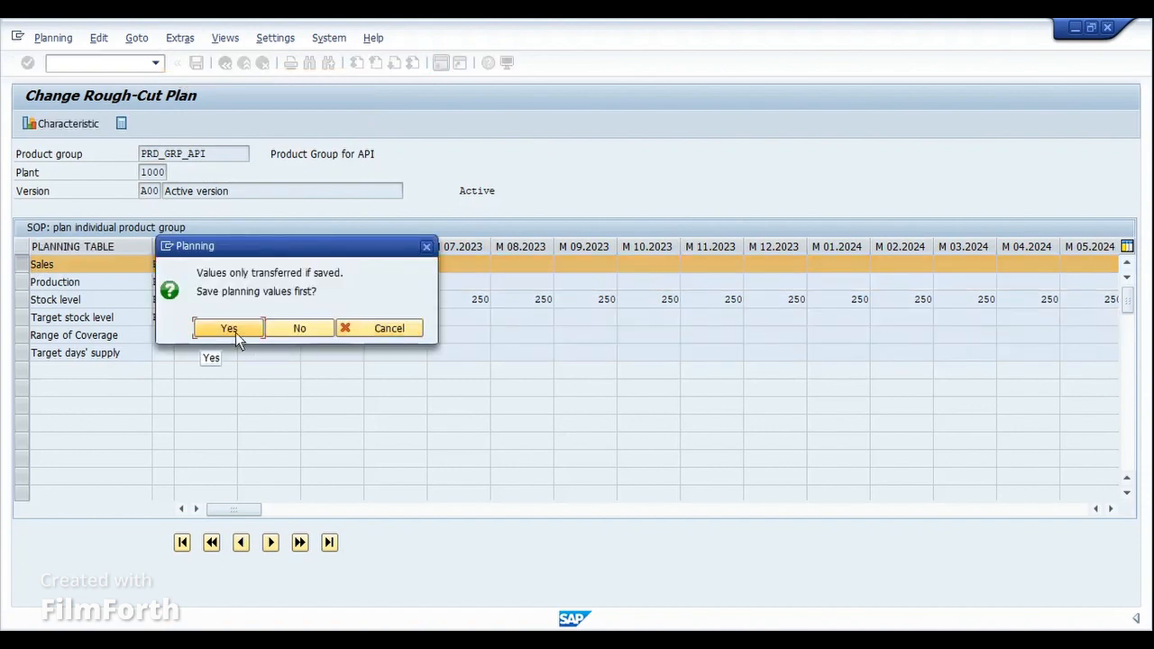
left_click(229, 329)
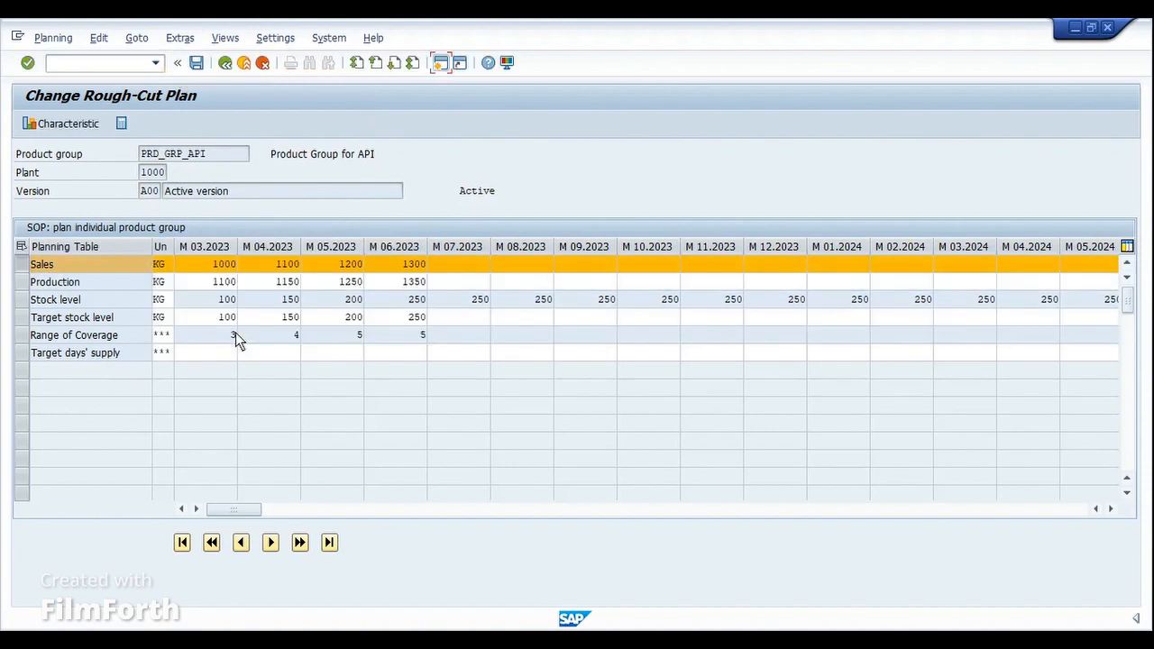
left_click(183, 38)
left_click(203, 77)
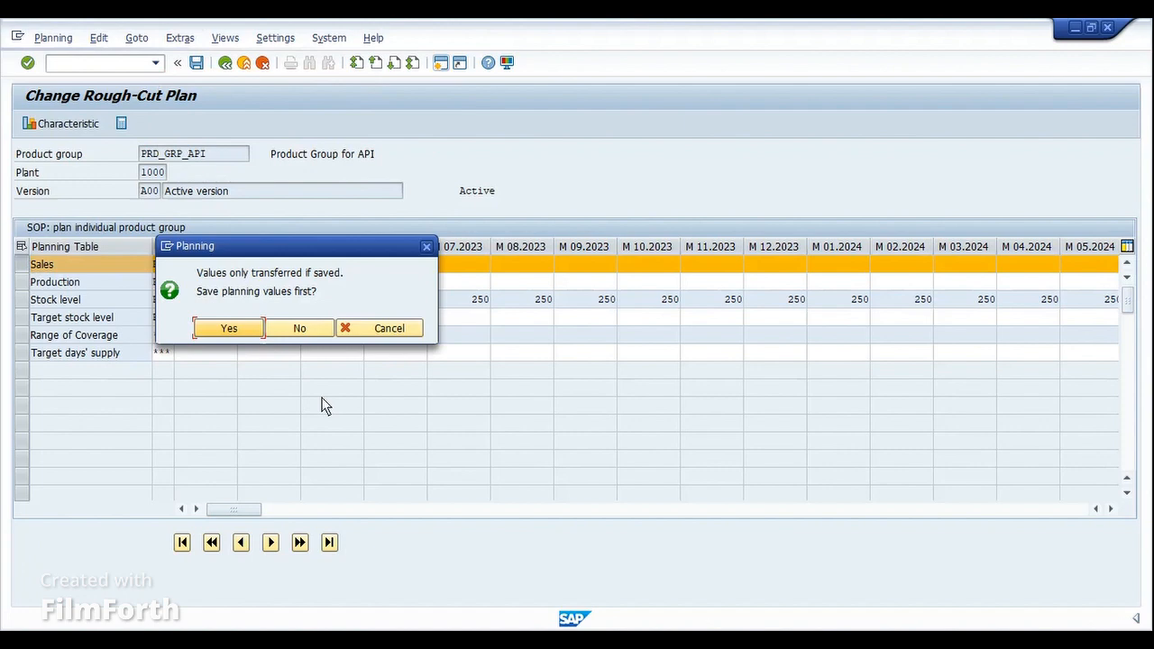
left_click(219, 329)
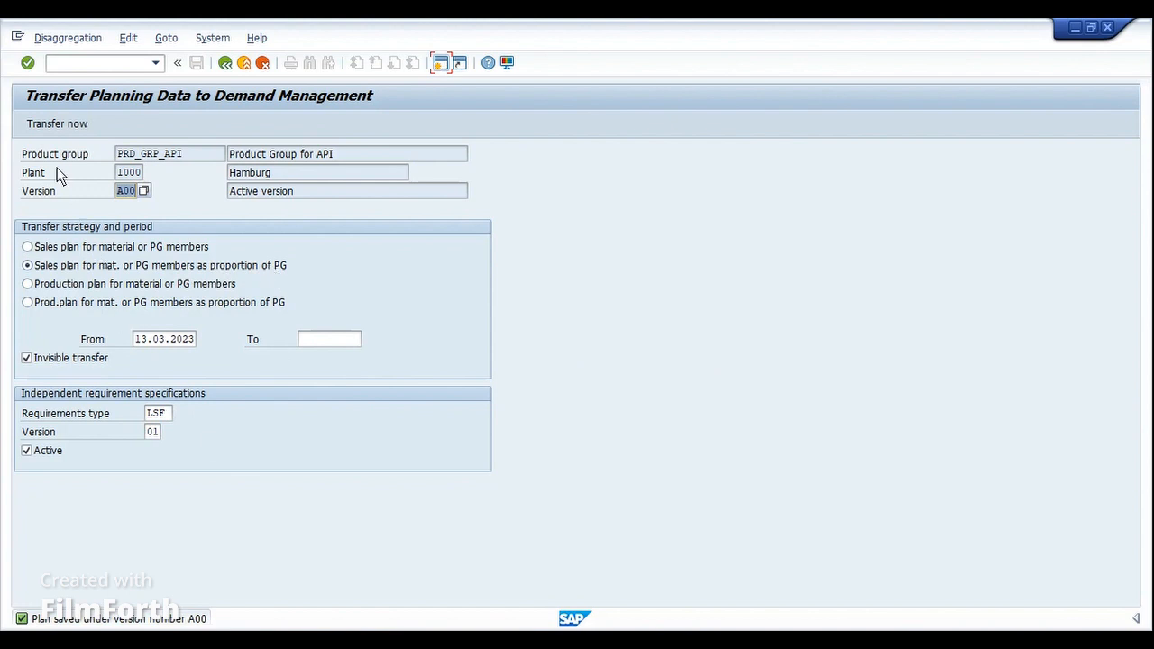
Transfer the sales plan for members as proportion of the product group, and widen the Message Text column in the log.
left_click(51, 126)
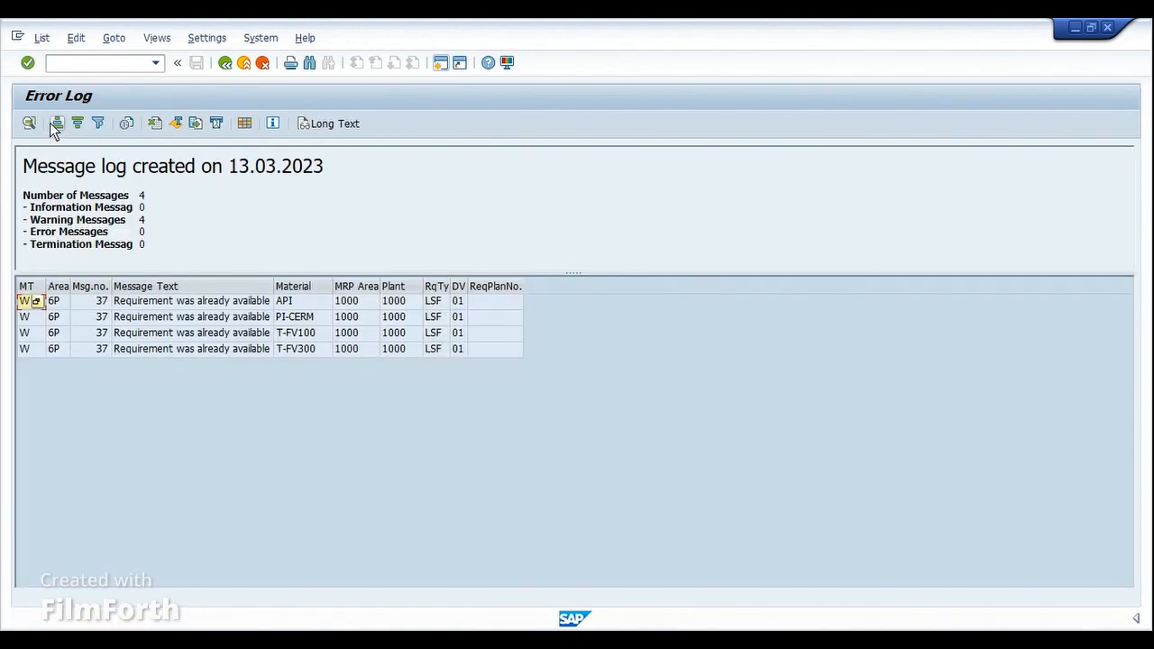
left_click_drag(274, 287, 337, 288)
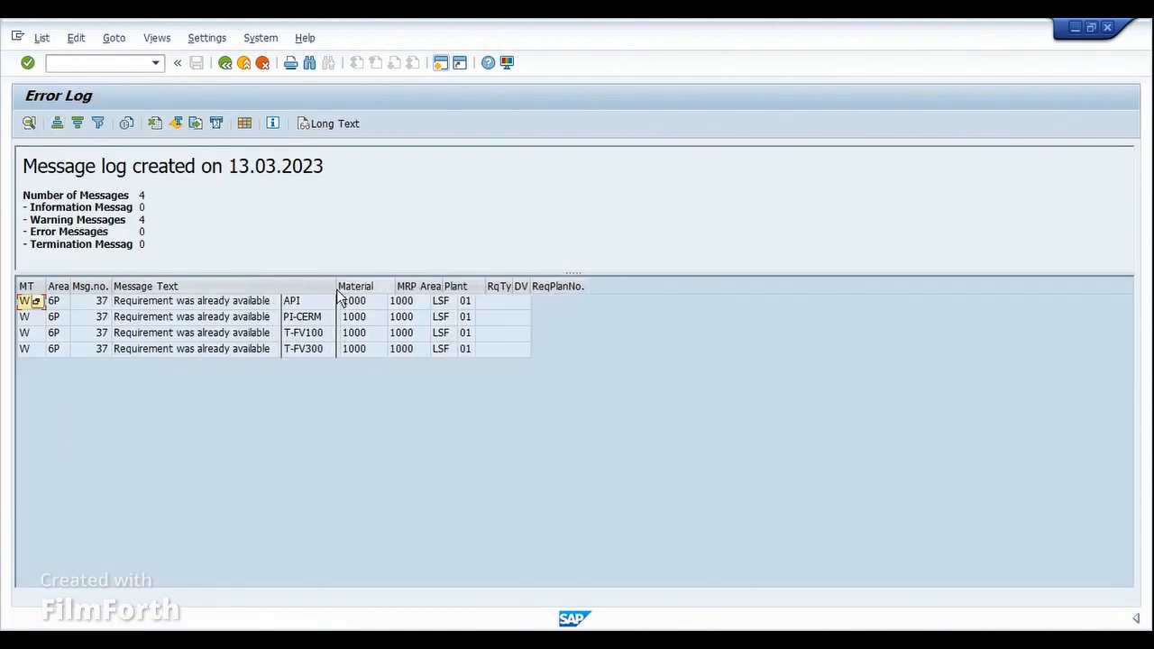
left_click(196, 349)
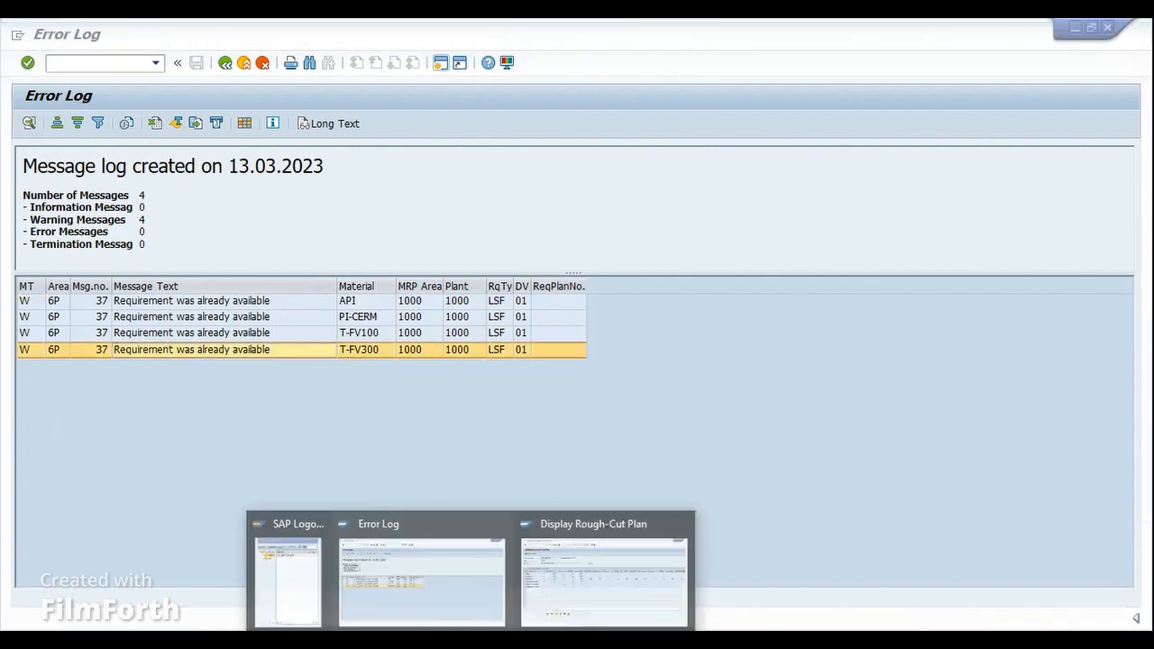
Leave the rough-cut plan in the other session and open transaction MD63 there.
left_click(566, 602)
left_click(227, 64)
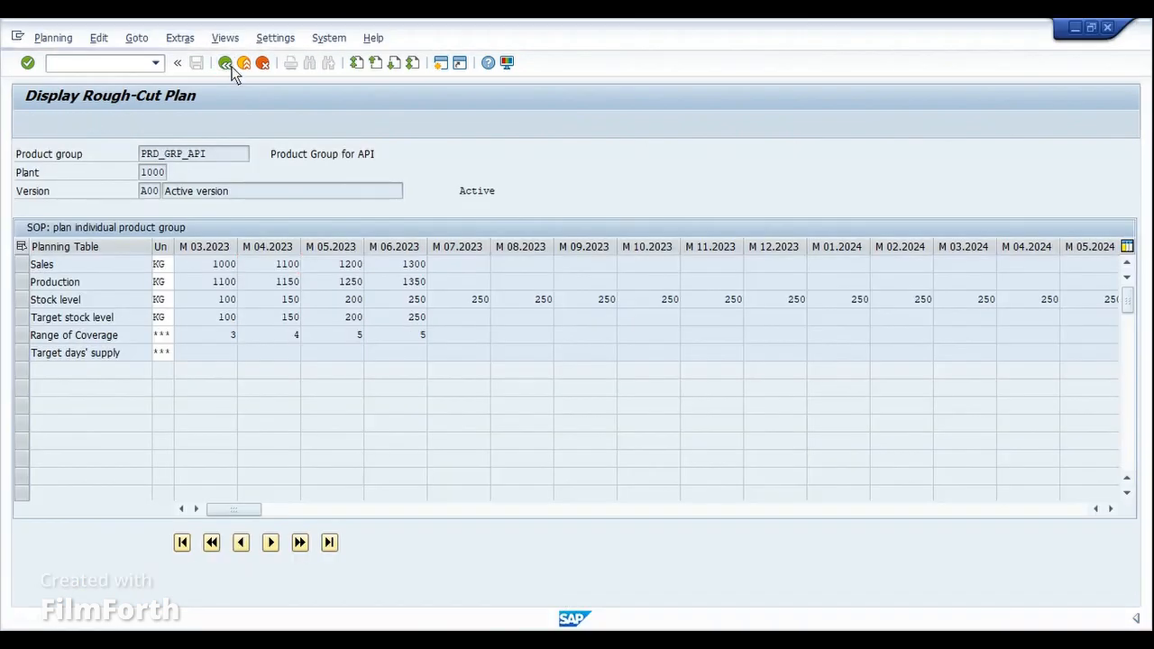
key("ctrl+slash")
type("/nm")
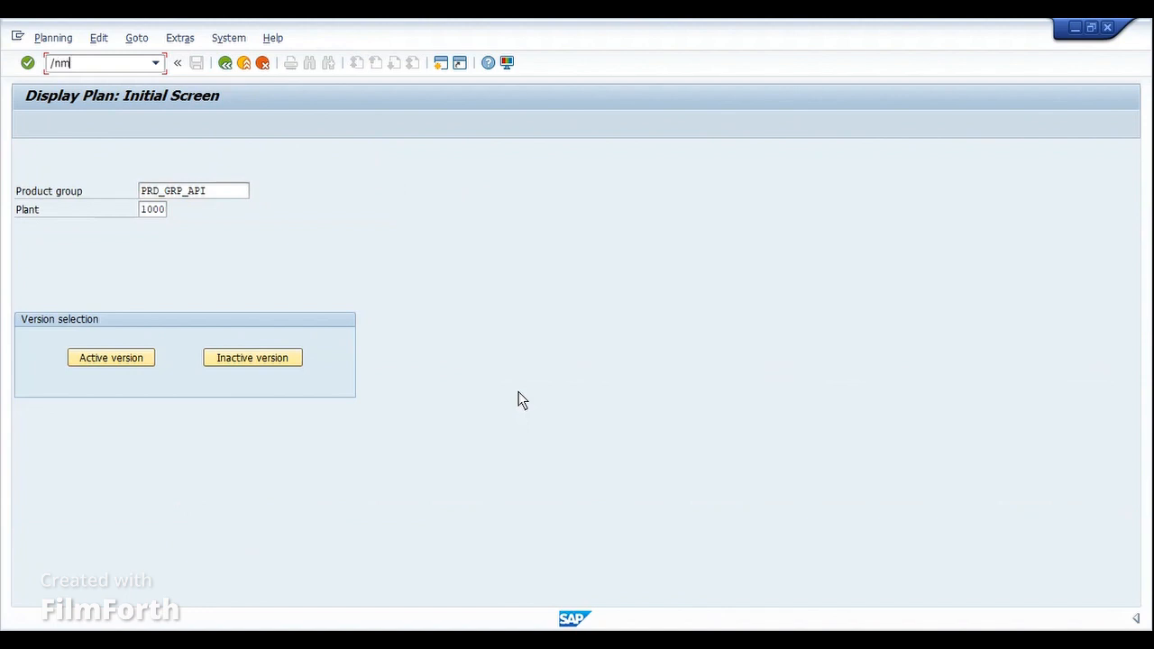
type("d63")
key("Return")
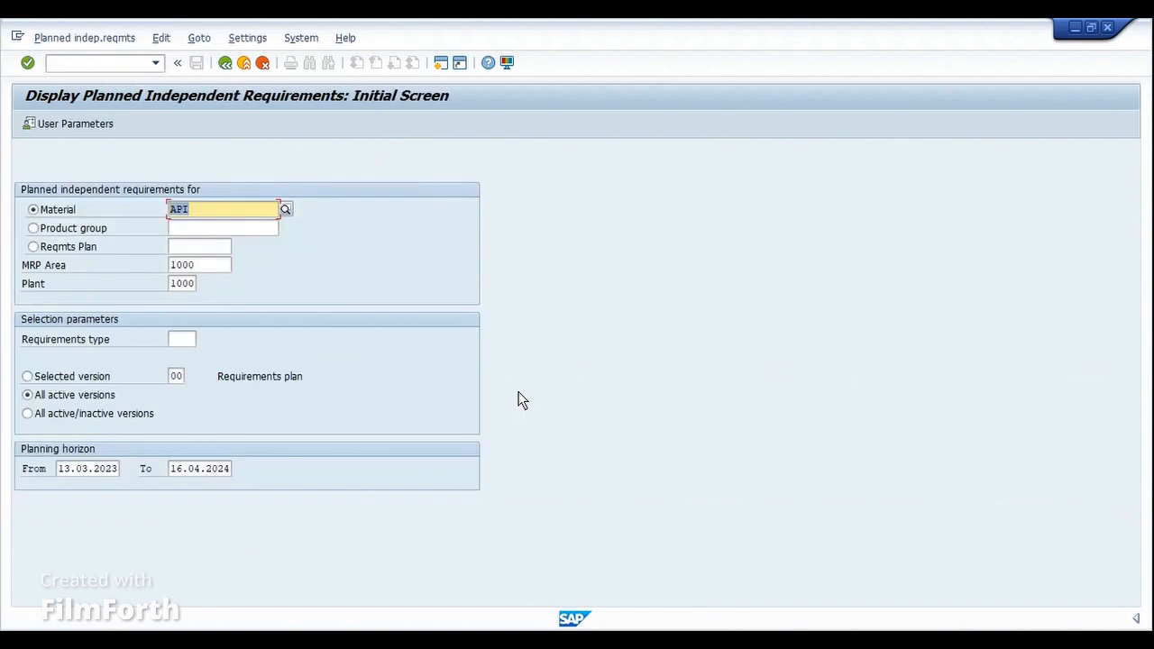
Display the planned independent requirements for product group PRD_GRP_API.
left_click(101, 231)
left_click(191, 229)
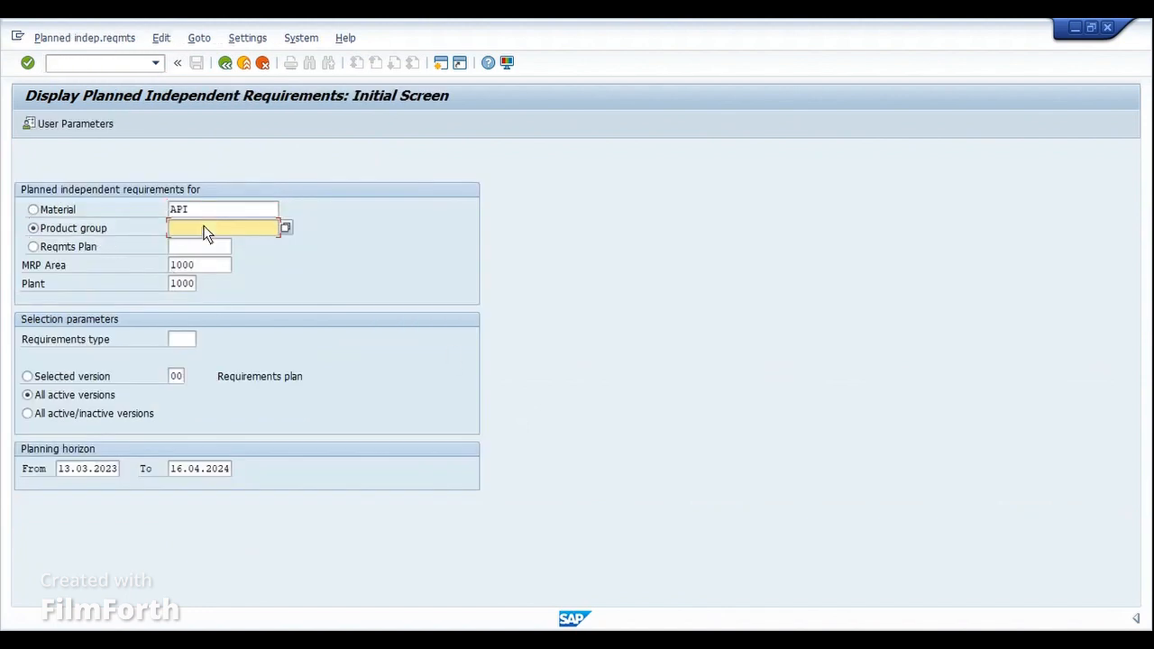
left_click(203, 243)
key("Return")
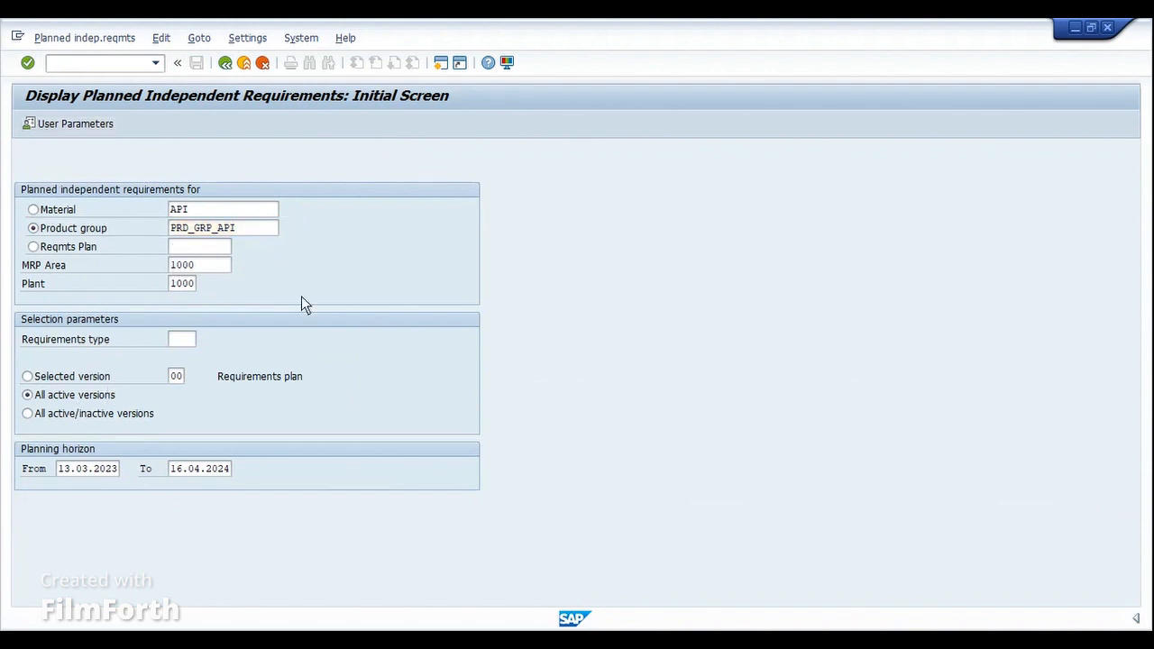
left_click(193, 249)
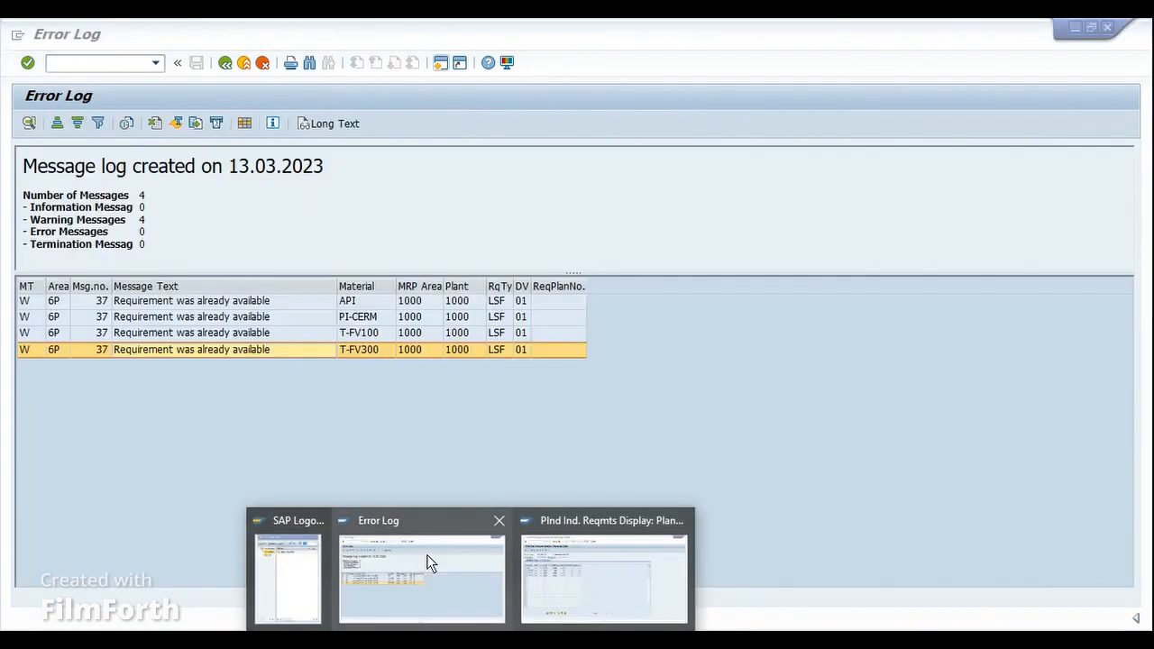
Leave the message log in the other session and display the active version of the PRD_GRP_API plan.
left_click(429, 563)
left_click(225, 67)
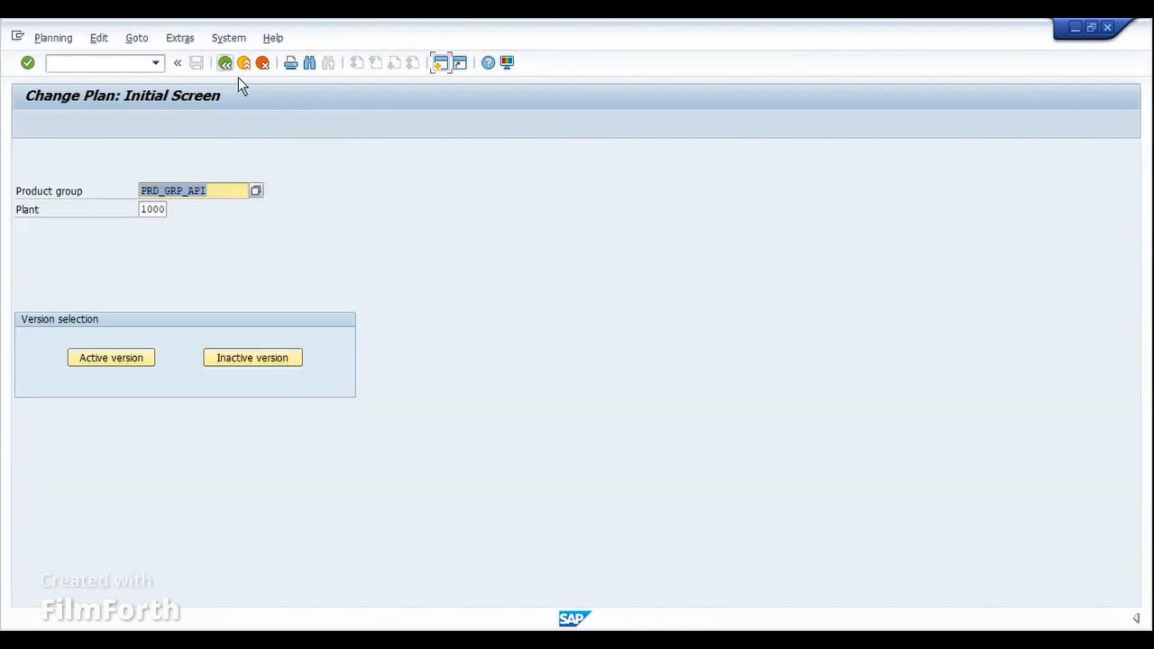
left_click(54, 39)
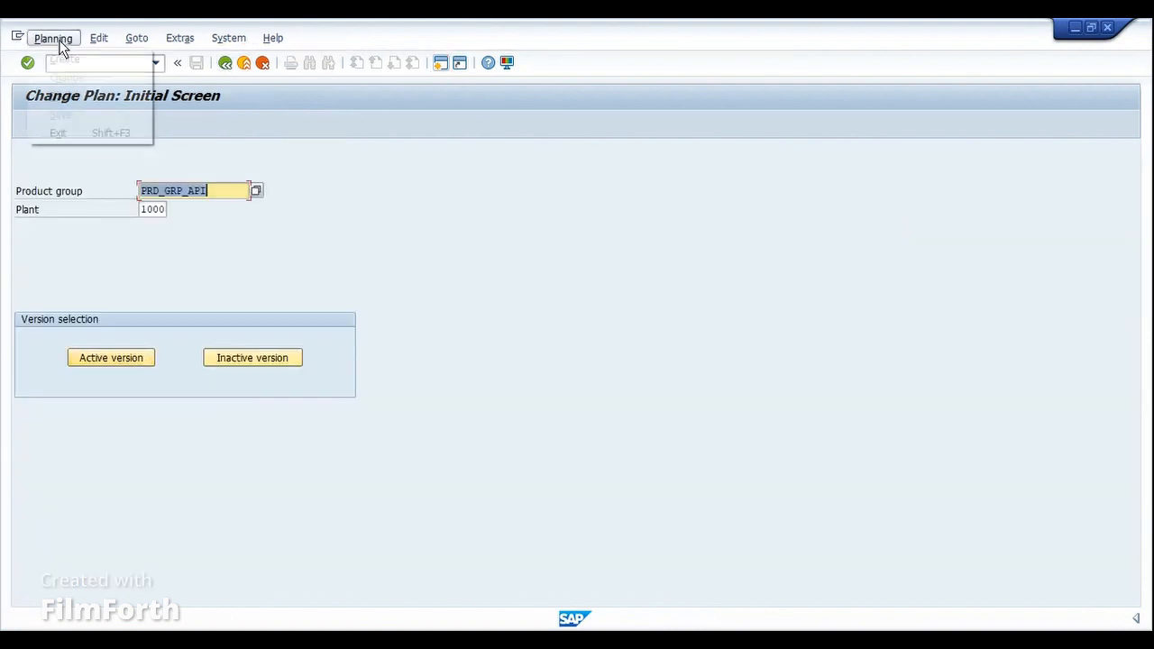
left_click(68, 96)
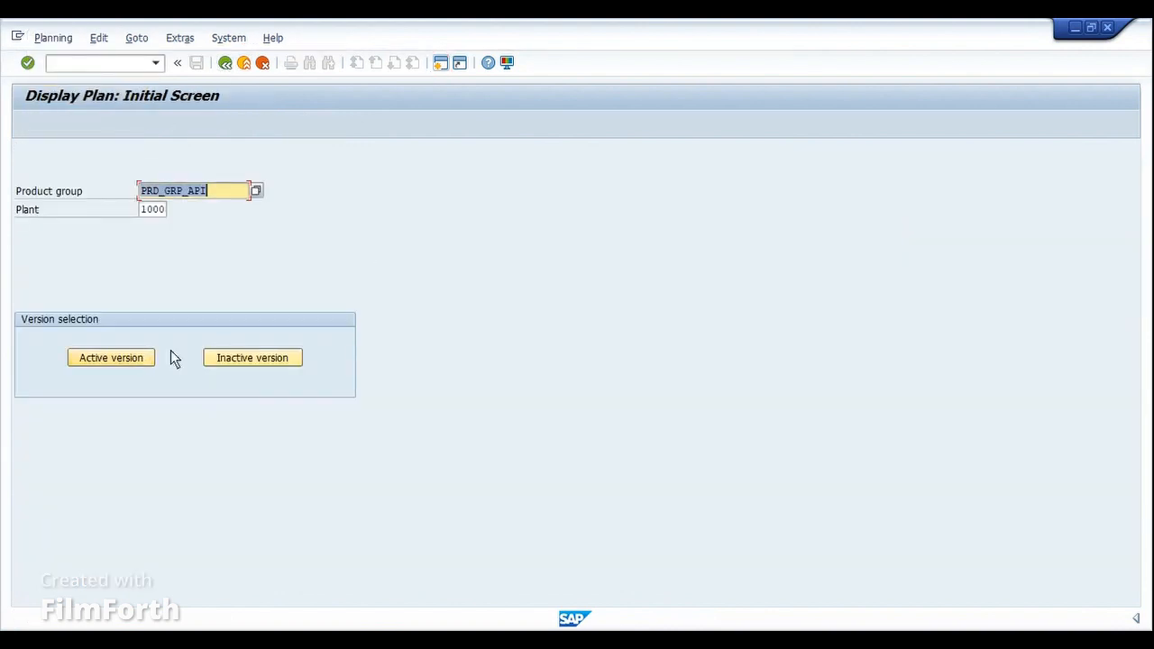
left_click(147, 358)
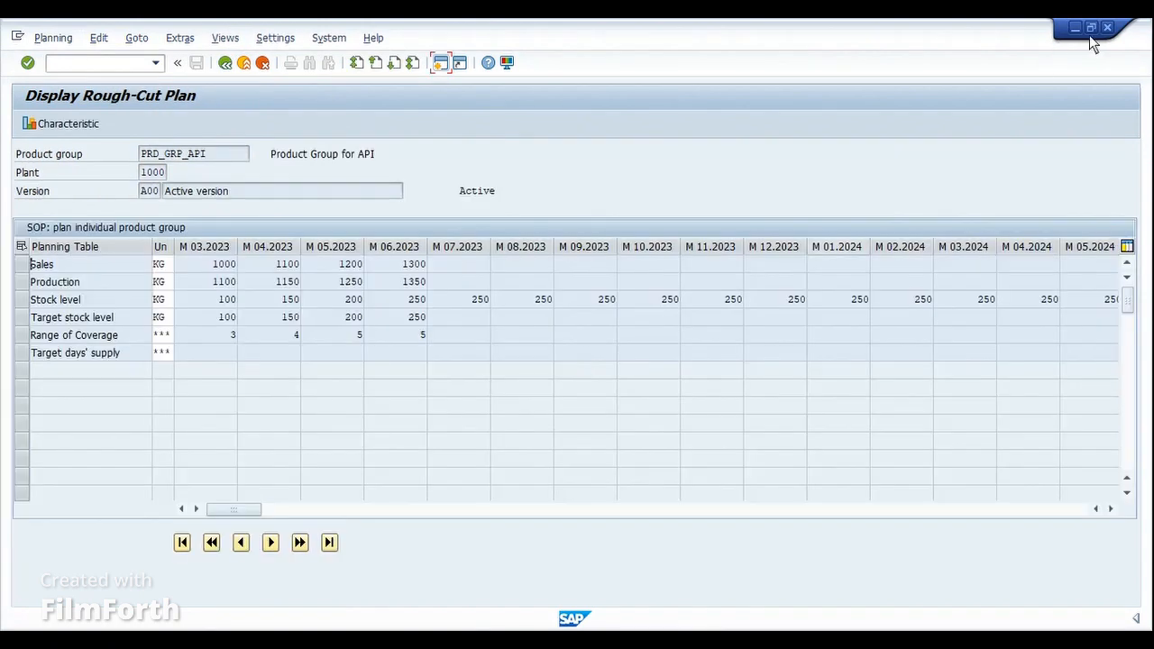
Place the rough-cut plan beside the planned independent requirements and compare its monthly sales figures with the member quantities.
left_click(1092, 29)
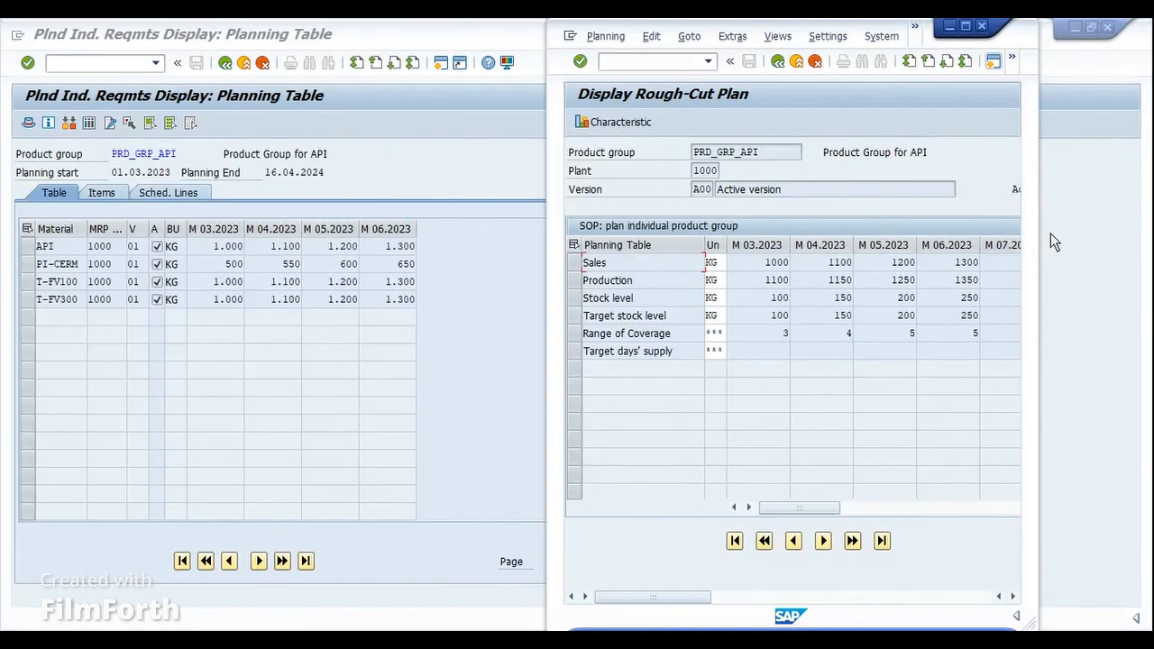
left_click_drag(1040, 228, 1138, 236)
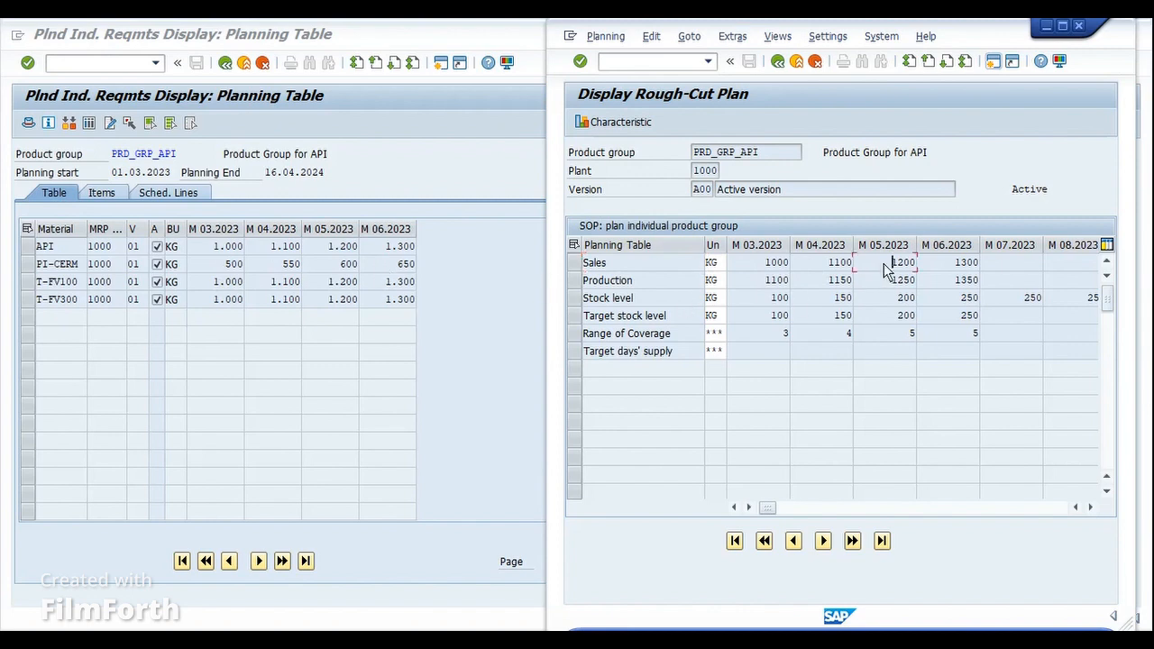
left_click(919, 262)
left_click(325, 256)
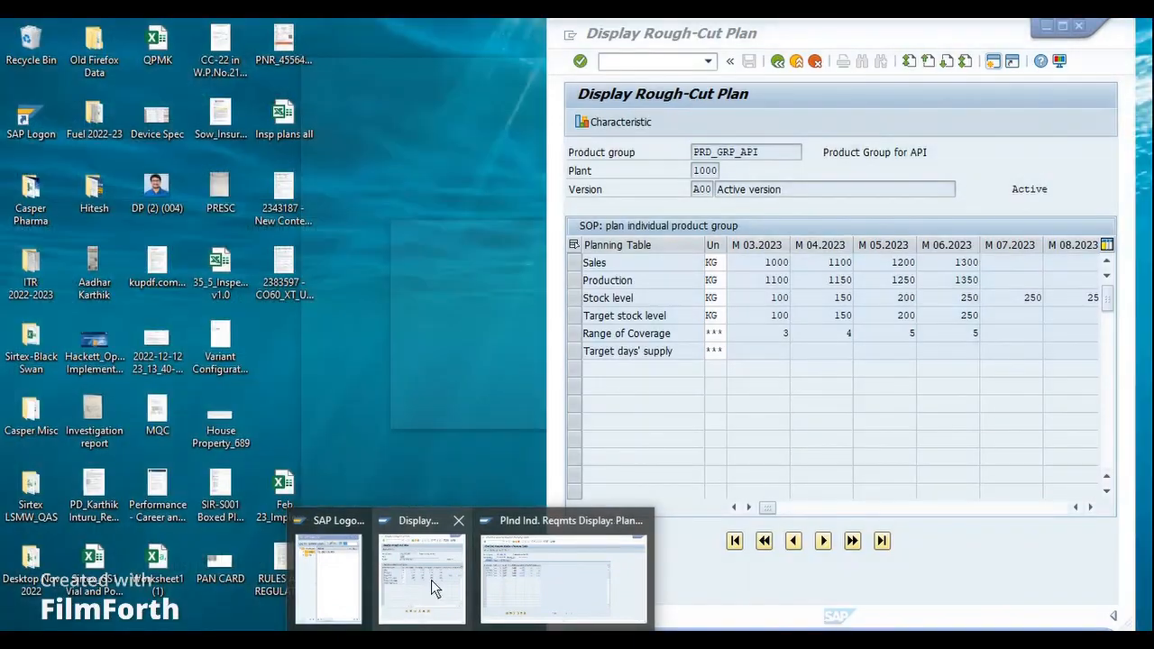
left_click(431, 579)
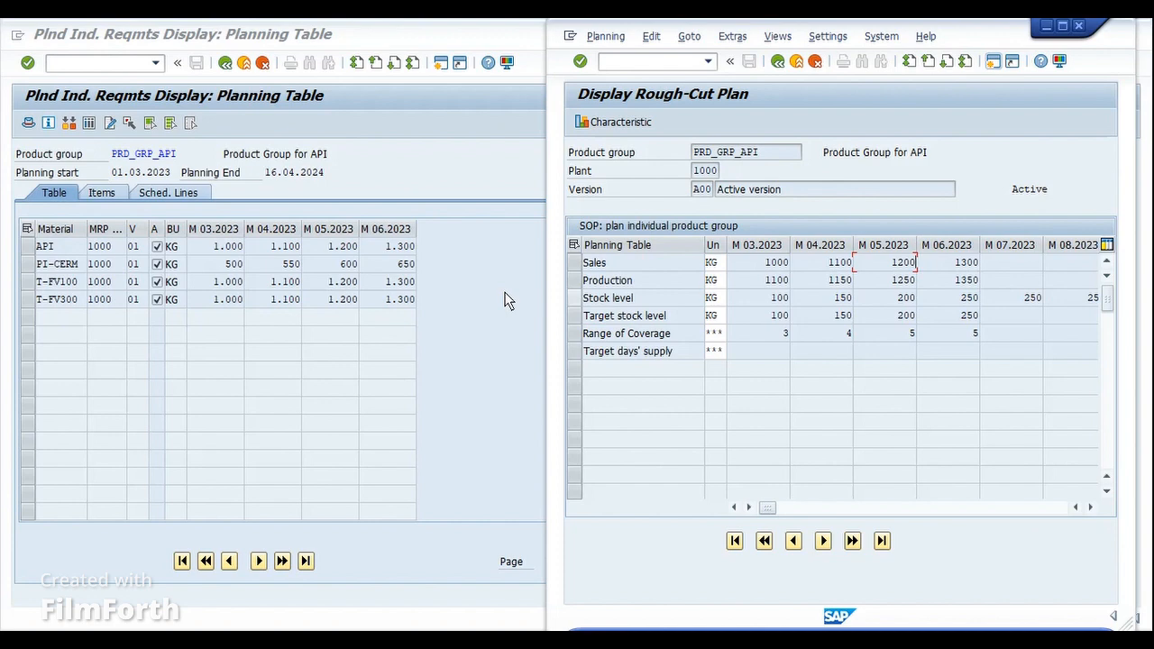
left_click(568, 598)
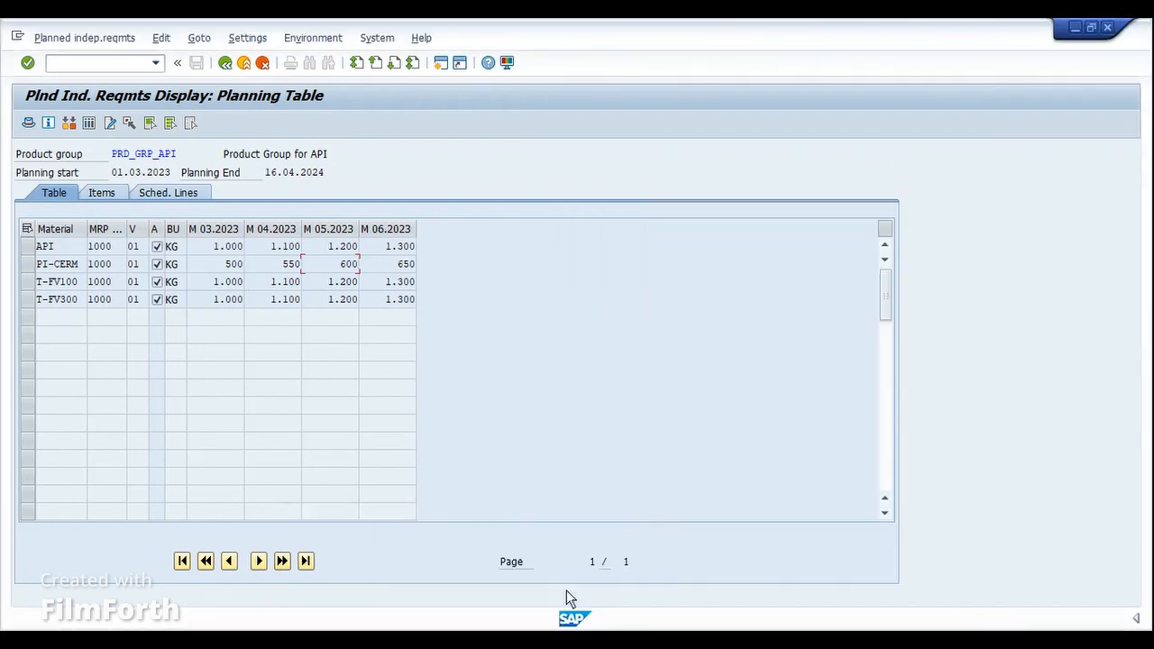
mouse_move(573, 618)
left_click(420, 574)
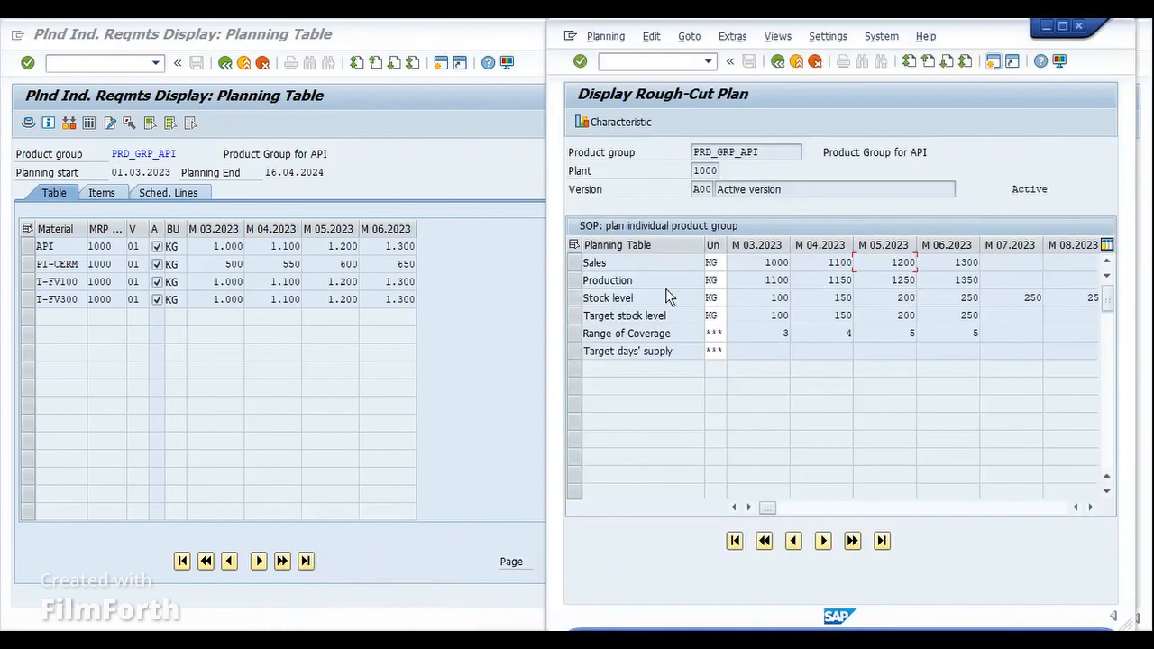
double_click(762, 280)
left_click(769, 265)
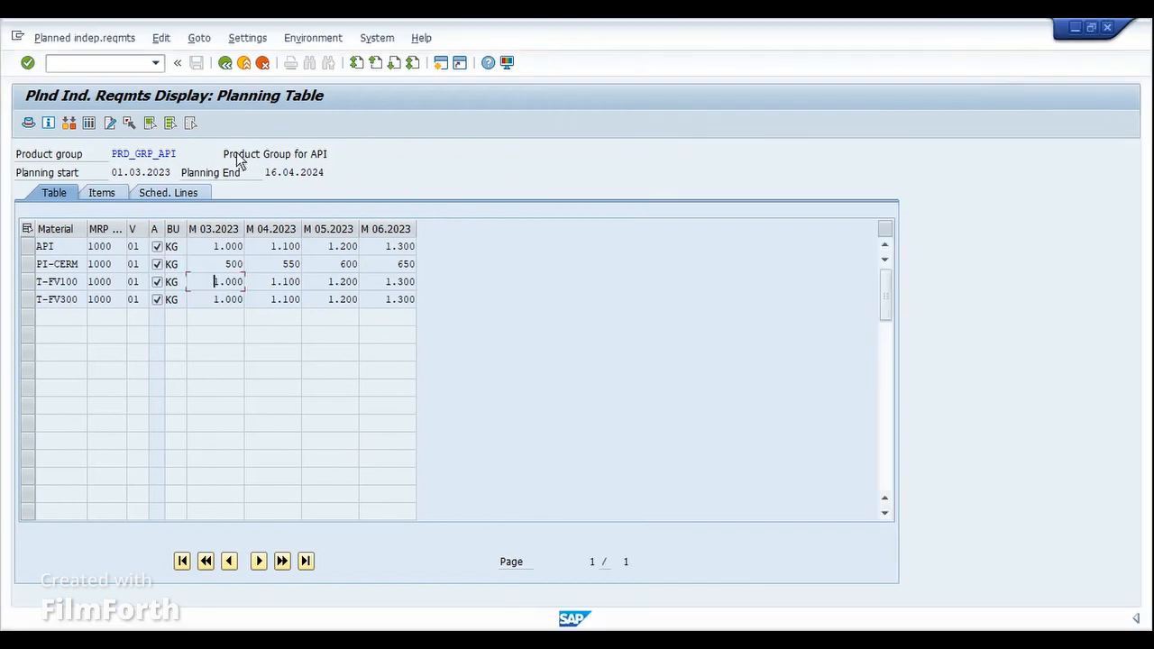
Close the requirements planning table and open the active version of the PRD_GRP_API plan for changing in the other session.
left_click(224, 63)
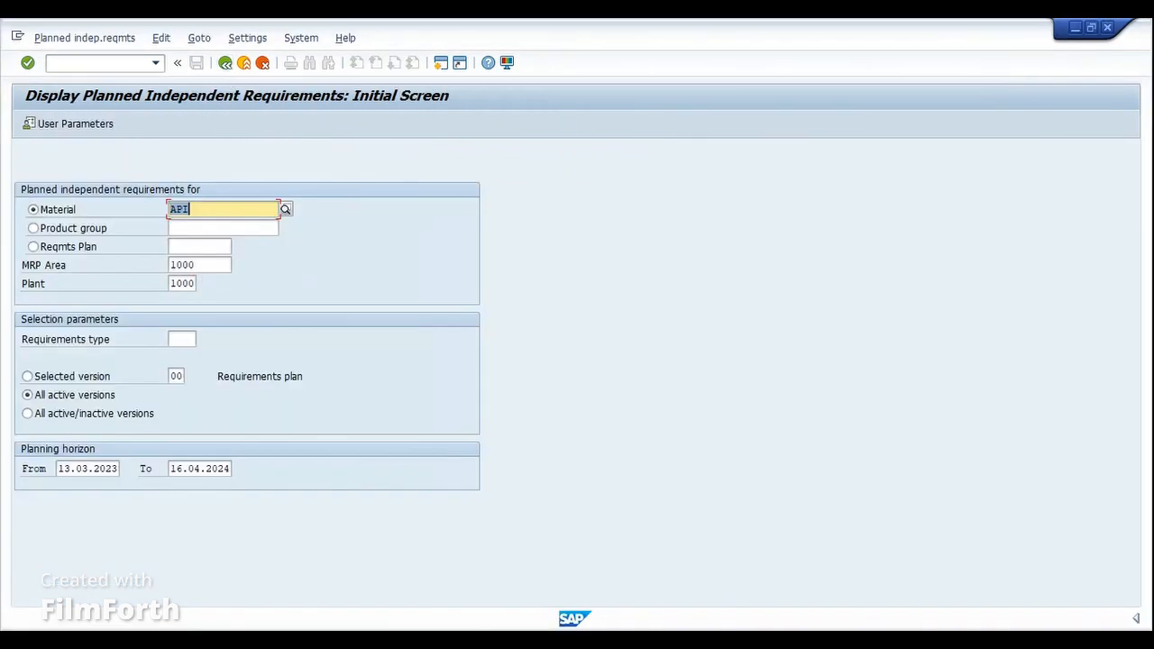
mouse_move(560, 595)
left_click(422, 577)
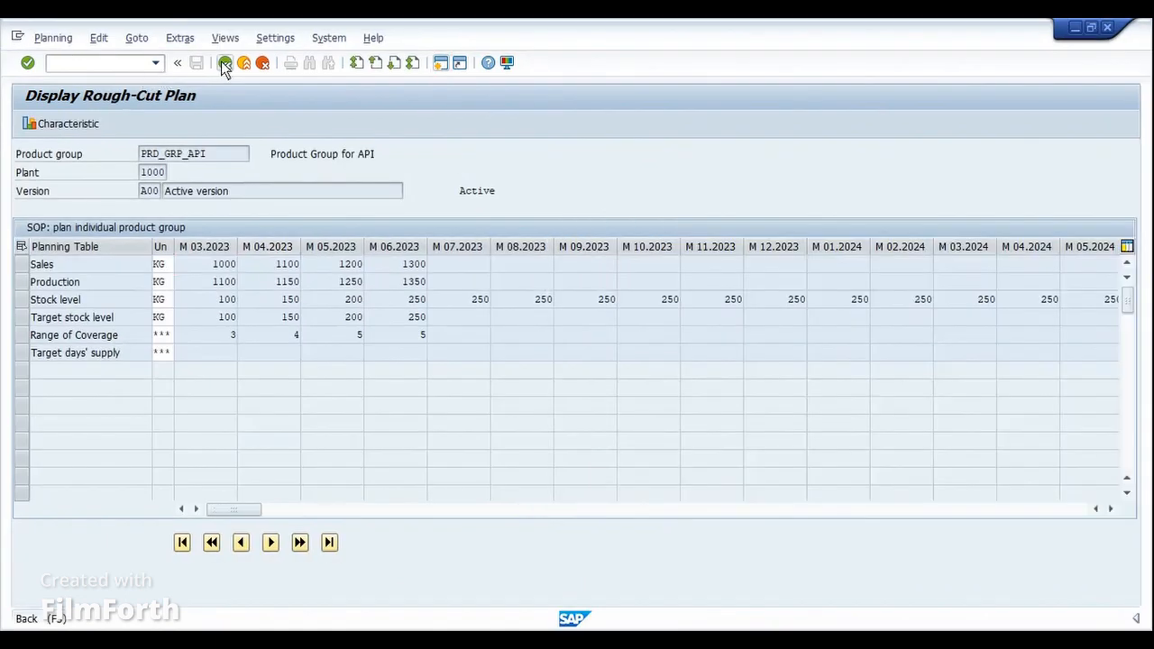
left_click(224, 64)
left_click(53, 37)
left_click(64, 75)
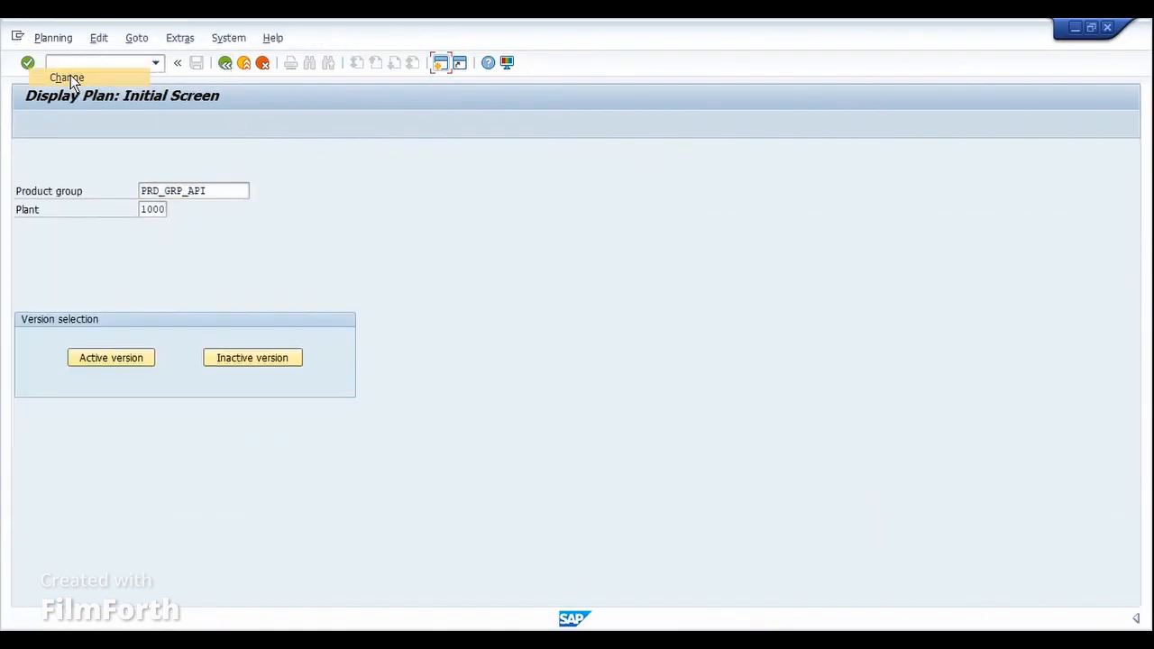
left_click(117, 362)
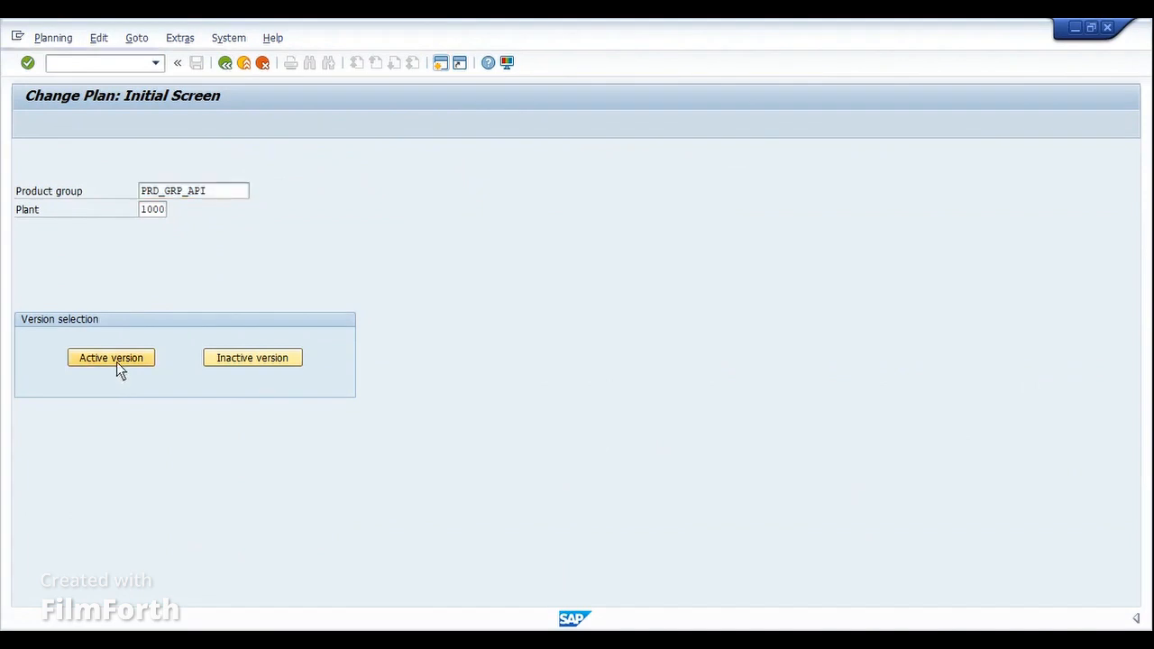
Save the planning values of the active PRD_GRP_API plan and open its transfer to Demand Management.
left_click(211, 282)
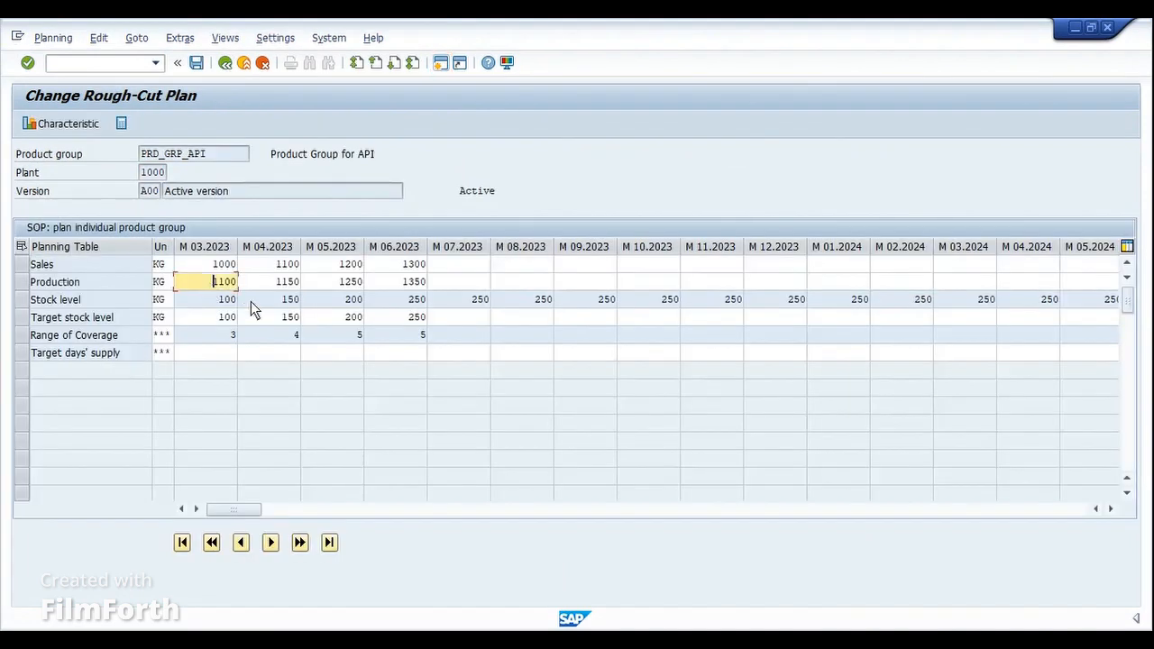
left_click(22, 283)
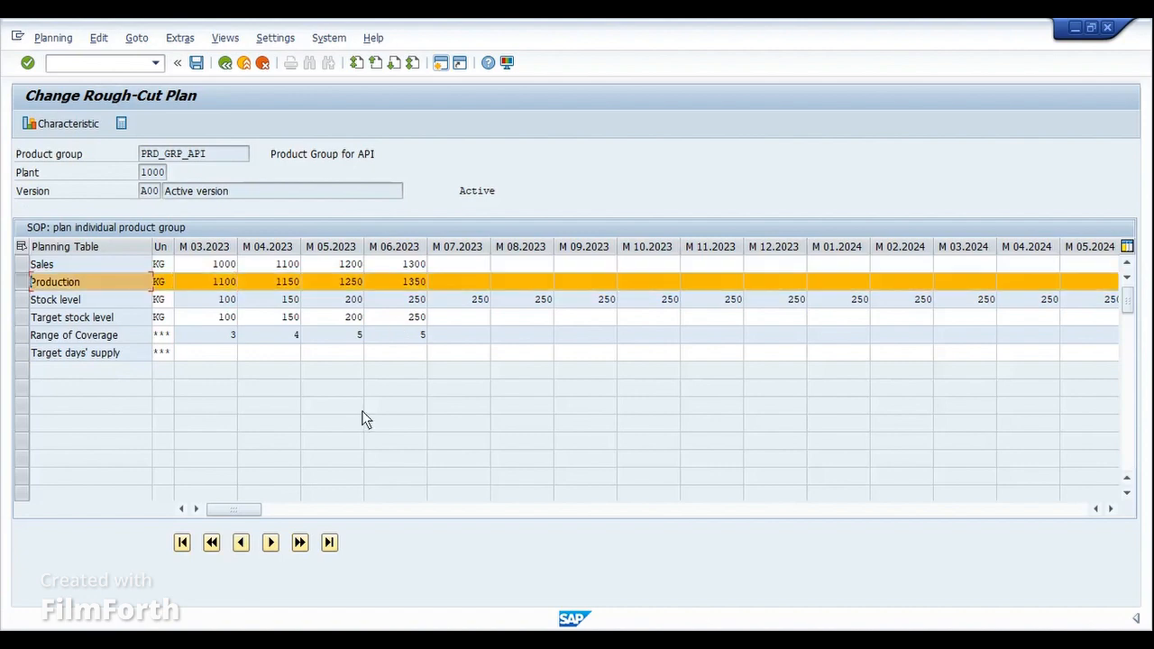
left_click(178, 41)
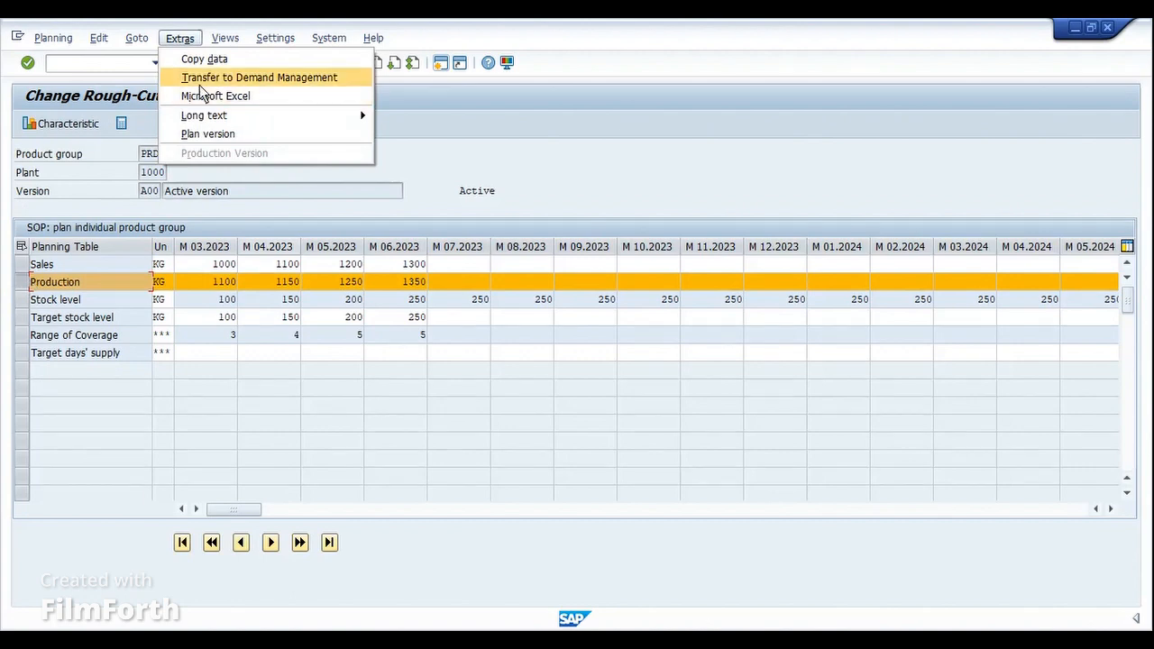
left_click(203, 81)
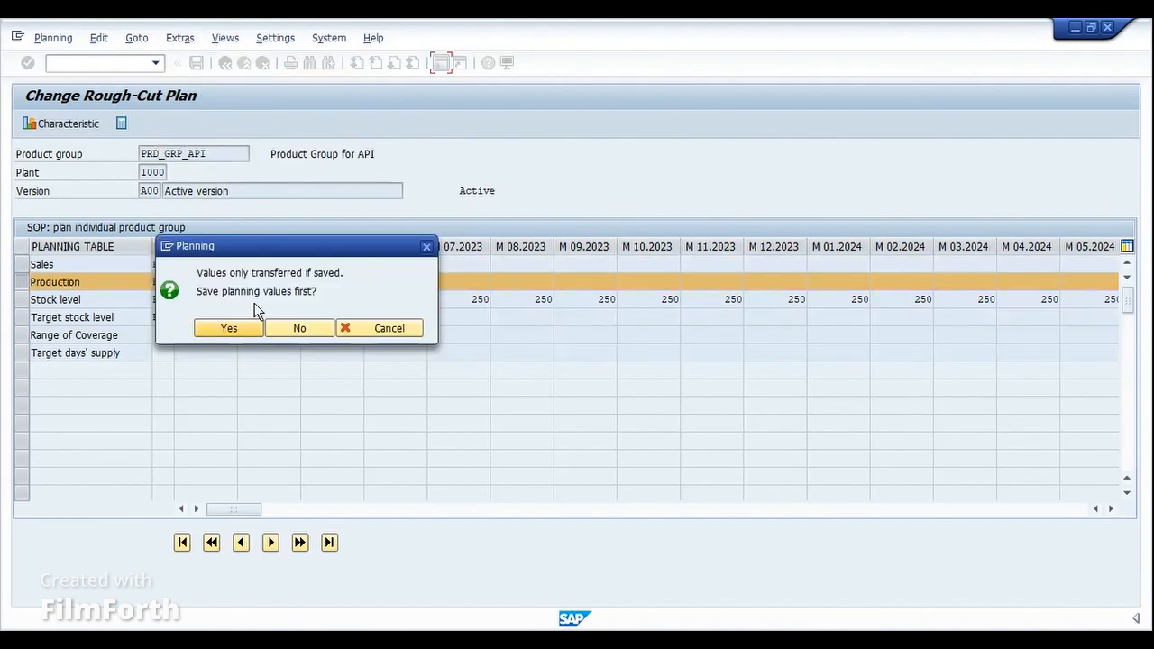
left_click(237, 331)
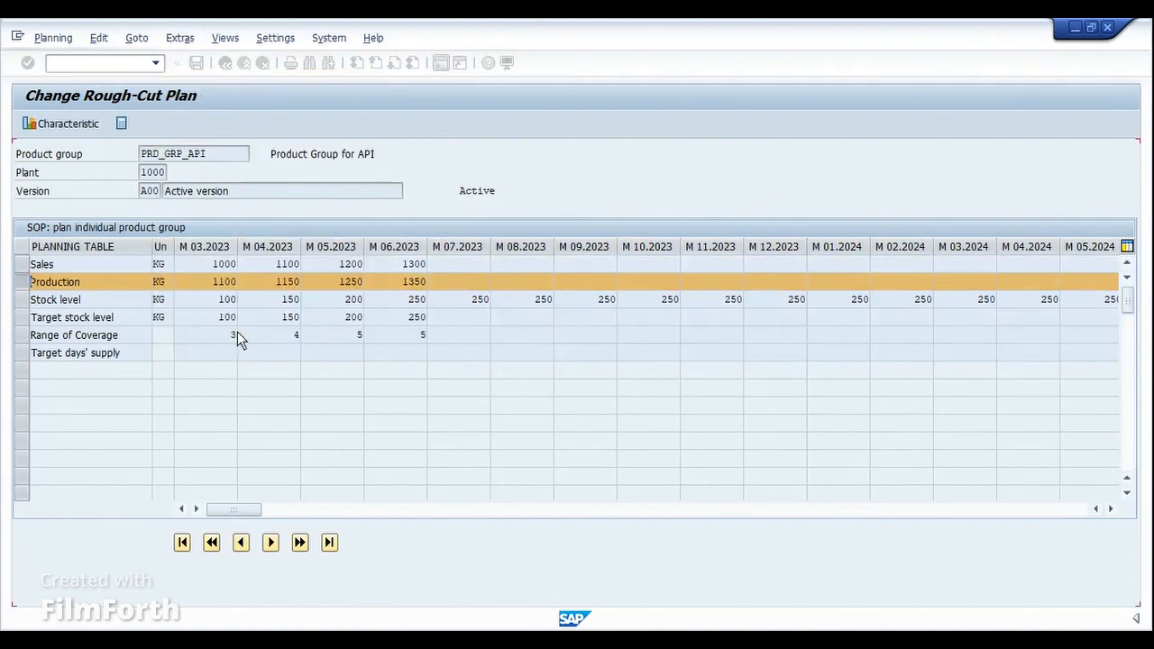
left_click(183, 40)
left_click(203, 78)
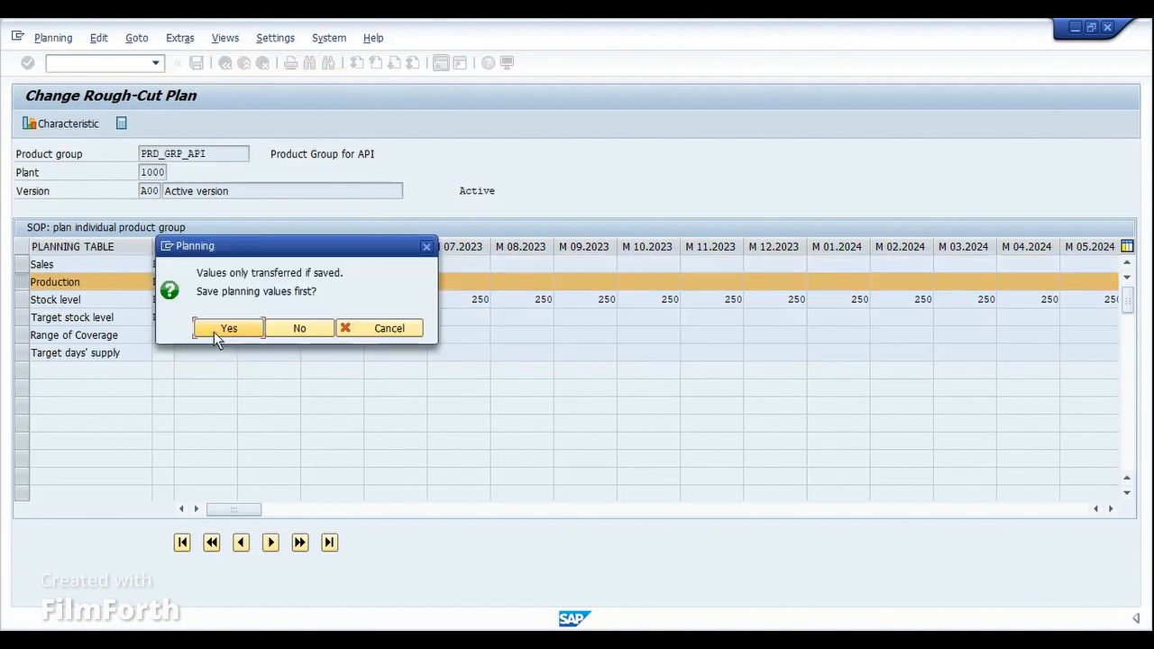
key("Return")
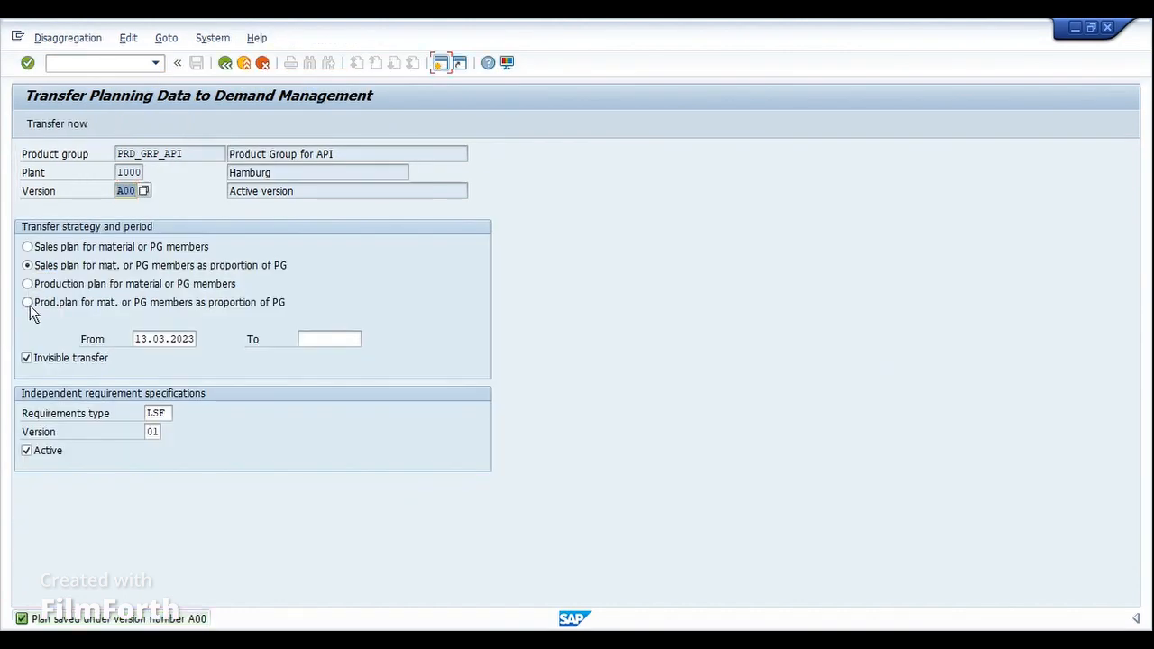
Transfer the plan using the production plan for members as proportion of the product group, and review the messages with the text column widened.
left_click(28, 304)
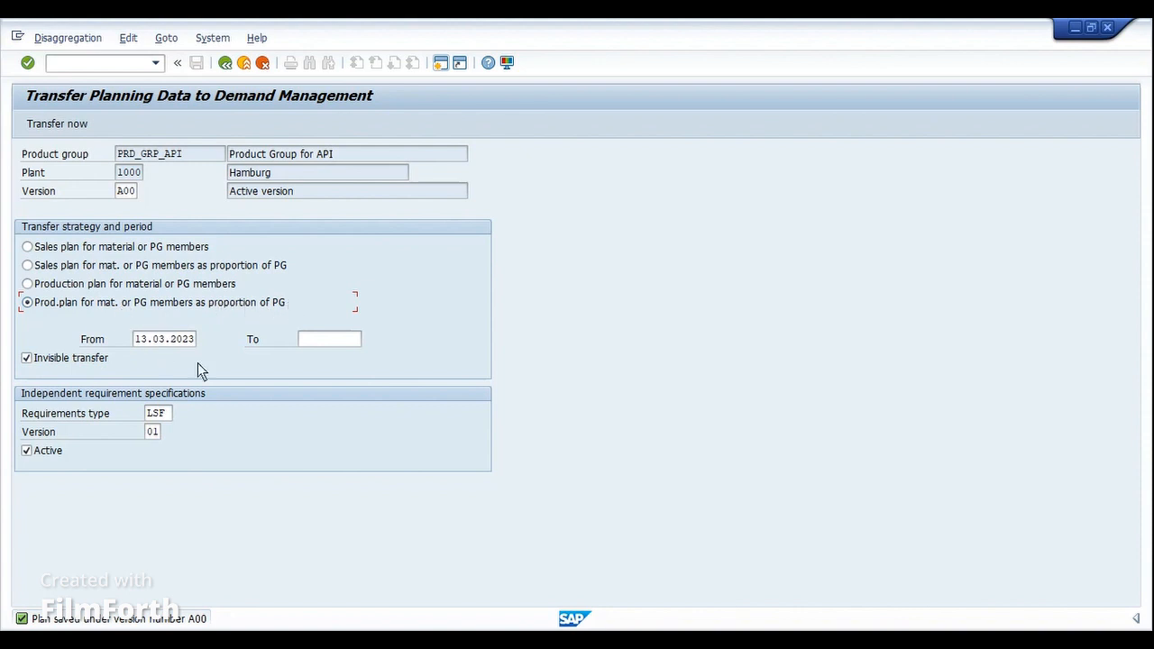
left_click(61, 128)
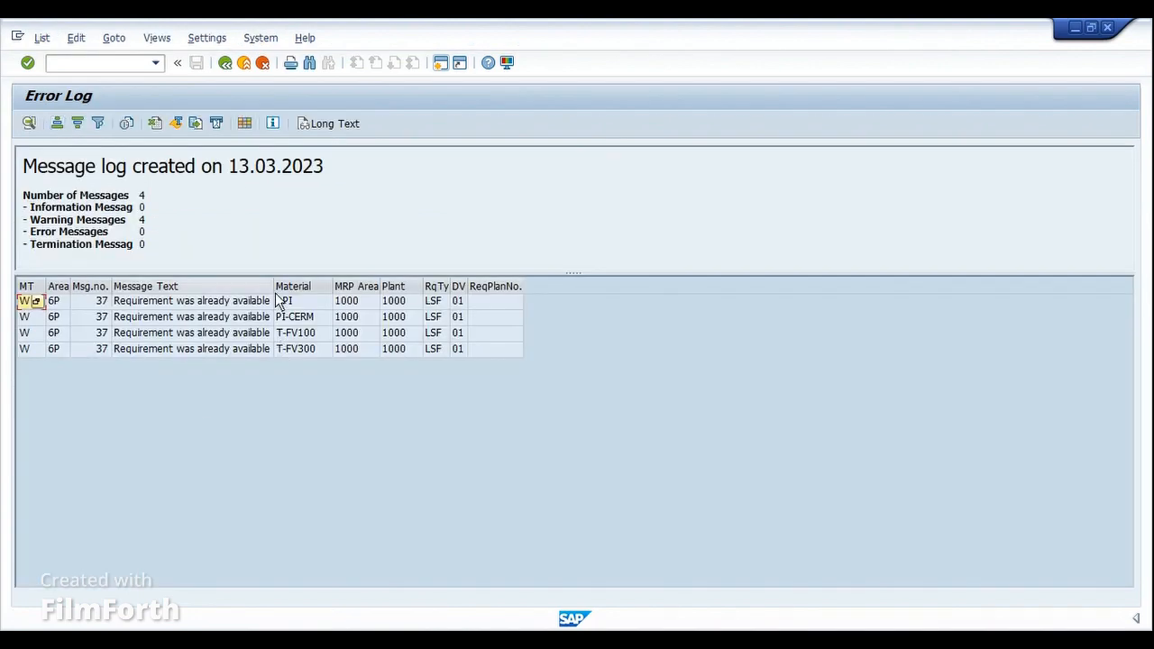
left_click_drag(274, 289, 310, 290)
left_click(220, 319)
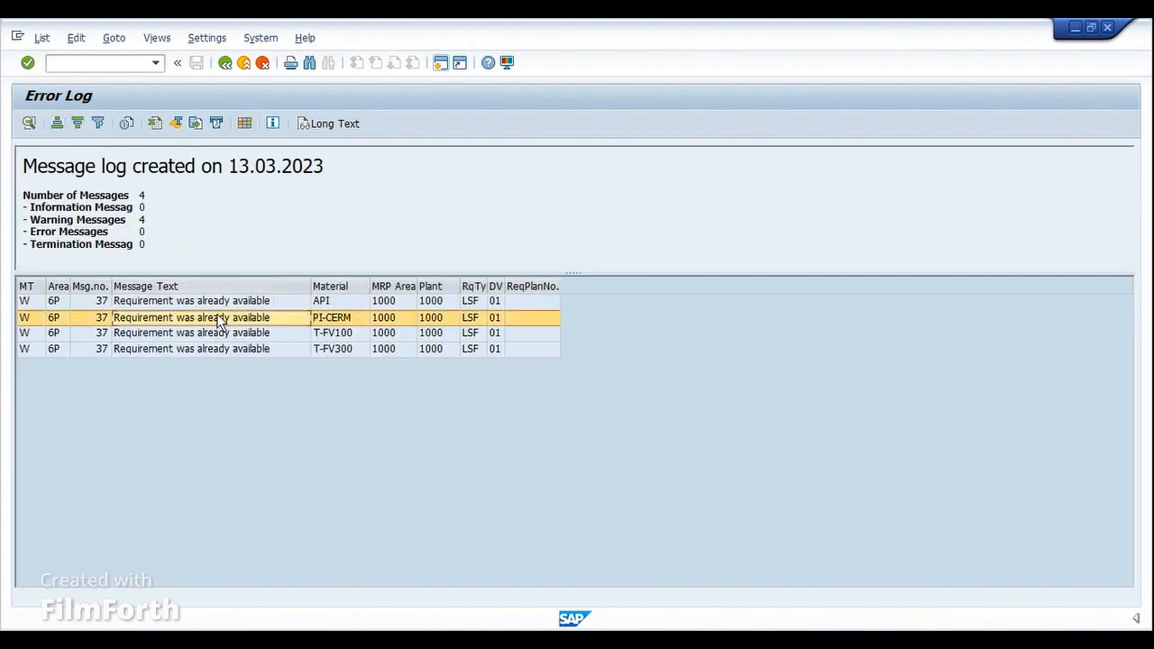
Leave the message log and display the active version of the PRD_GRP_API rough-cut plan.
left_click(224, 63)
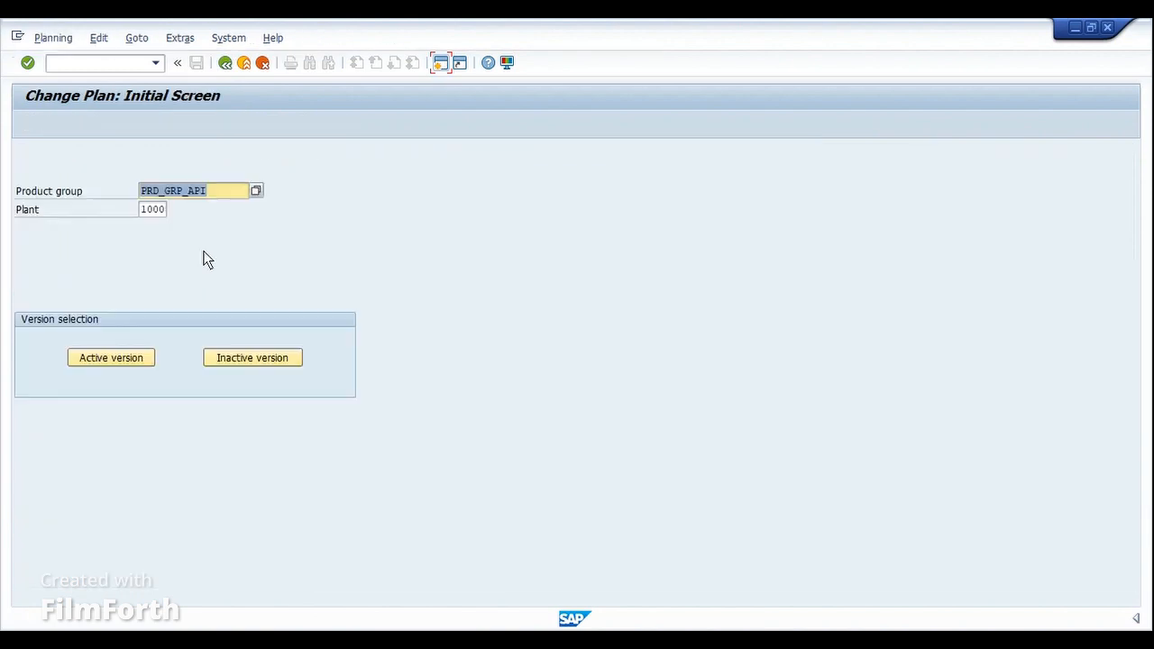
left_click(56, 42)
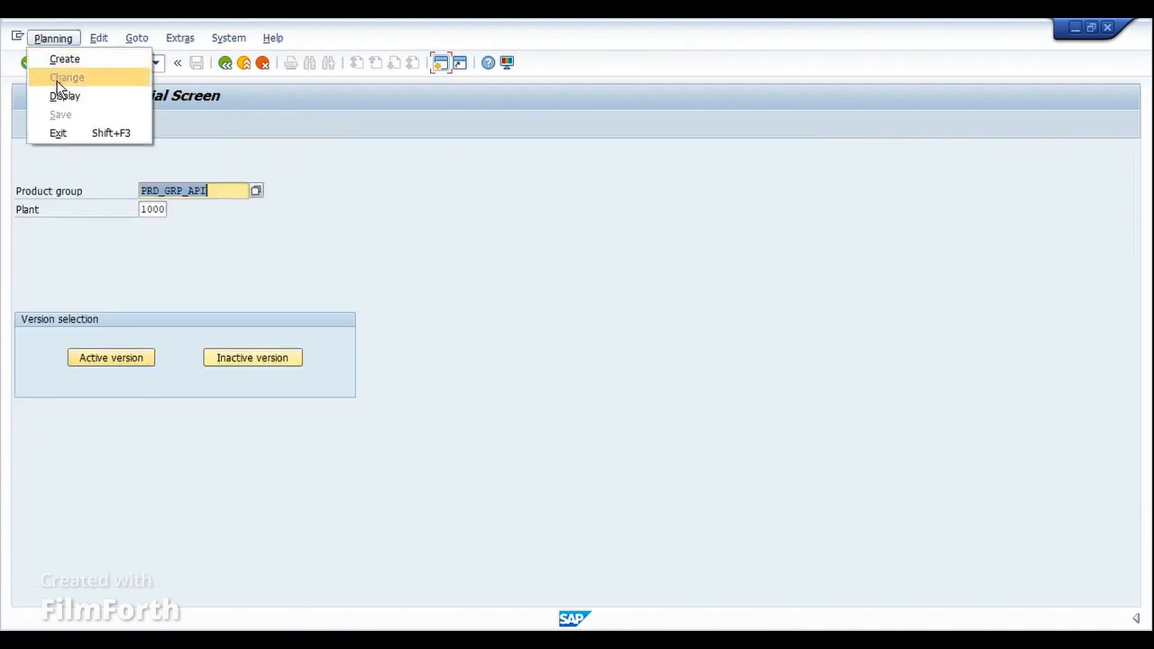
left_click(57, 90)
left_click(139, 365)
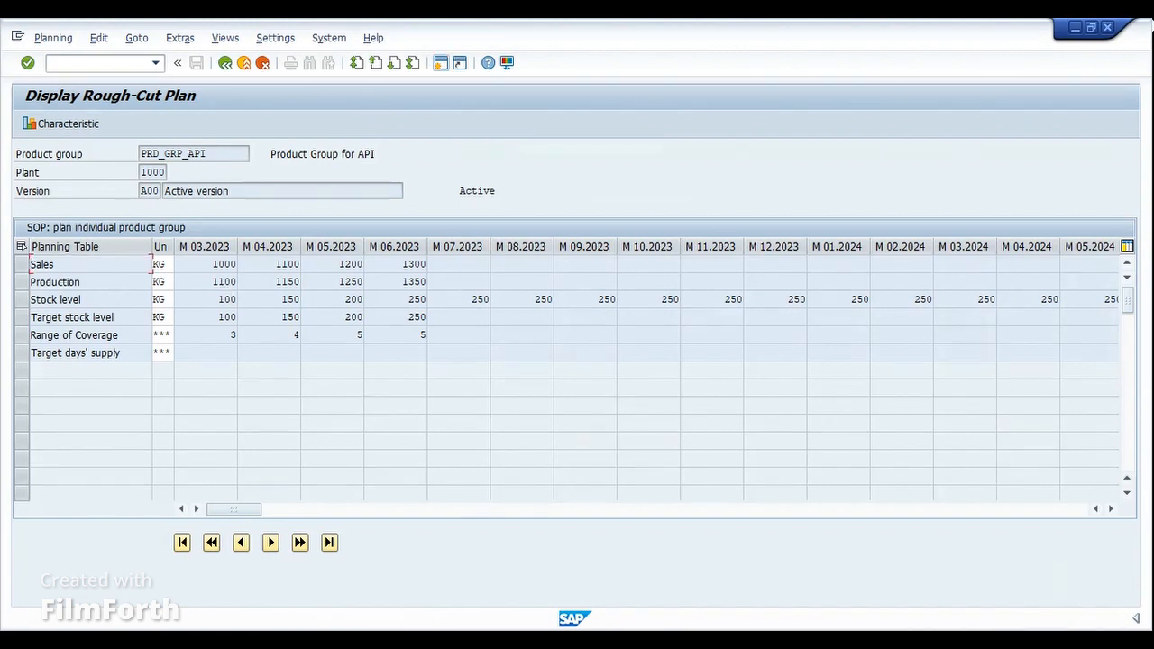
In the other session, display the planned independent requirements for product group PRD_GRP_API instead of a single material.
mouse_move(420, 631)
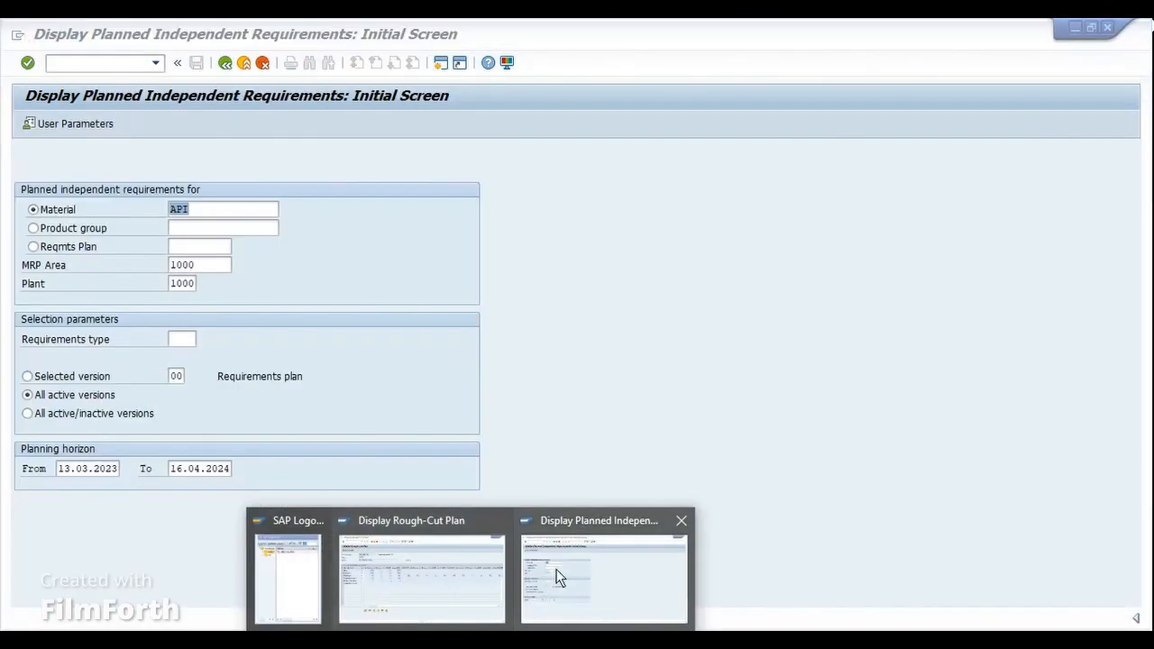
left_click(556, 569)
left_click(59, 232)
left_click(191, 233)
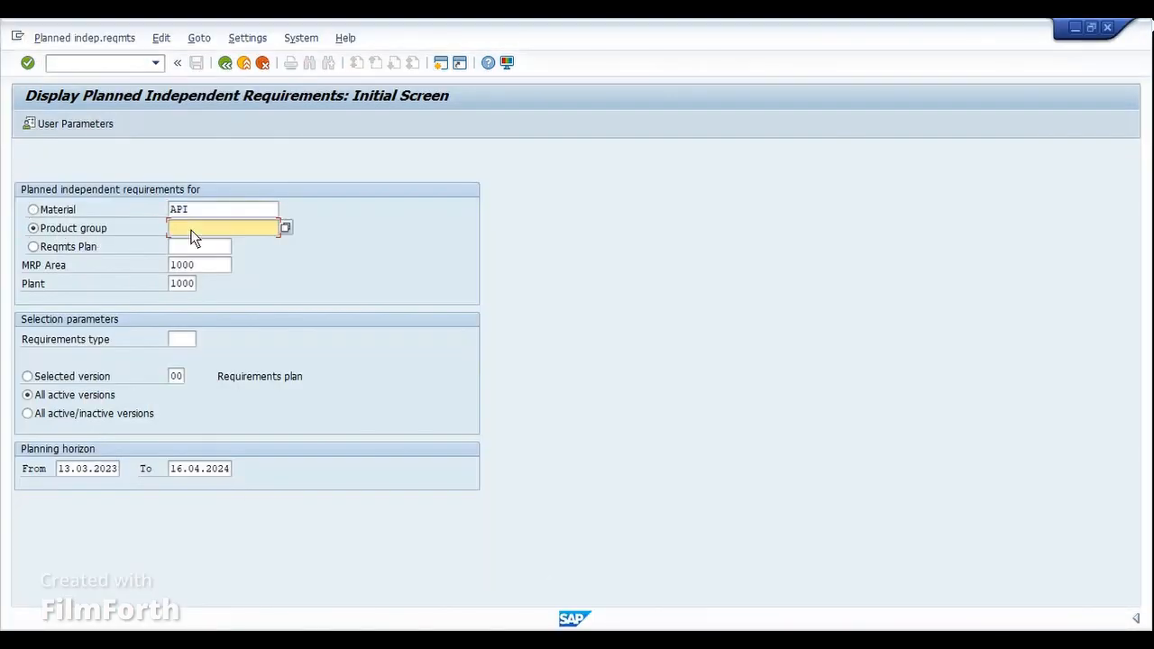
left_click(189, 234)
left_click(191, 238)
key("Return")
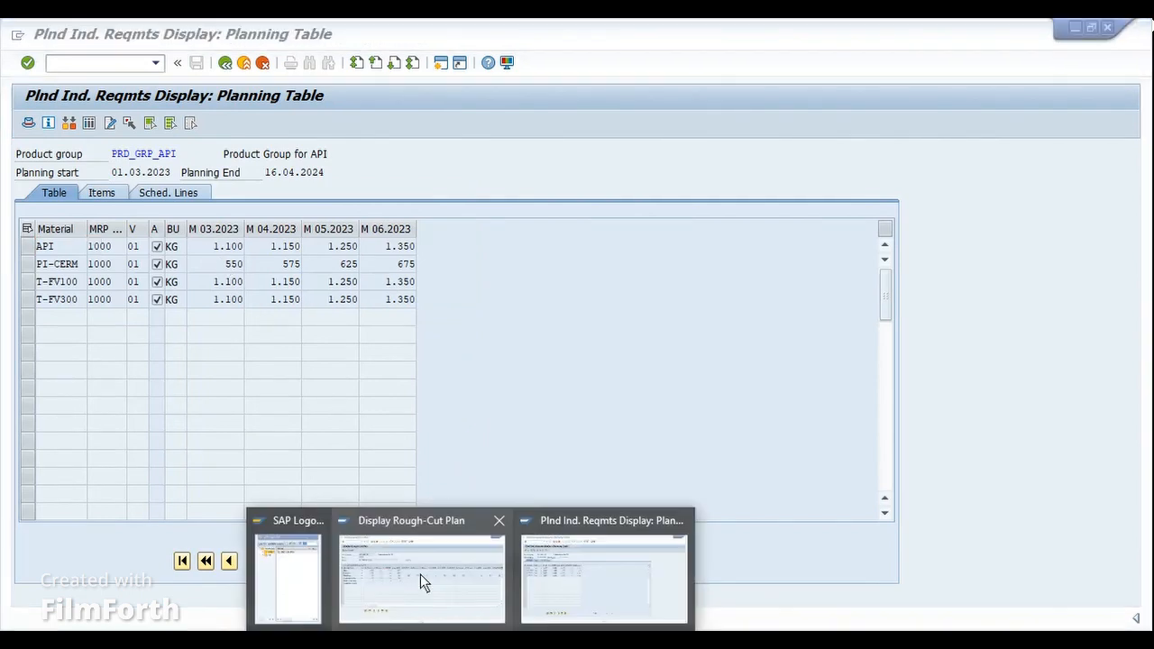
Place the rough-cut plan beside the requirements planning table and compare its monthly production figures with the member quantities.
left_click(420, 574)
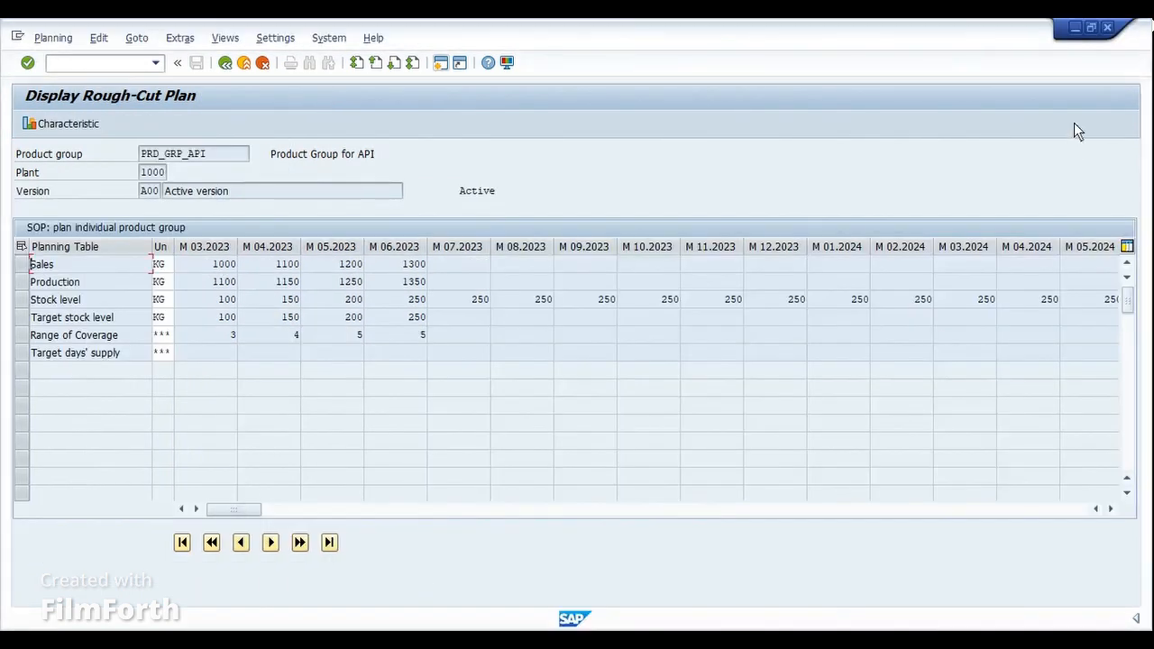
left_click(1090, 27)
left_click(771, 280)
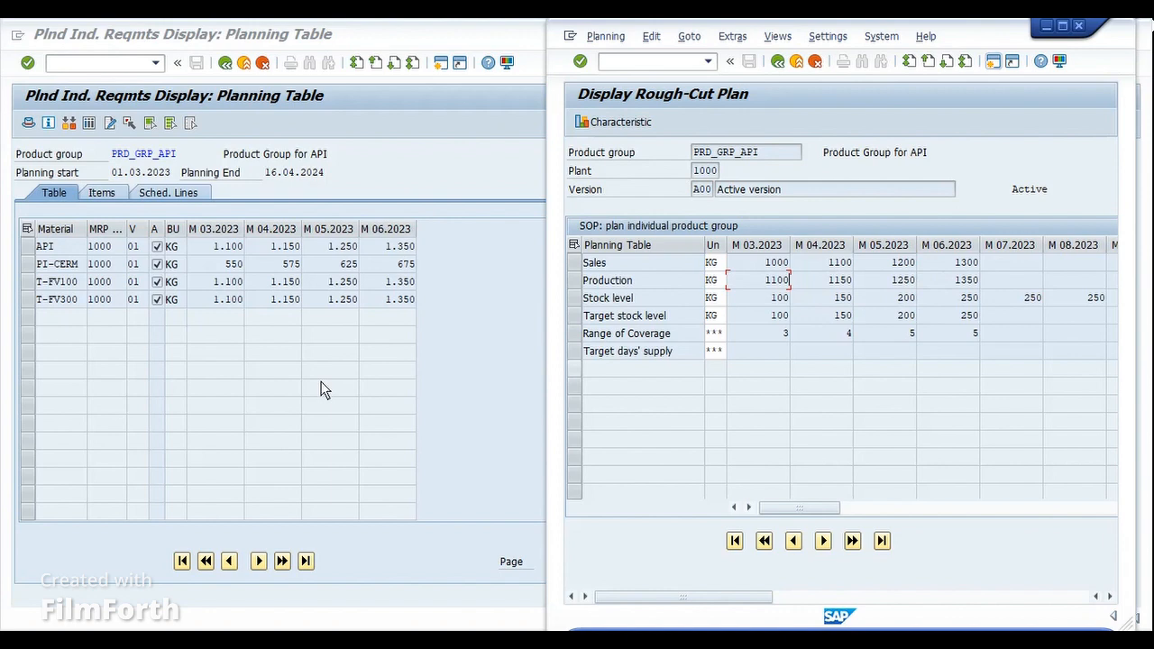
left_click(205, 263)
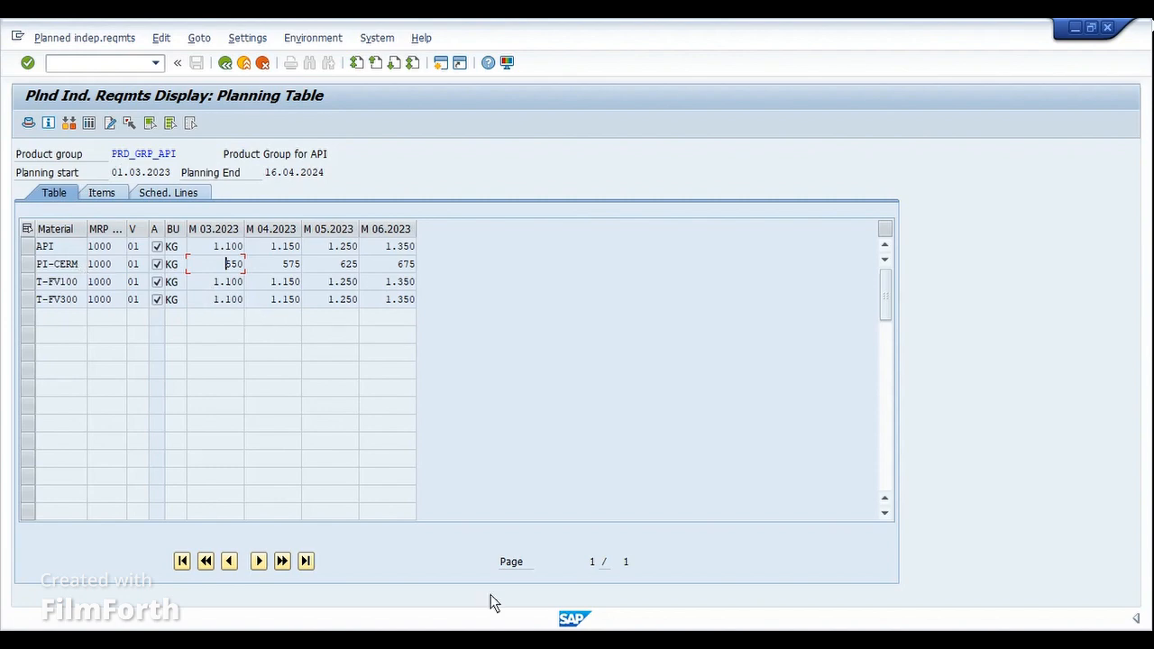
left_click(473, 639)
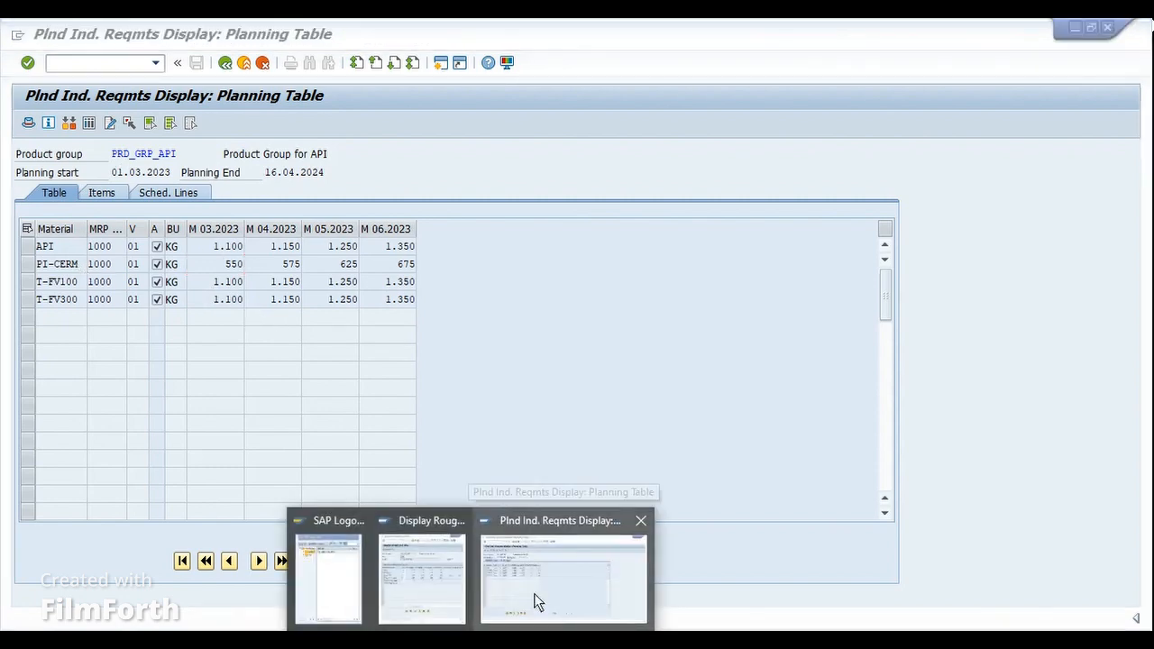
left_click(533, 593)
left_click(472, 639)
left_click(429, 581)
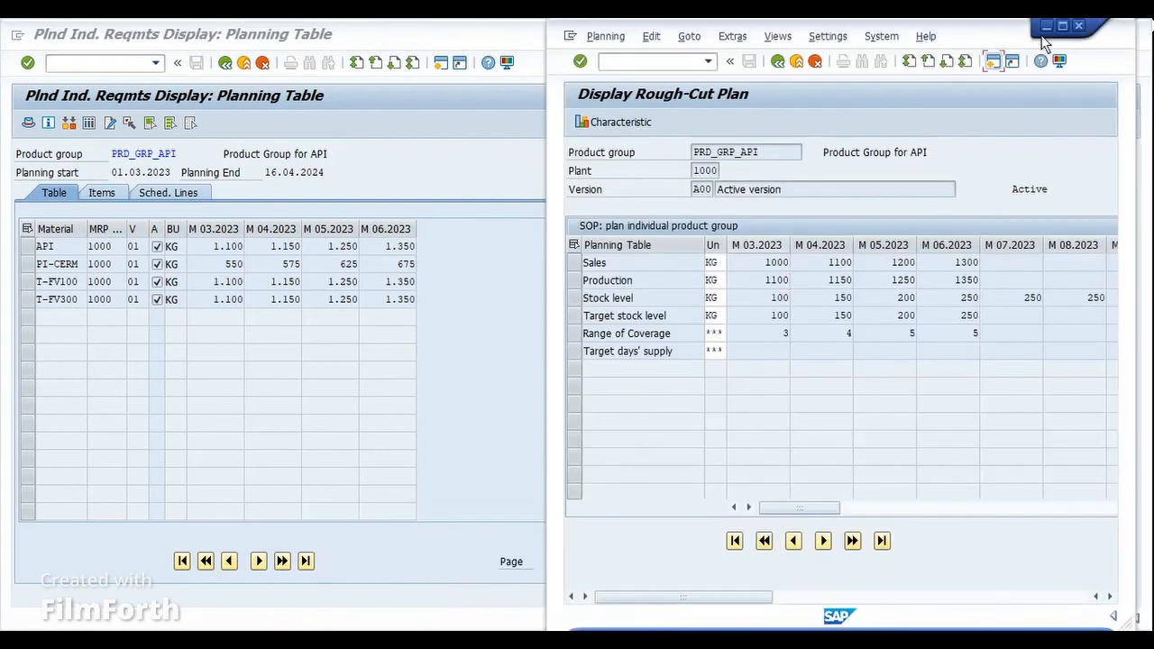
Widen the material column of the requirements planning table and review the members of product group PRD_GRP_API.
left_click(122, 155)
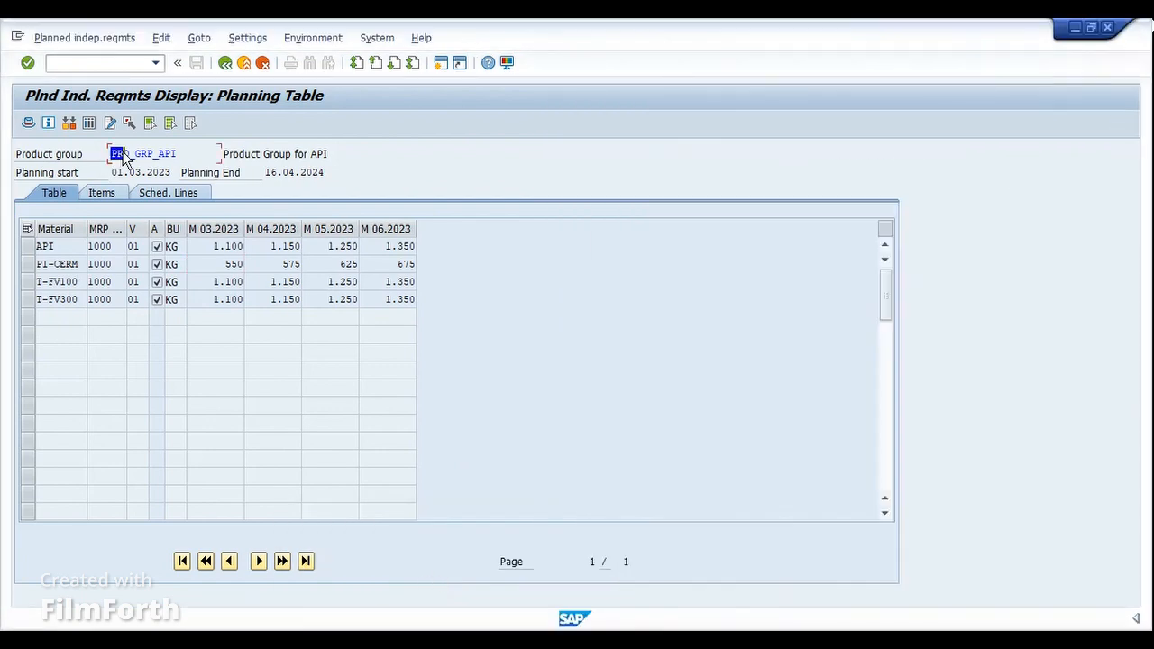
left_click_drag(125, 158, 180, 158)
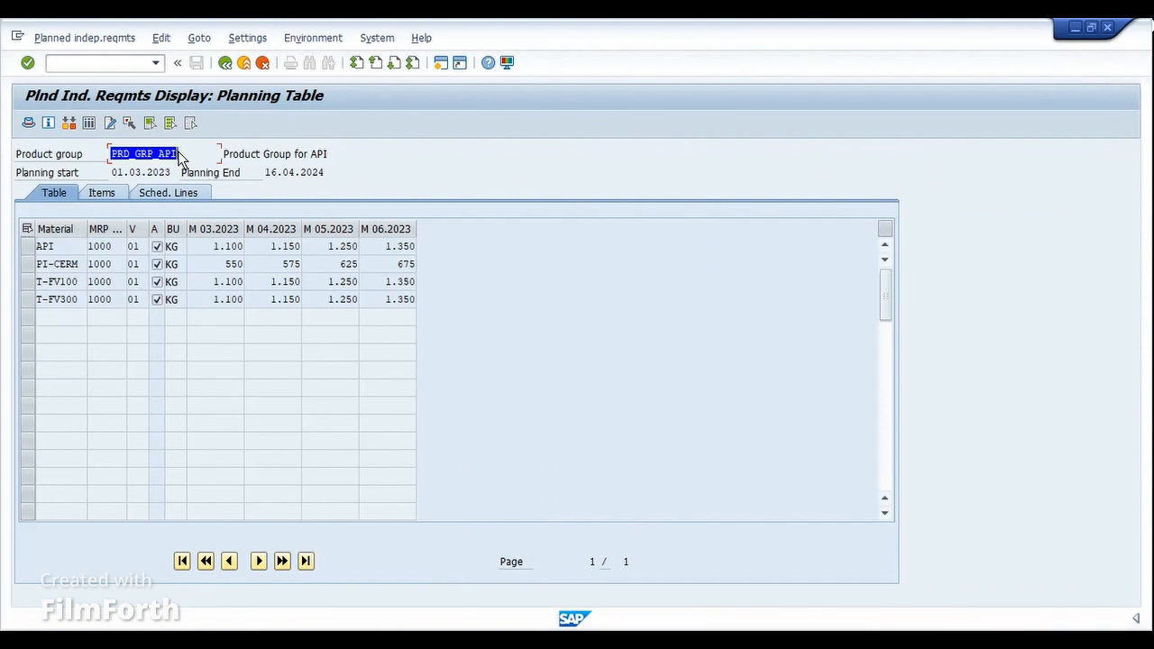
left_click(179, 153)
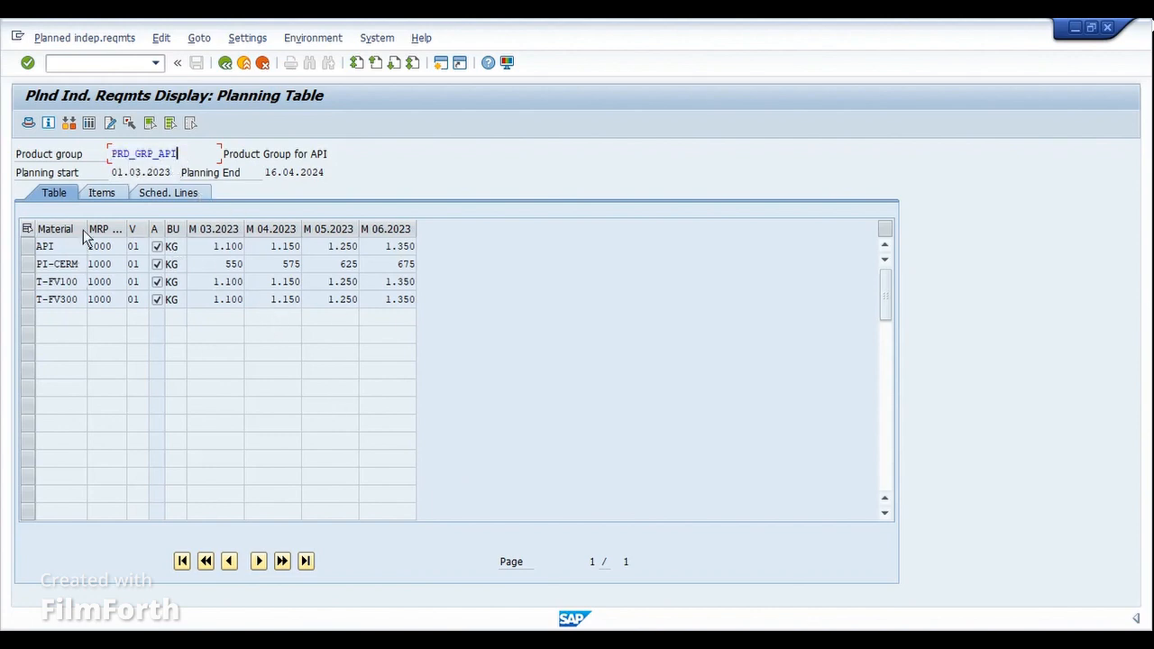
left_click_drag(86, 229, 140, 230)
left_click(102, 285)
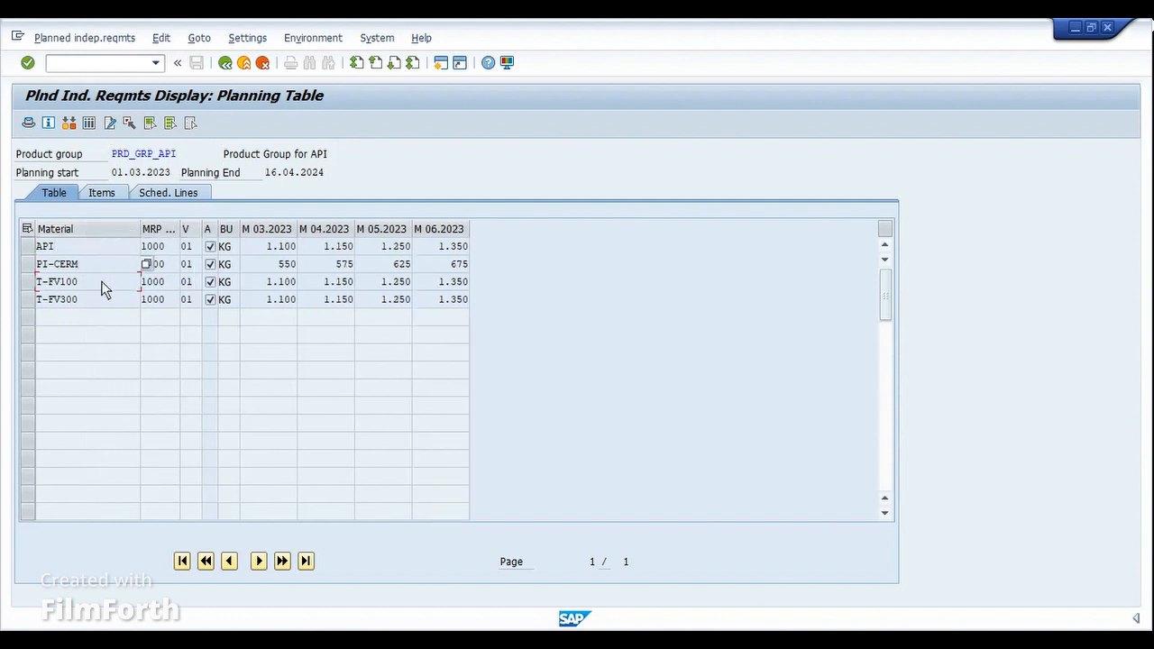
left_click(104, 300)
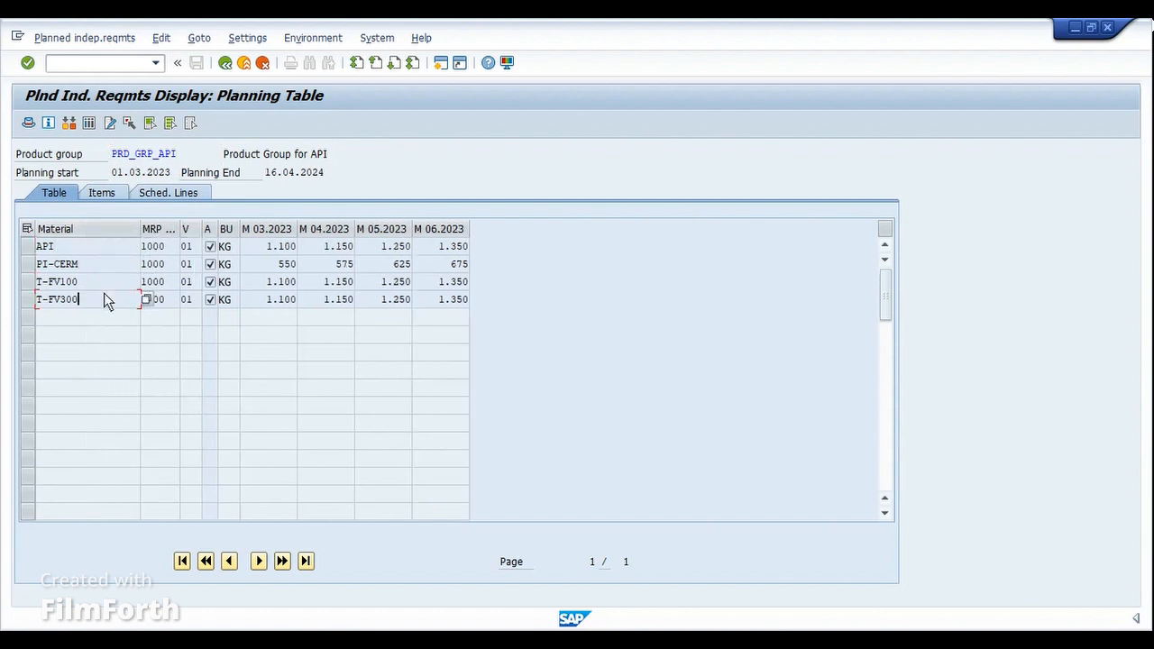
Maximize the rough-cut plan session, run transaction MD04 for material API in plant 1000, and check the available stock and independent requirements.
left_click(412, 624)
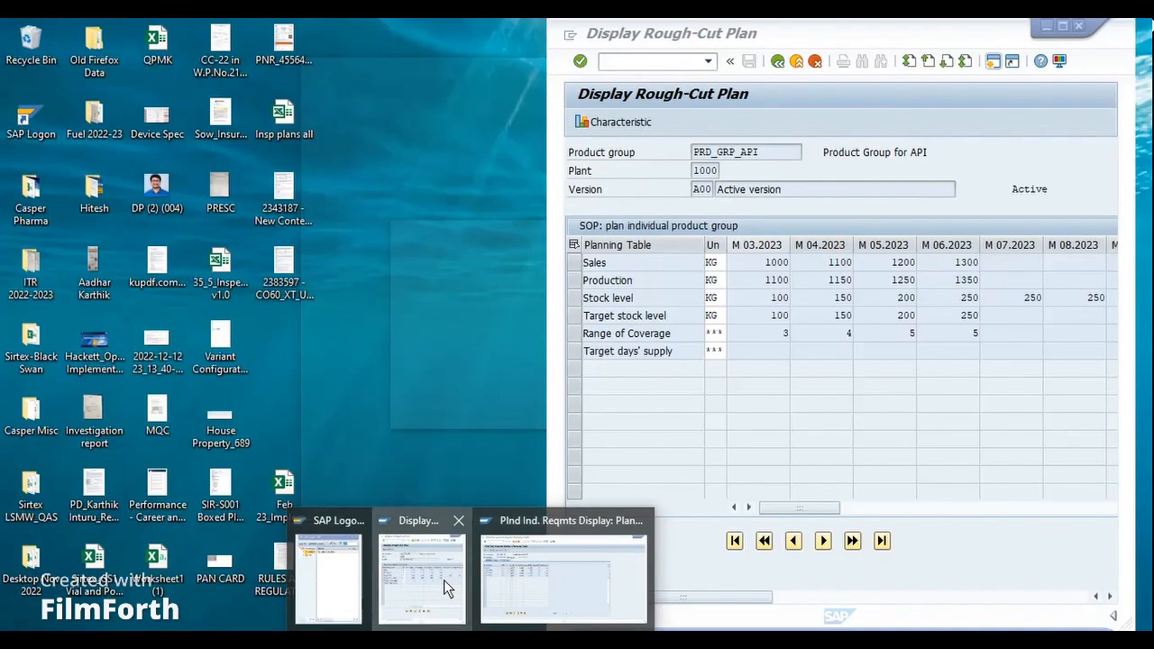
left_click(444, 579)
left_click(1061, 27)
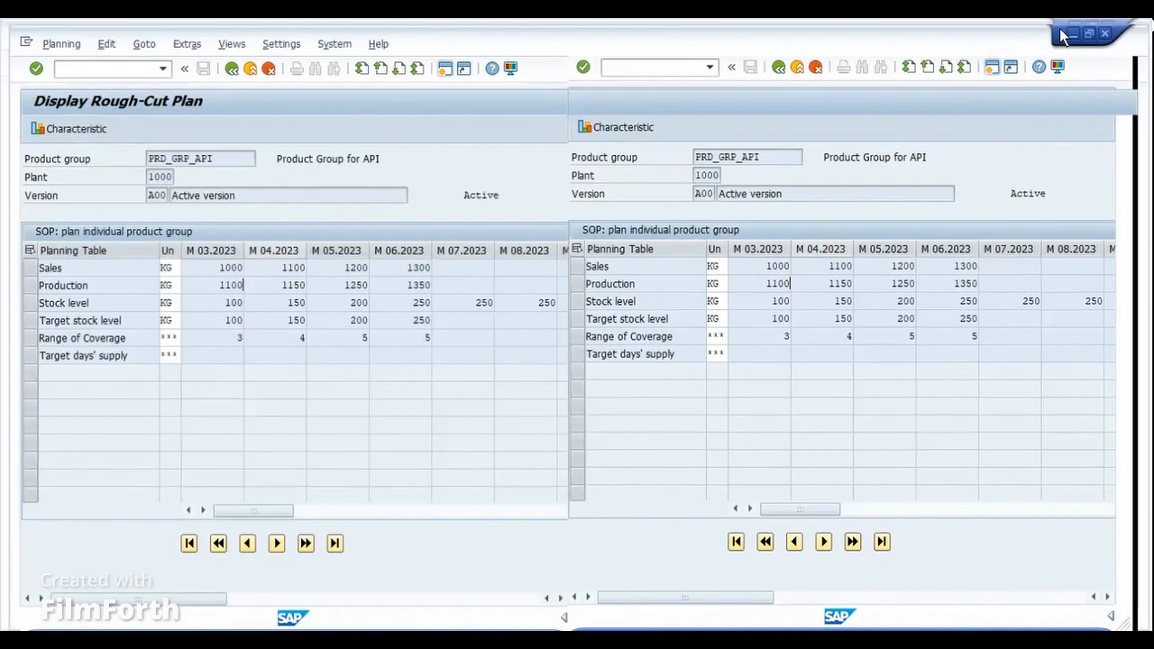
type("/nmd04")
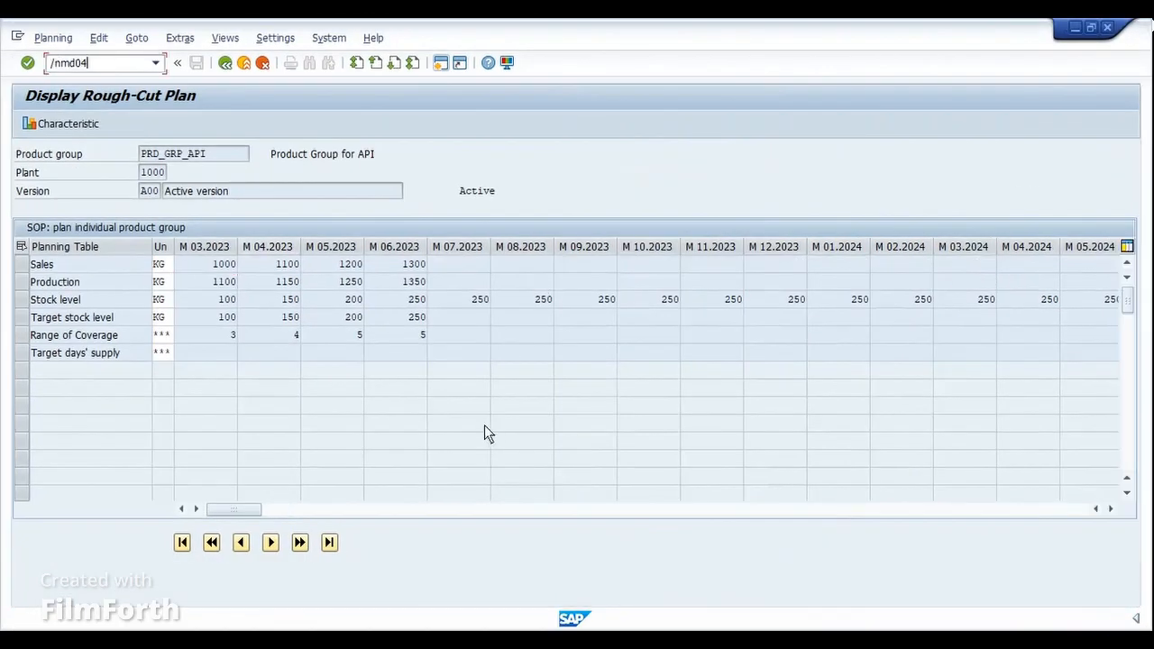
key("Return")
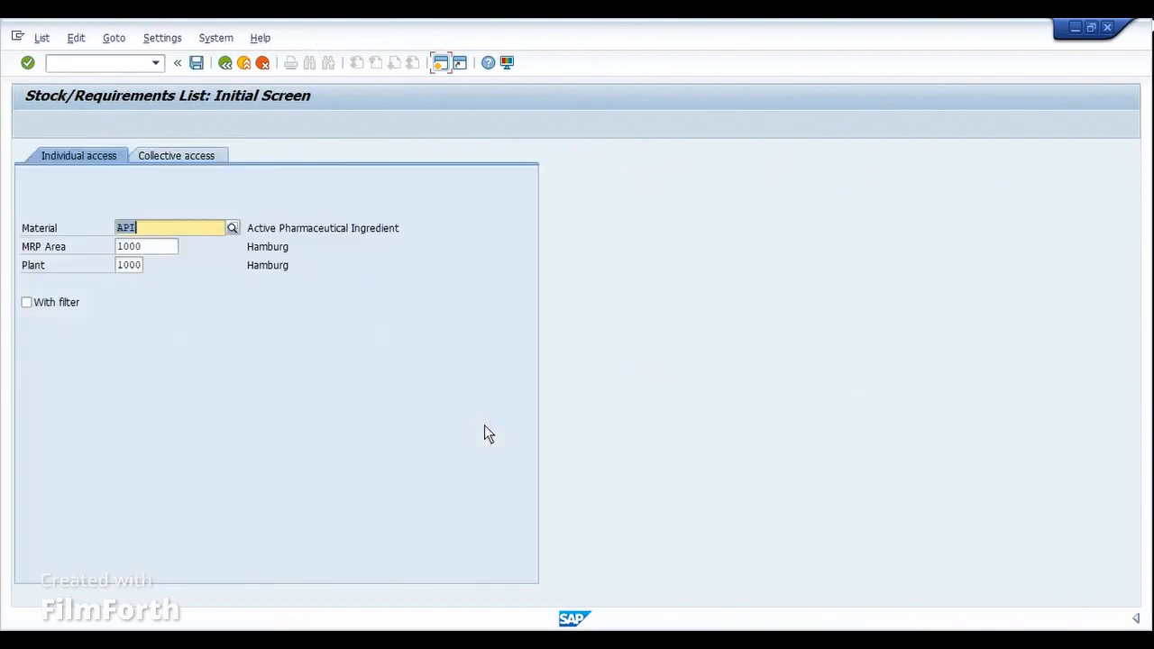
key("Return")
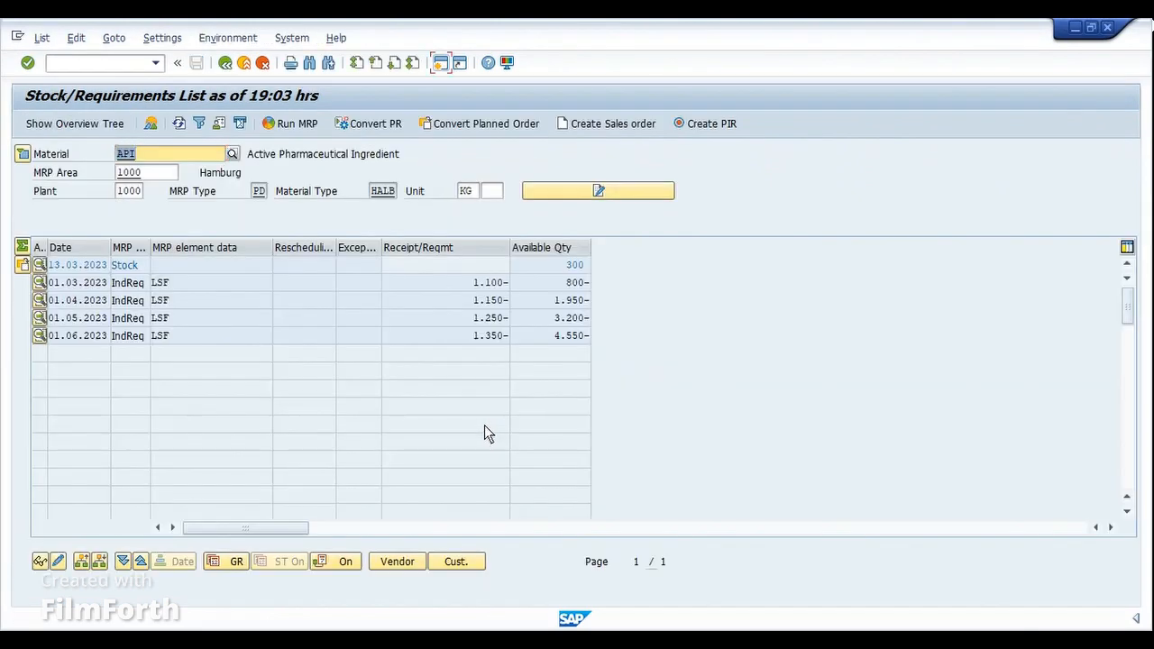
left_click(544, 269)
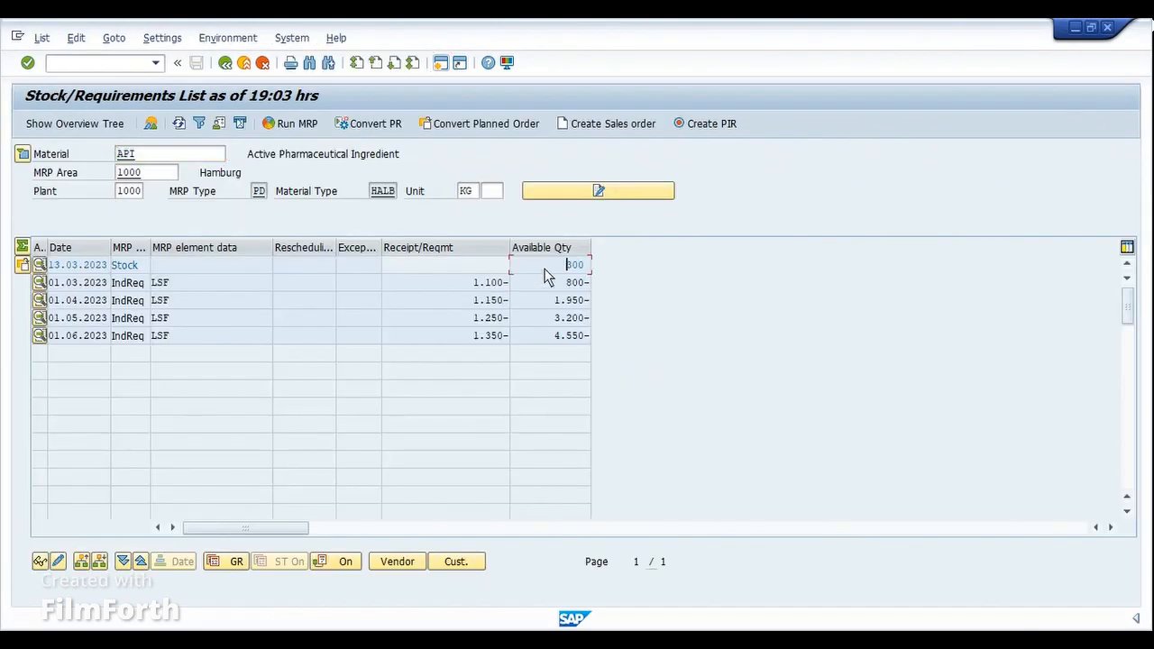
left_click_drag(544, 275, 604, 270)
Look up member PI-CERM in the requirements planning table, display its stock/requirements list in the other session, and refresh it.
left_click(446, 628)
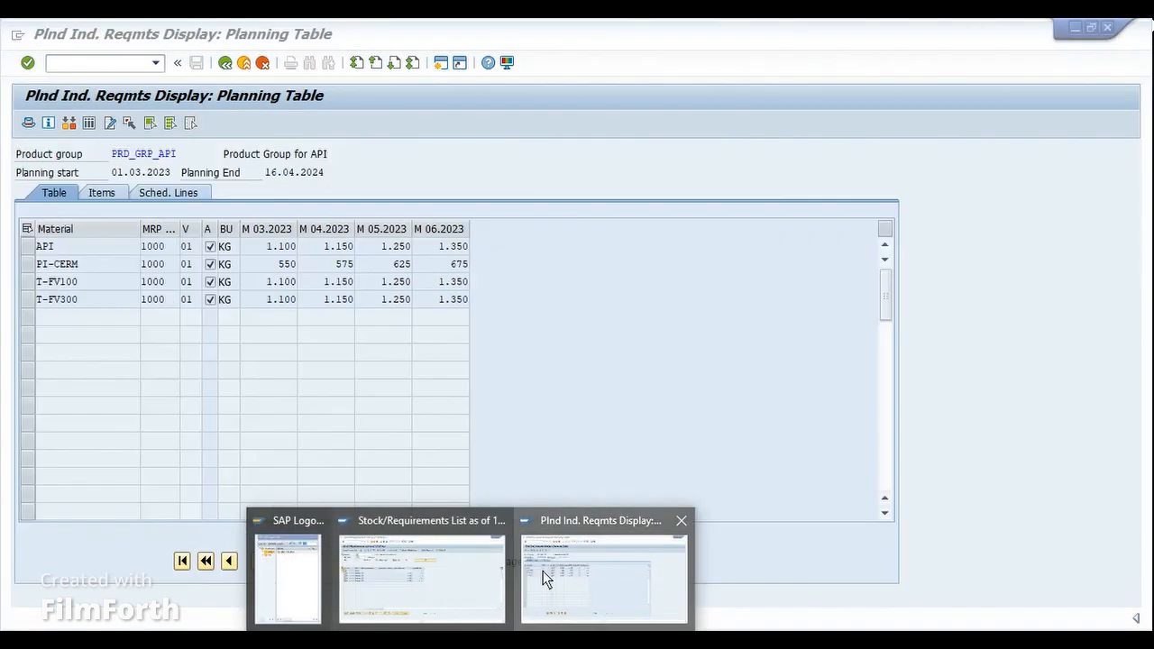
left_click(544, 577)
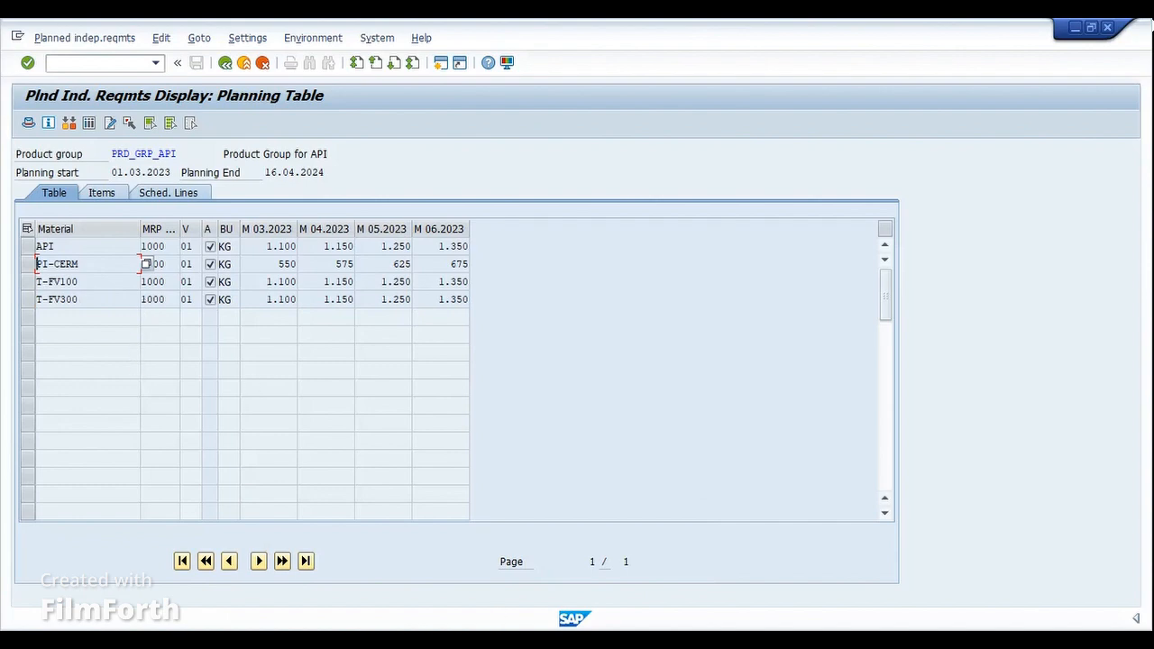
left_click(446, 628)
left_click(435, 580)
left_click(172, 155)
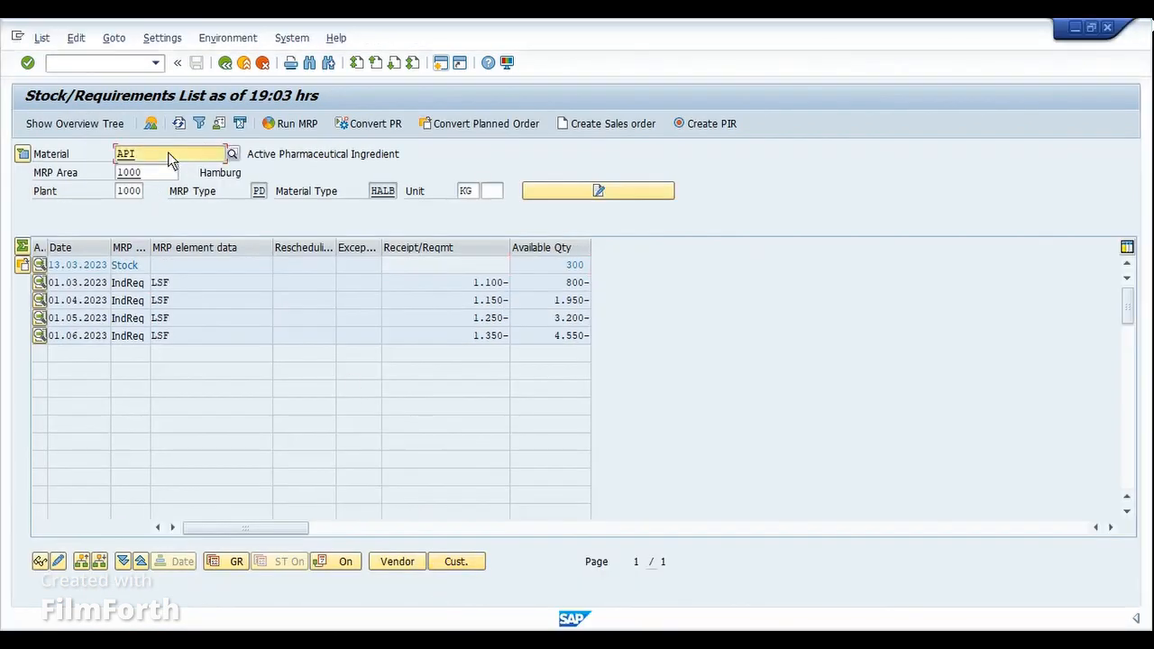
double_click(171, 155)
type("PI-CERM")
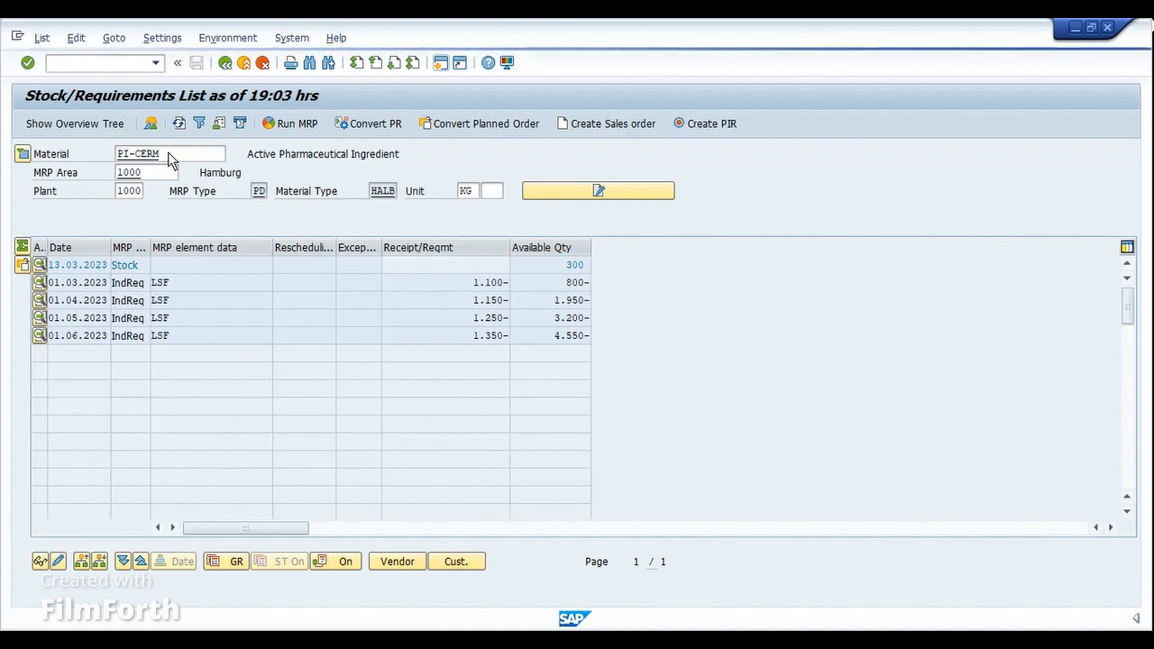
left_click(180, 126)
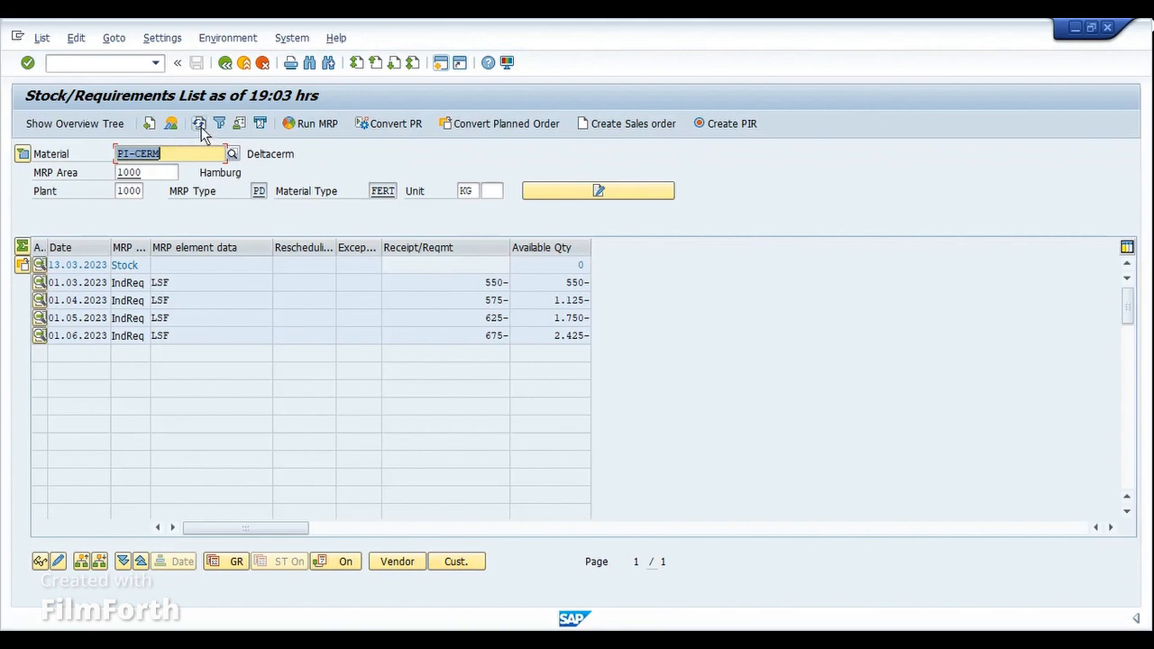
left_click(199, 122)
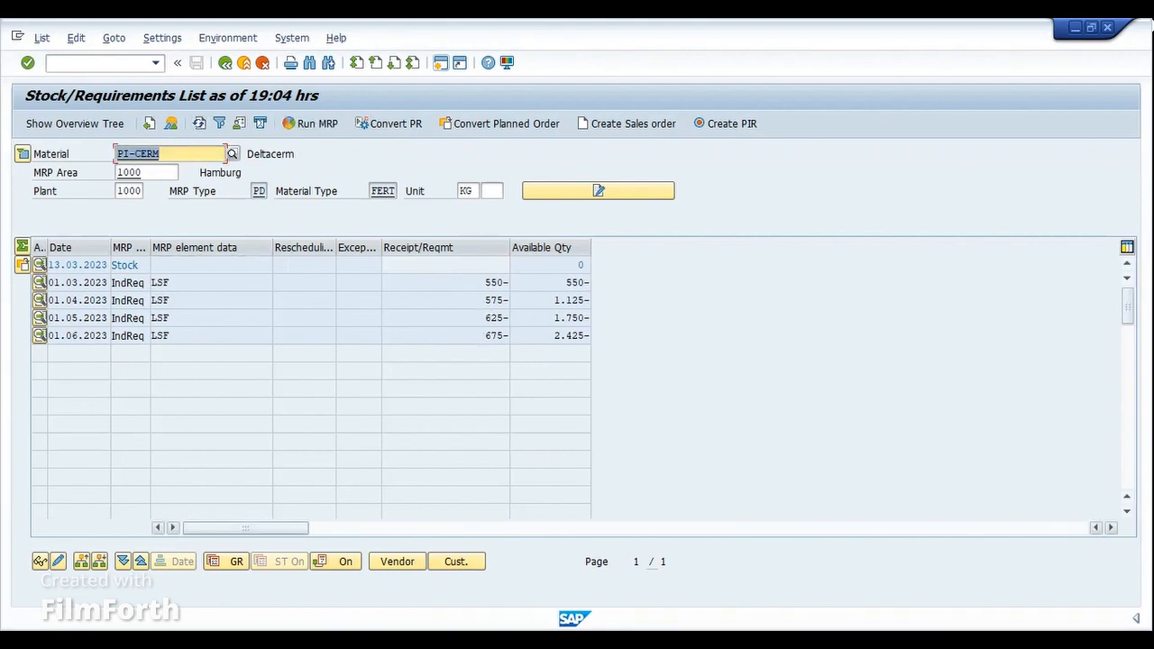
Place the requirements planning table beside the stock/requirements list and compare PI-CERM's monthly independent requirements.
mouse_move(484, 618)
left_click(577, 590)
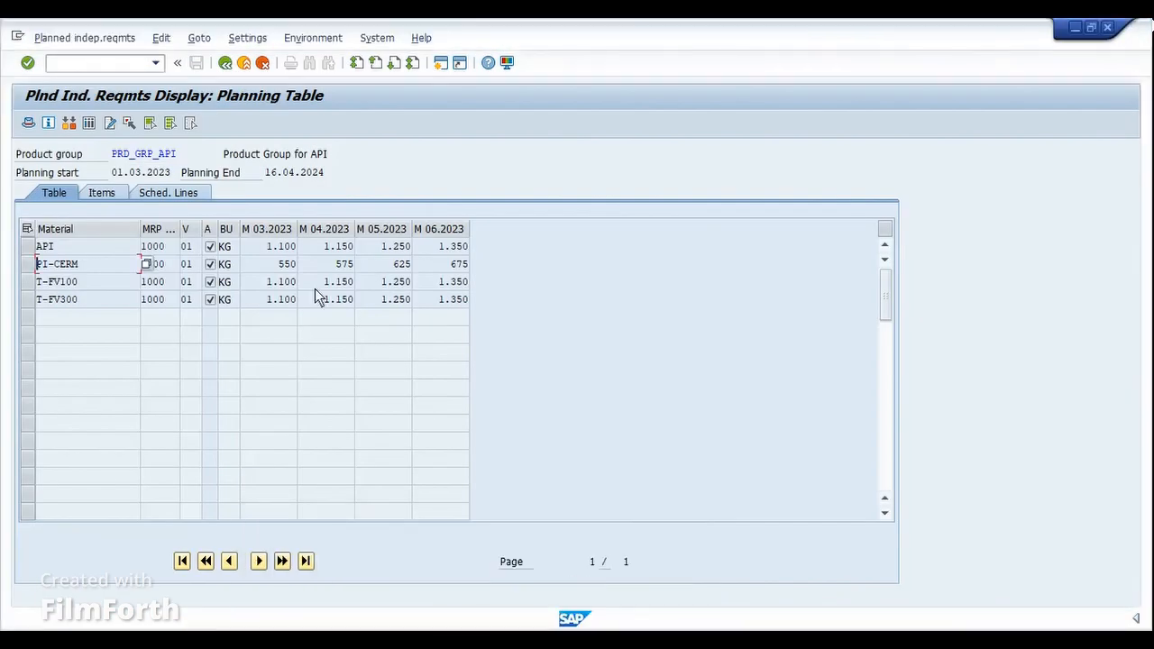
left_click(1091, 27)
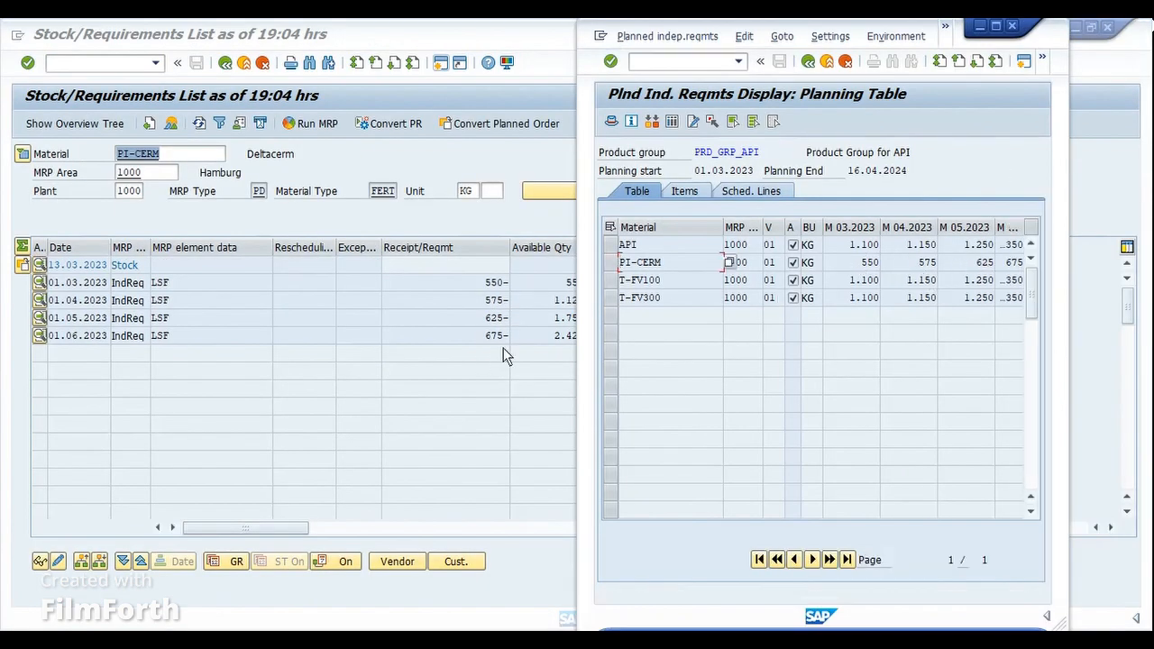
left_click(480, 333)
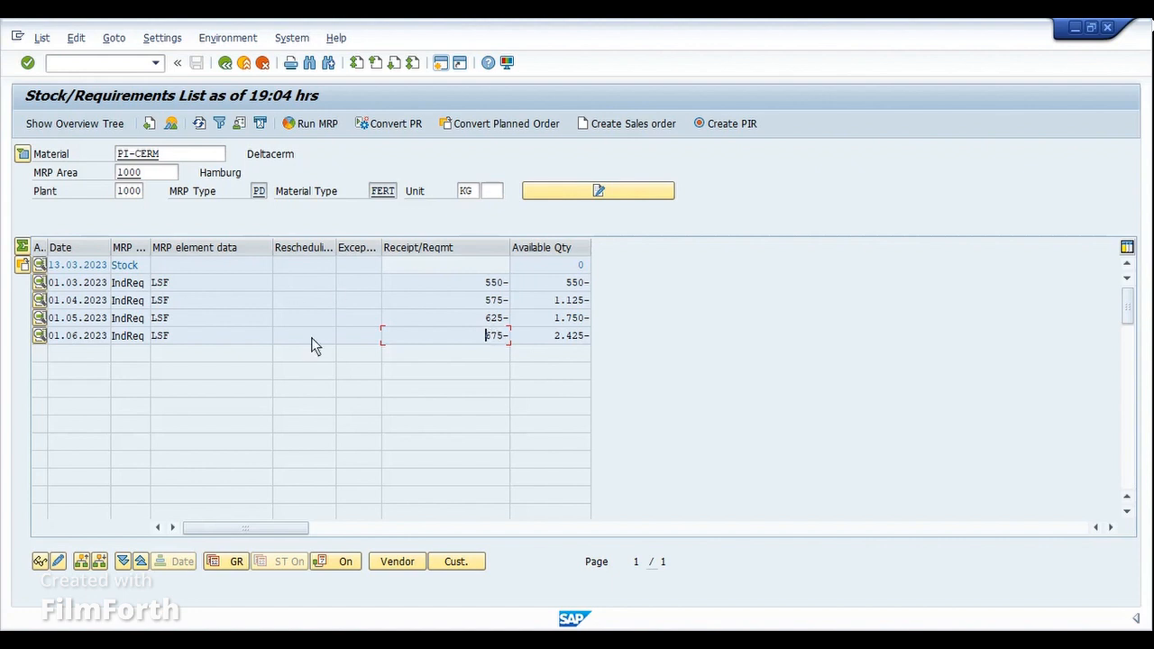
Open the plant-wide MRP run with transaction MD01 and view its control parameters.
key("ctrl+slash")
type("/nmd01")
key("Return")
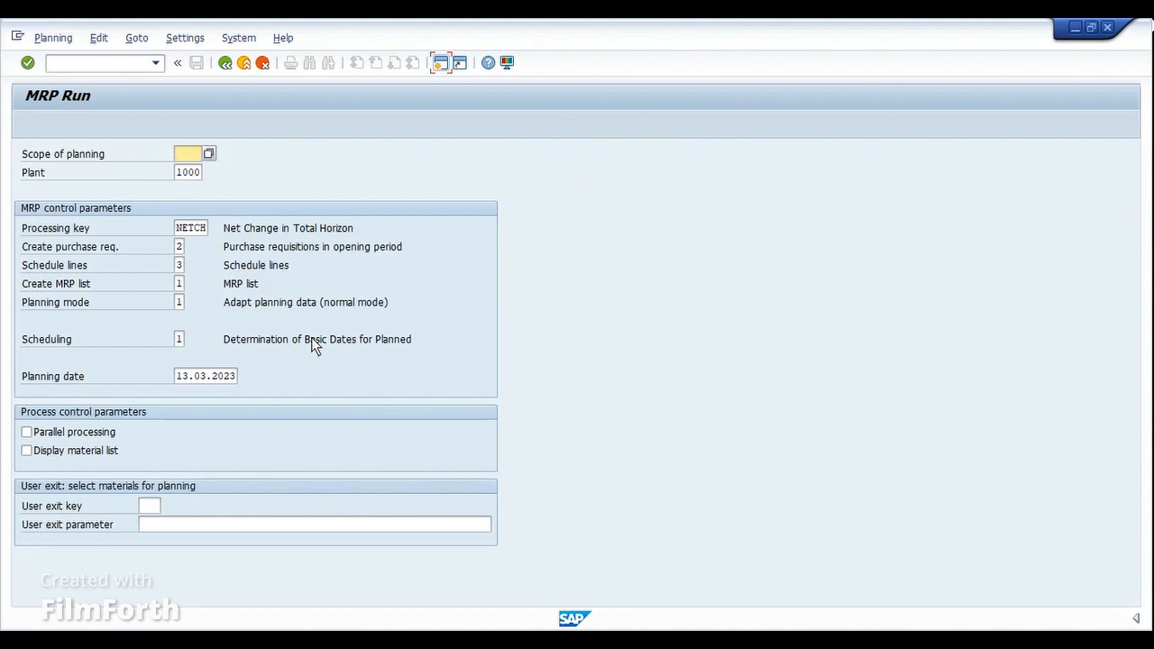
Open single-item, multi-level planning with transaction MD03.
key("ctrl+slash")
type("/n")
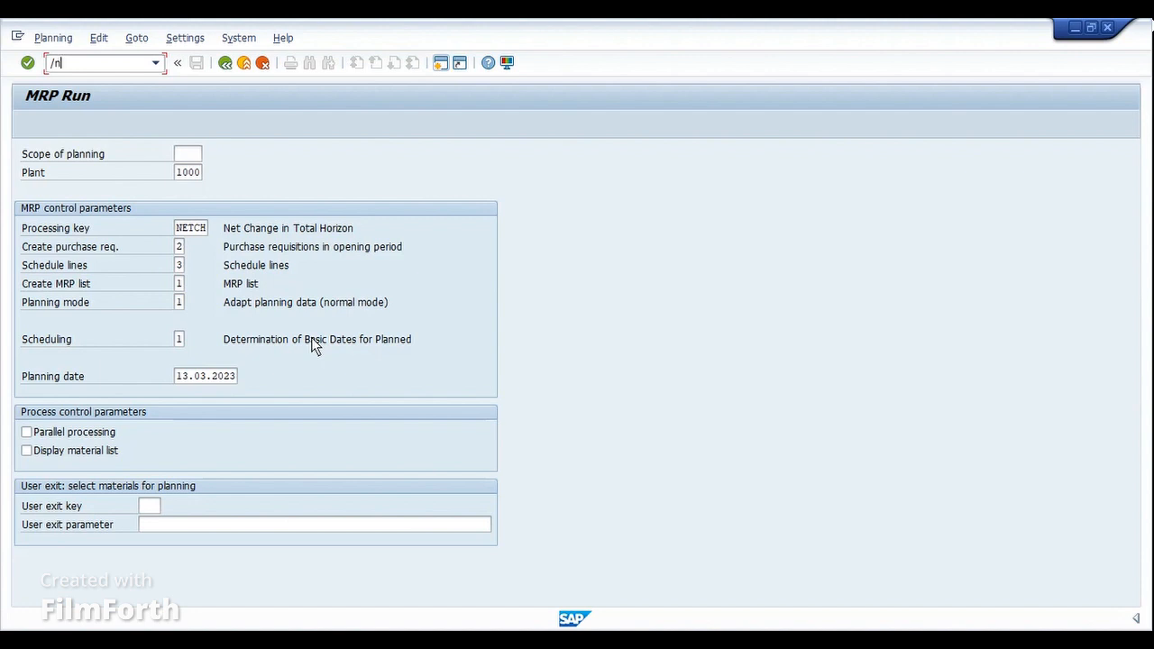
type("md03")
key("Return")
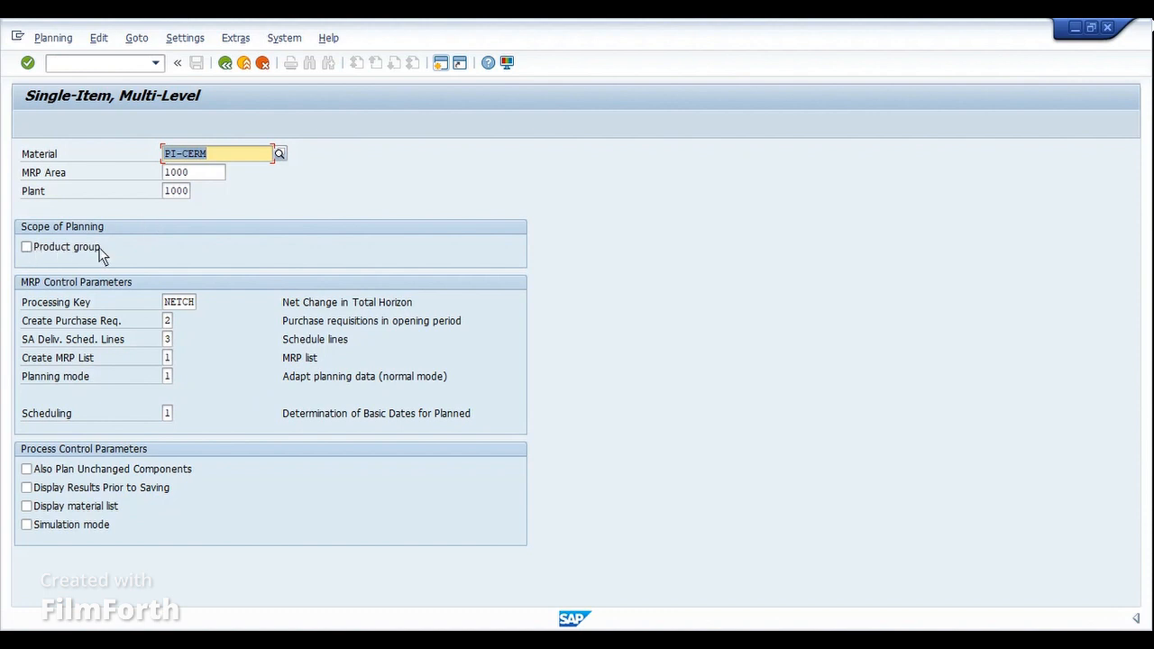
Copy product group PRD_GRP_API from the requirements planning table and enter it as the material to plan.
left_click(470, 641)
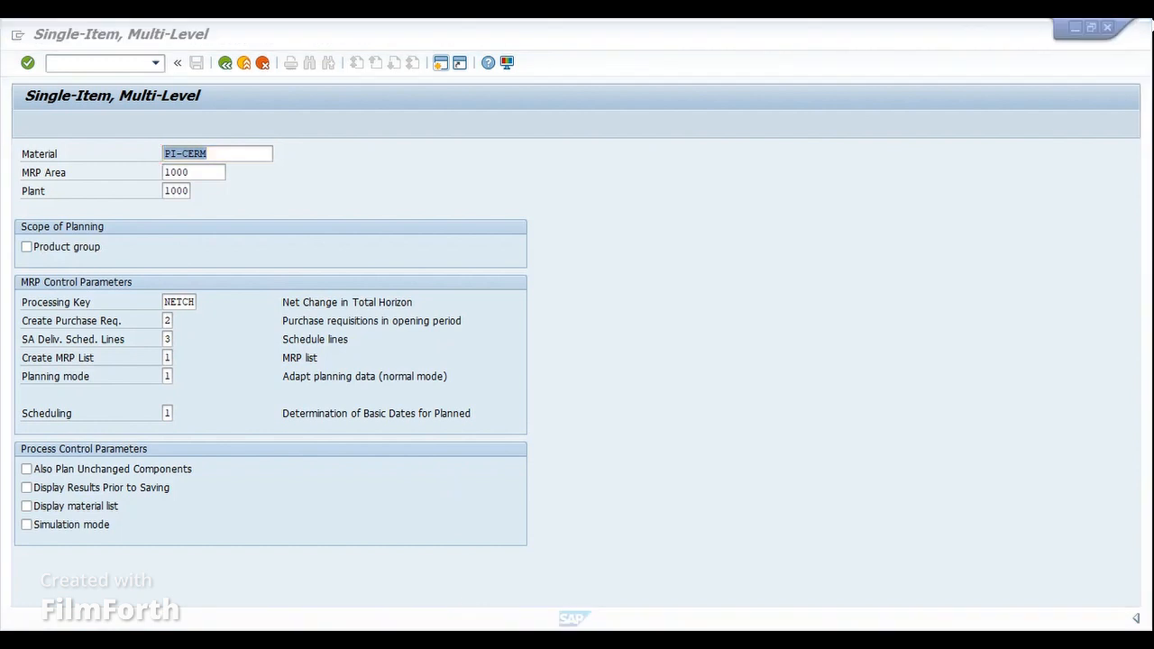
left_click(596, 580)
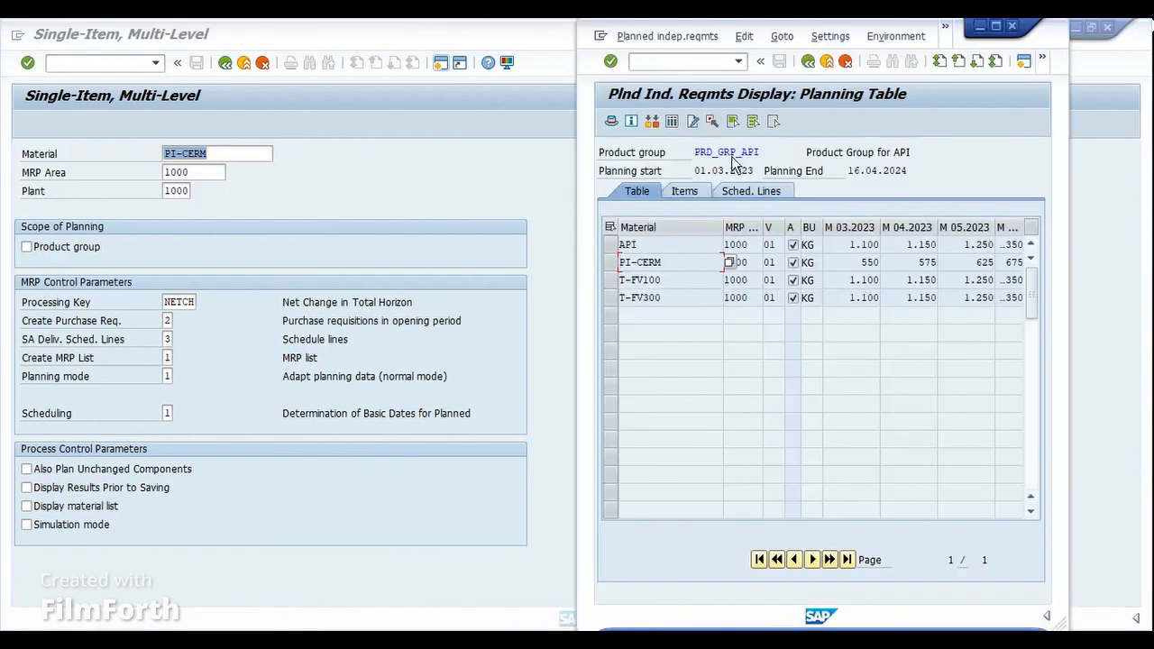
left_click_drag(694, 155, 759, 169)
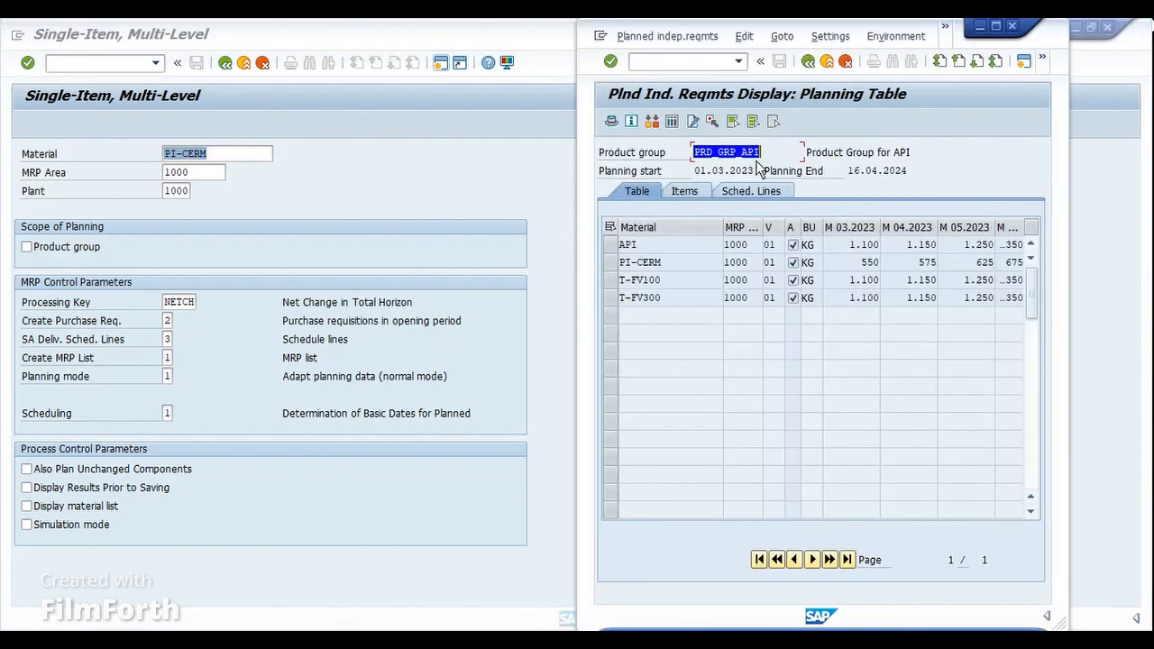
key("ctrl+c")
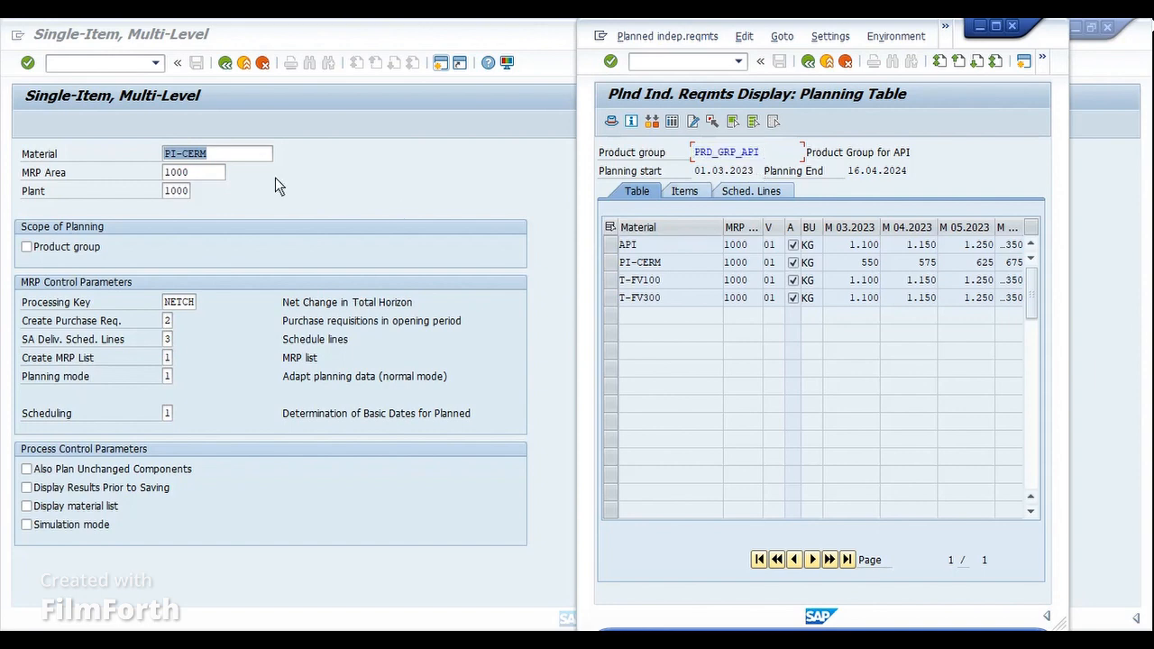
left_click(243, 164)
key("ctrl+v")
key("Tab")
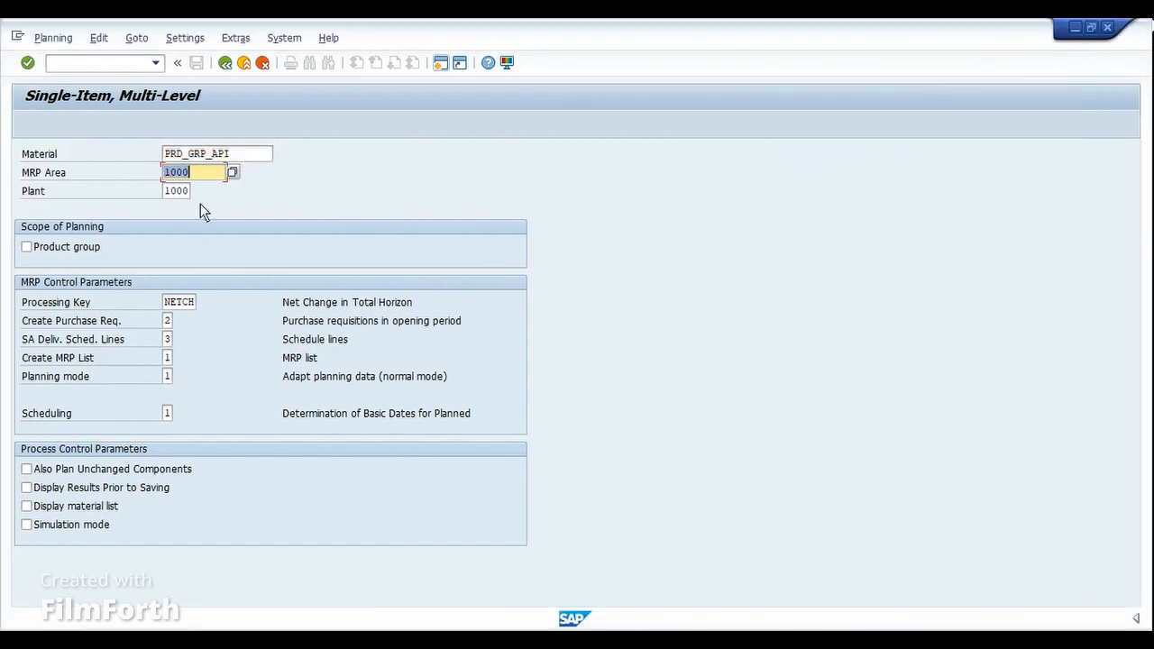
Set the scope of planning to product group, execute the NETCH planning run for plant 1000, and review its statistics and planned materials.
left_click(54, 246)
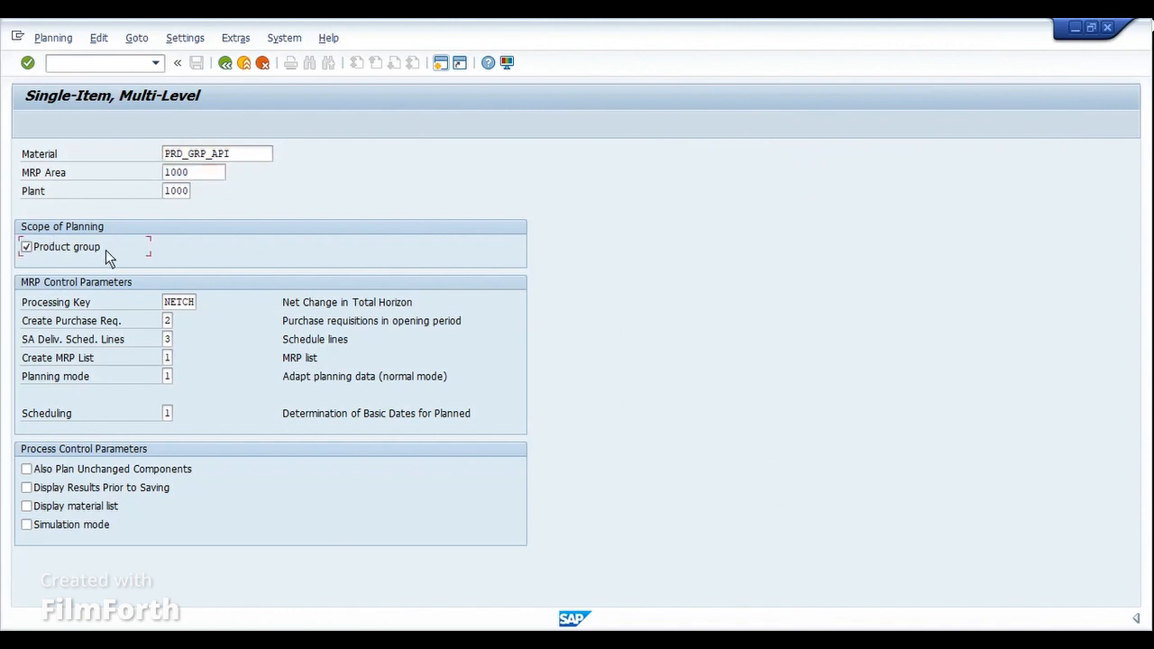
left_click(28, 252)
left_click(27, 62)
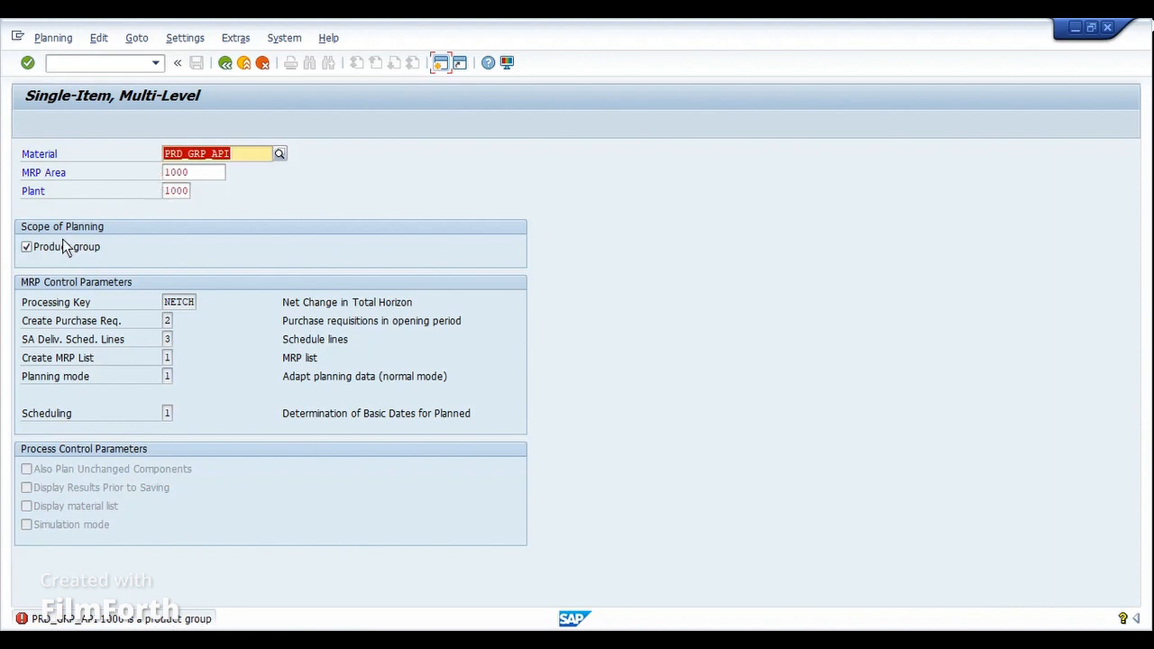
left_click(30, 66)
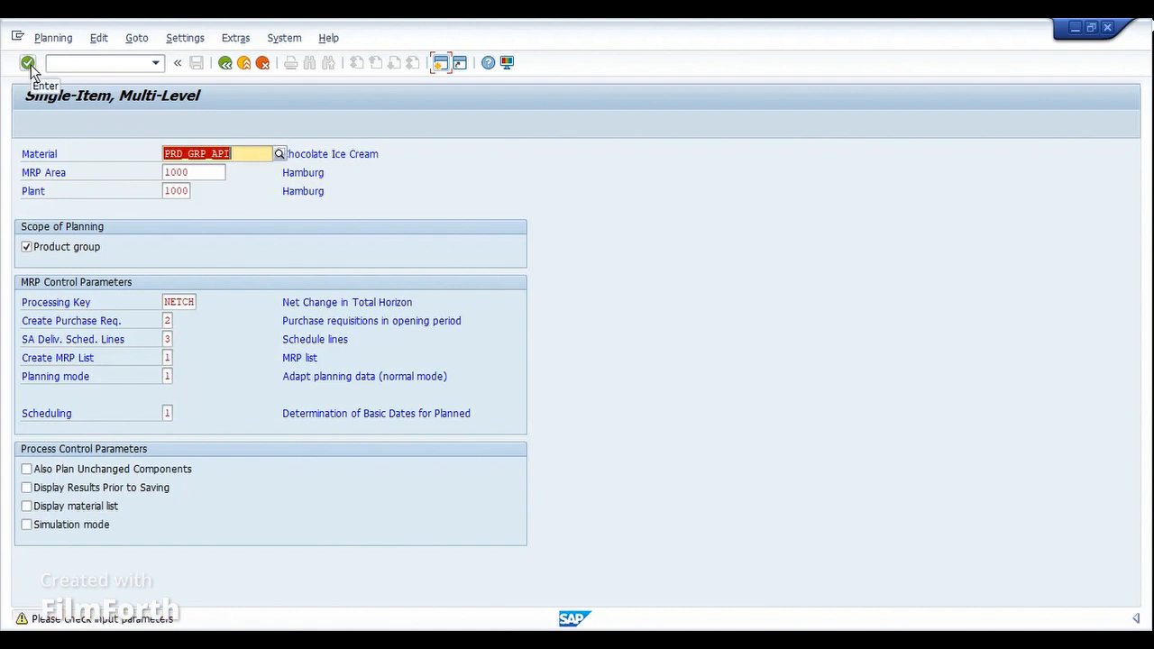
left_click(30, 66)
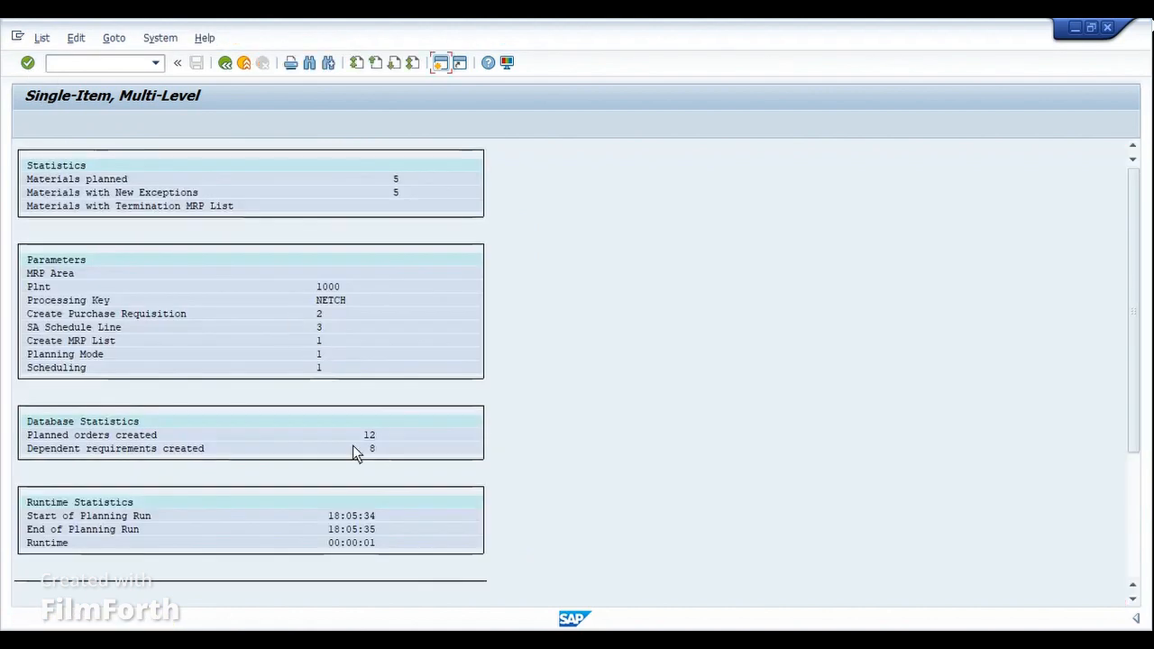
scroll(201, 484, "down", 4)
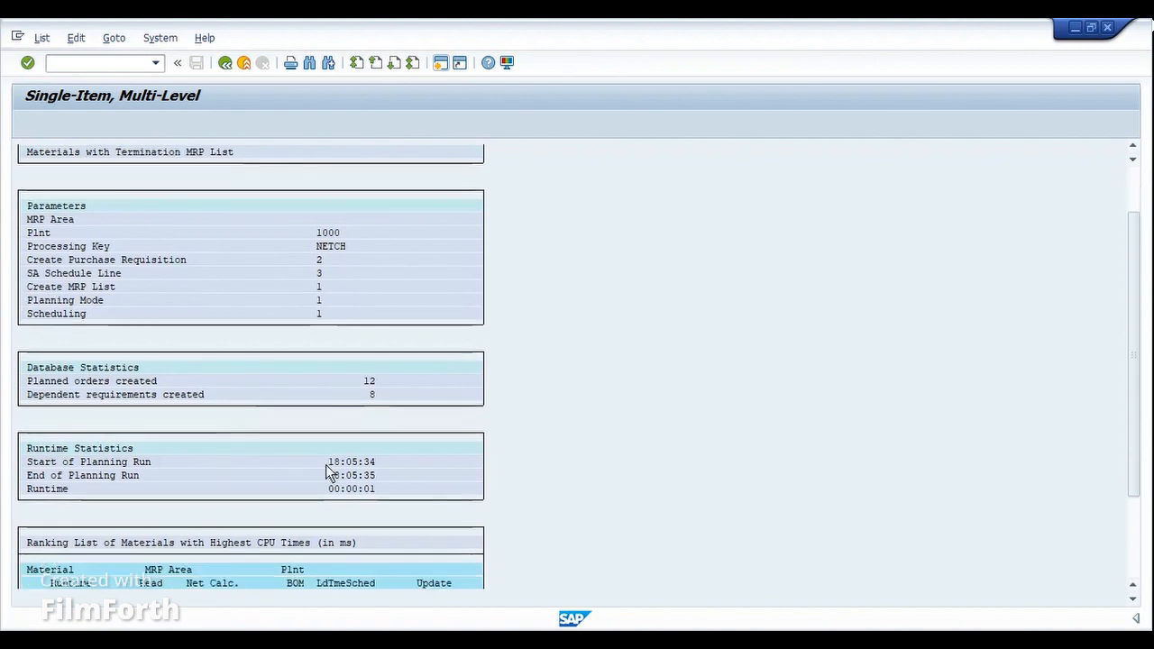
scroll(356, 473, "down", 4)
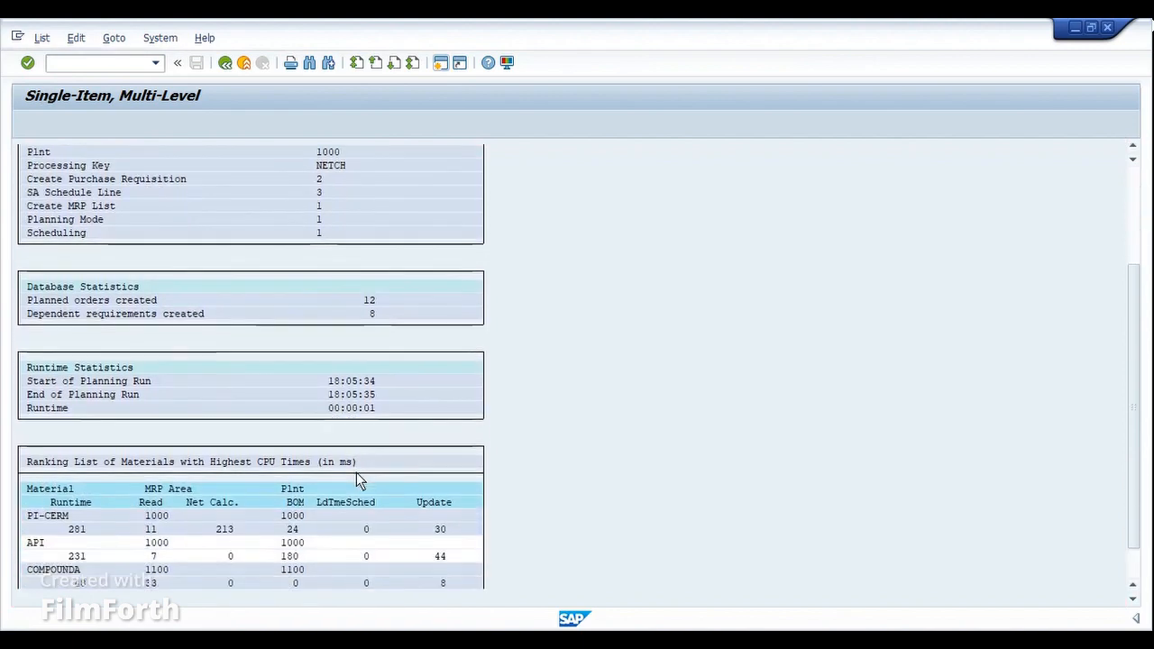
scroll(358, 480, "down", 1)
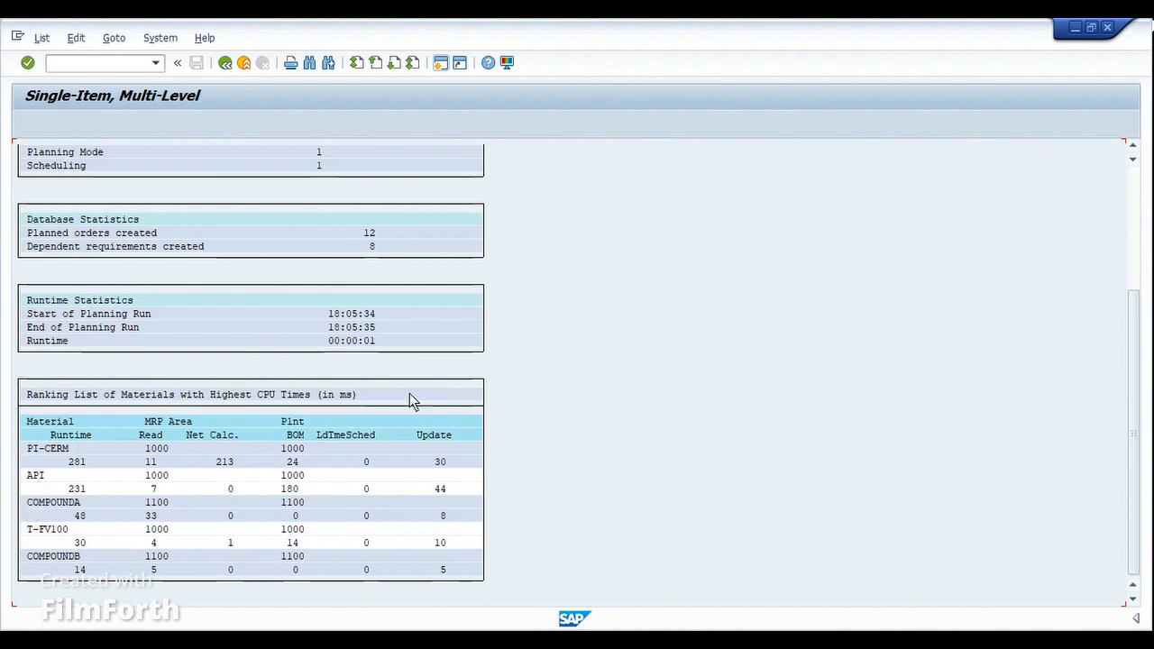
Run transaction MD04 and display the stock/requirements list for material API in plant 1000.
left_click(472, 638)
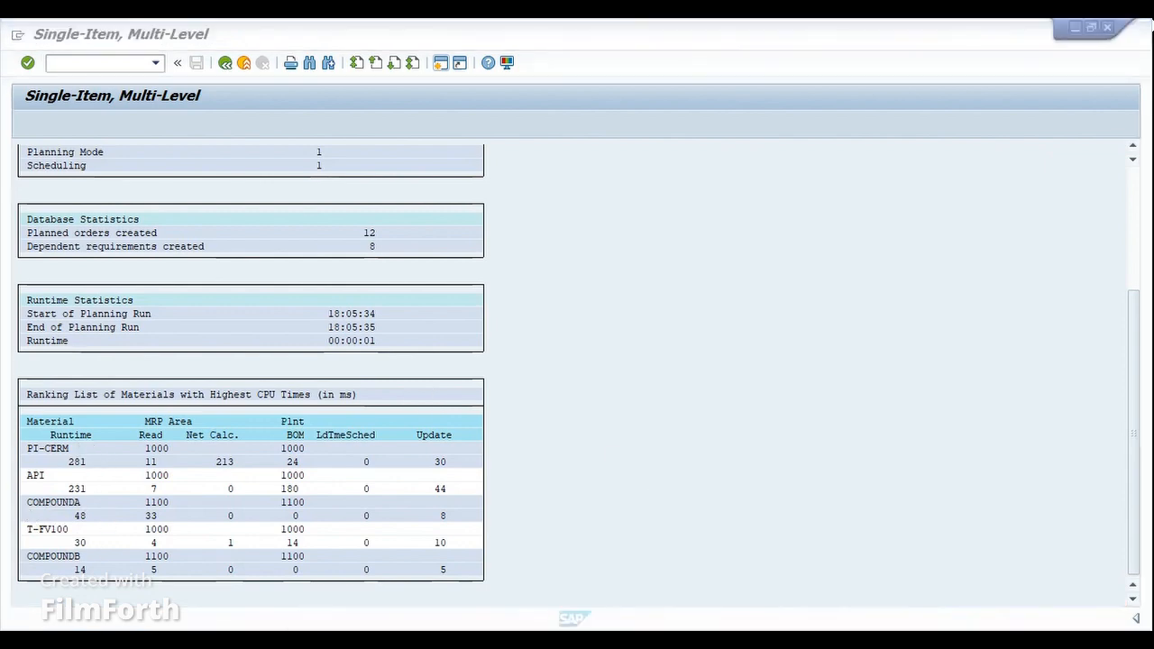
left_click(621, 344)
type("/nmd04")
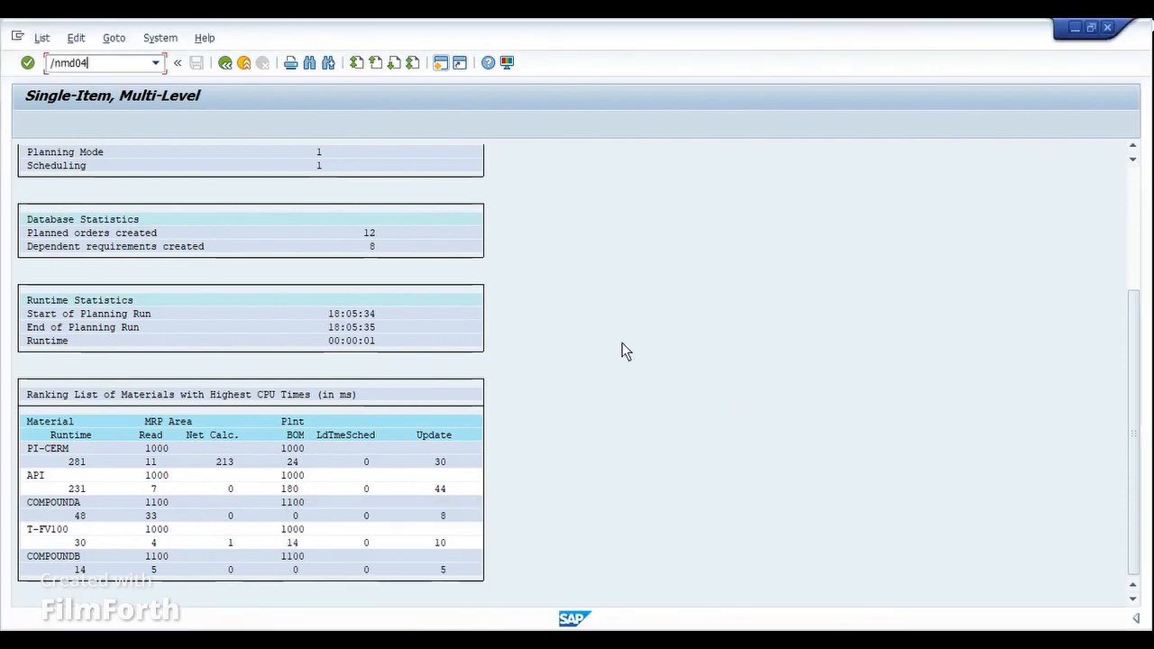
key("Return")
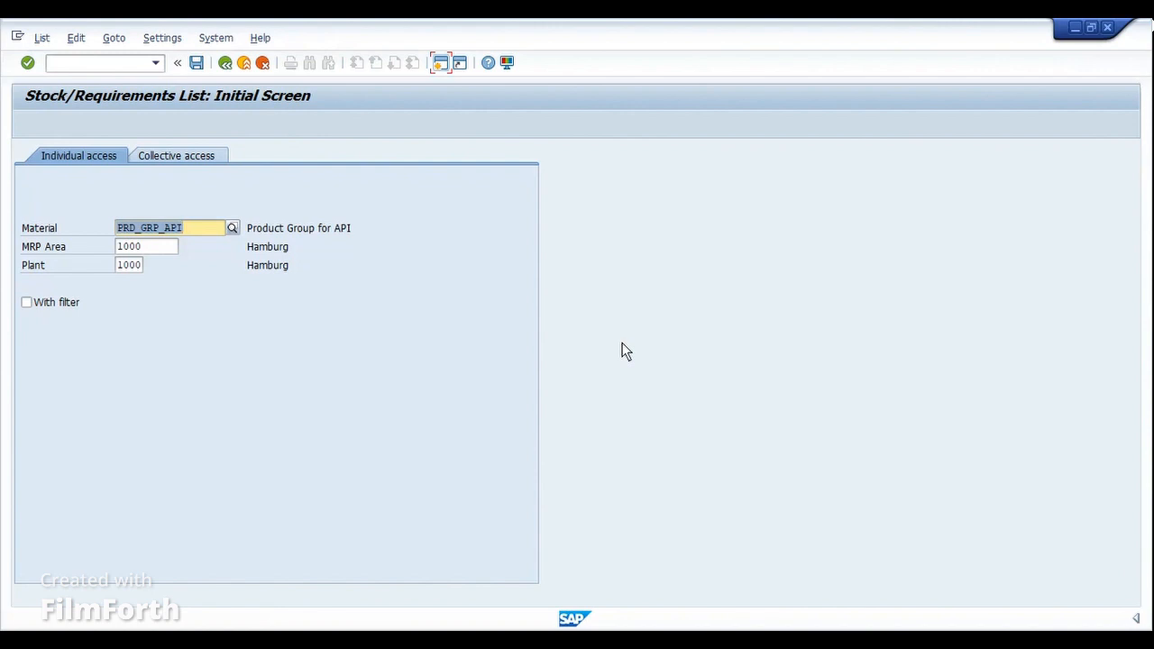
key("Return")
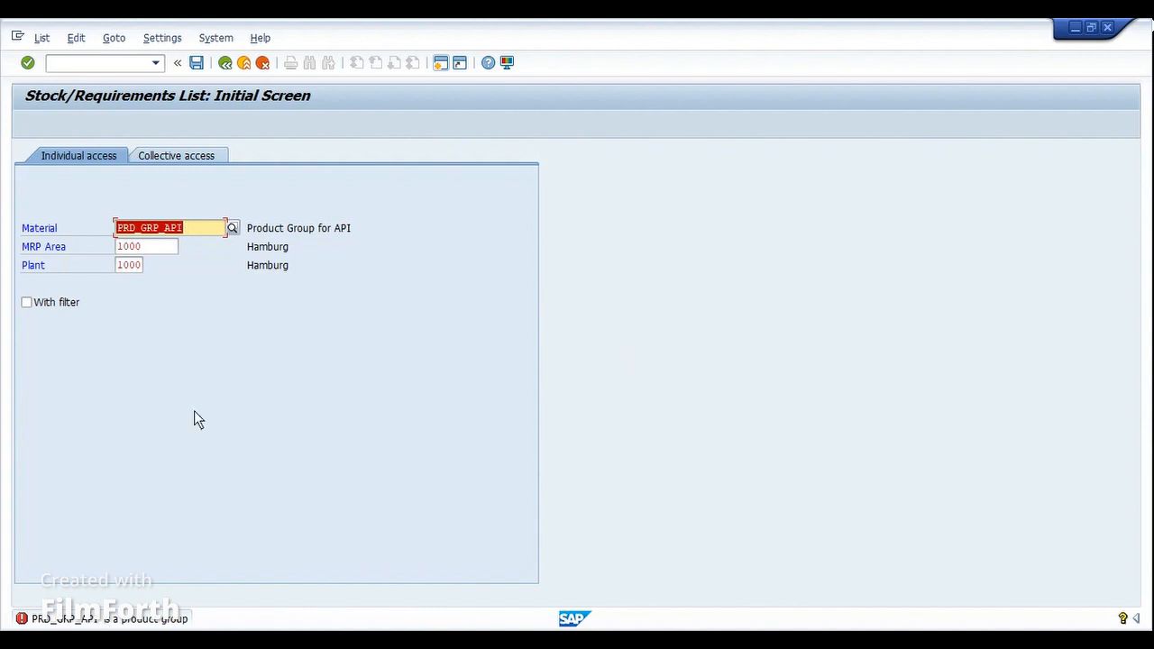
type("api")
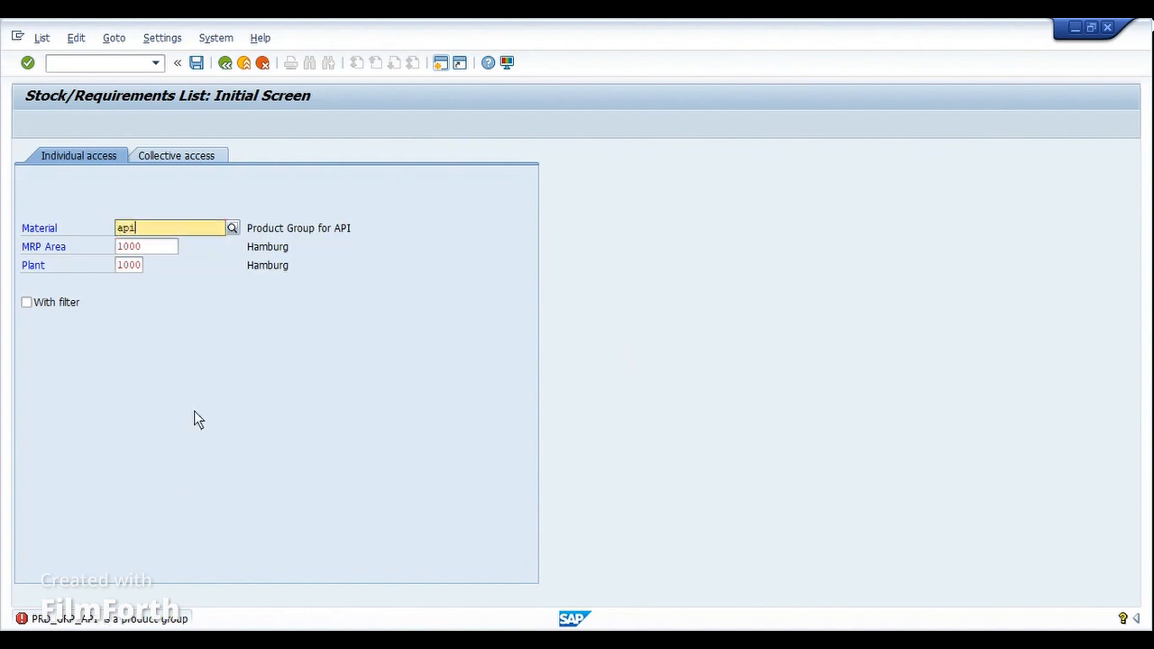
key("Return")
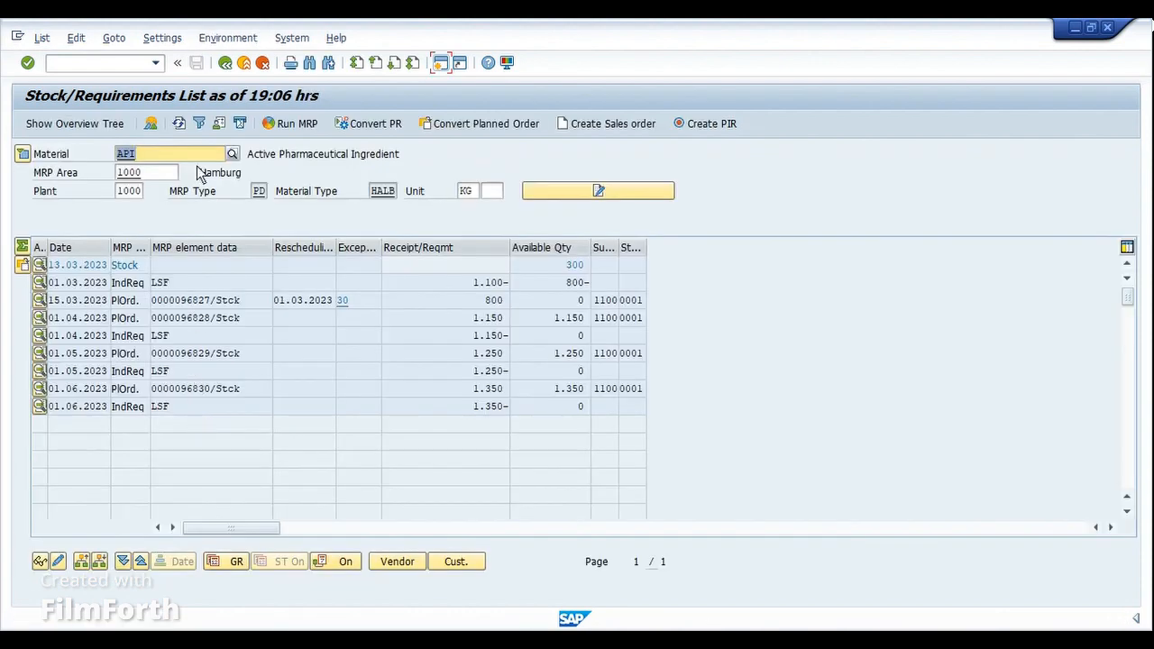
Refresh API's stock/requirements list and check the planned orders against the independent requirements.
left_click(180, 124)
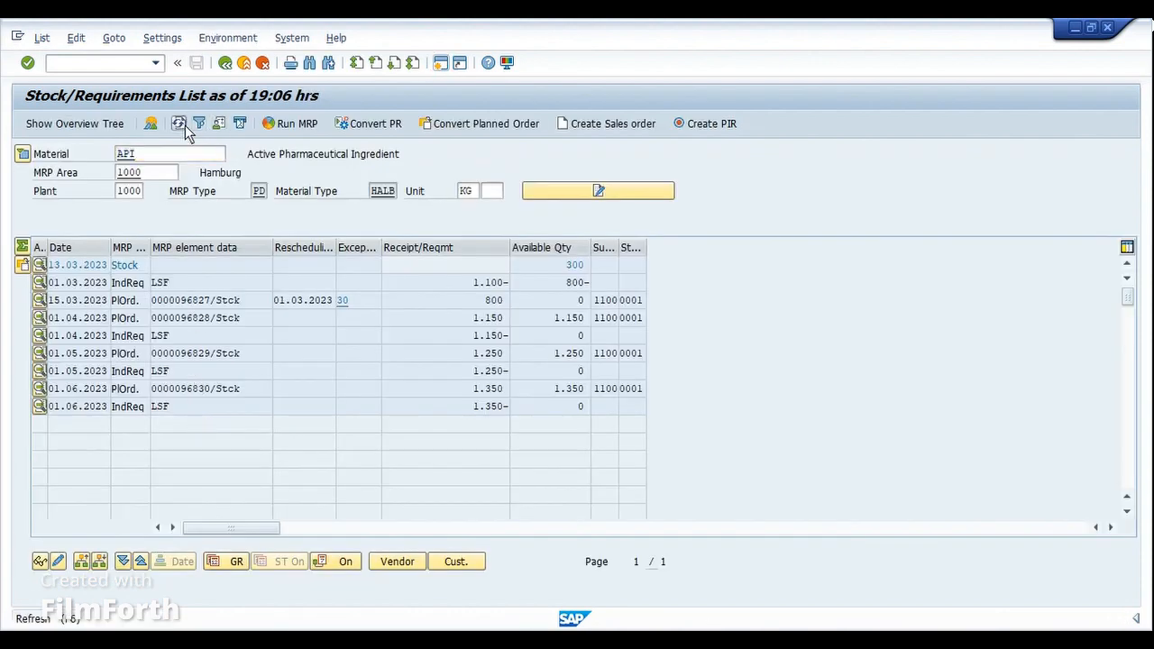
left_click(229, 301)
left_click(255, 358)
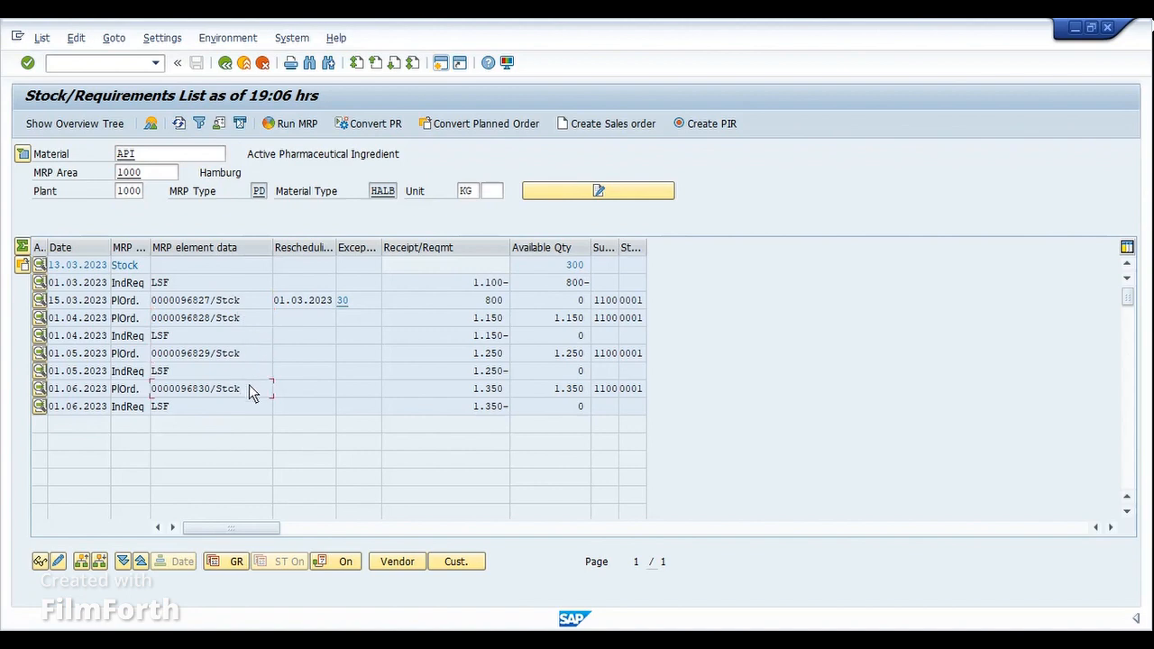
Enter API again as the material and redisplay its stock/requirements list.
left_click(171, 158)
double_click(171, 157)
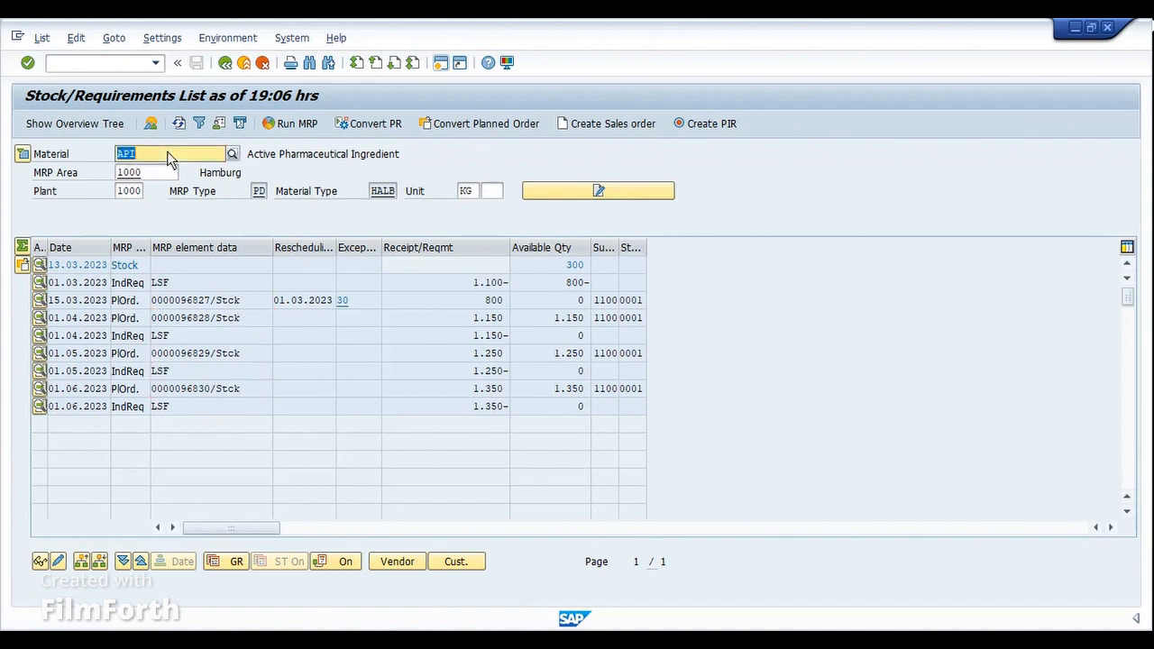
type("API")
key("Return")
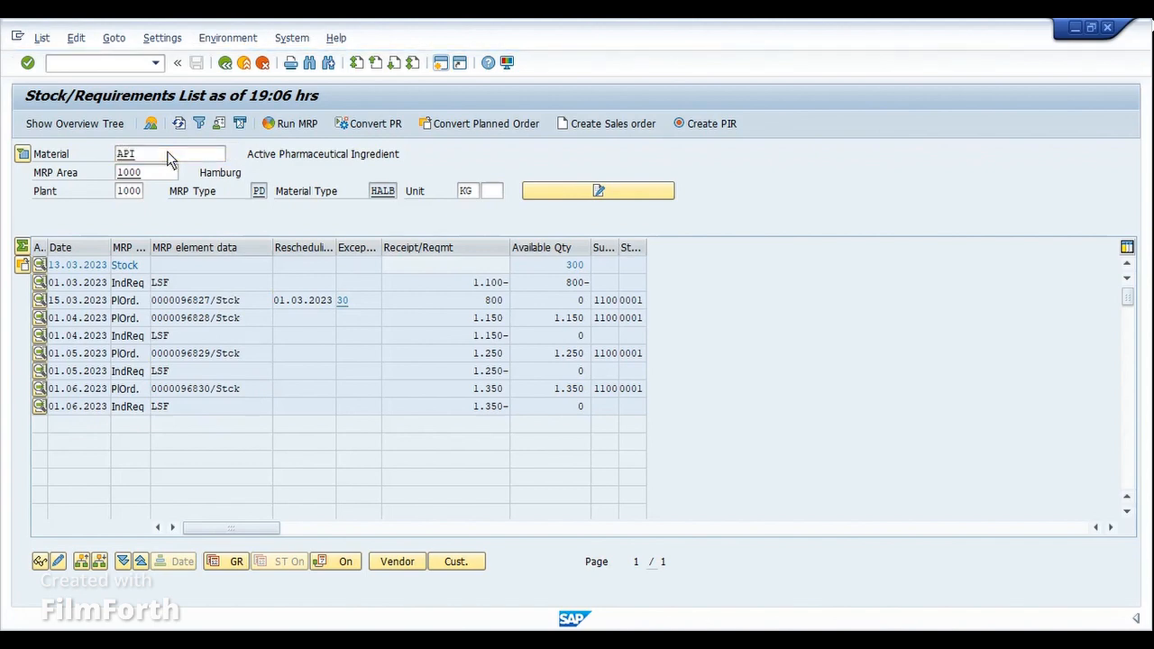